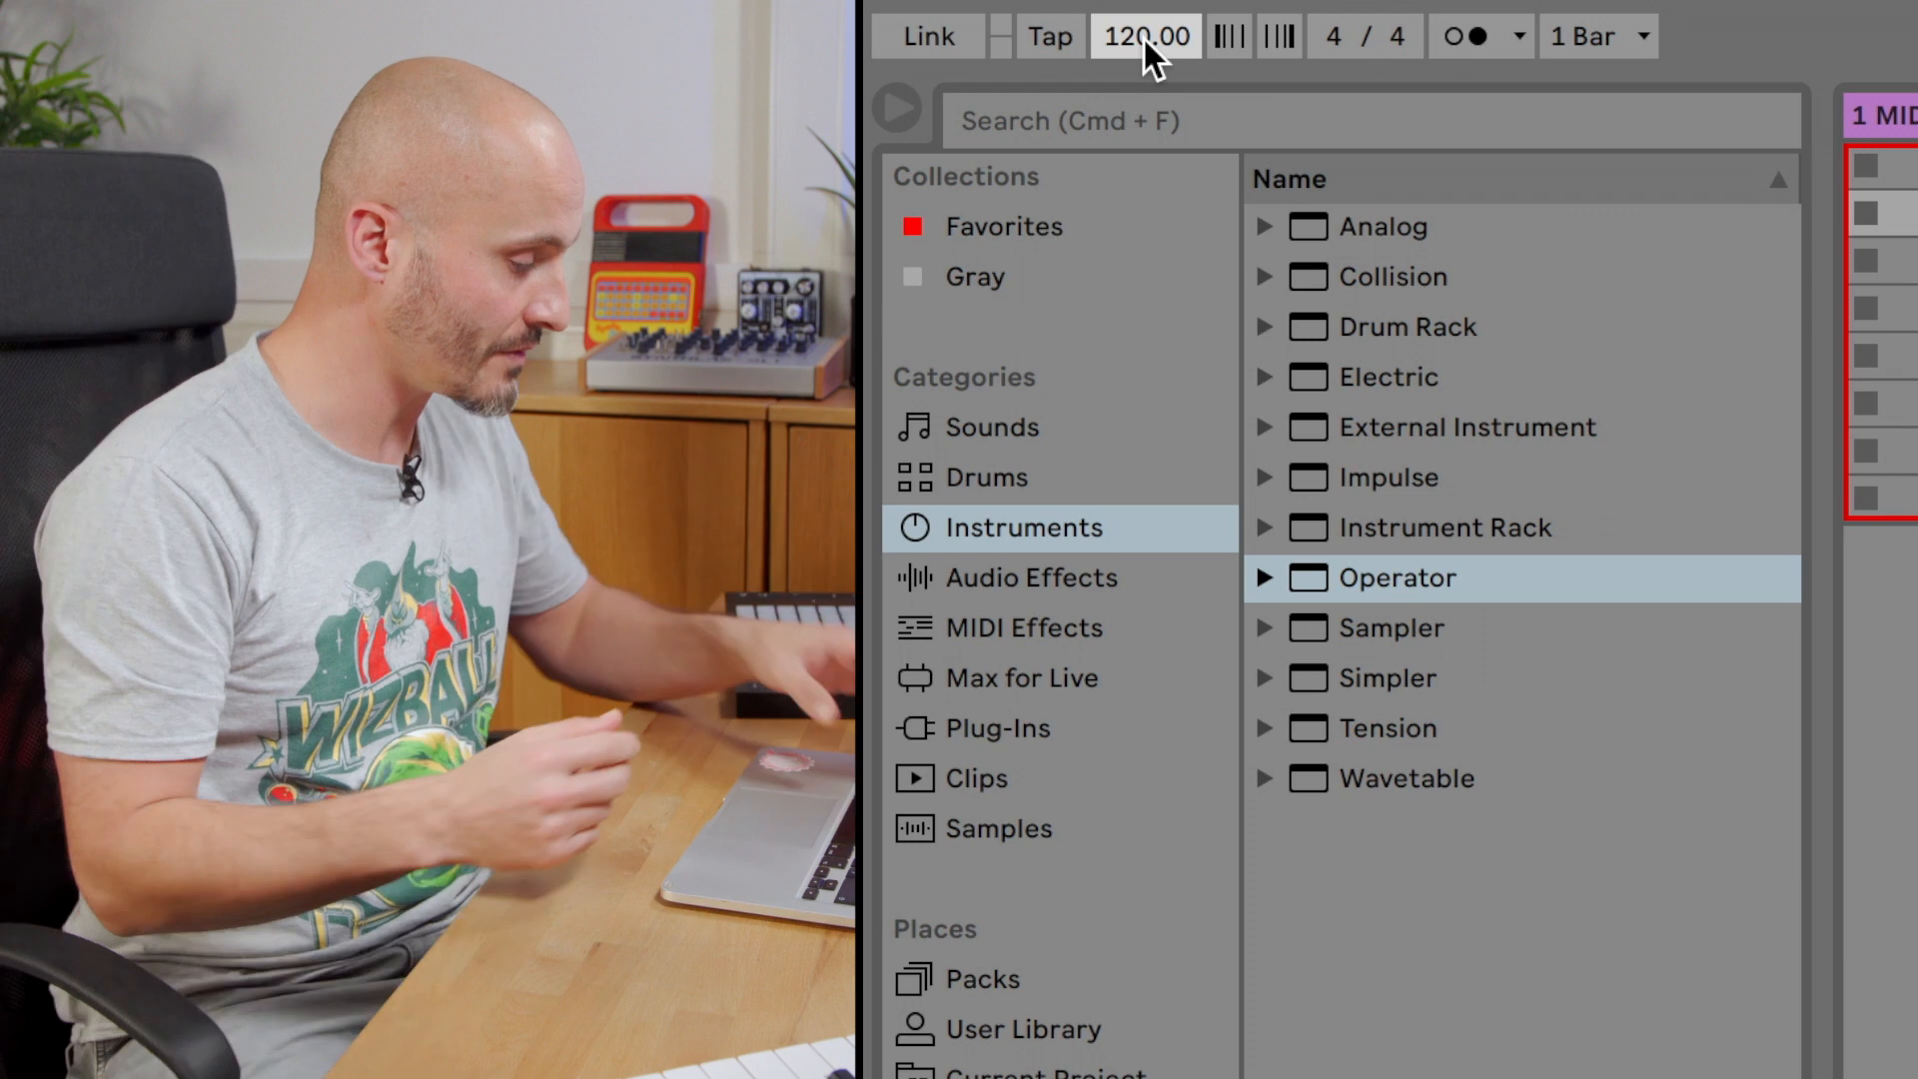
Set the tempo to 172 BPM and load Operator onto the first MIDI track.
left_click(1144, 37)
type("172")
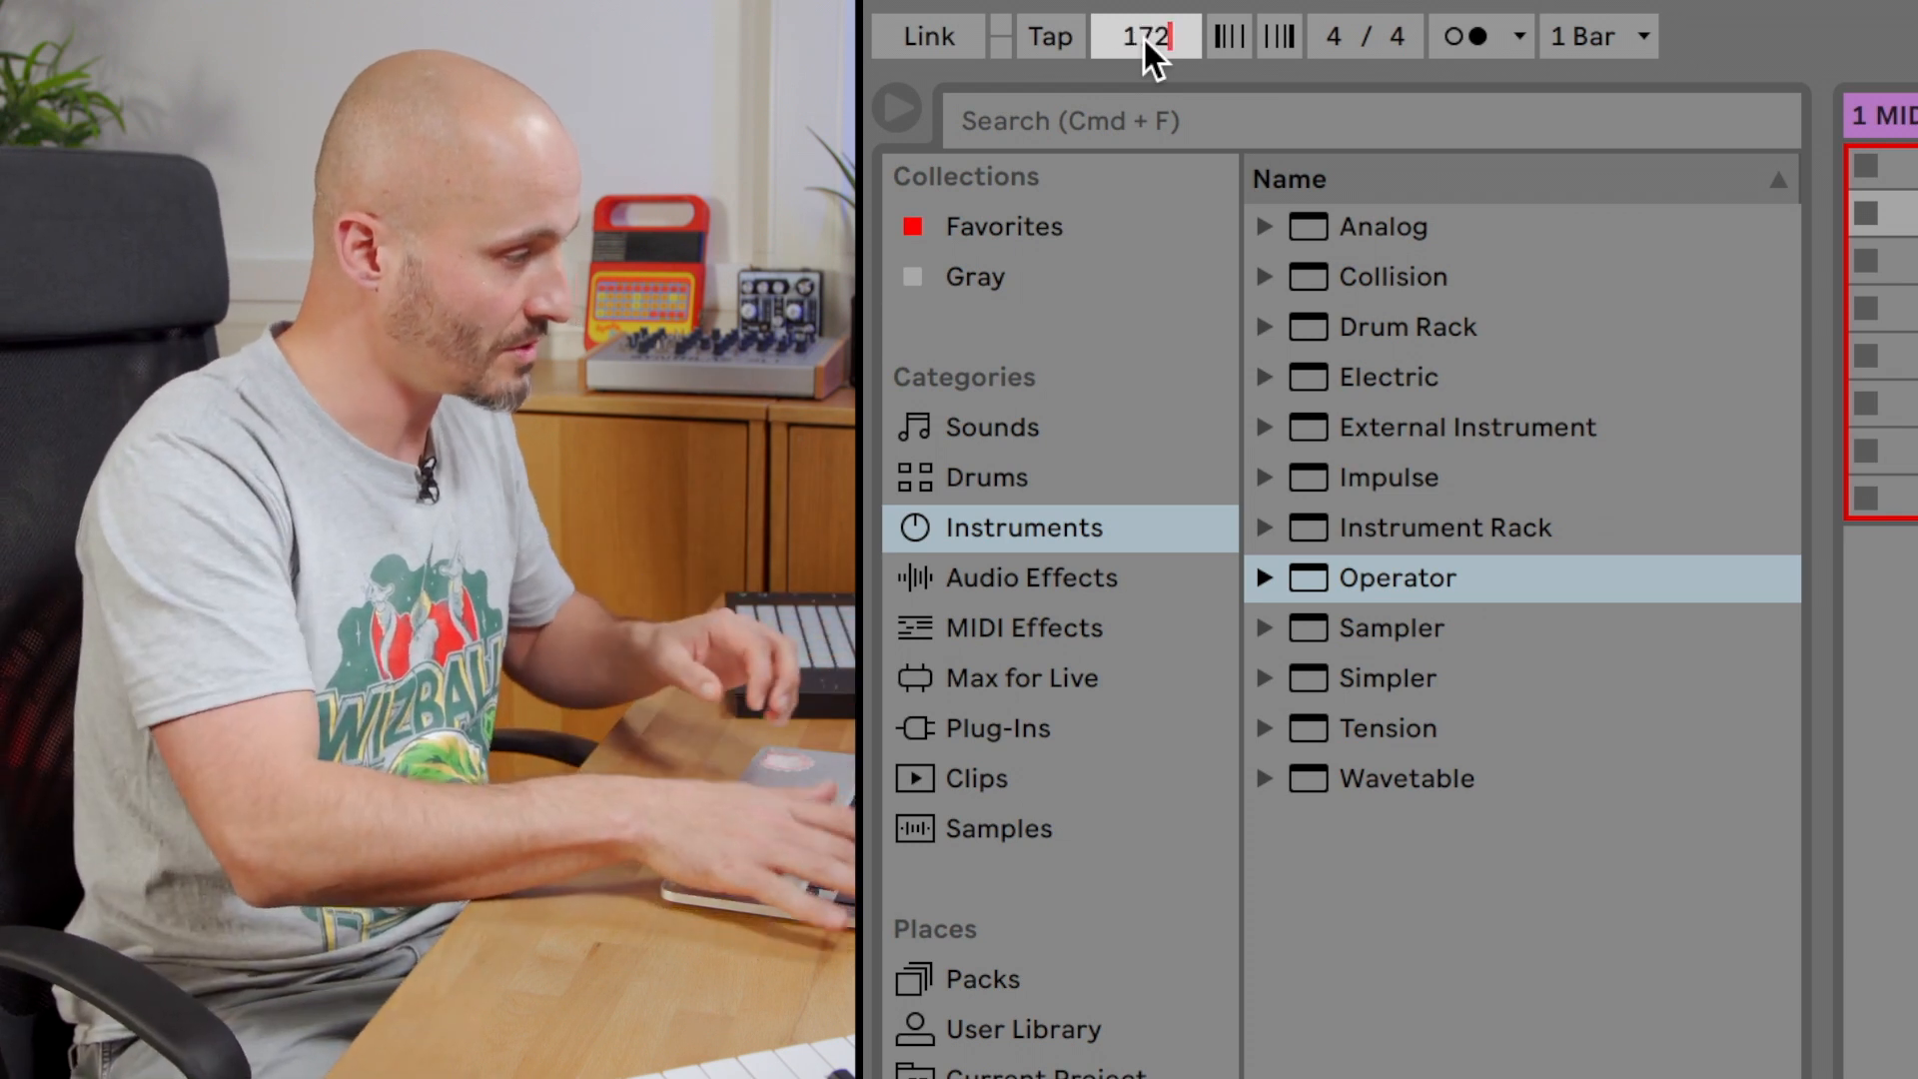
key("Return")
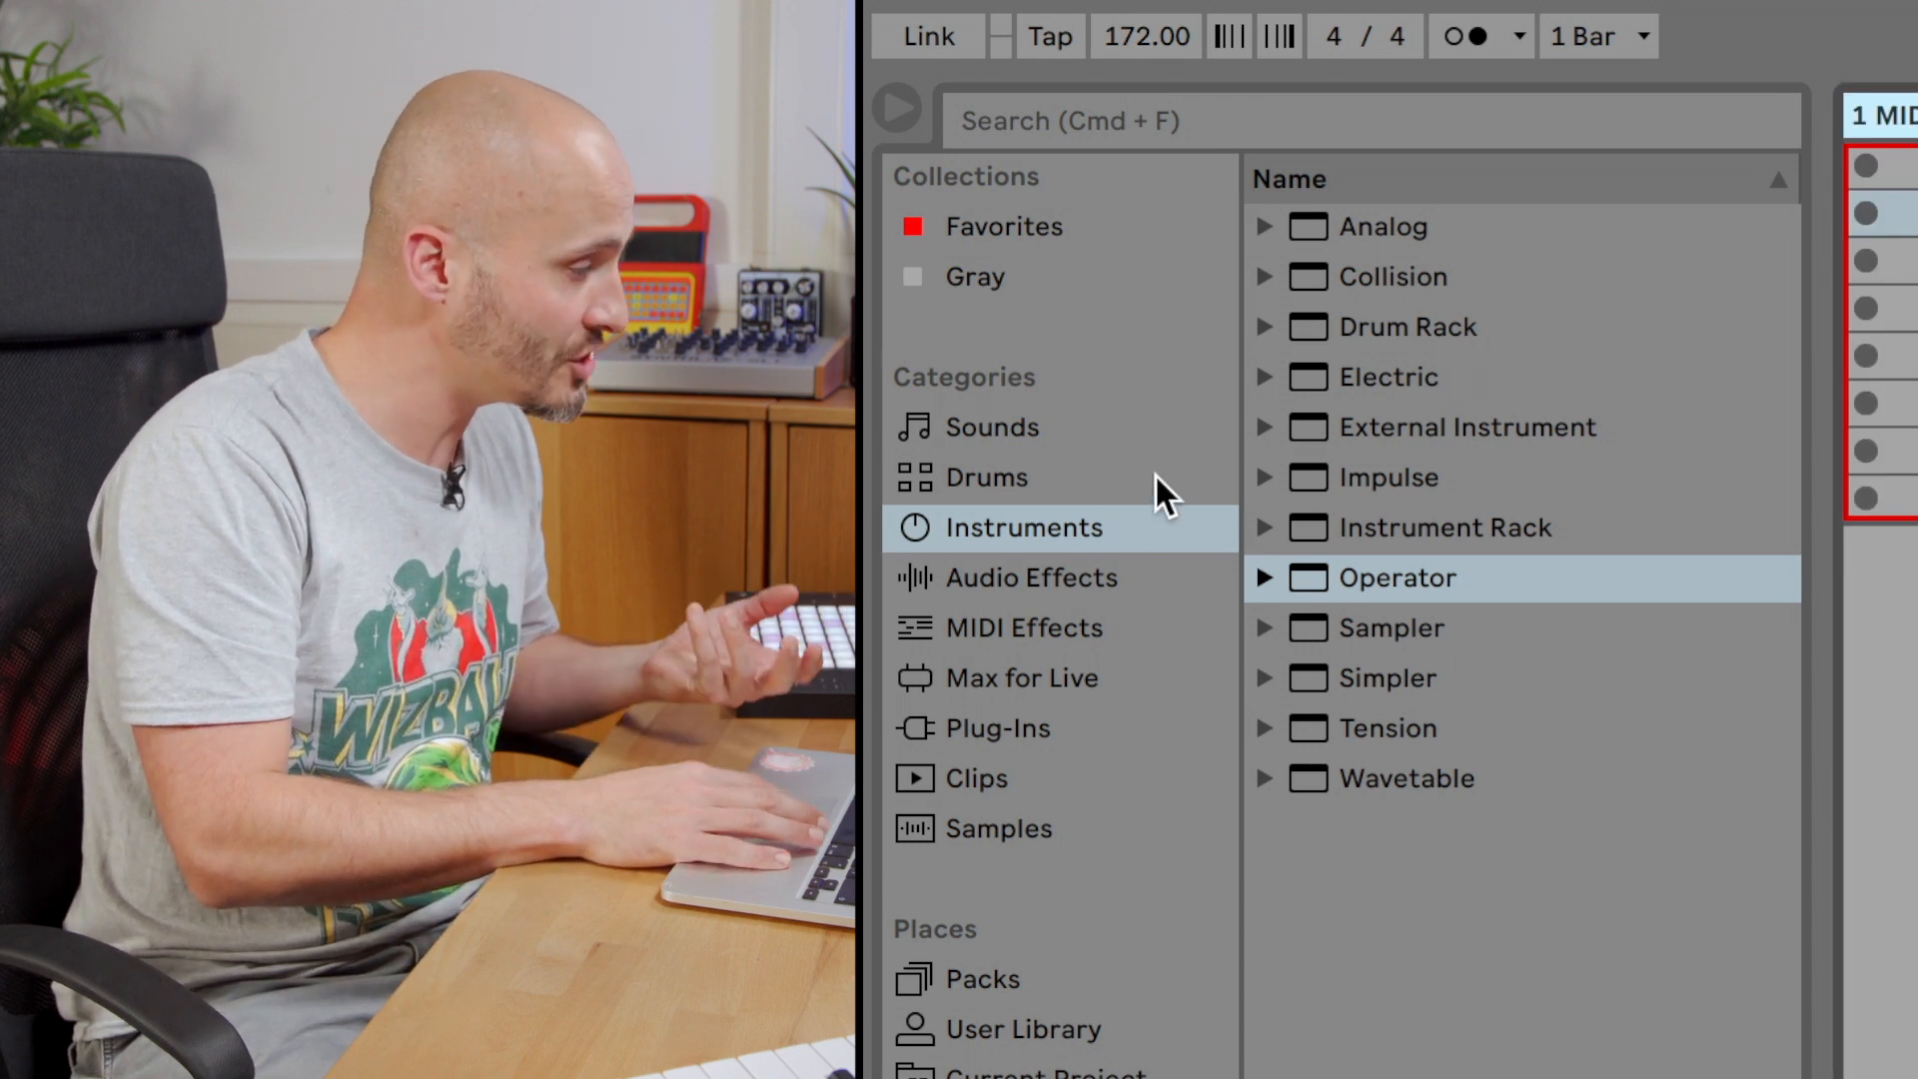
mouse_move(1408, 584)
left_mouse_down()
mouse_move(1818, 360)
mouse_move(1873, 360)
left_mouse_up()
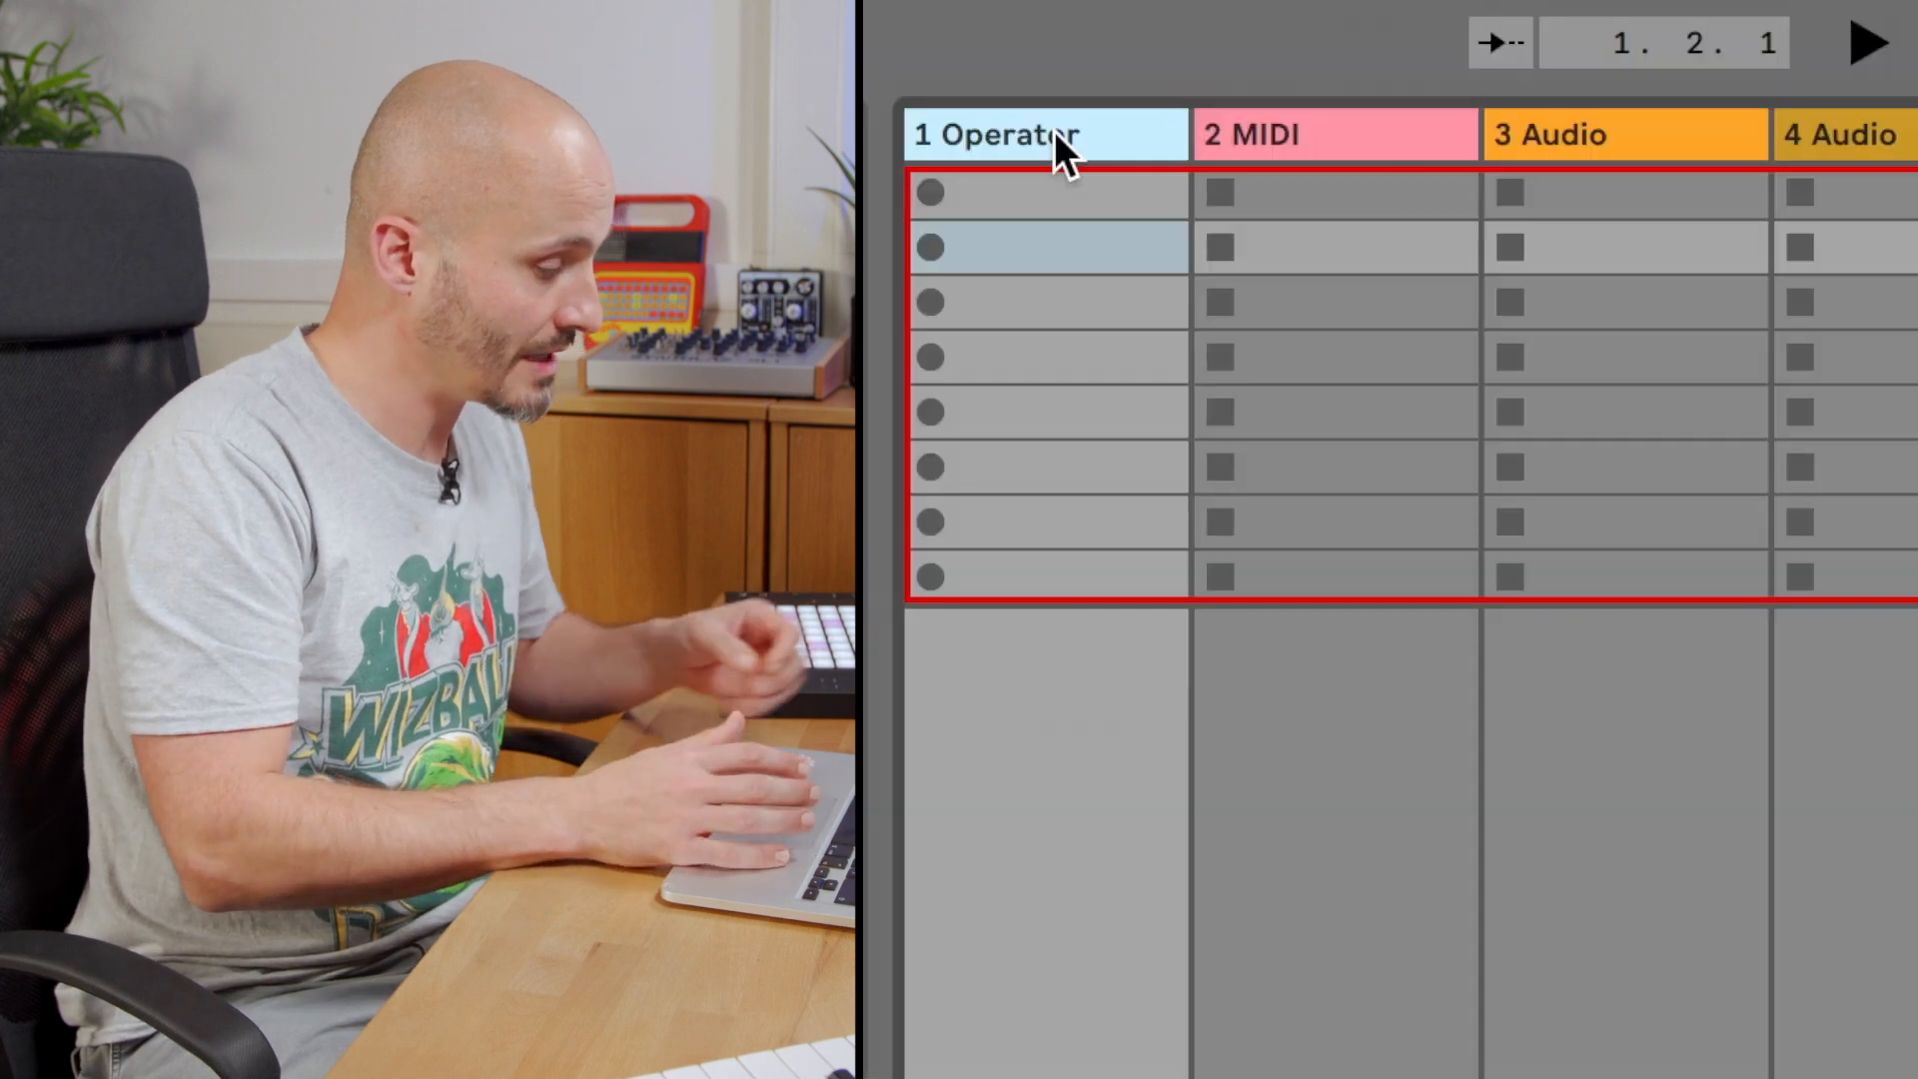
Name the first track Bass, load Analog onto track 2 and name it Pads.
key("ctrl+r")
type("Bass")
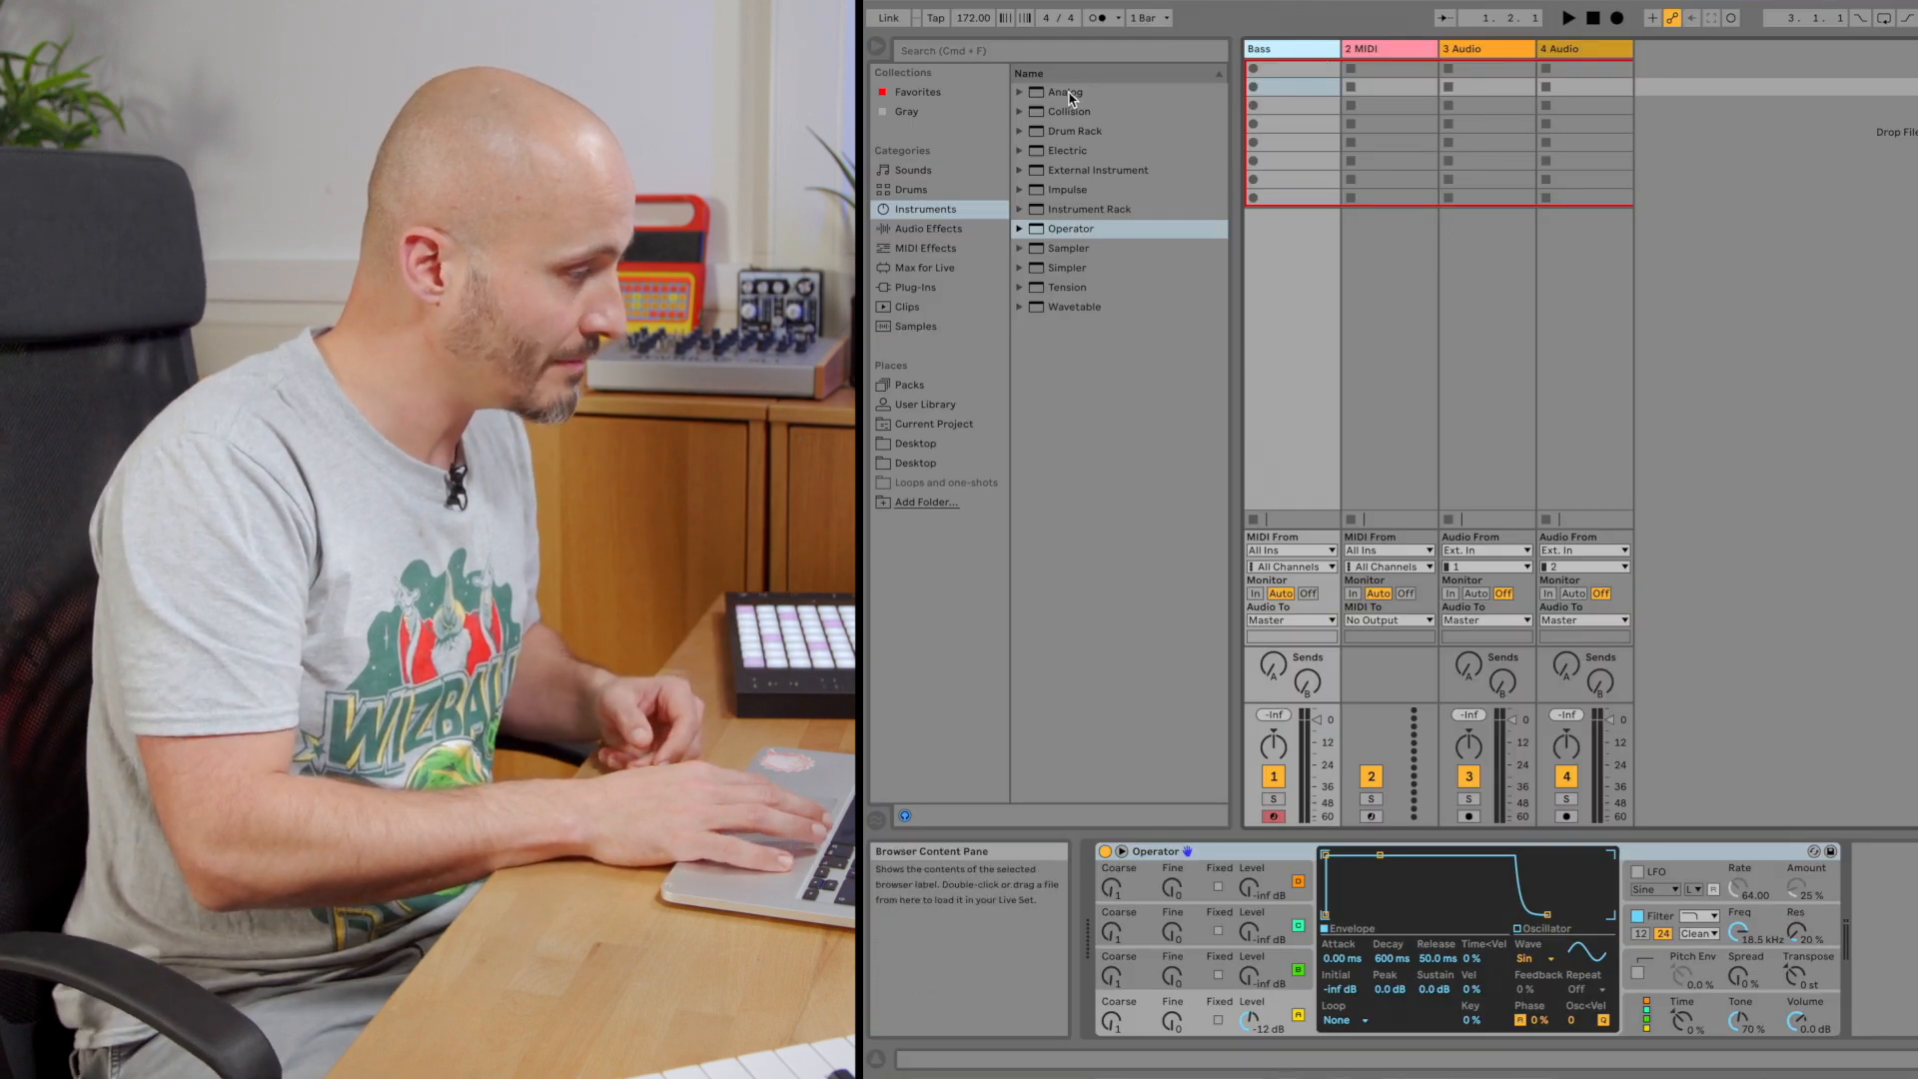
left_click(1381, 94)
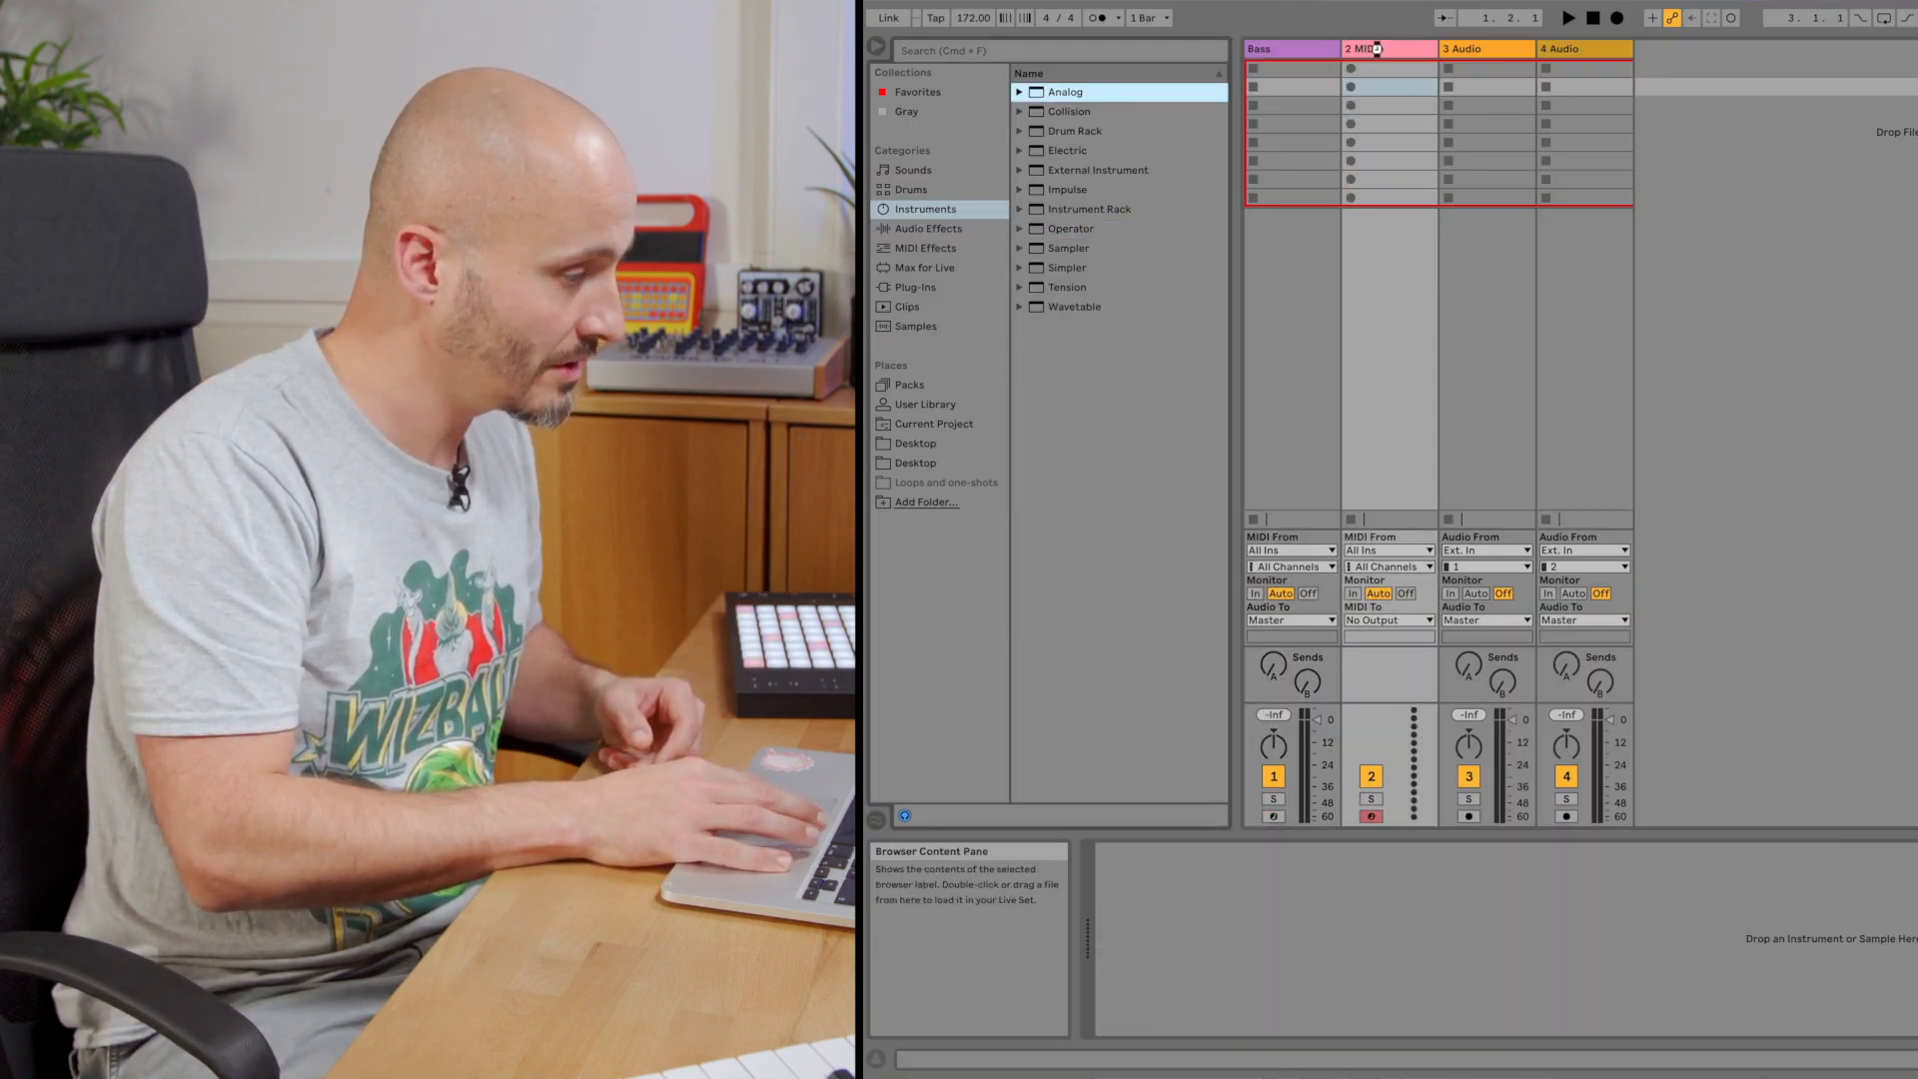
key("Return")
key("ctrl+r")
type("P")
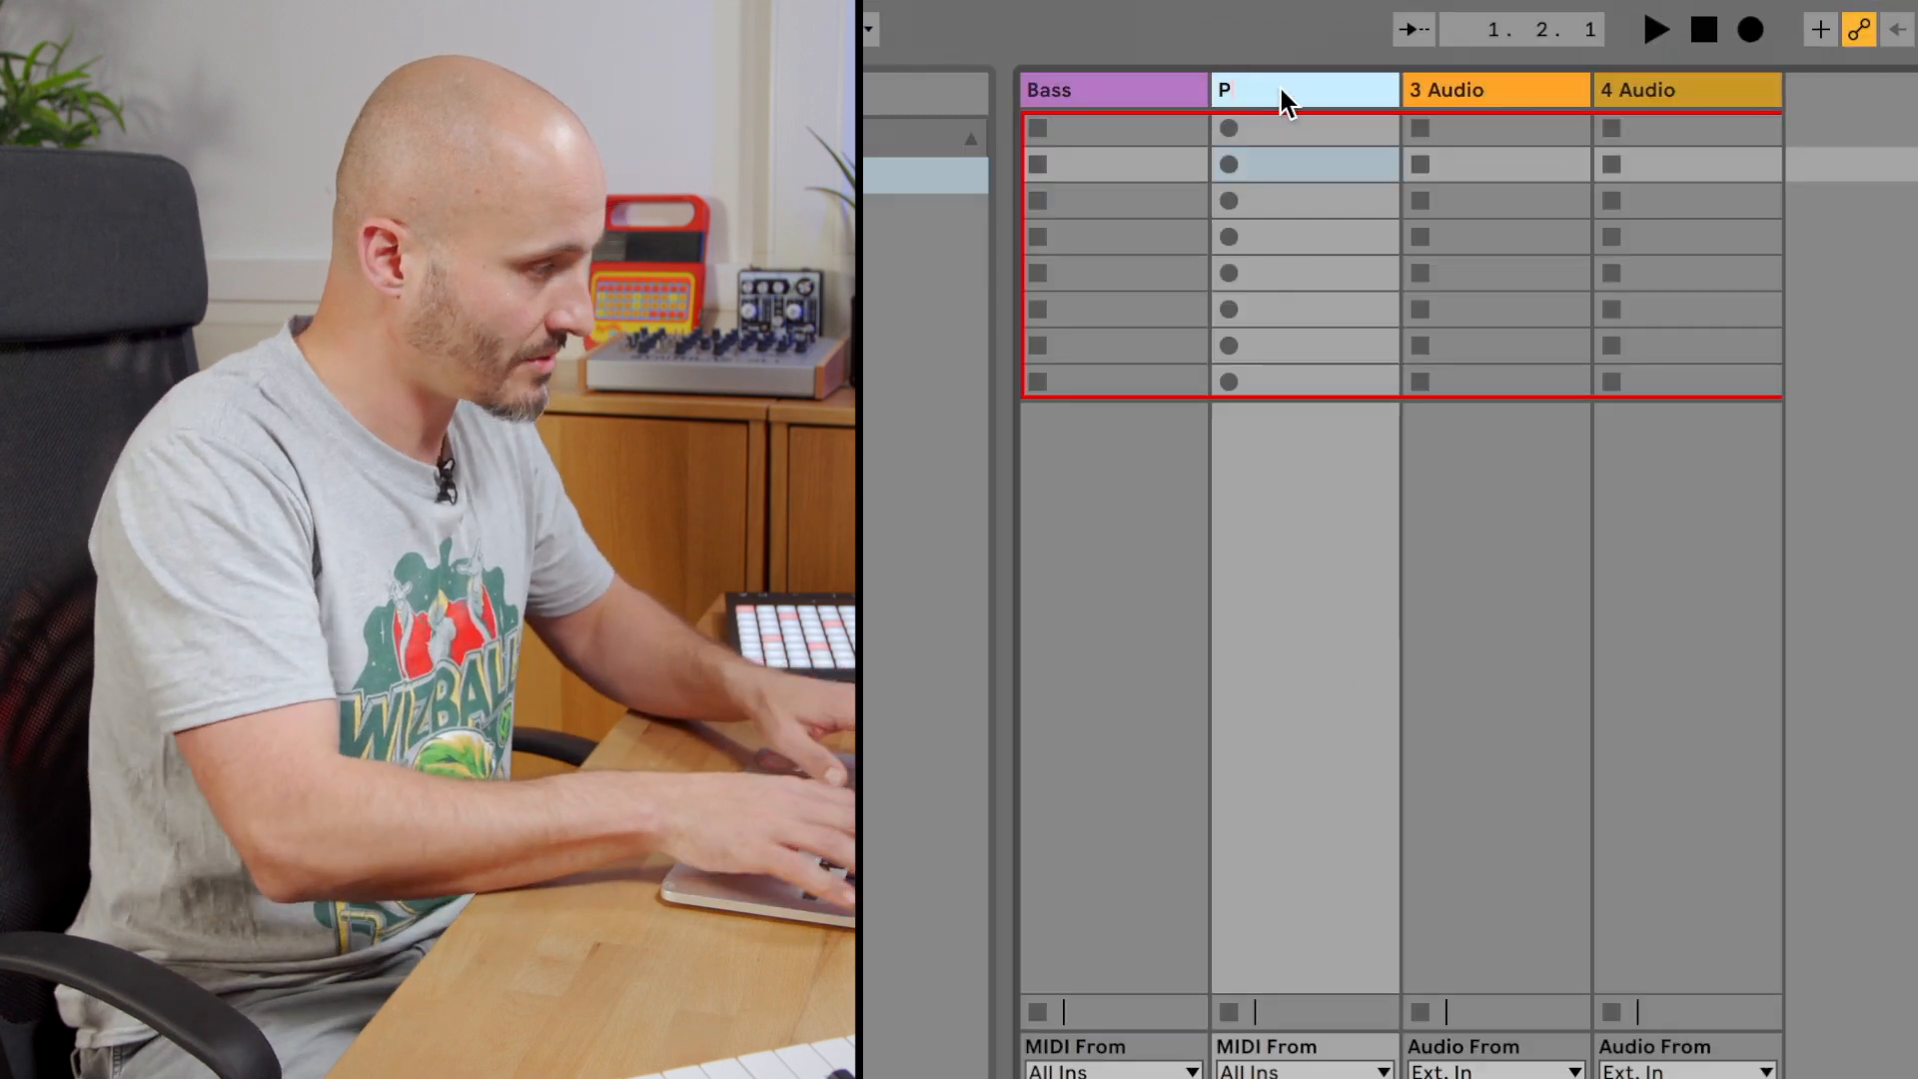
key("Return")
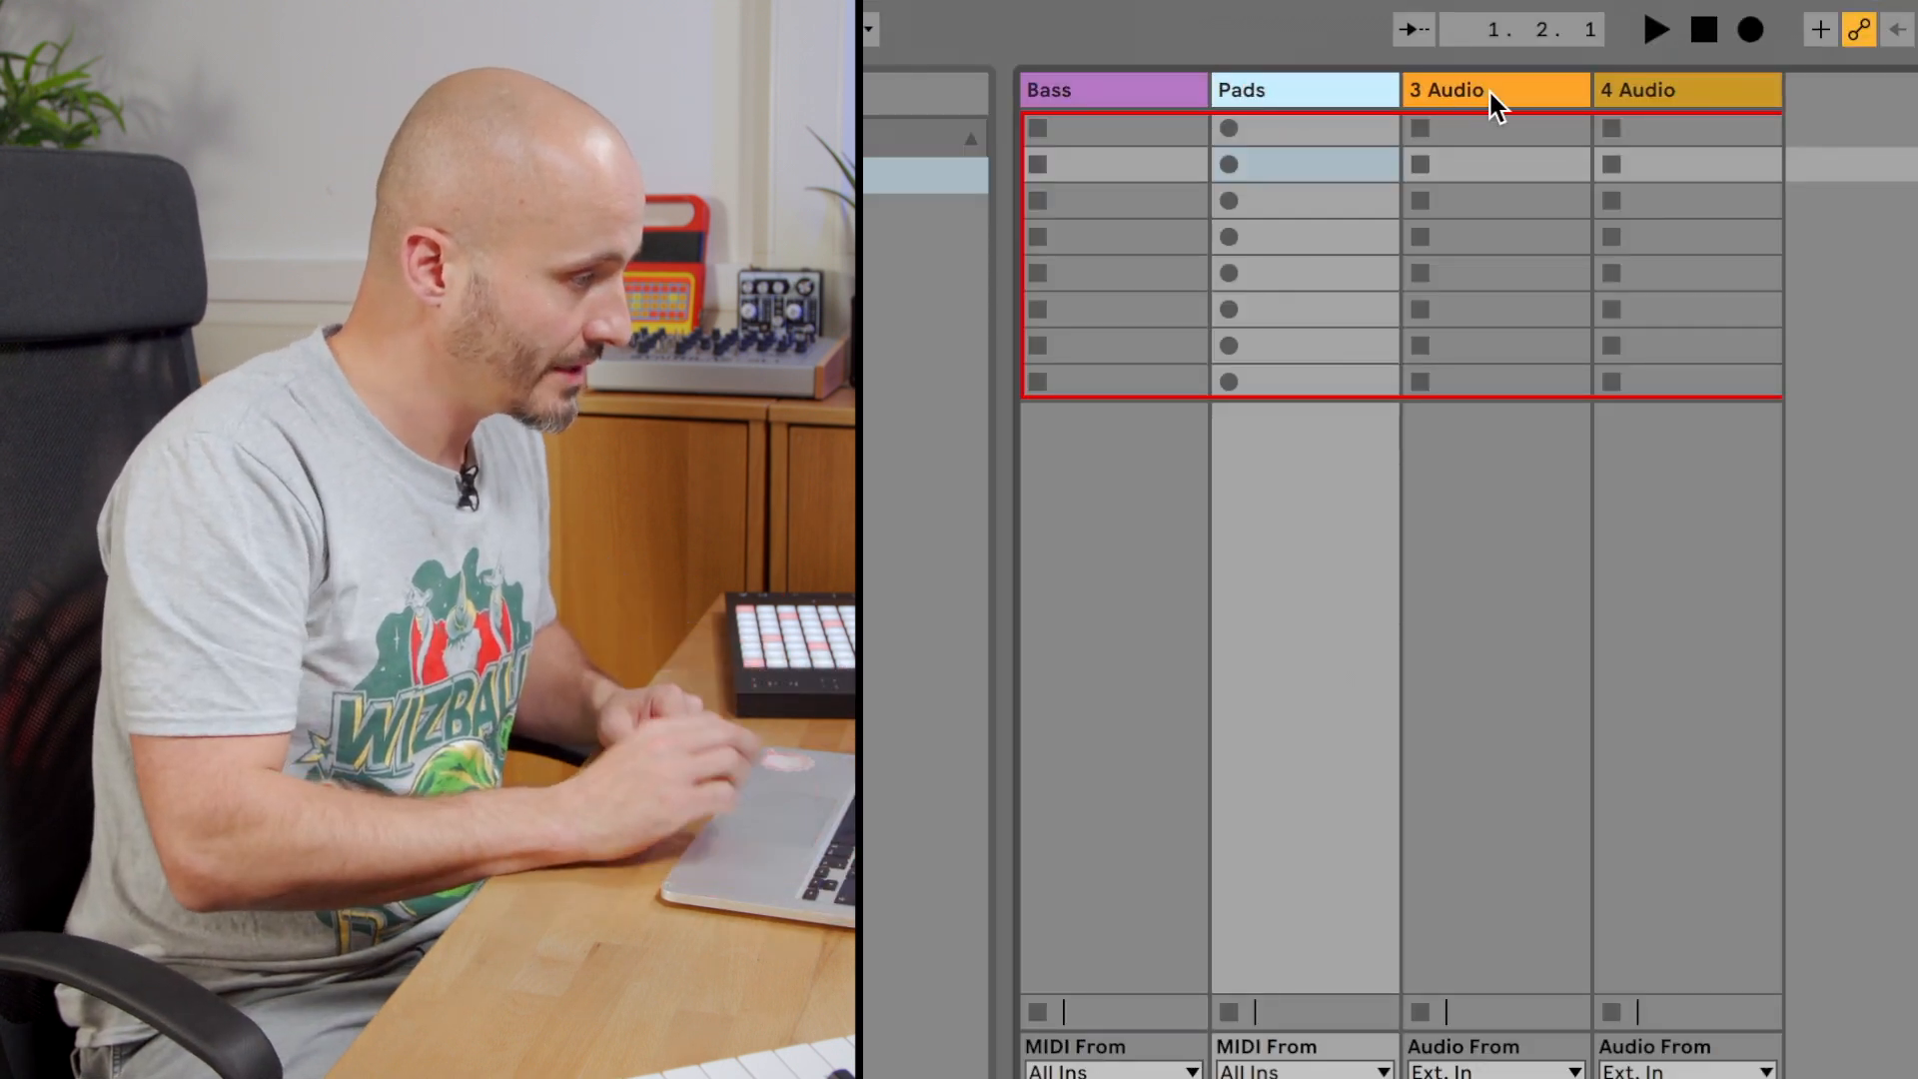
Name the third and fourth tracks SFX and Vocal.
left_click(1492, 94)
key("ctrl+r")
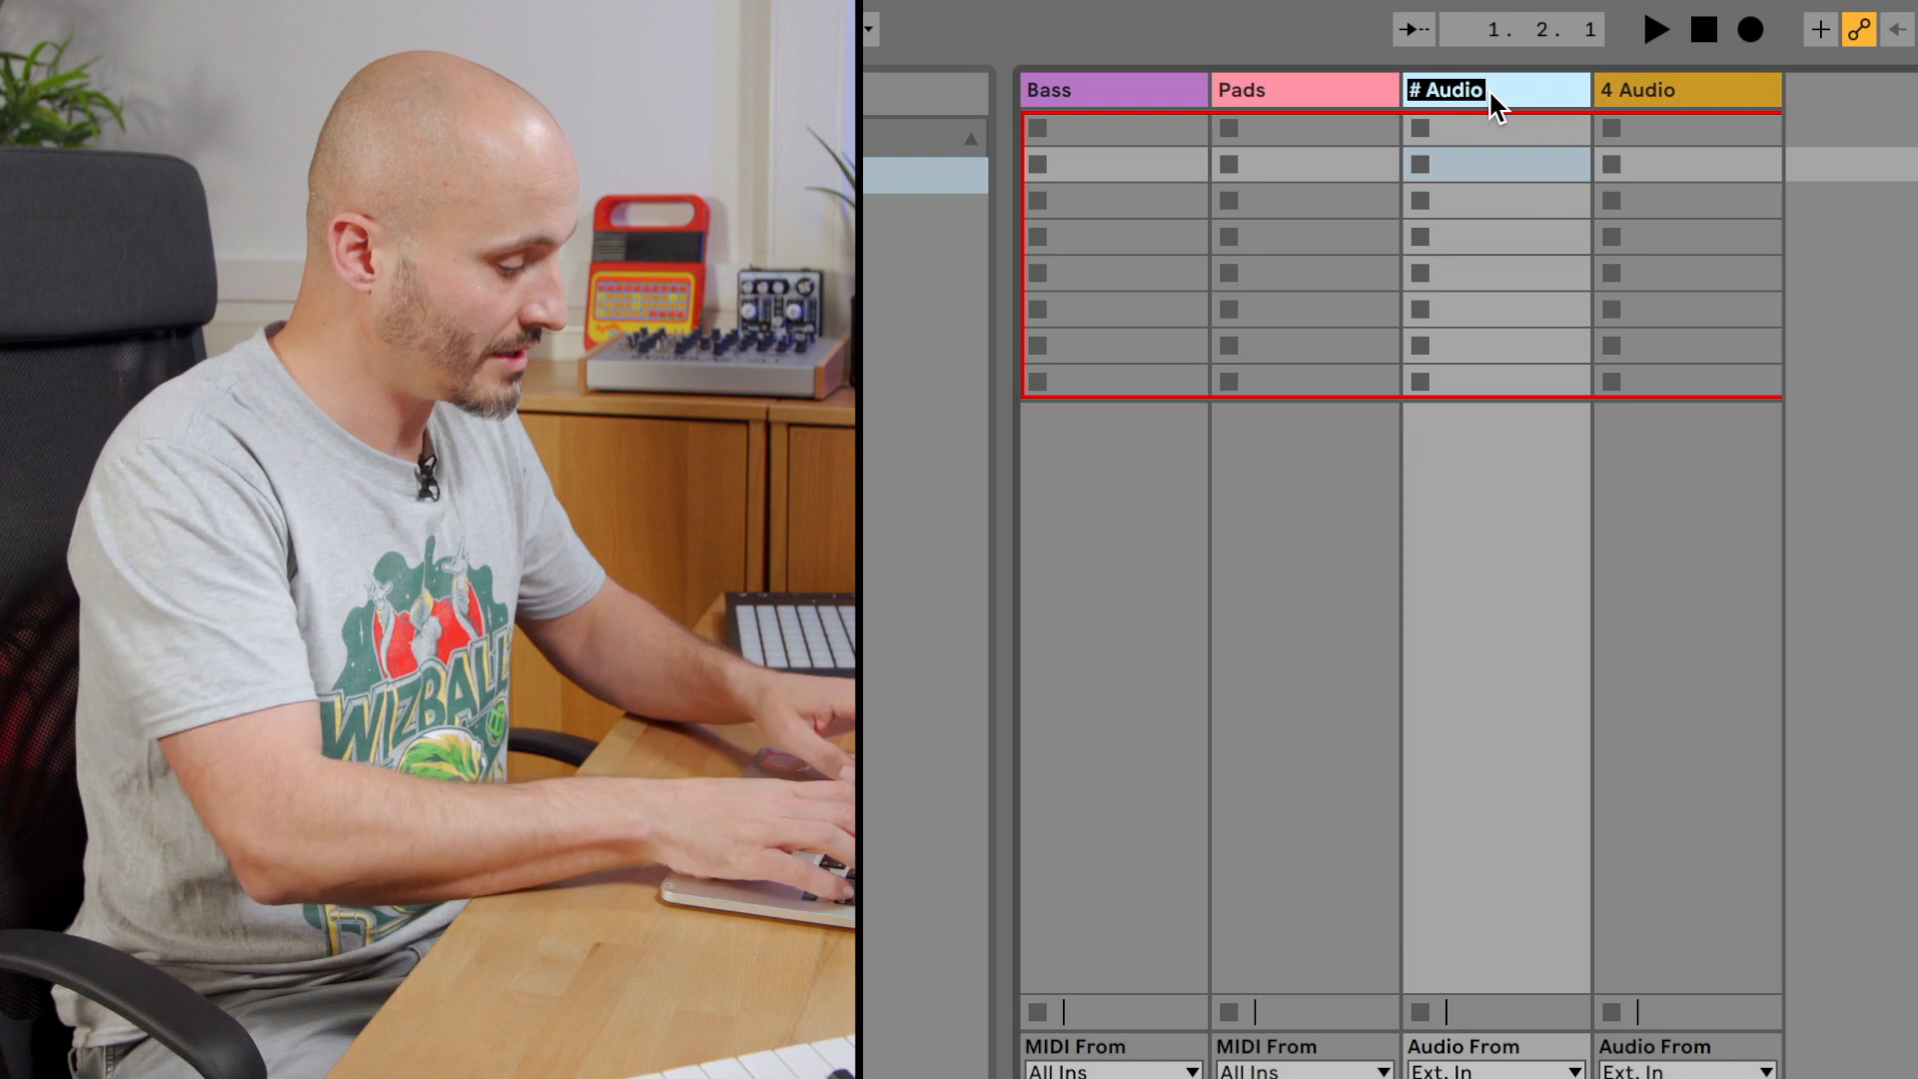
type("SFX")
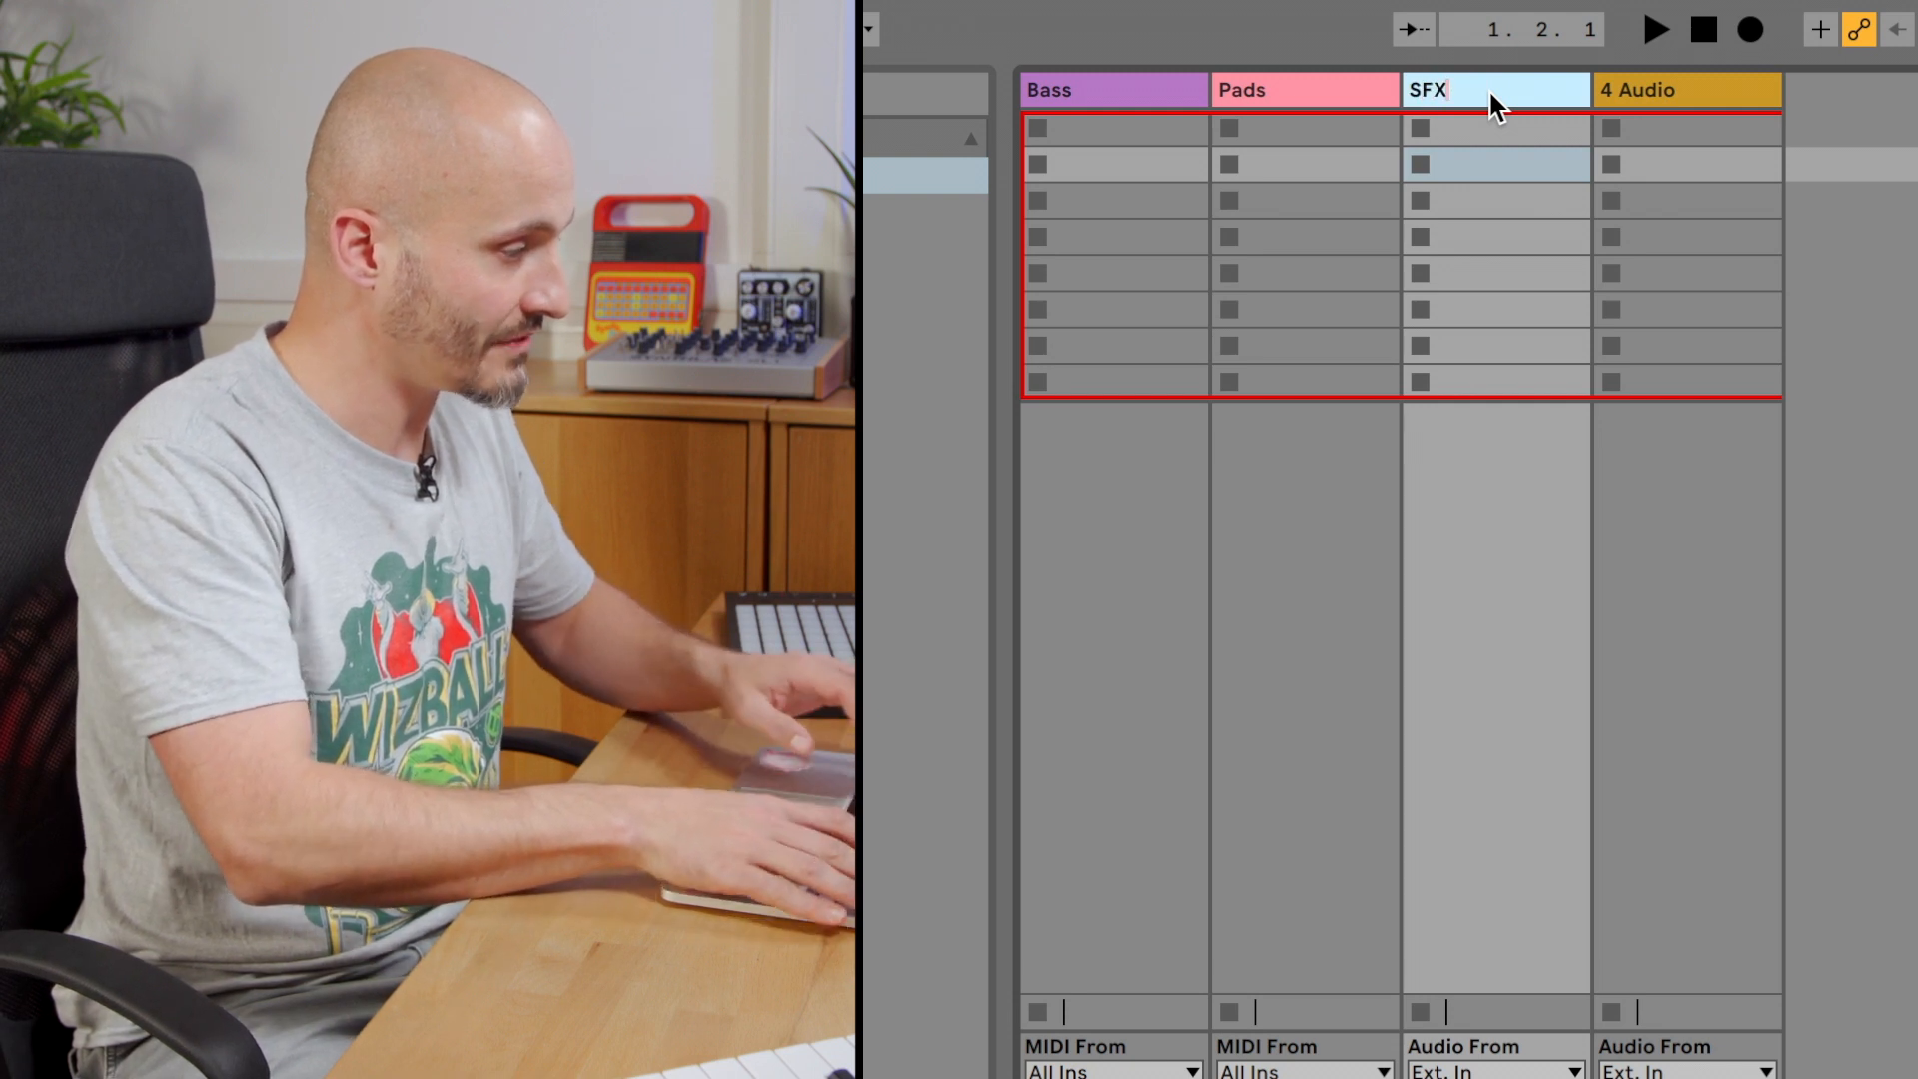
key("Return")
left_click(1674, 86)
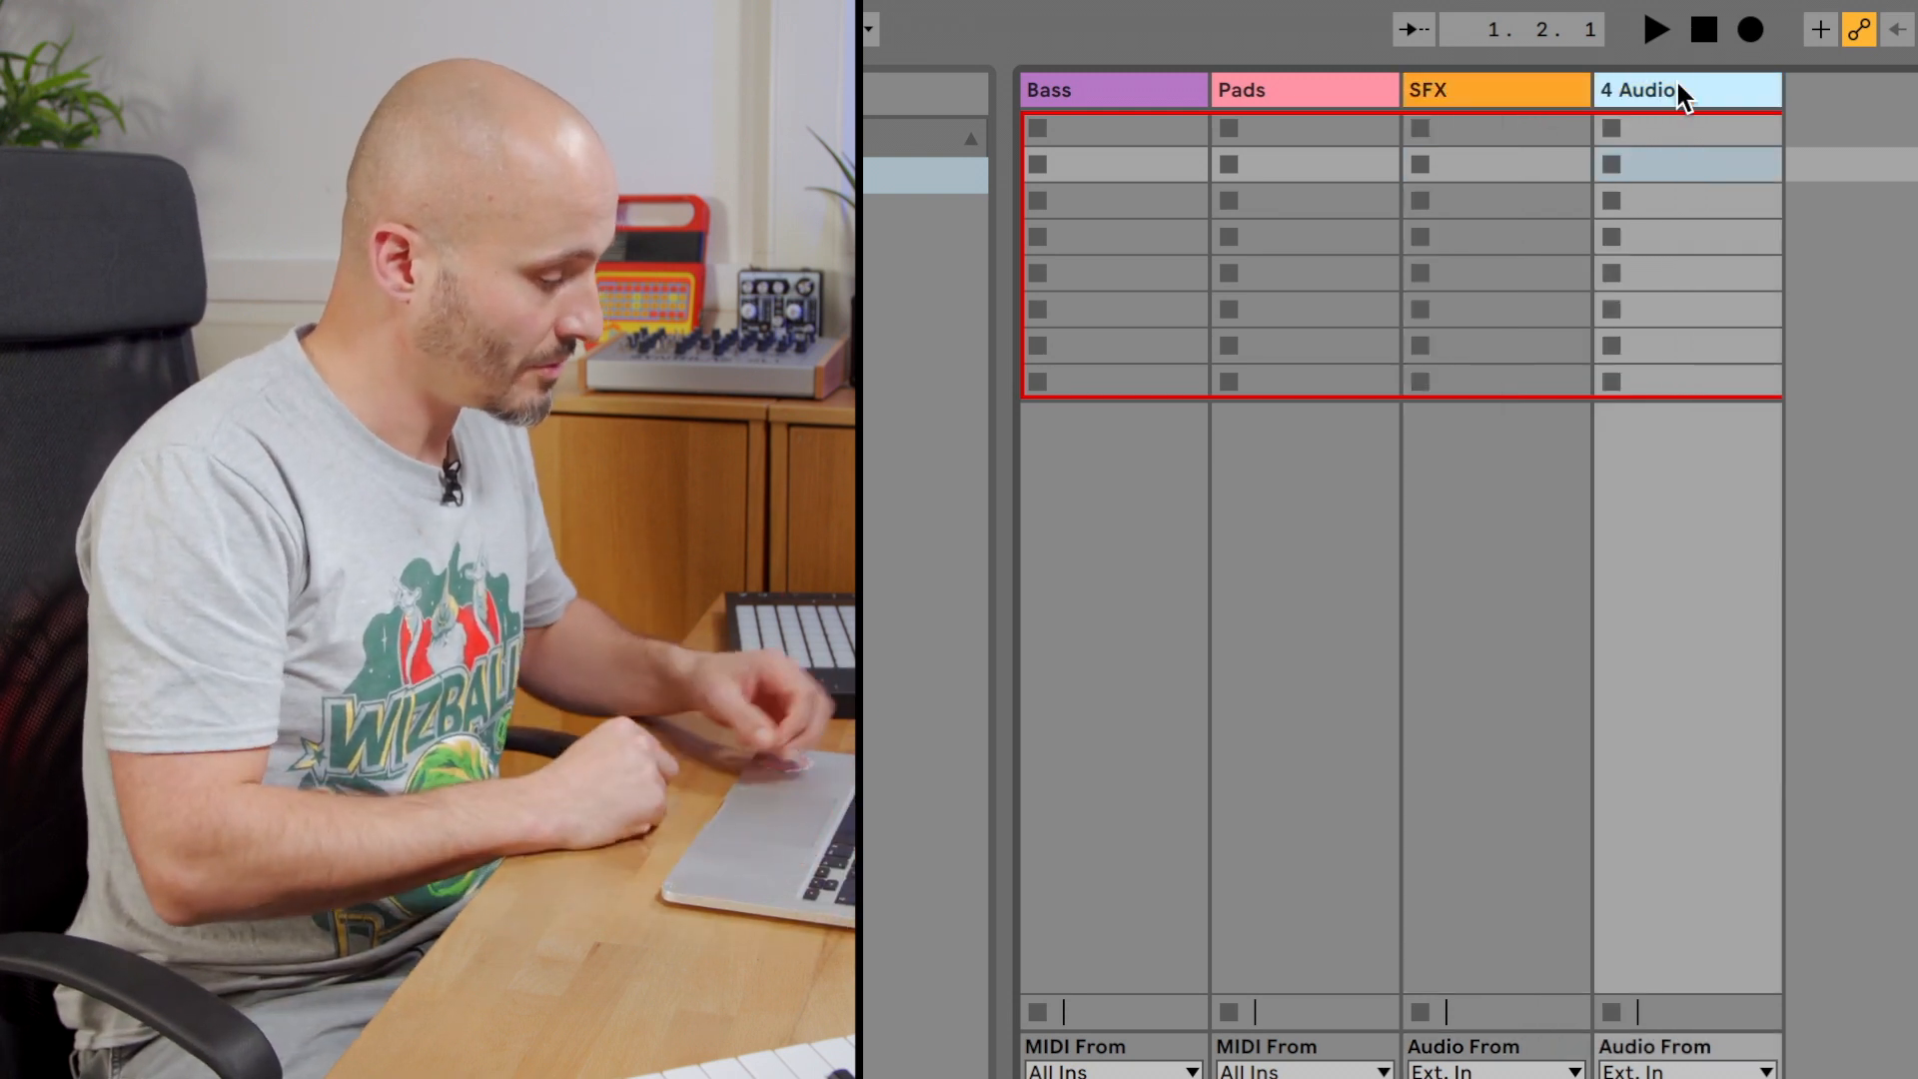
key("ctrl+r")
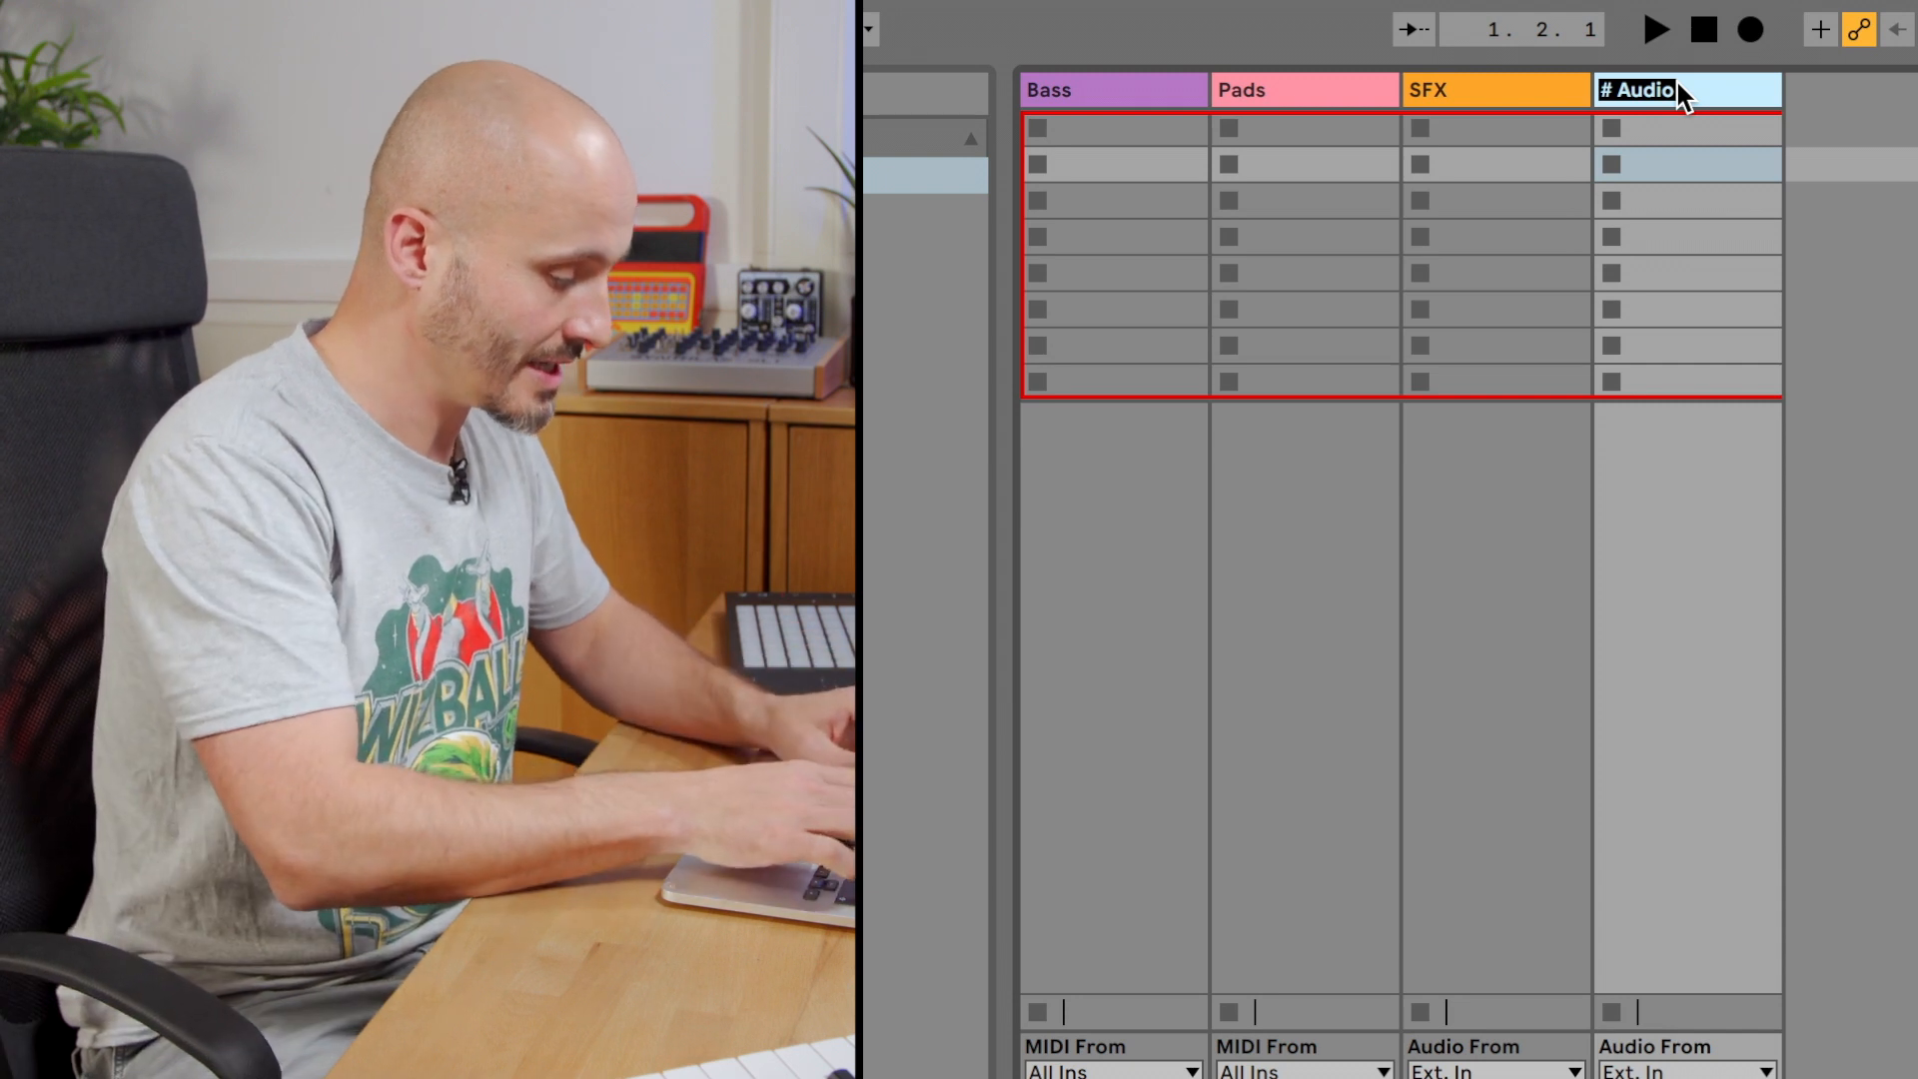
type("Vocal")
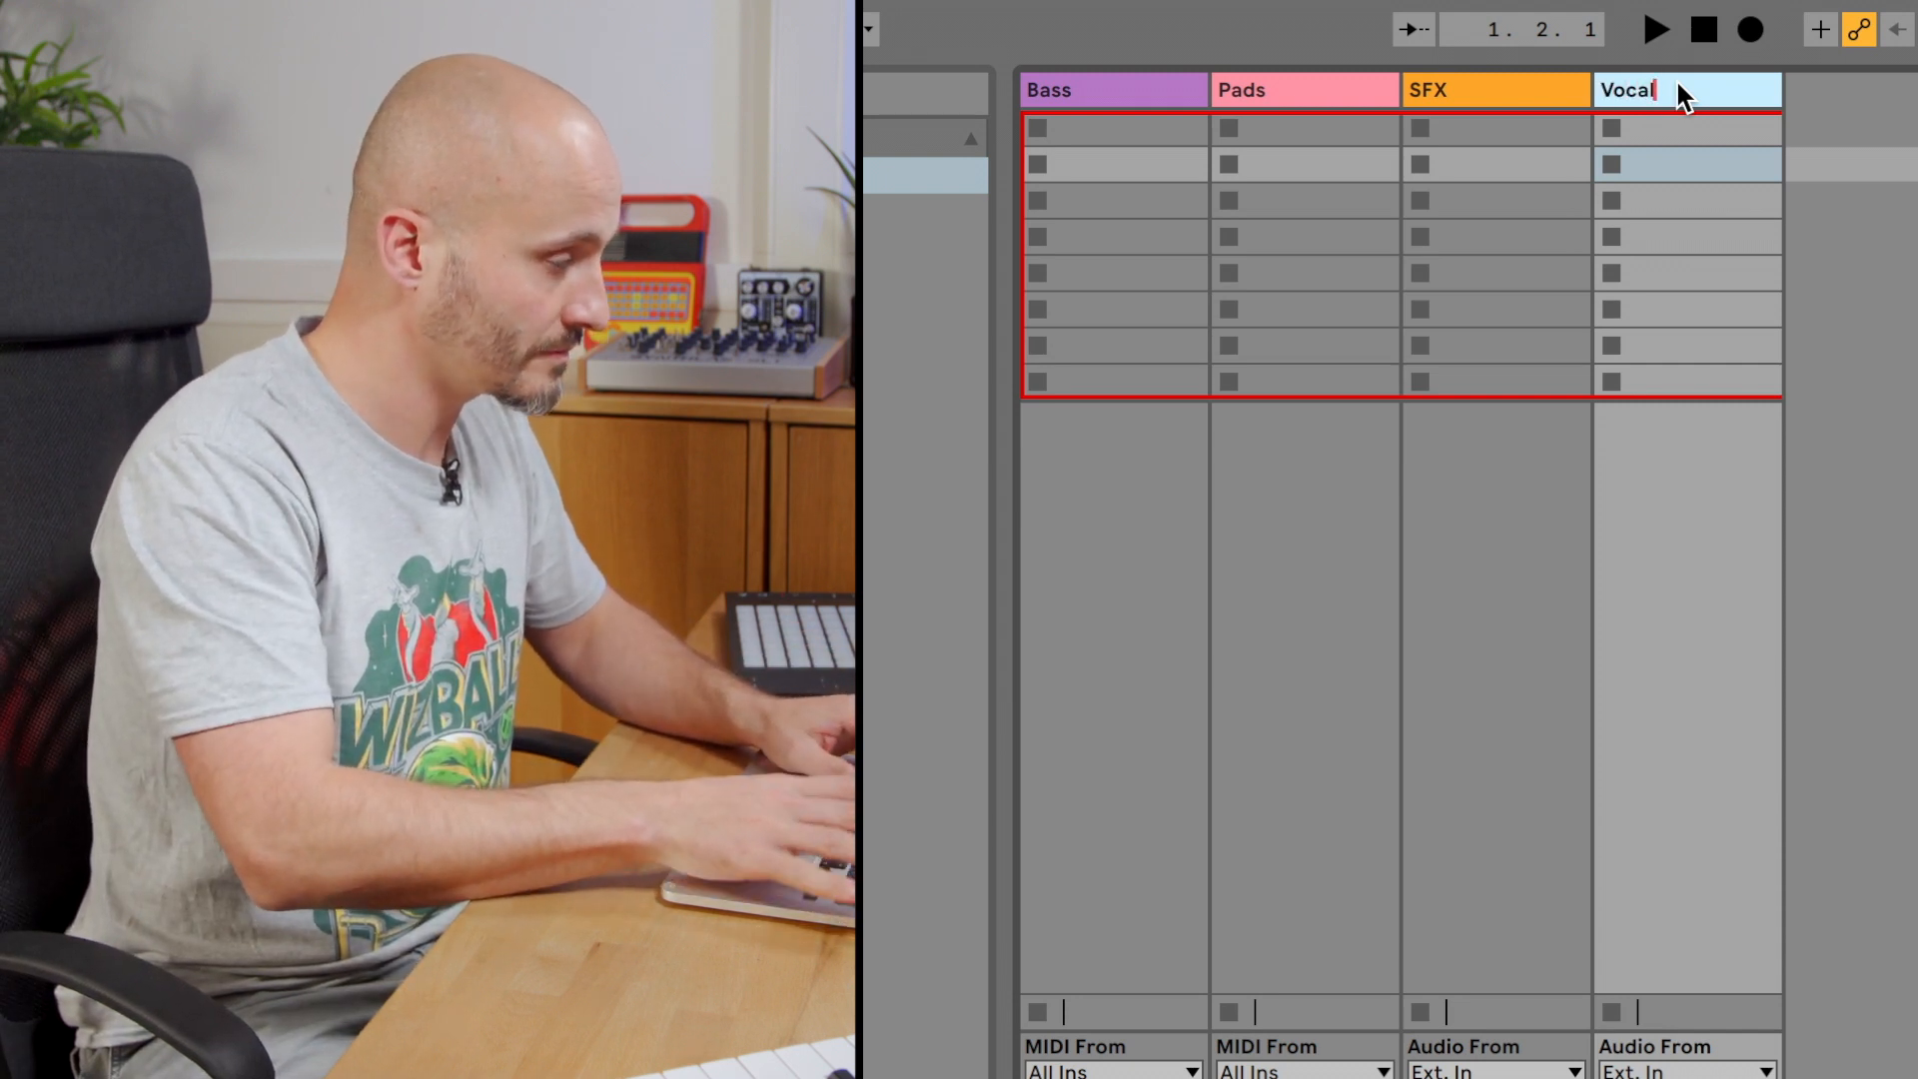
key("Return")
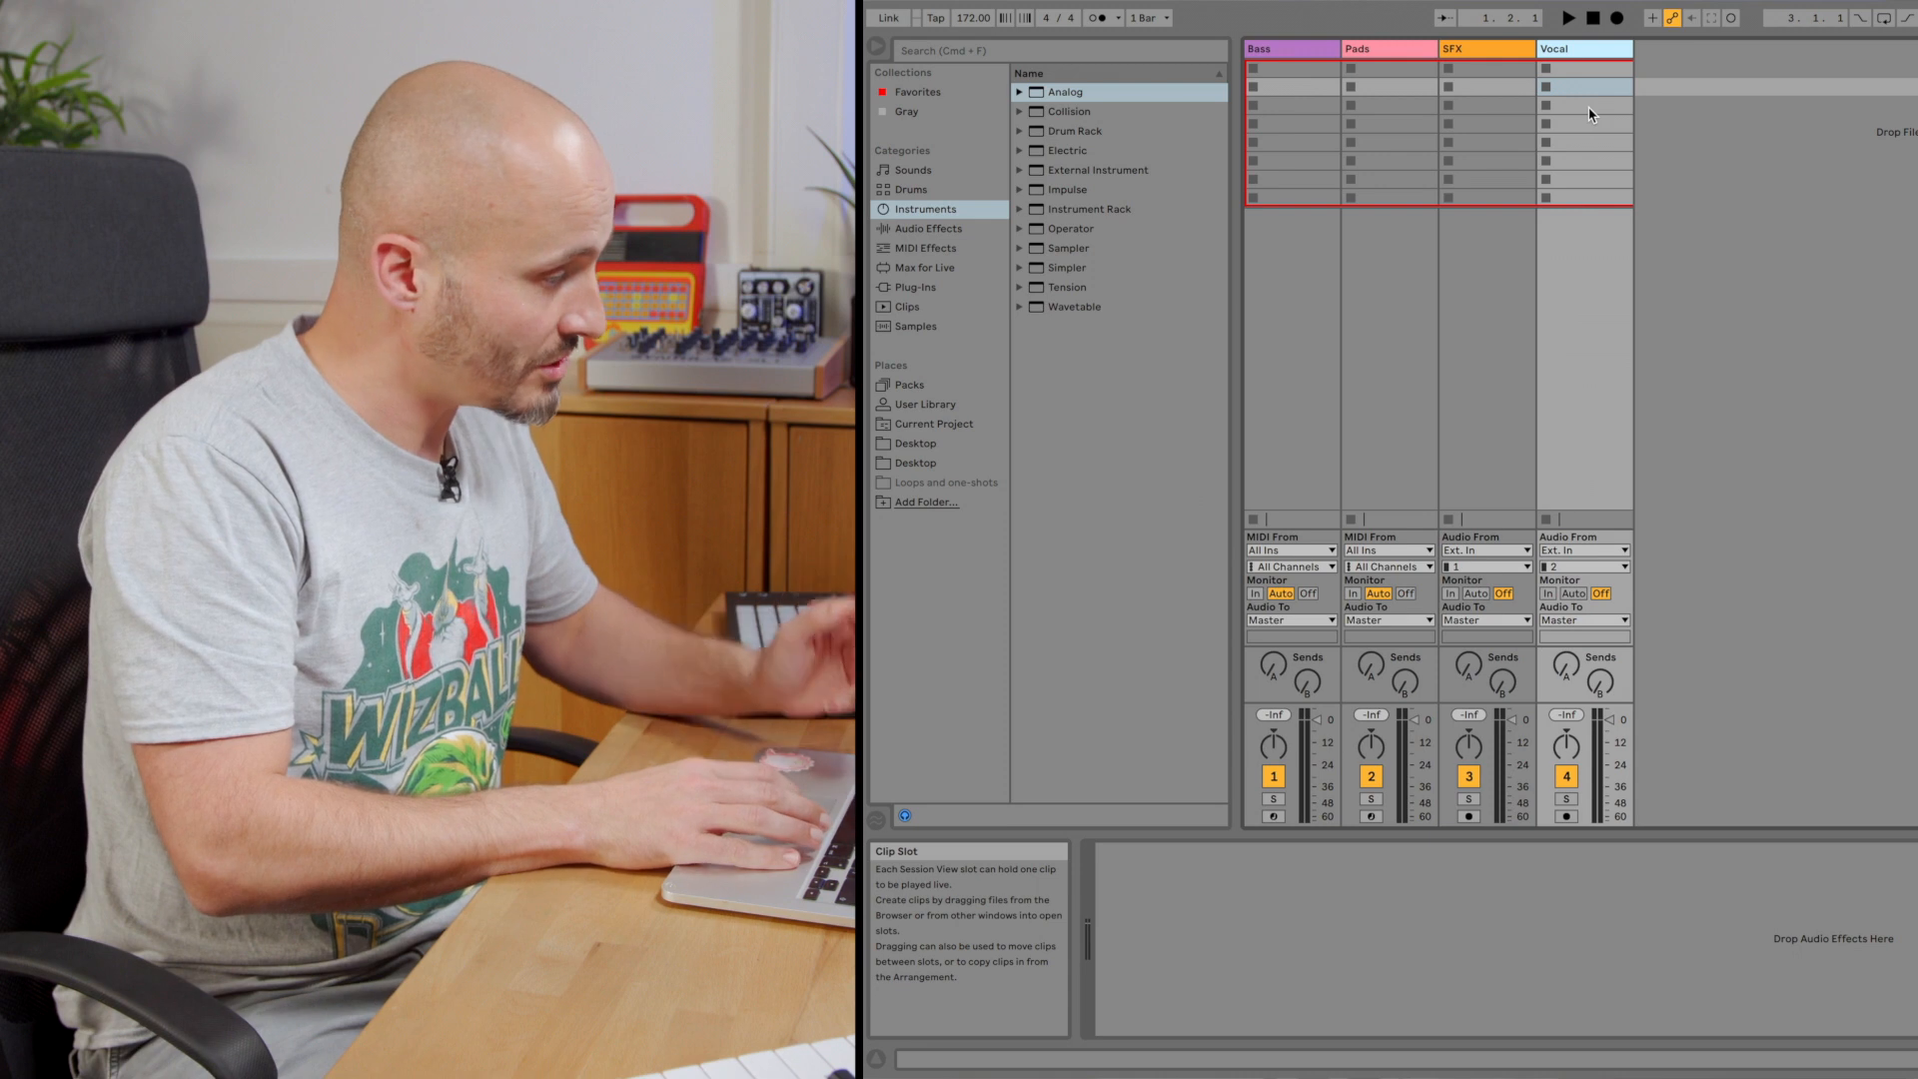
Add EQ Eight and Glue Compressor to Vocal and raise its reverb send to about -26 dB.
left_click(923, 228)
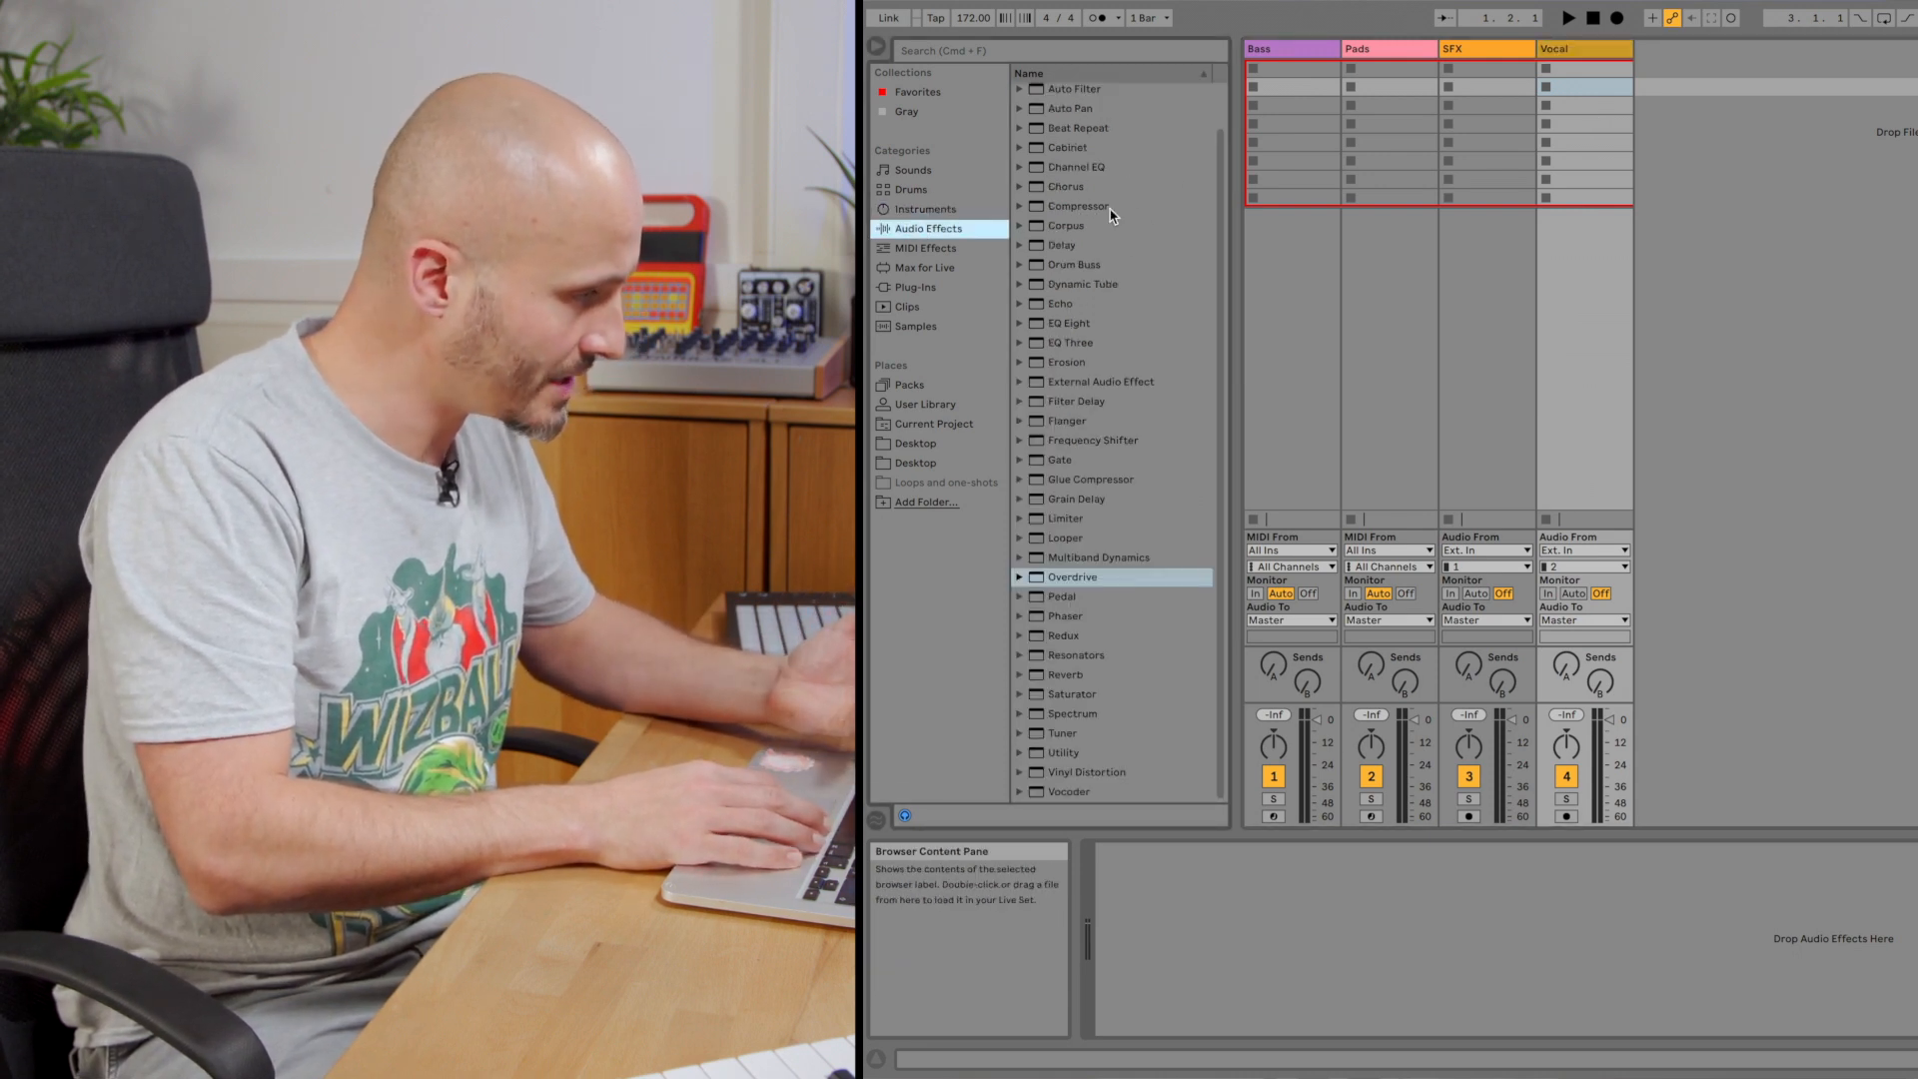
left_click(1075, 324)
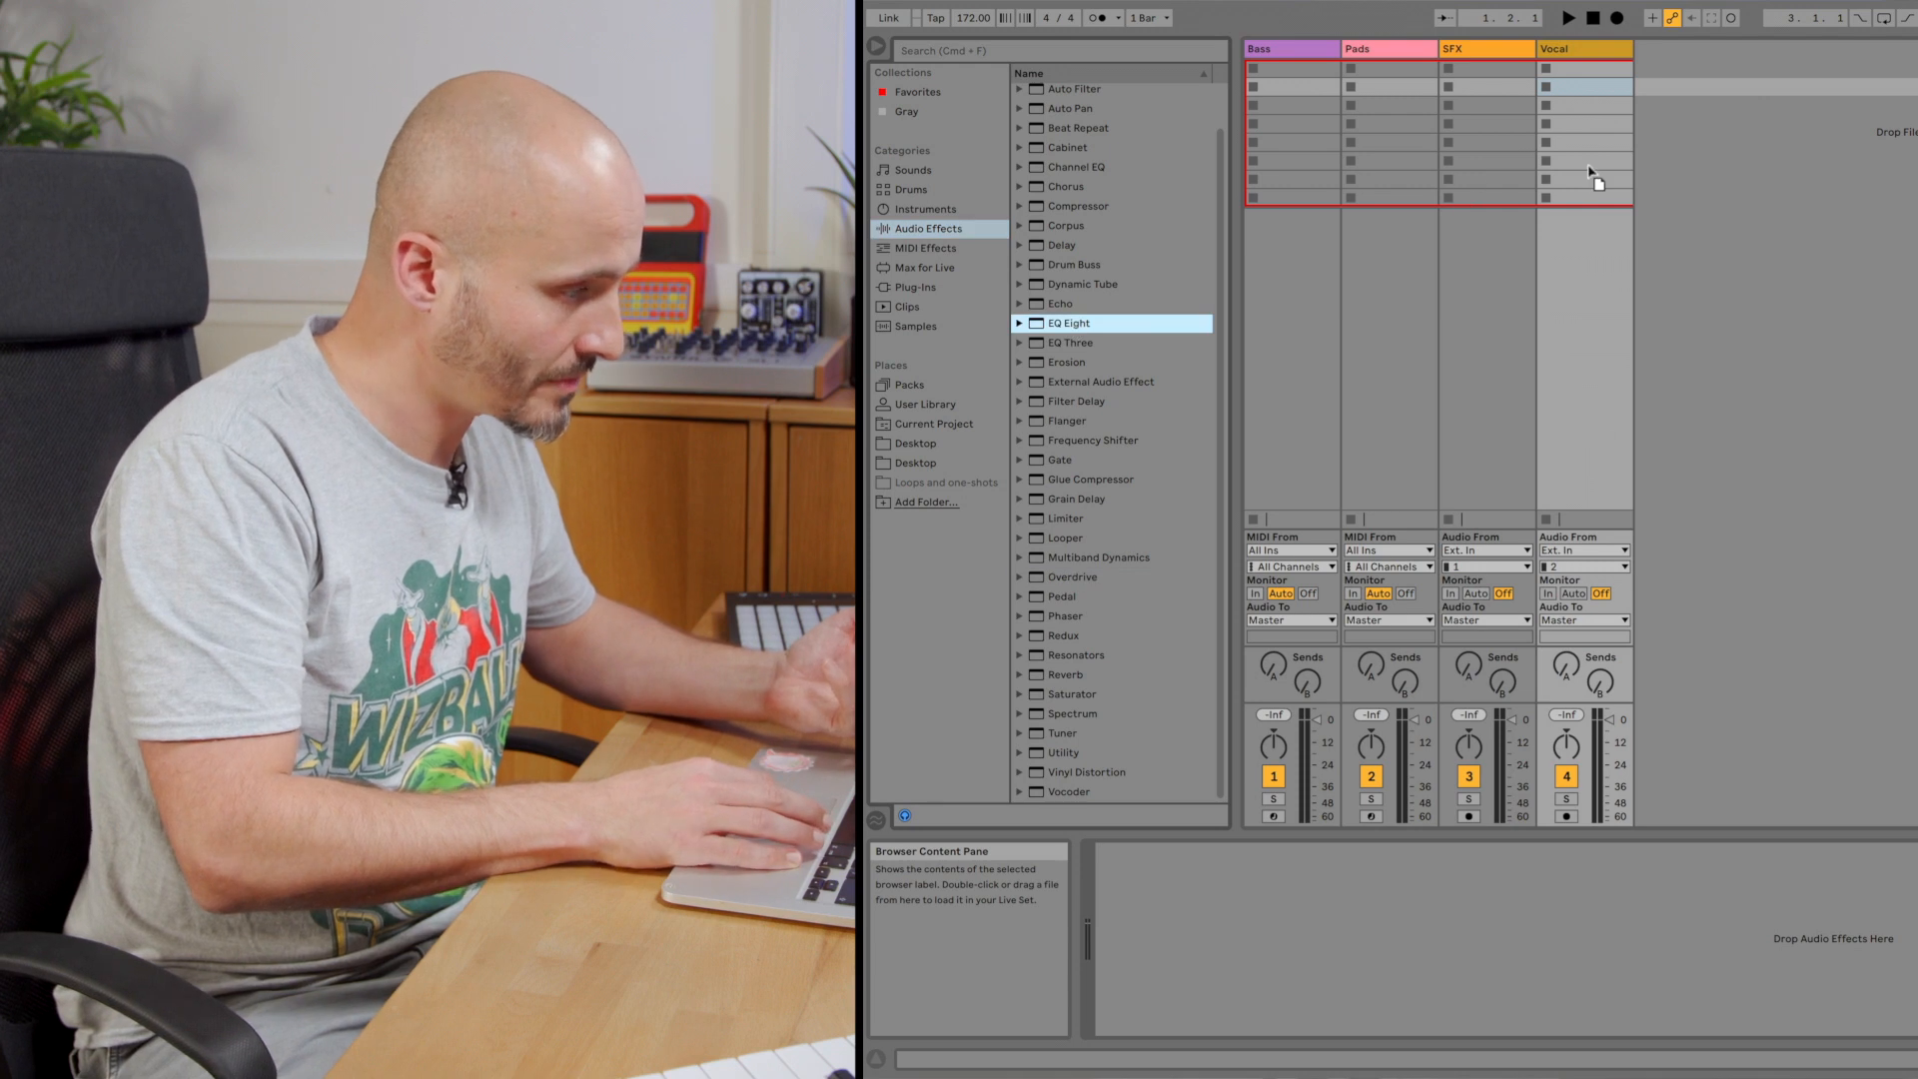
key("Return")
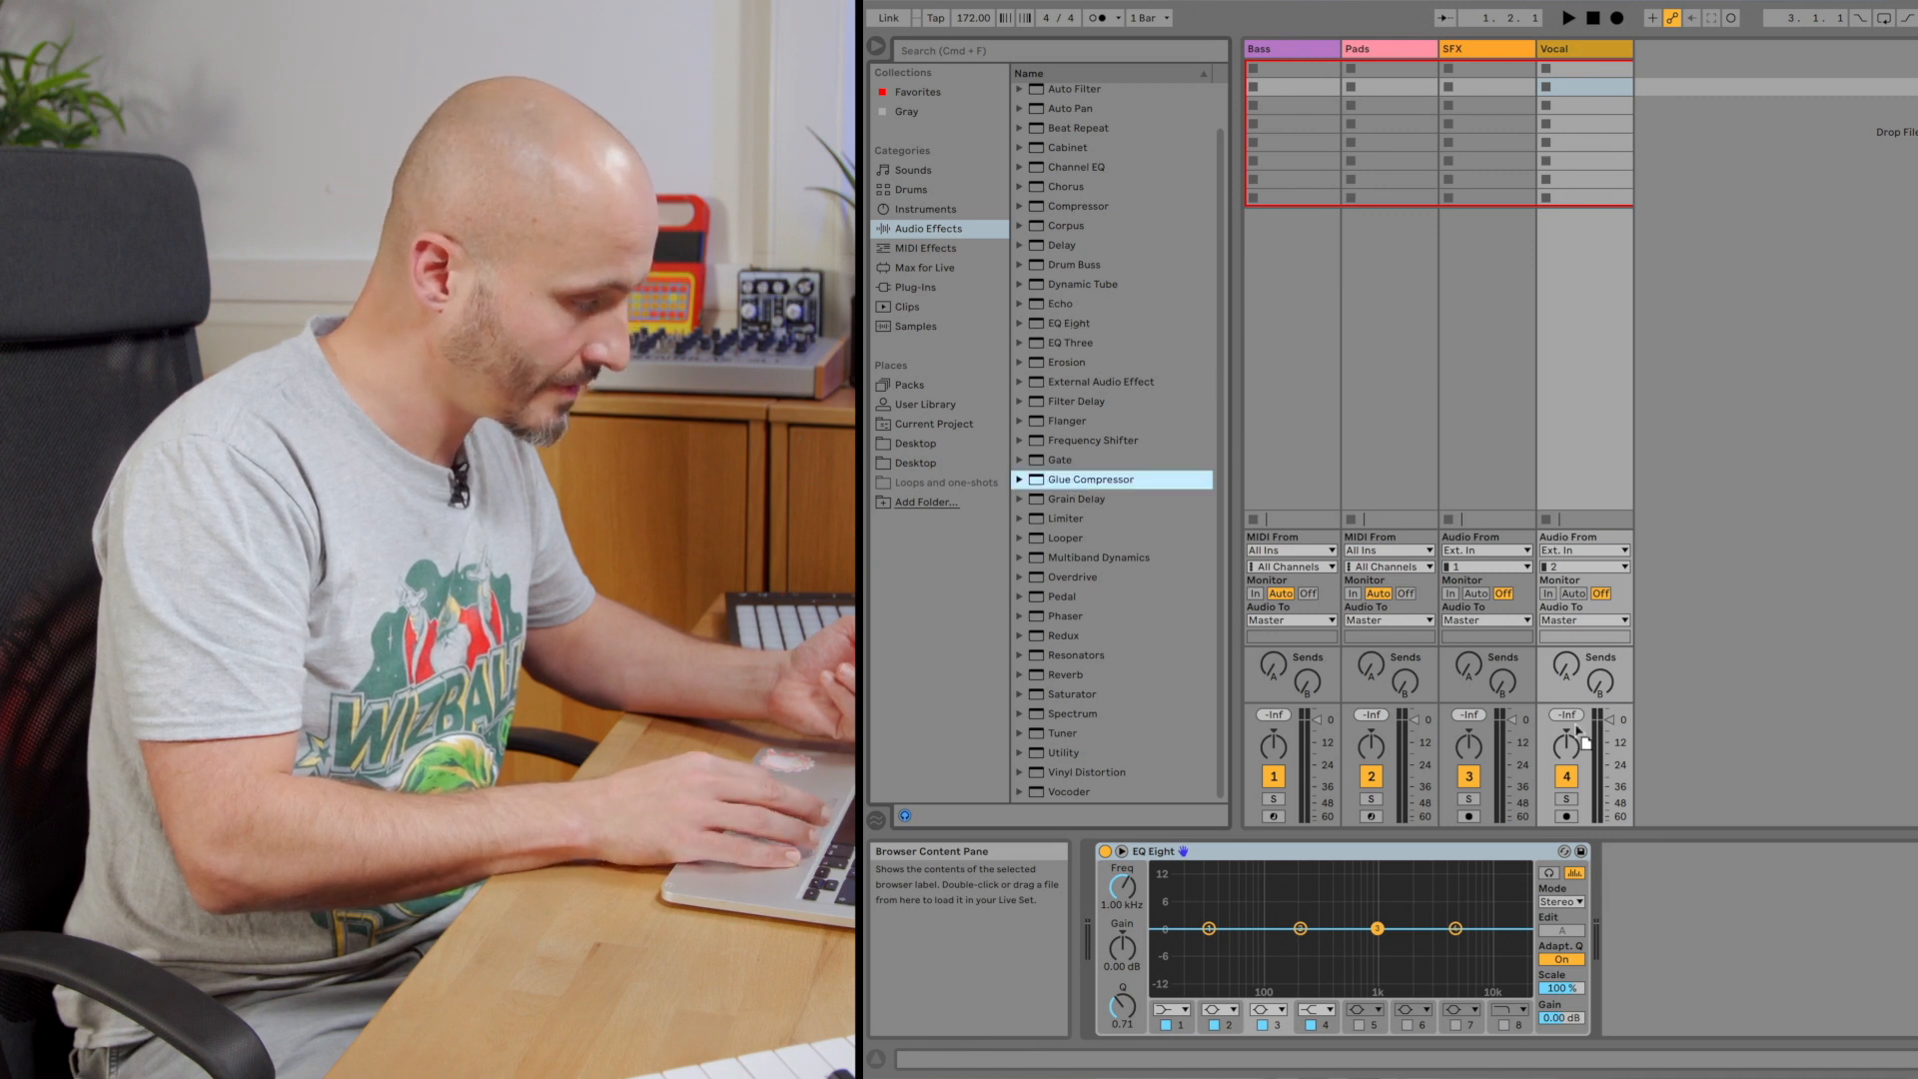
left_click_drag(1719, 929, 1712, 921)
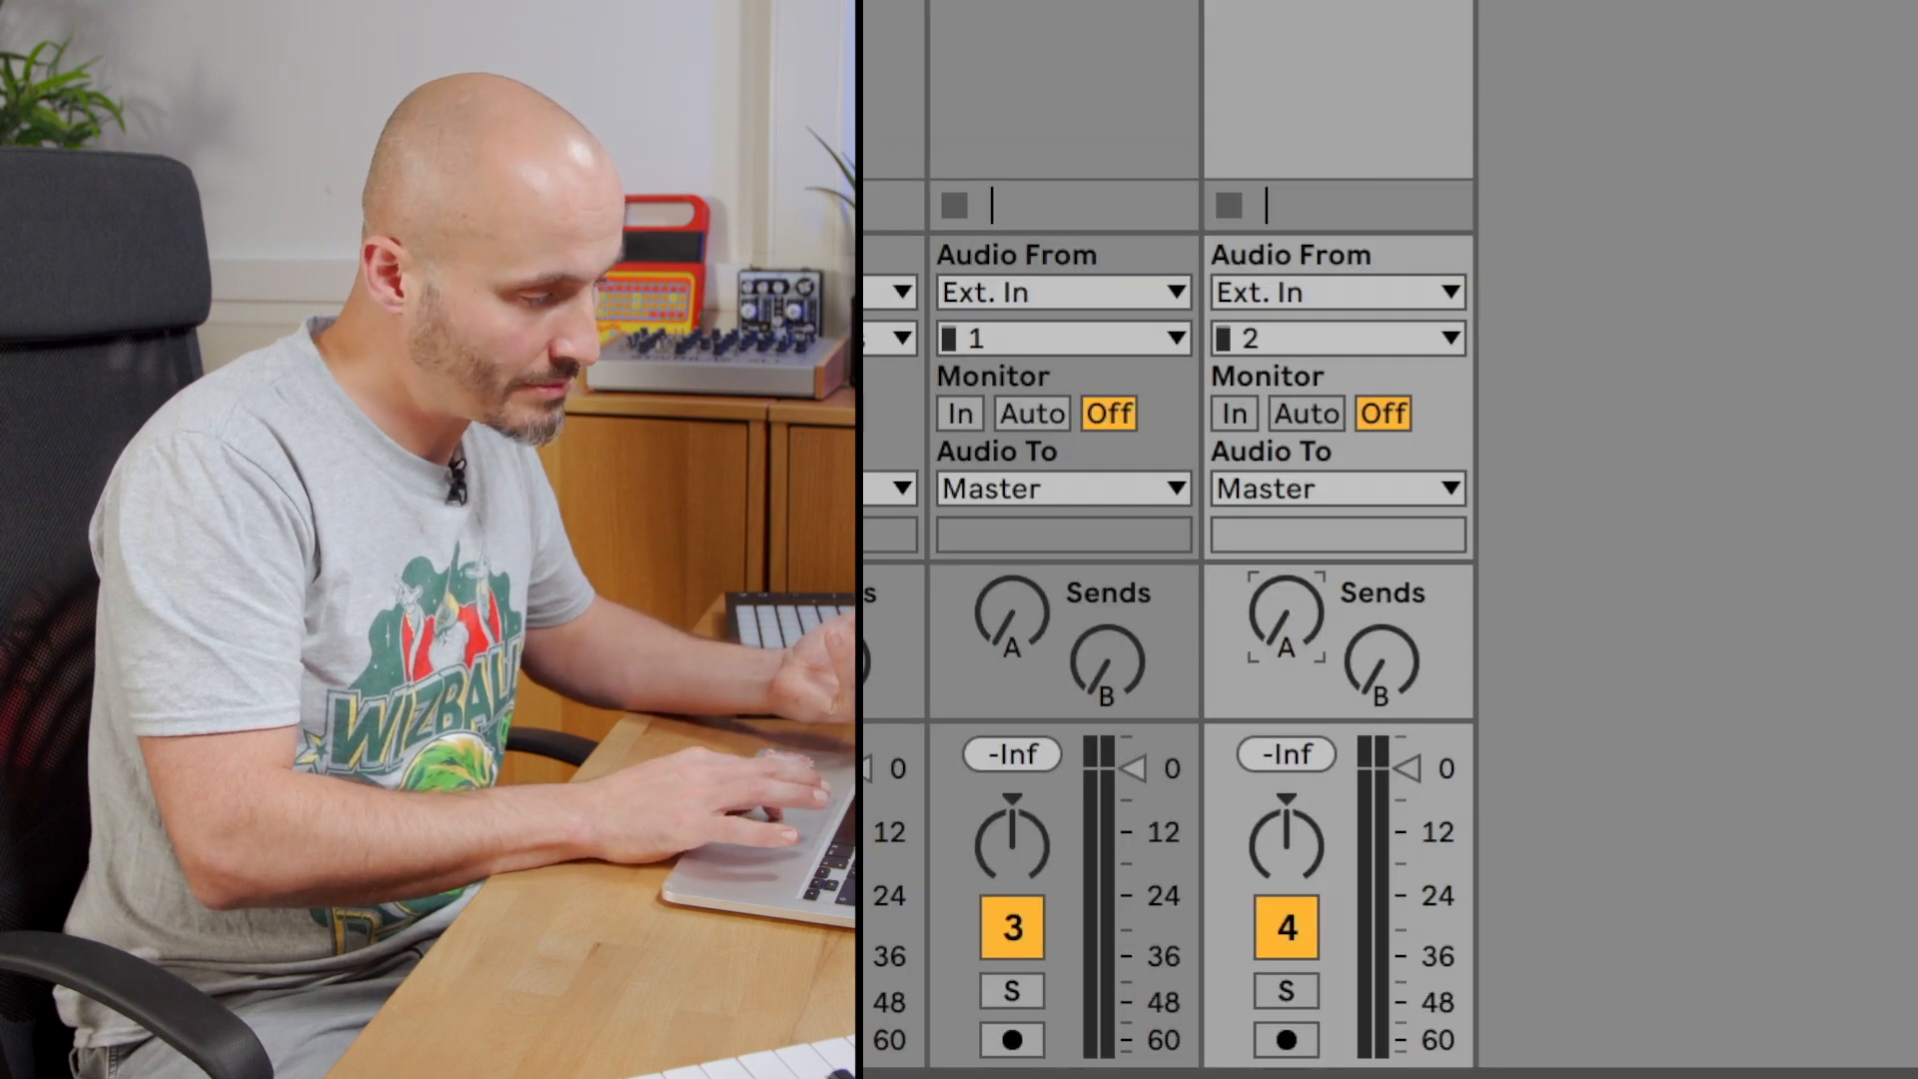
left_click_drag(1285, 612, 1285, 585)
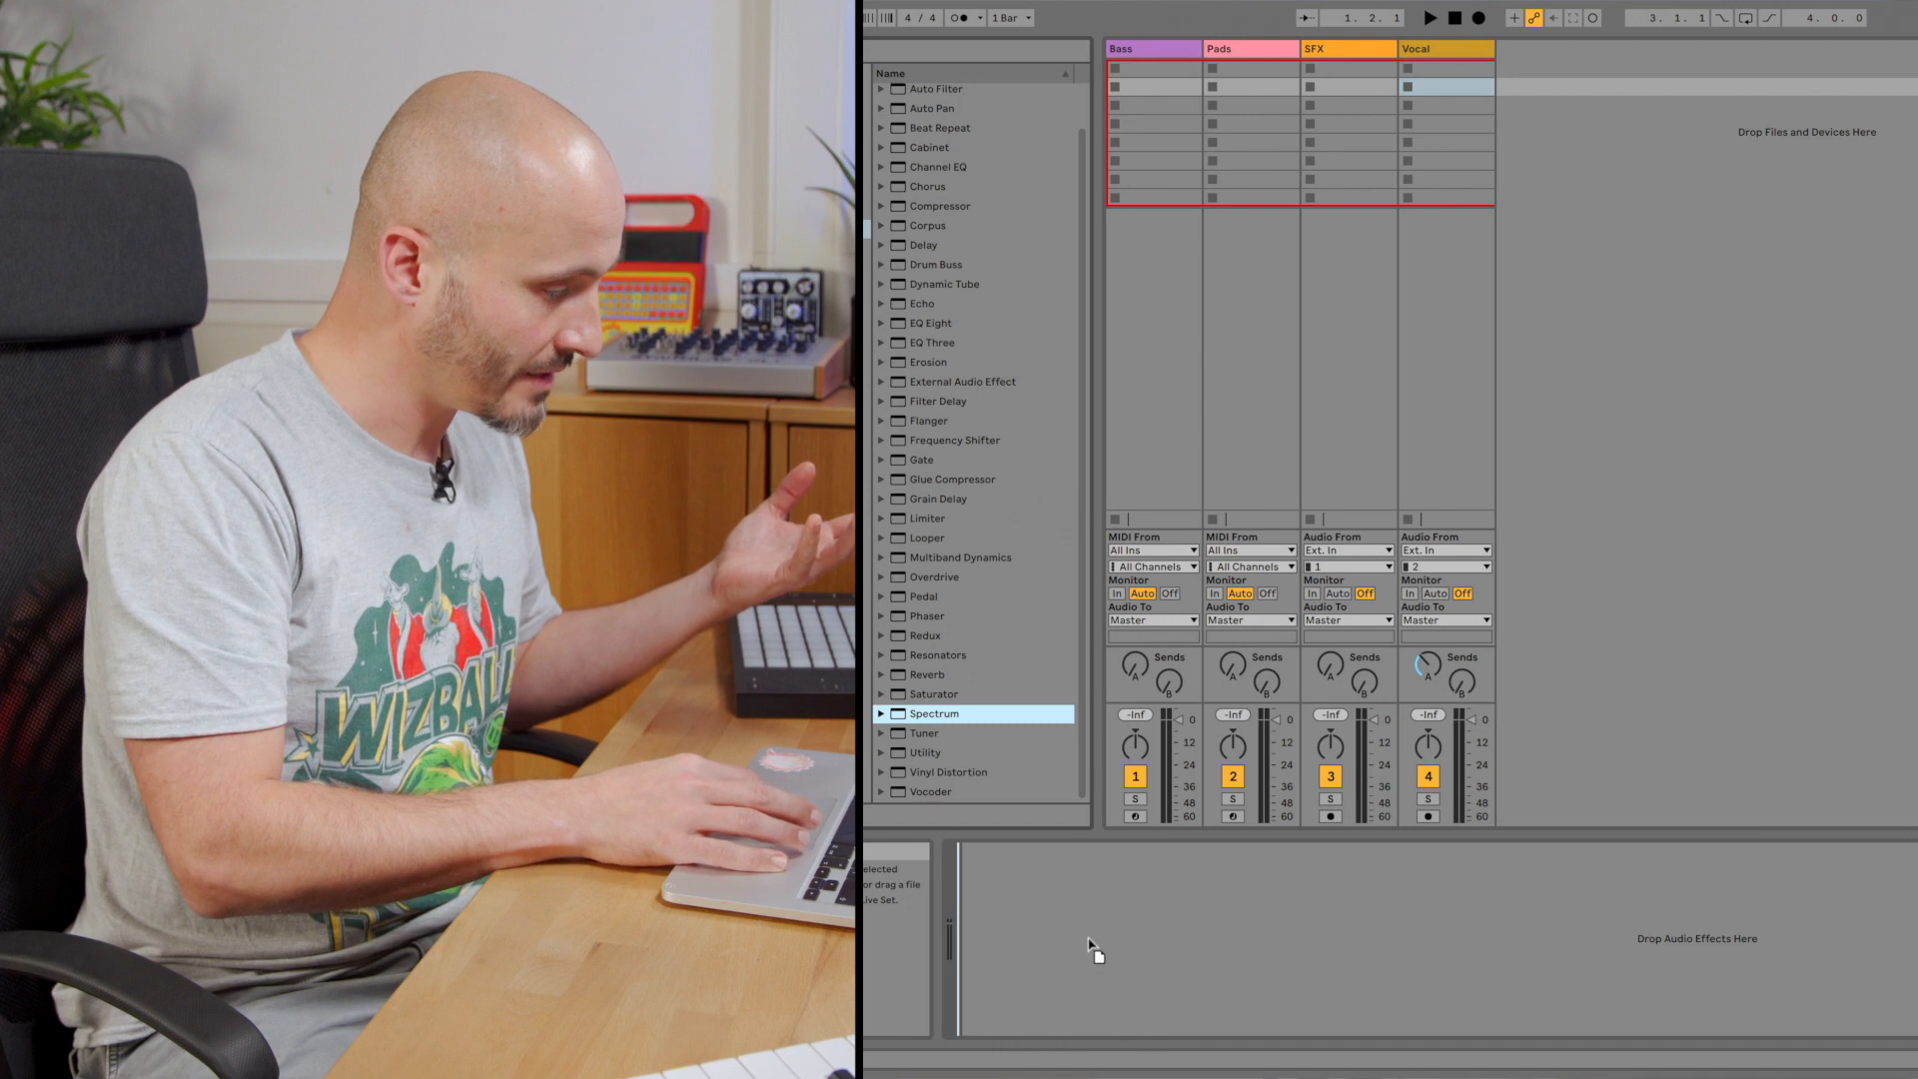
Add Spectrum shown in large view, with Dynamic Tube inserted before it.
left_click_drag(932, 717, 1114, 948)
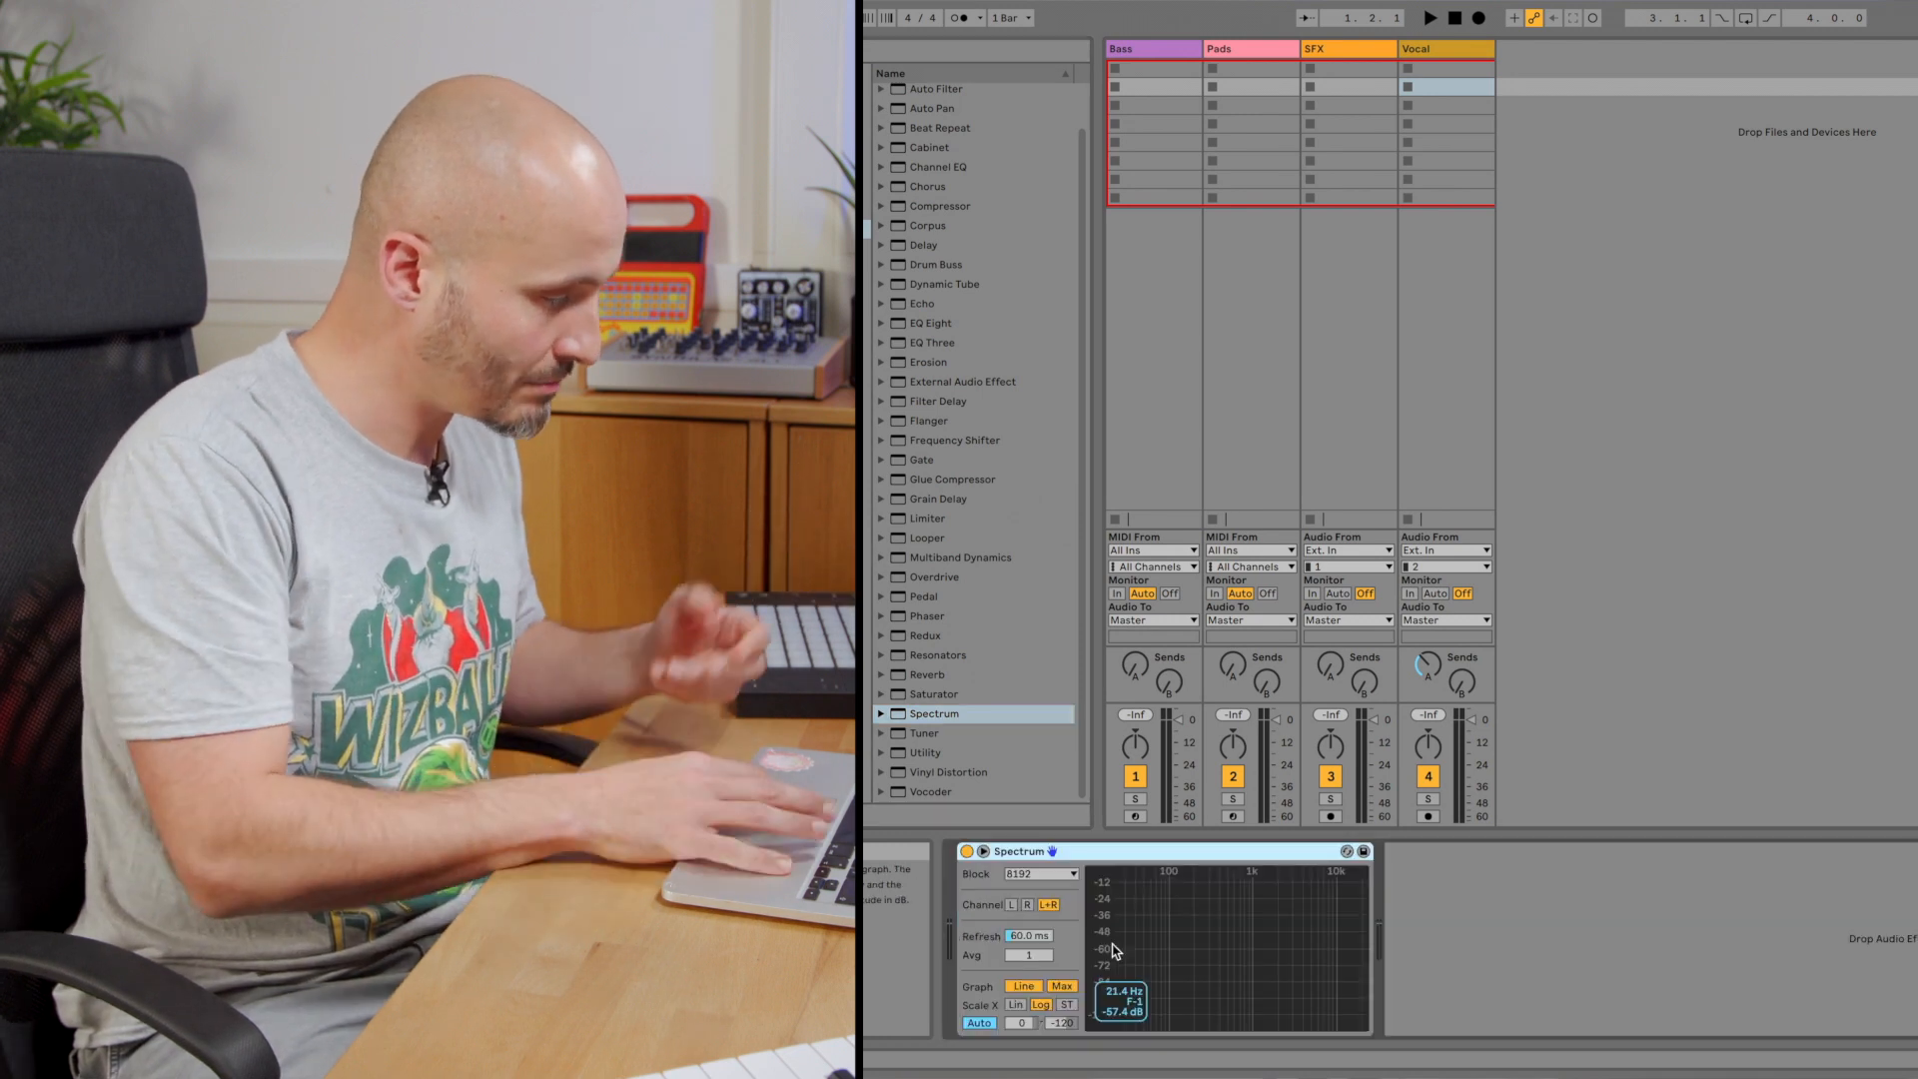
double_click(1226, 955)
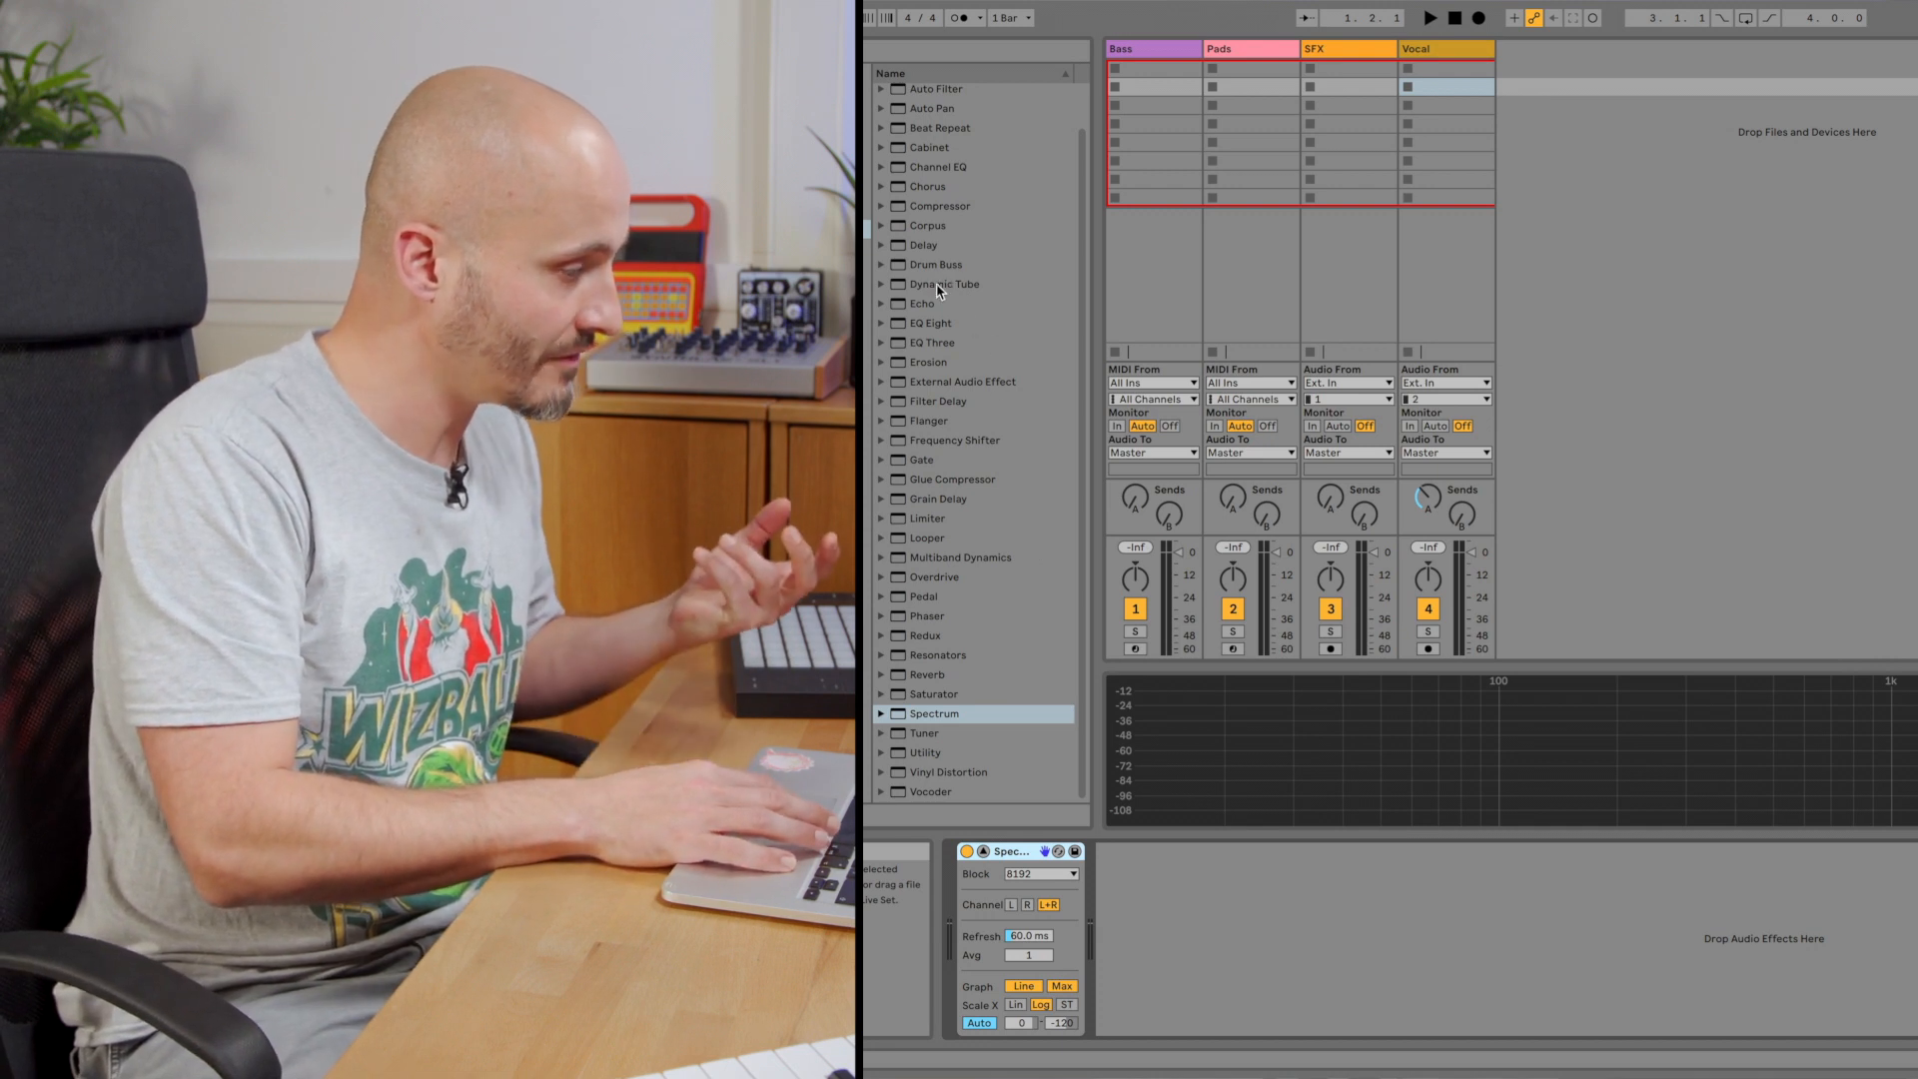
left_click_drag(939, 285, 960, 881)
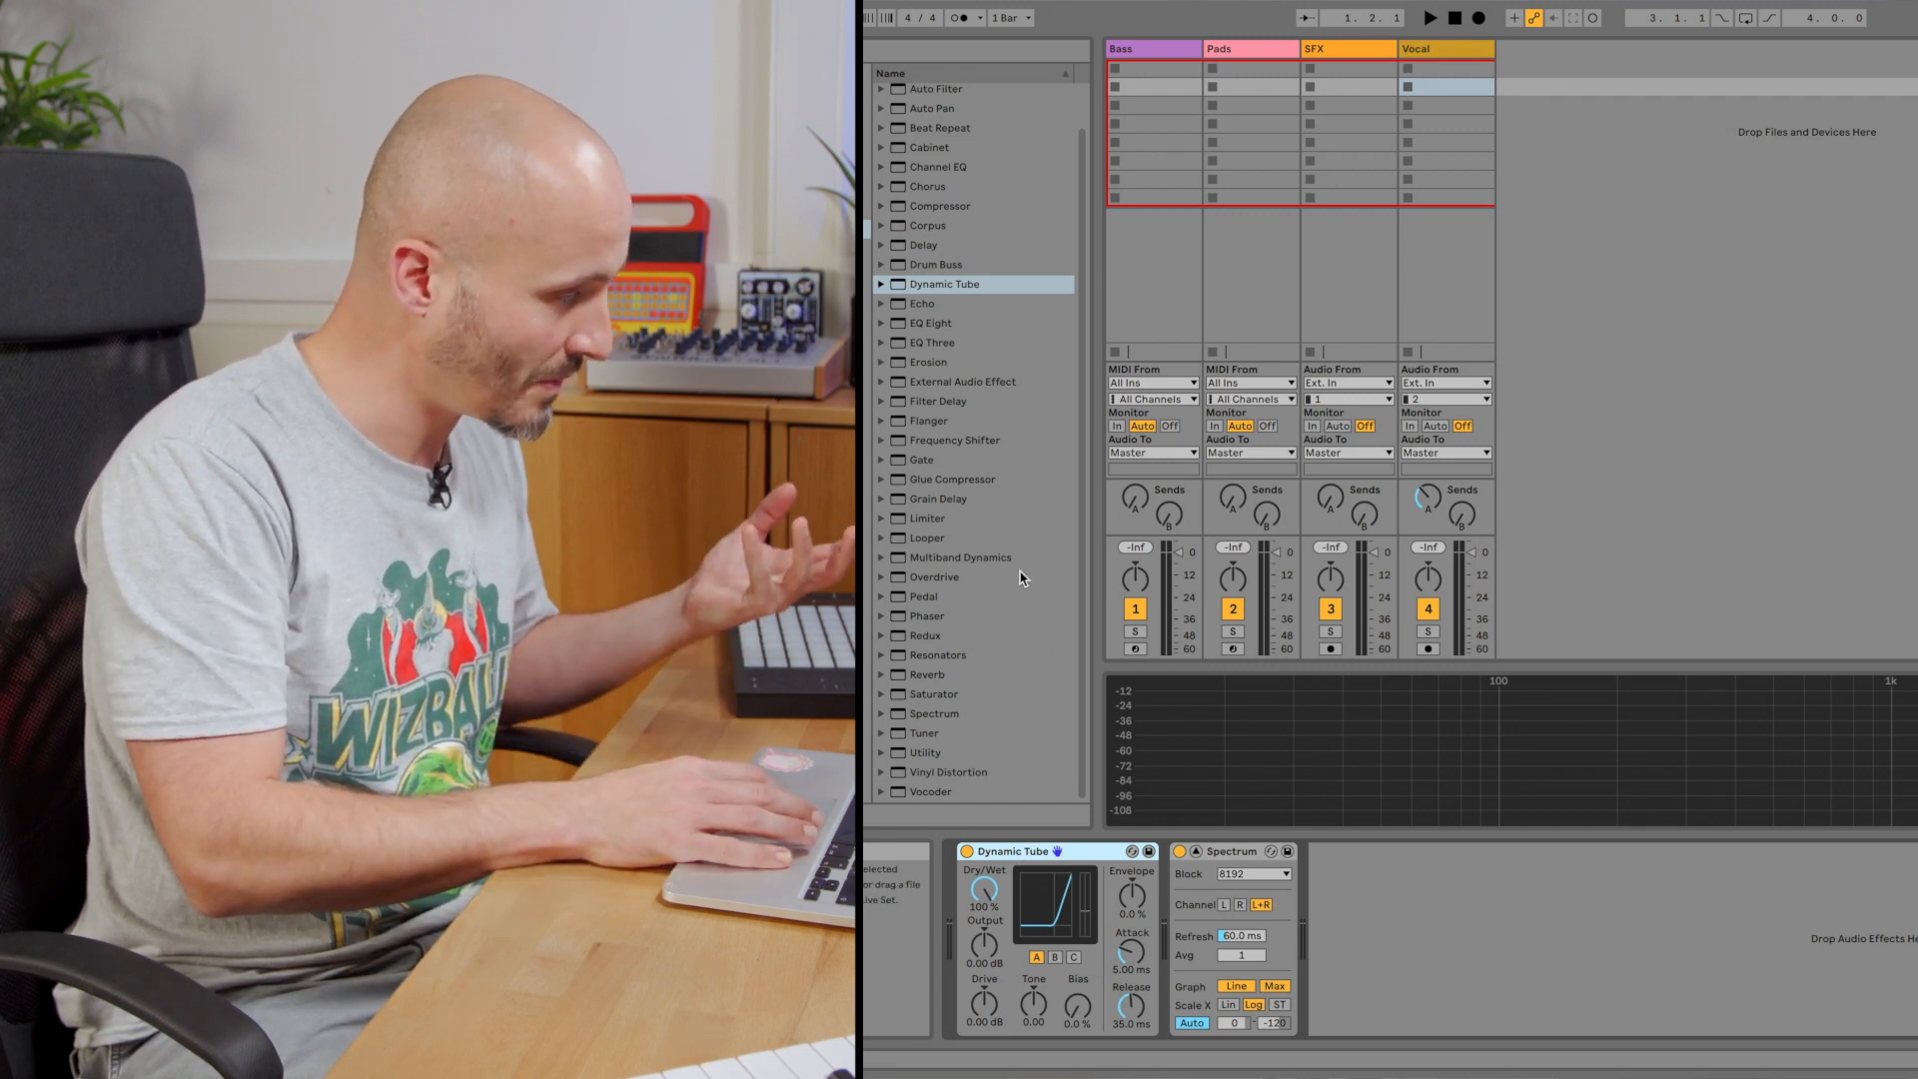
Add Glue Compressor and Multiband Dynamics after Dynamic Tube, switching Multiband Dynamics off.
left_click(976, 483)
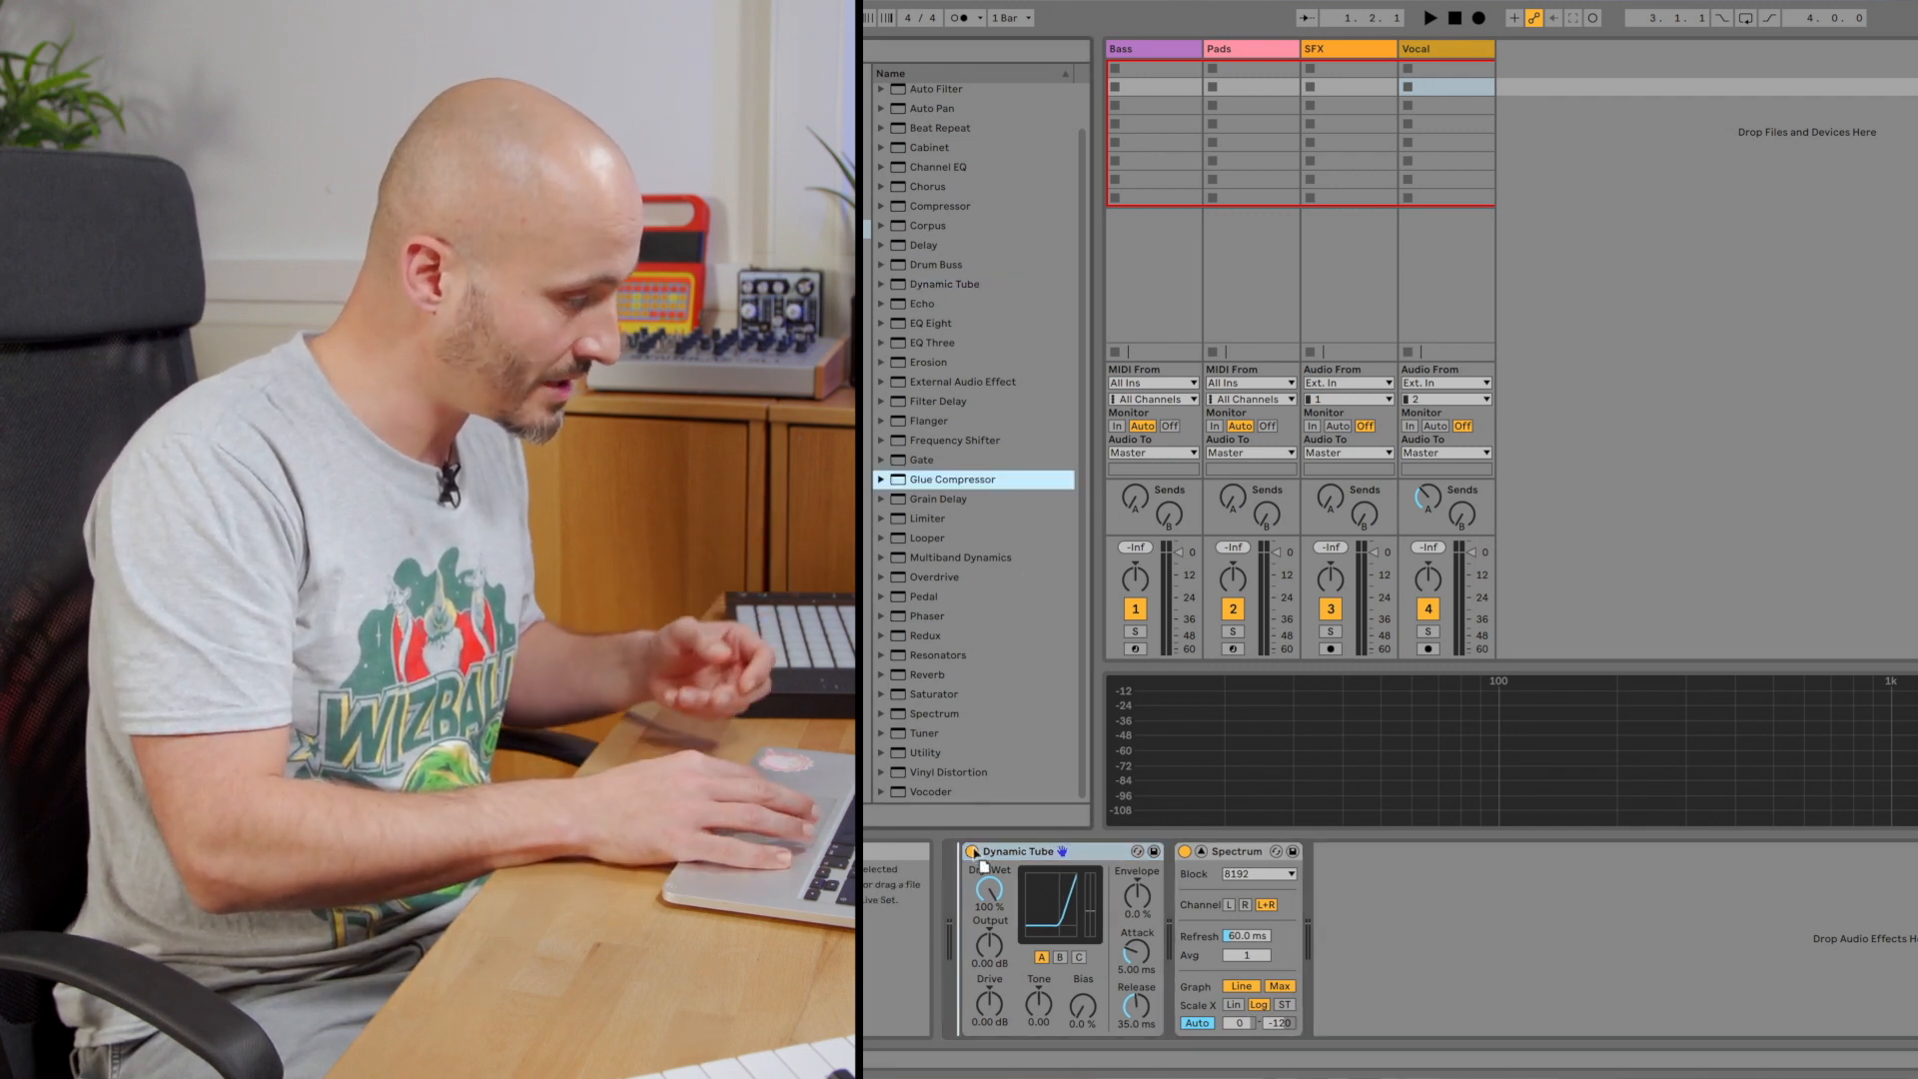
key("Return")
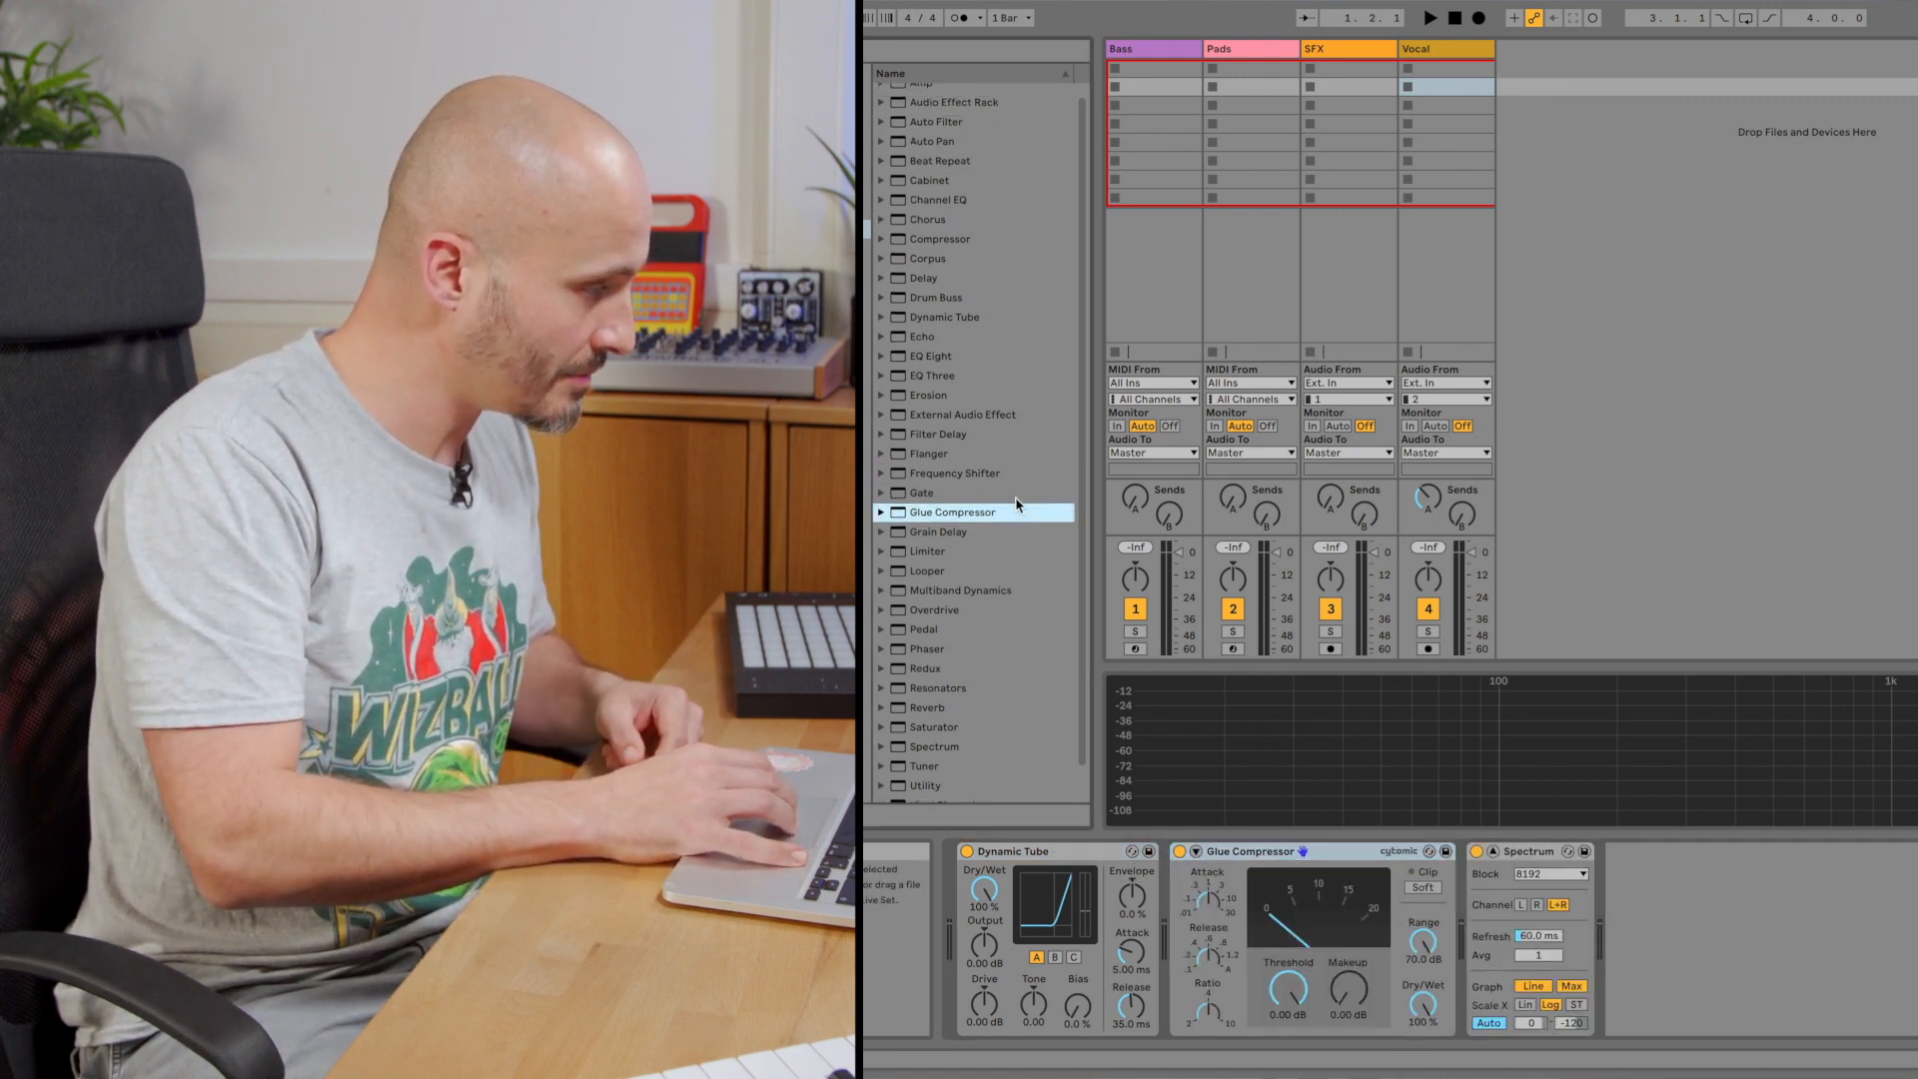
scroll(1027, 437, "down", 1)
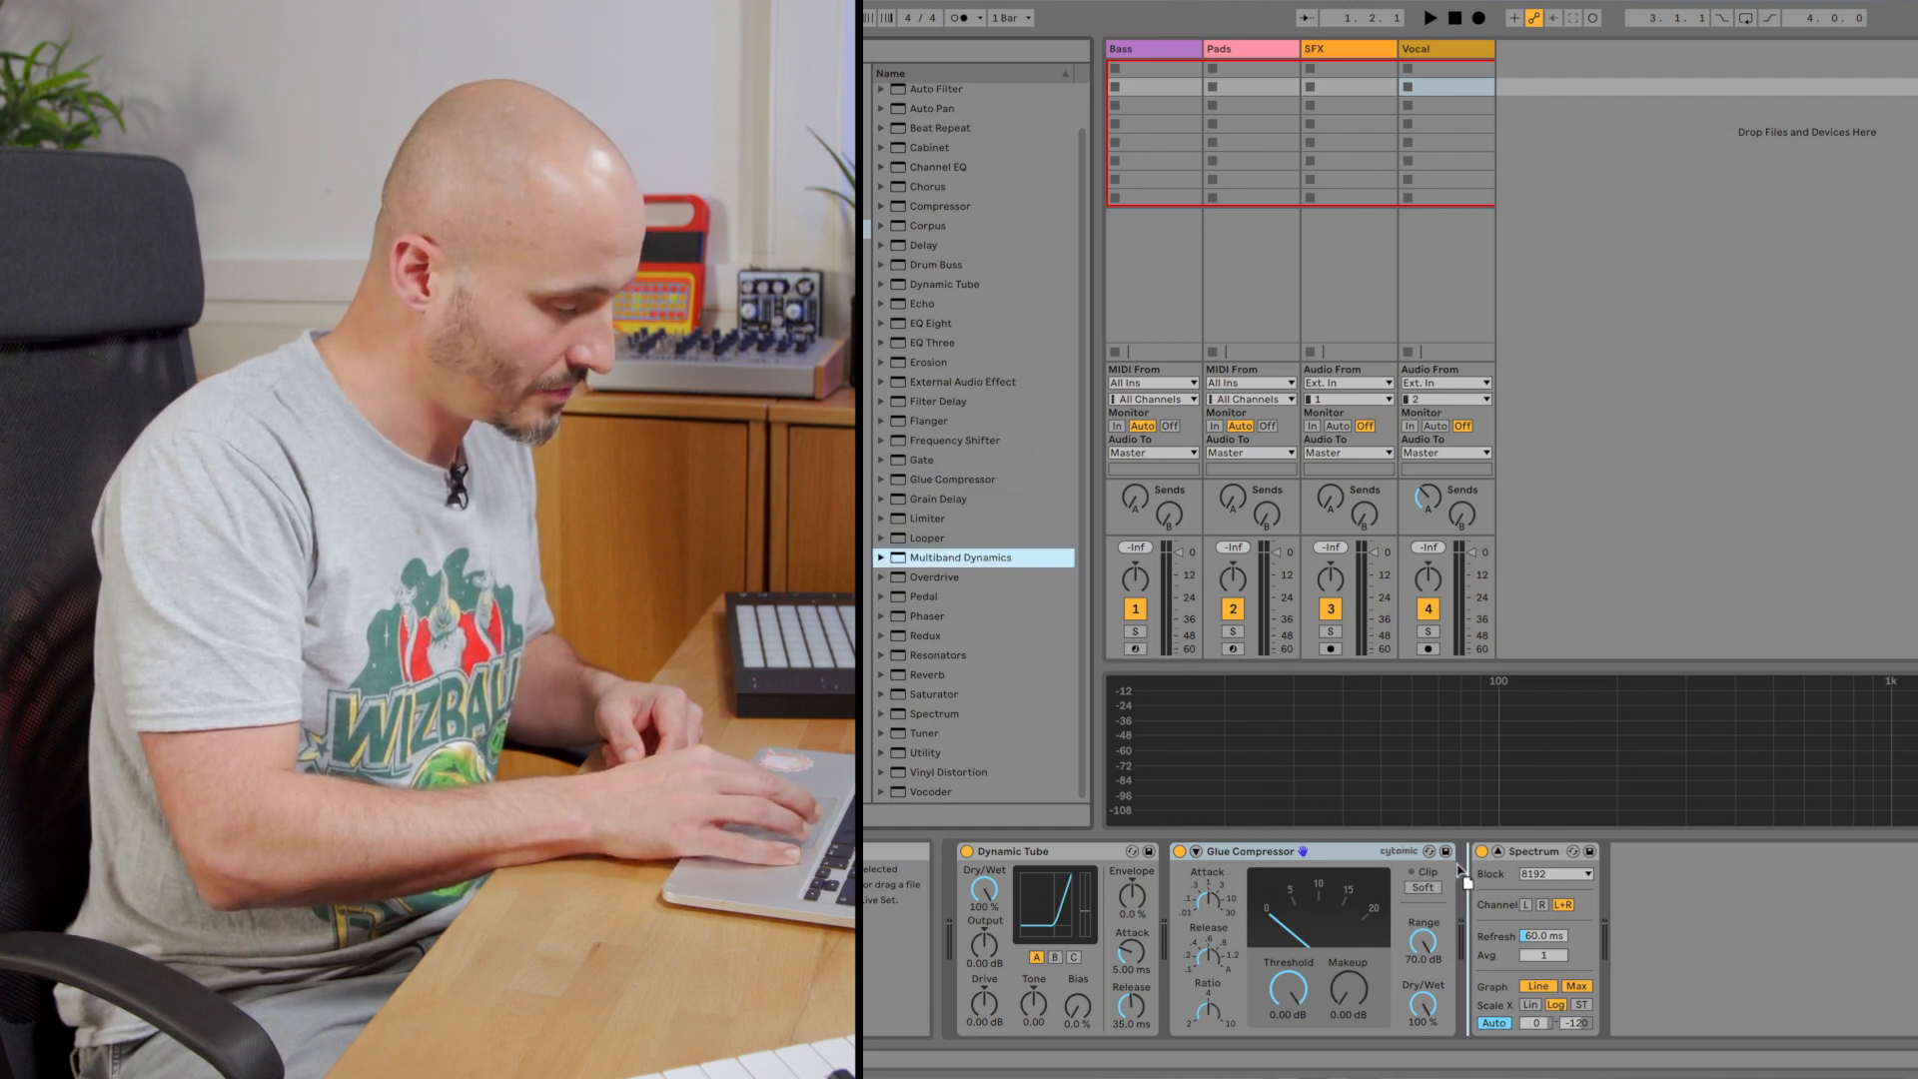
left_click_drag(1461, 873, 1459, 869)
key("0")
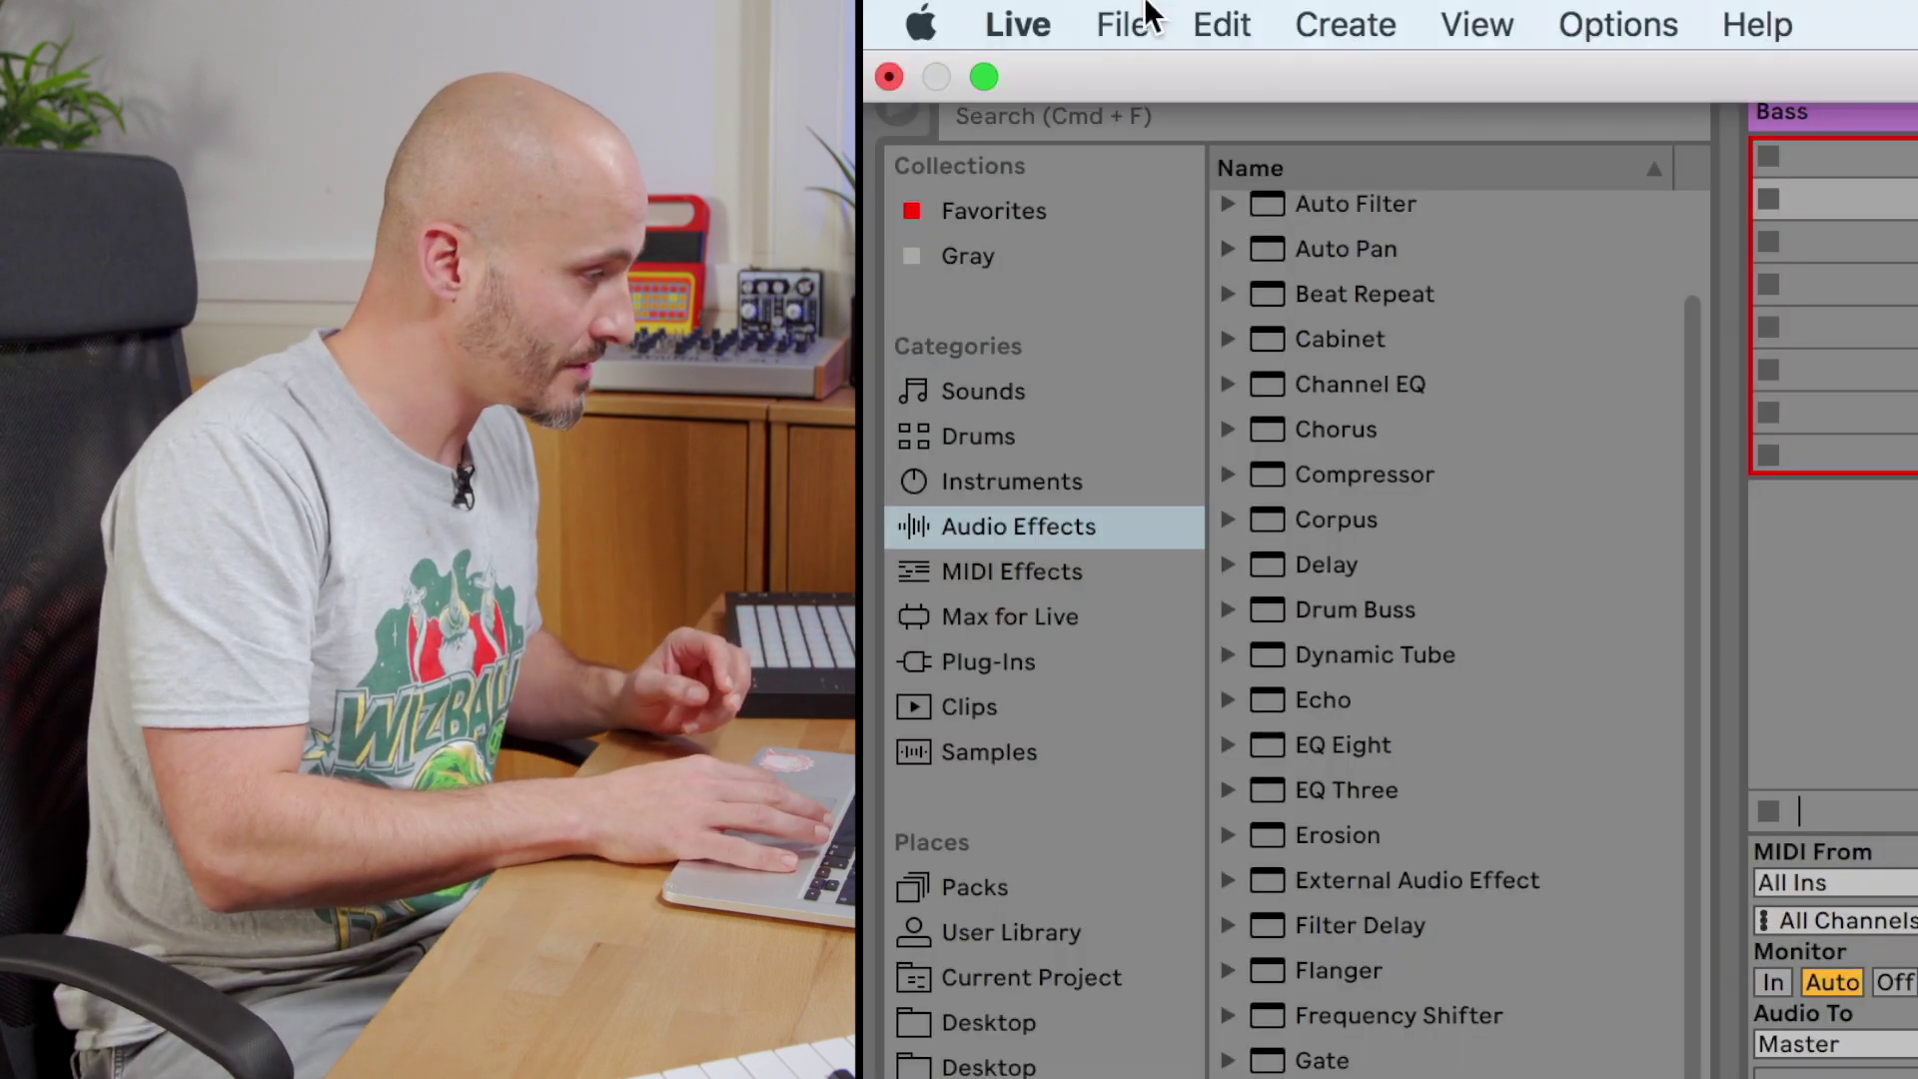
Save the current Set as Live's default template in Preferences, confirming the overwrite.
left_click(1017, 24)
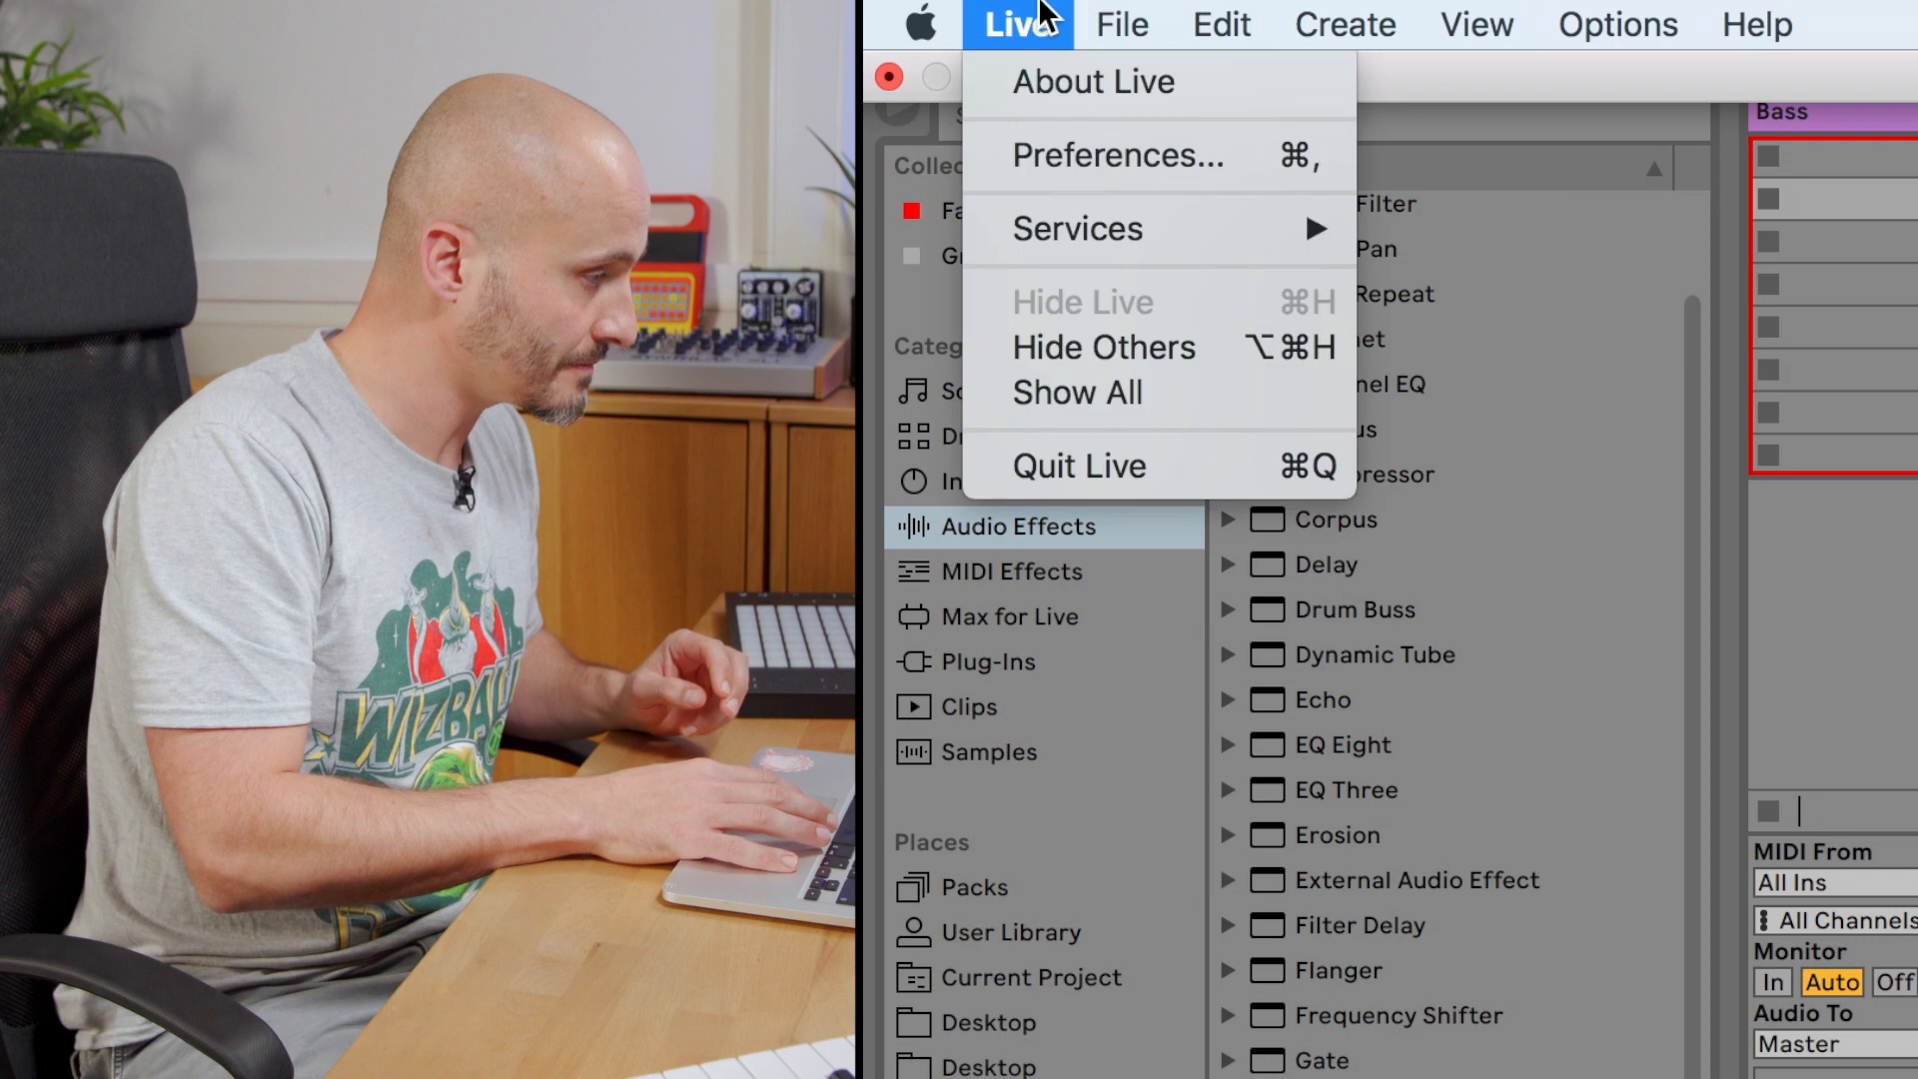
left_click(1109, 155)
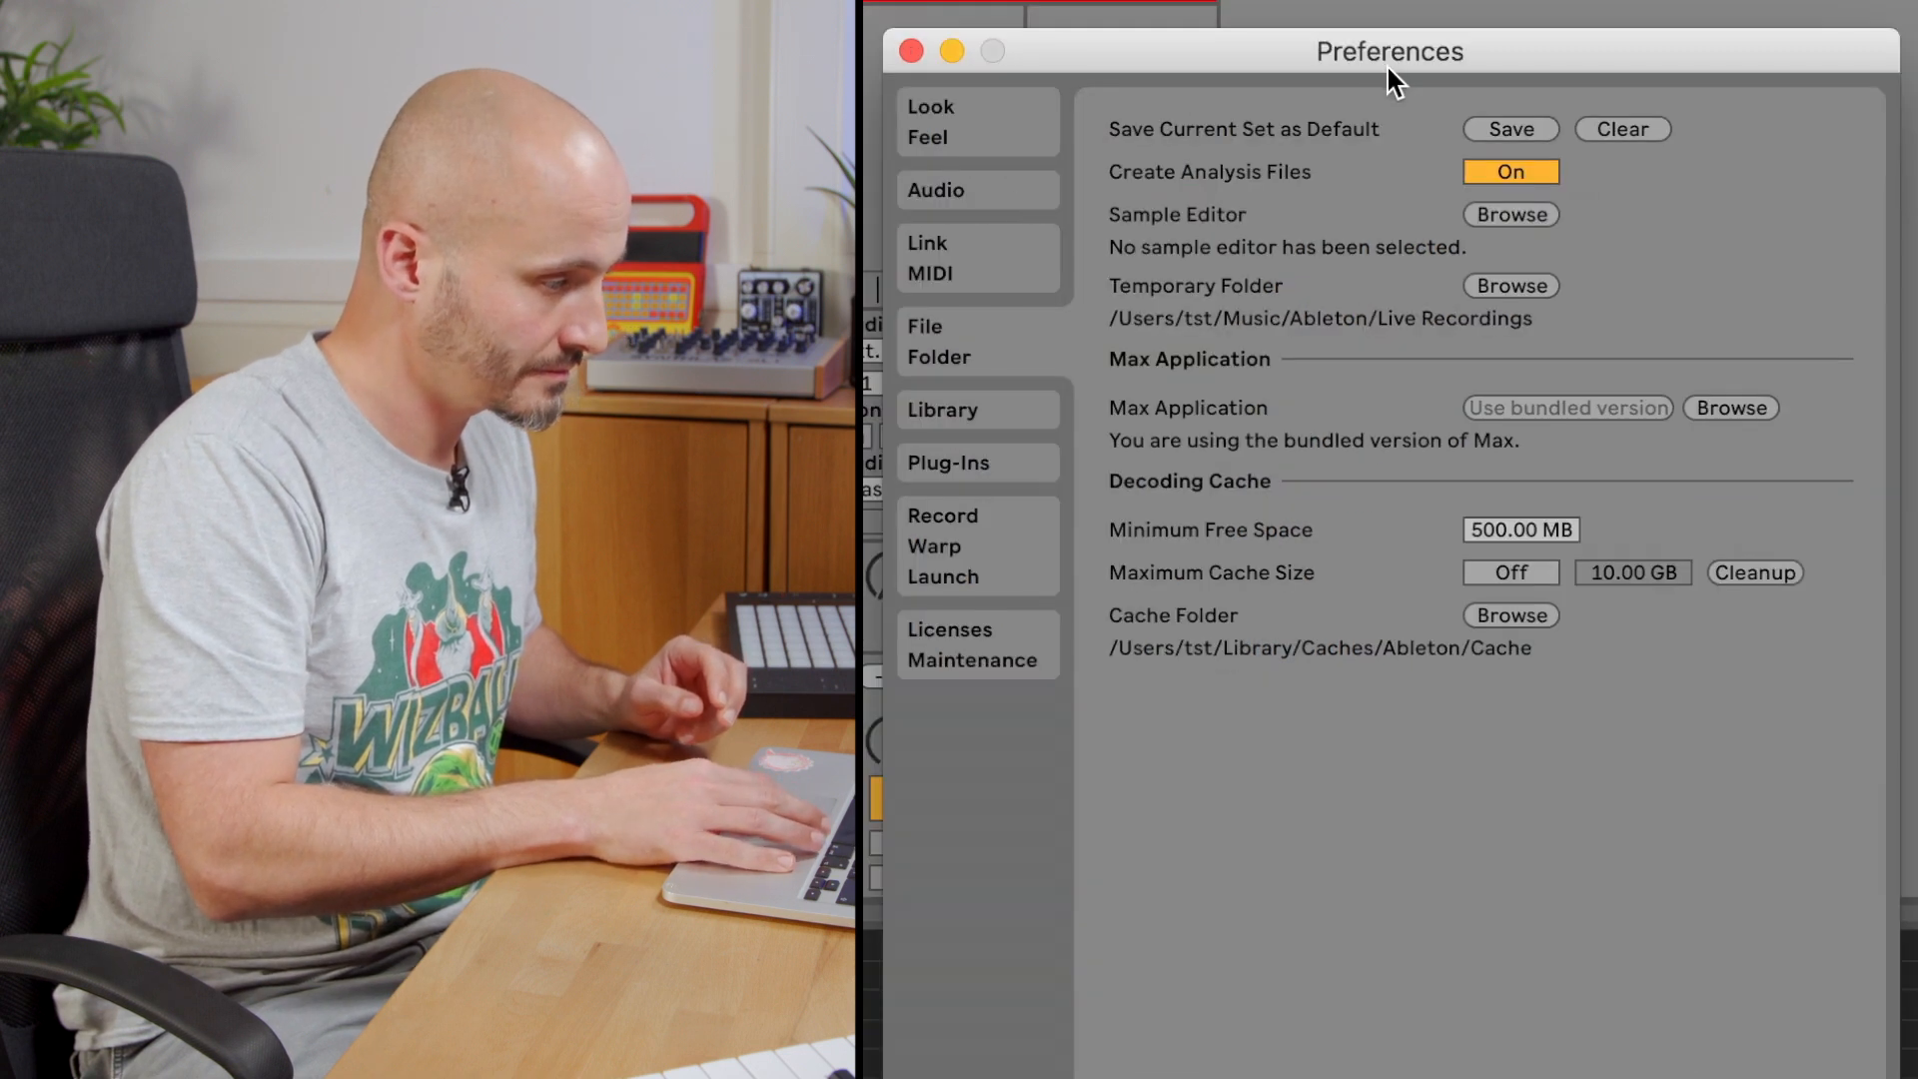
left_click(1522, 131)
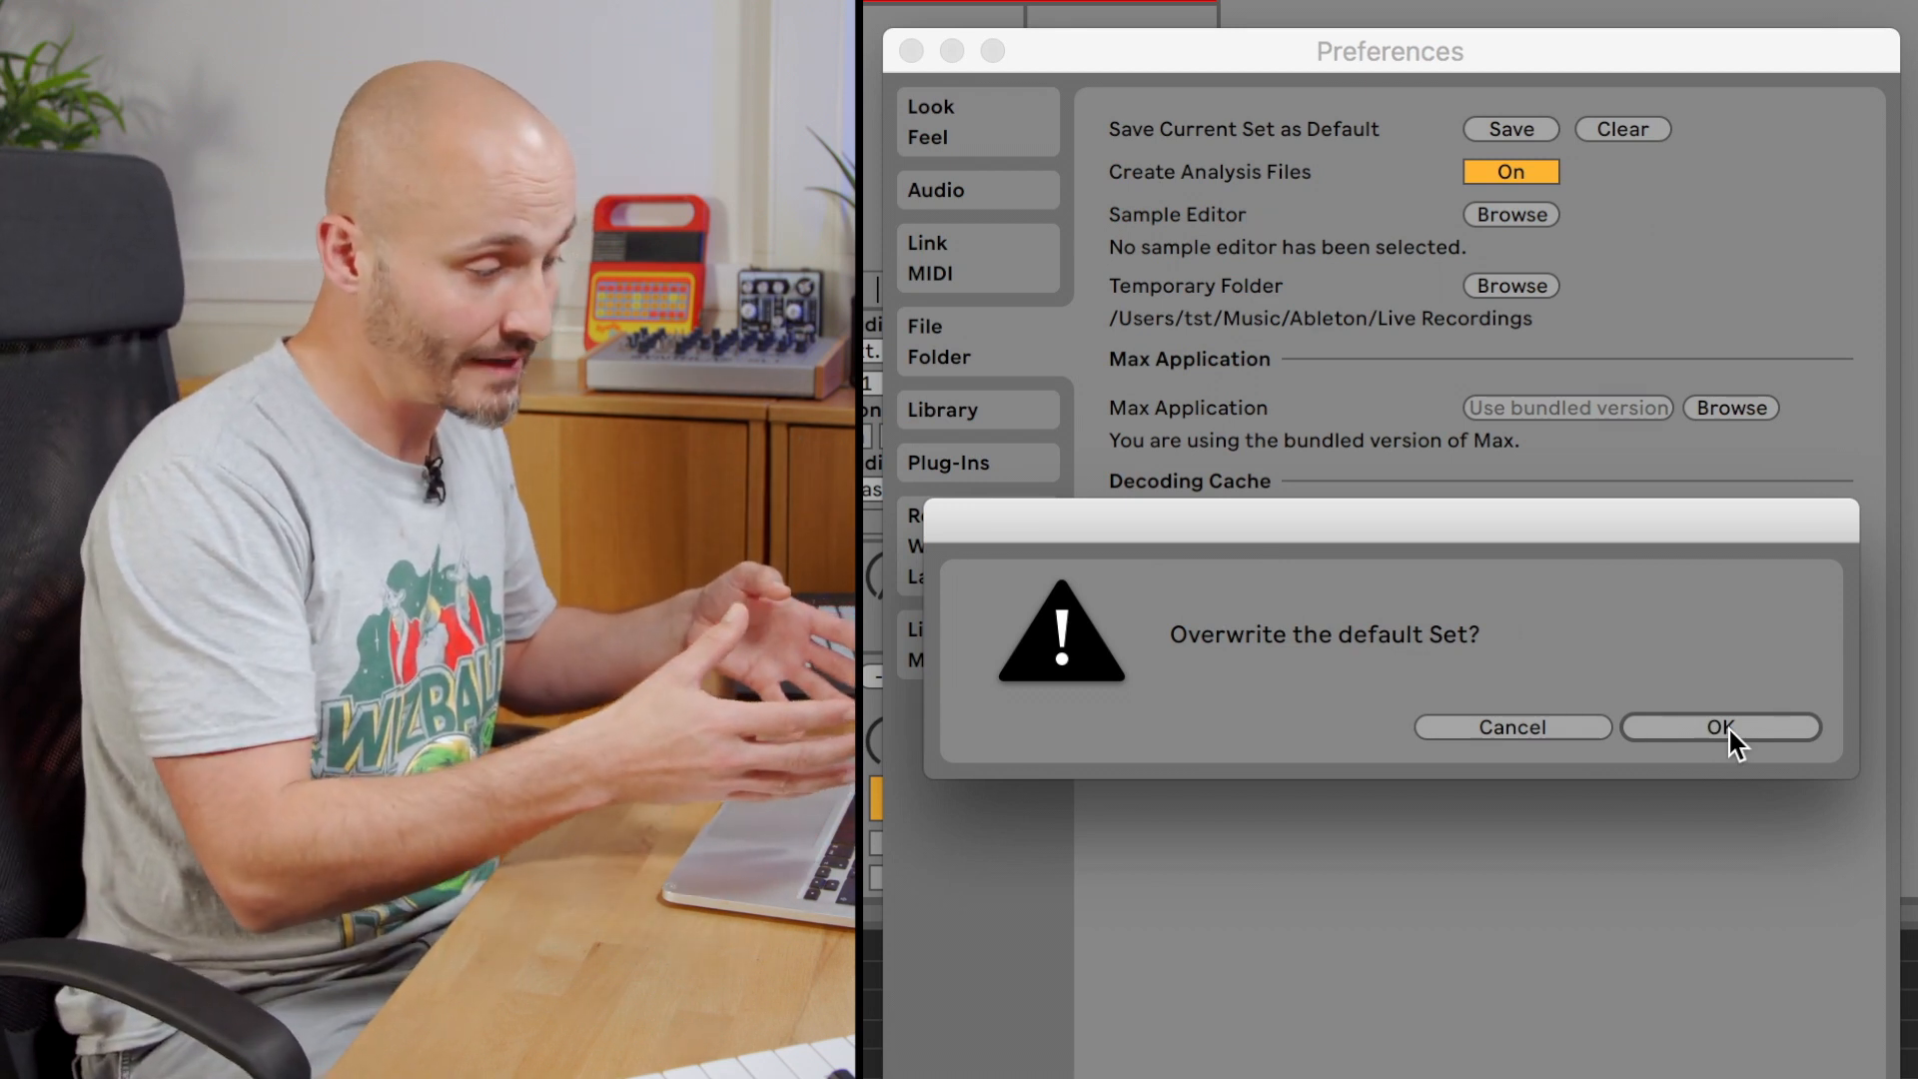
left_click(1720, 727)
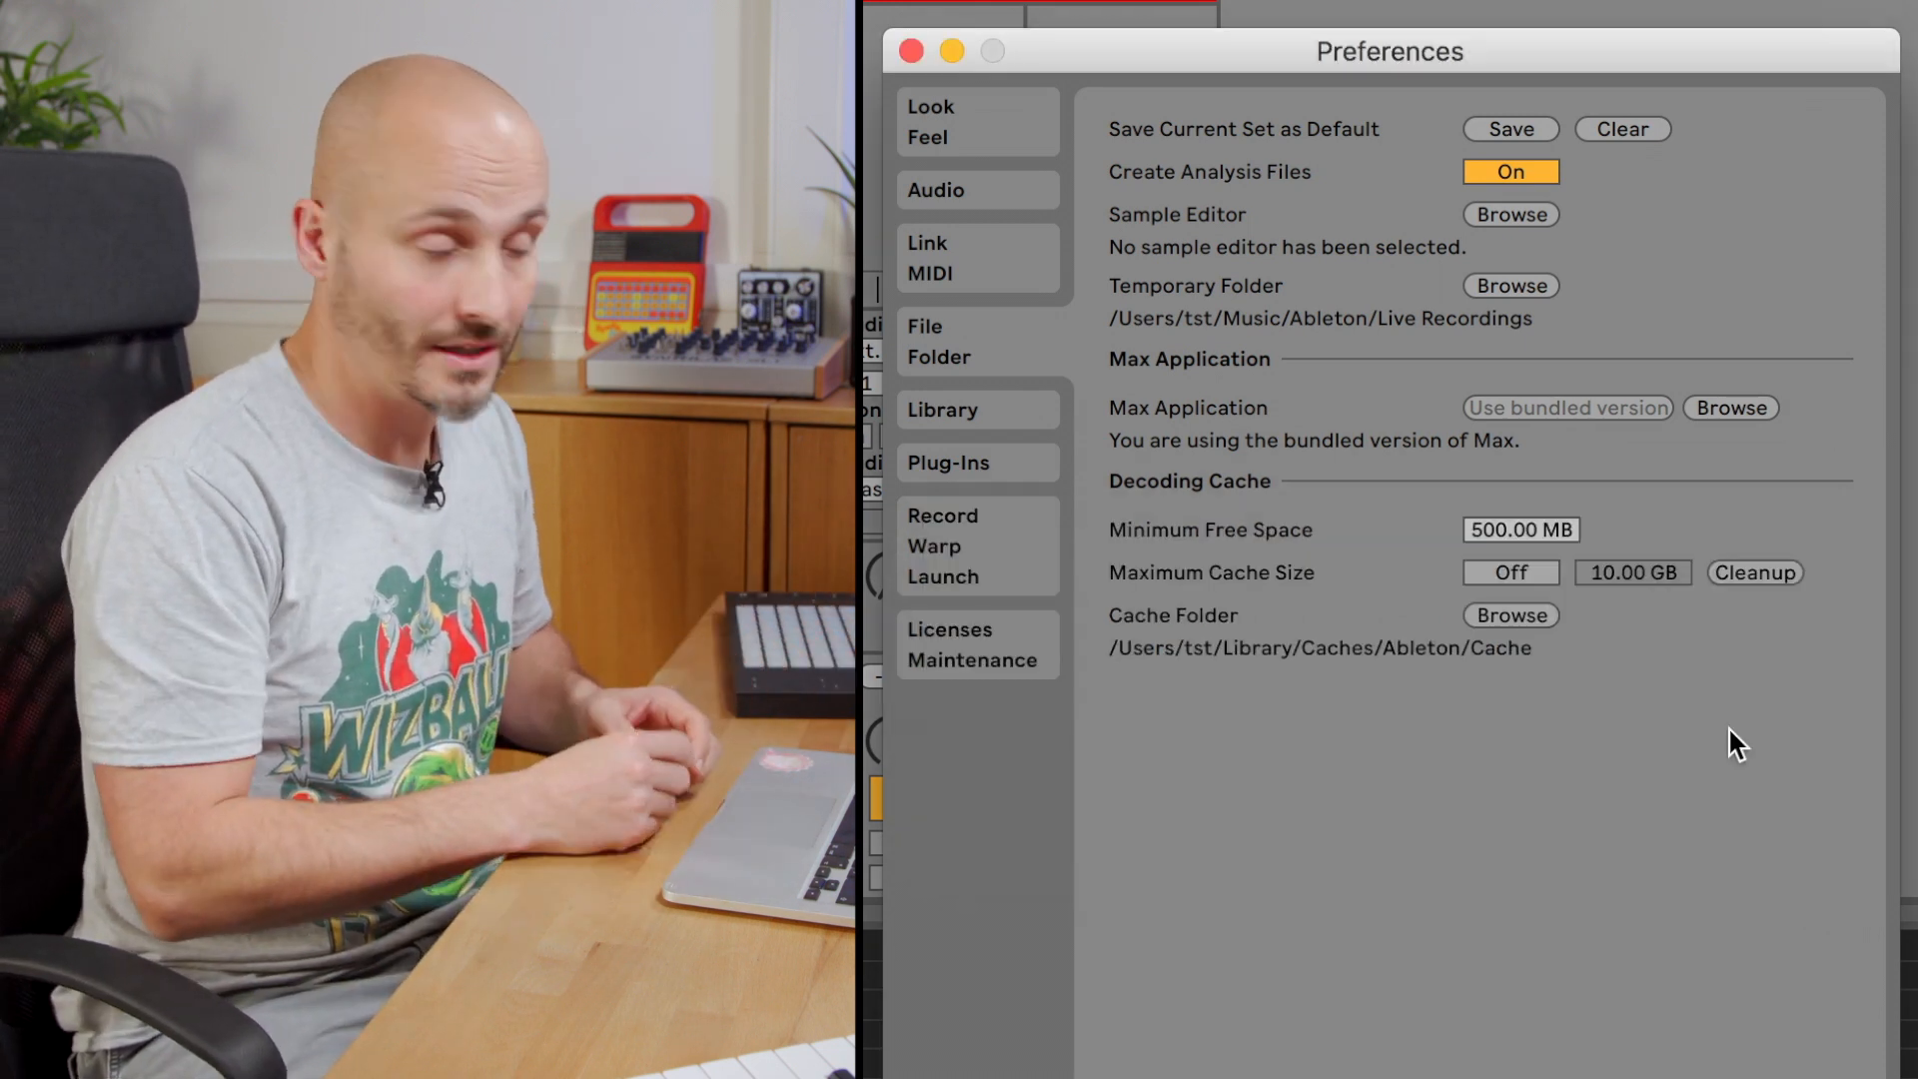
Close Preferences and start a new Live Set from the template without saving changes.
left_click(910, 52)
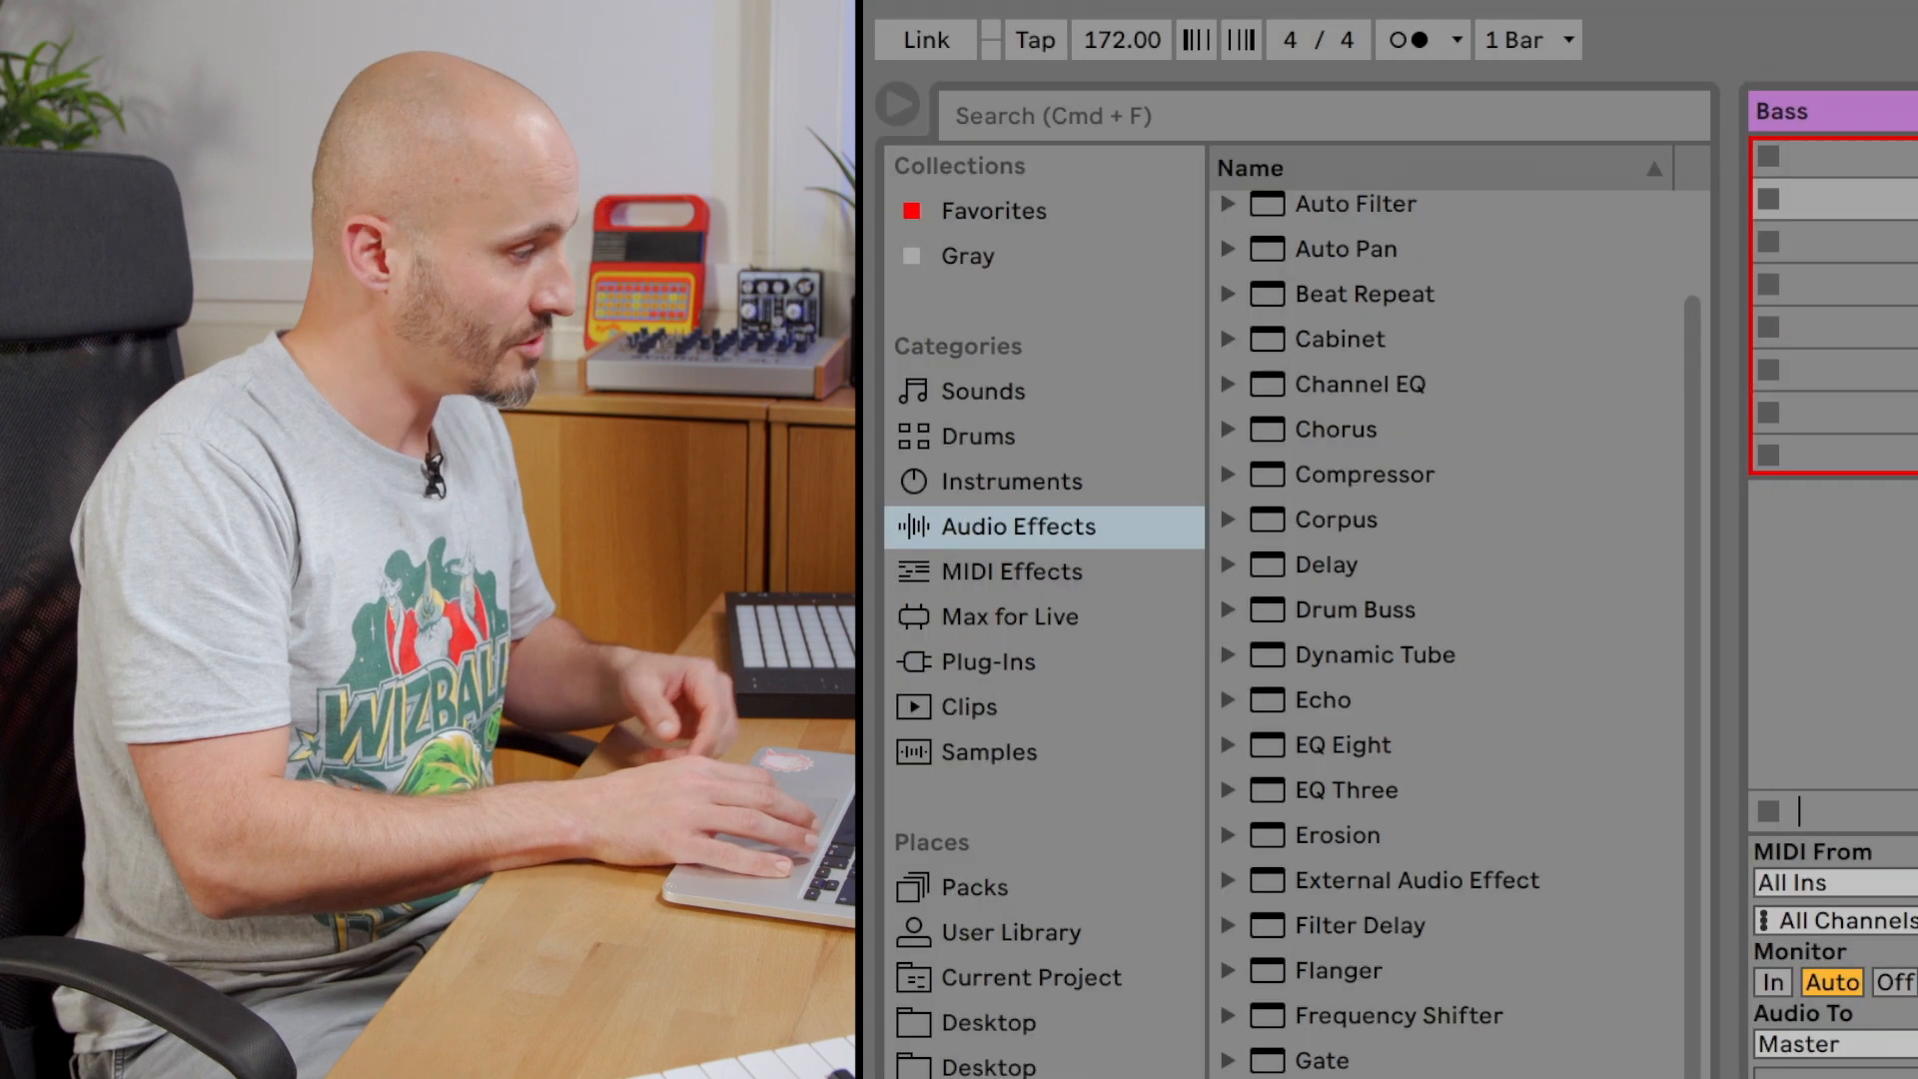
left_click(1124, 24)
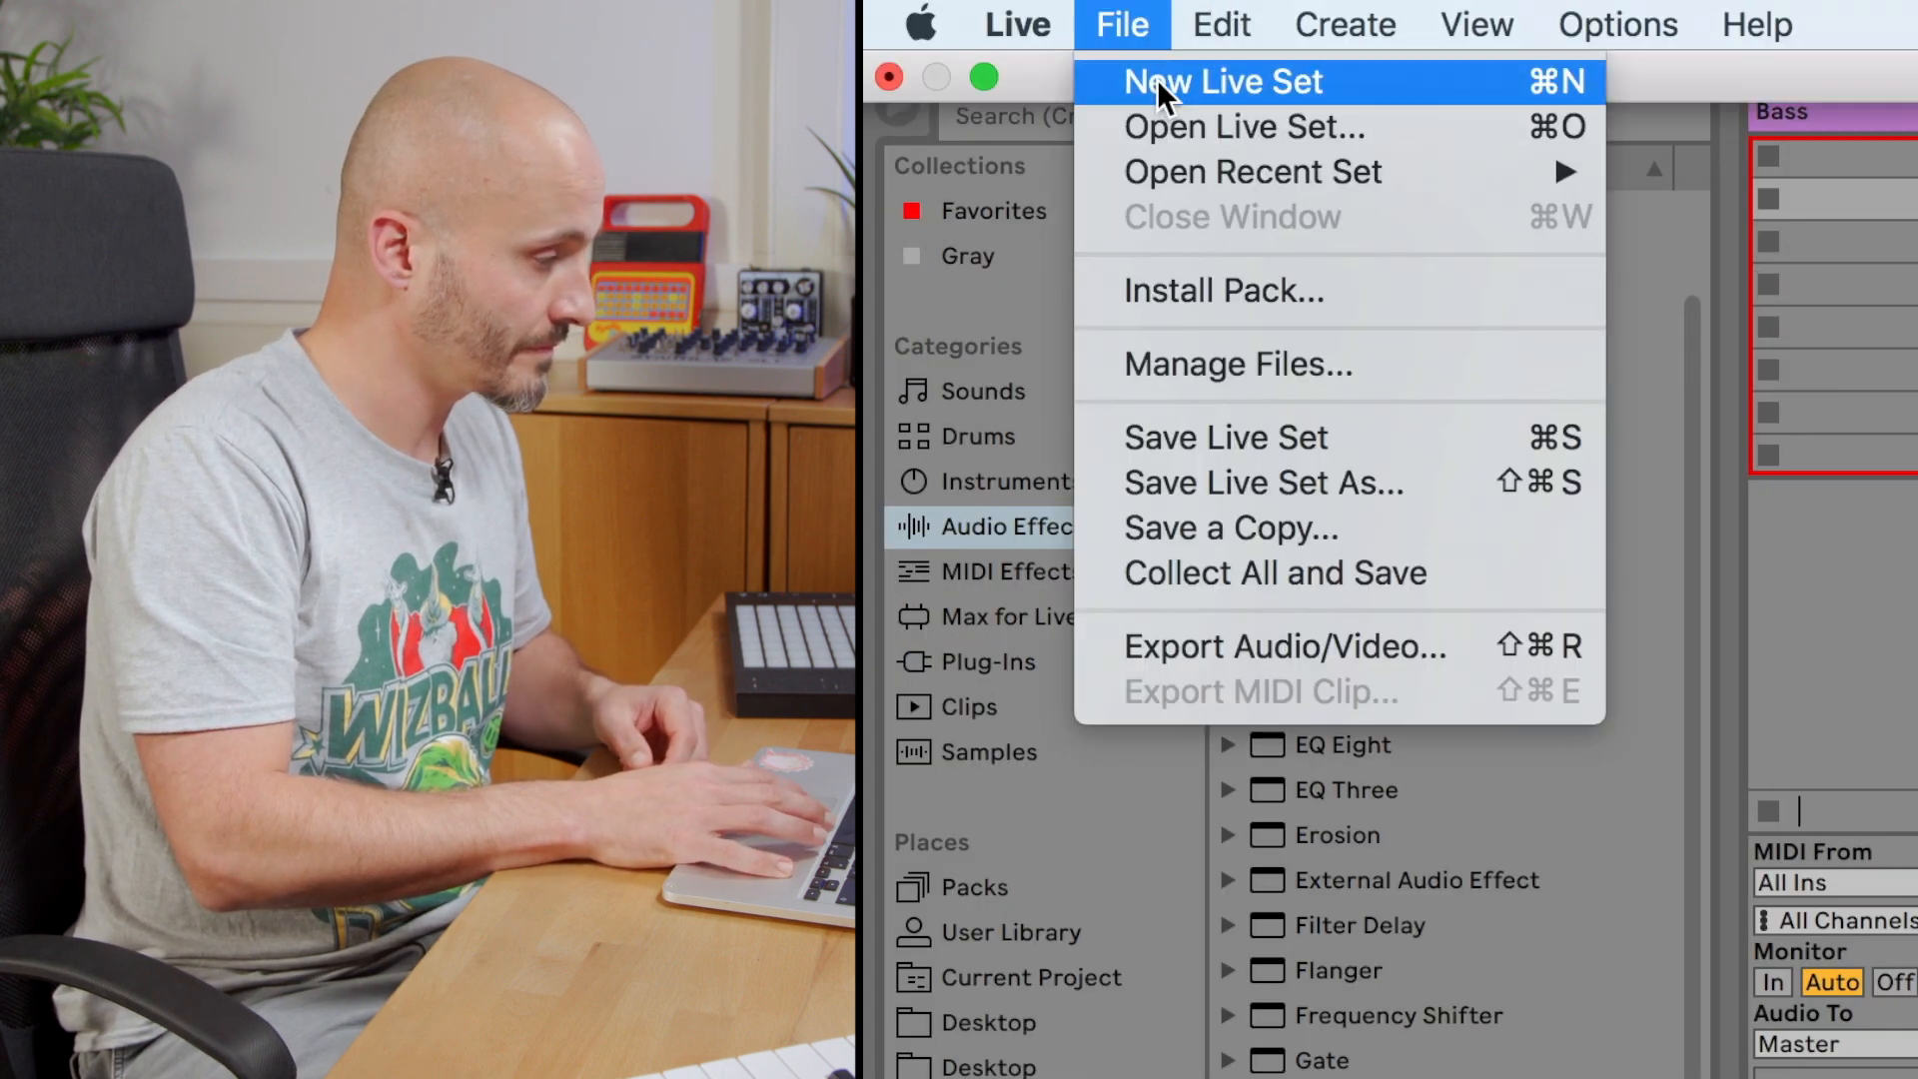
left_click(1170, 87)
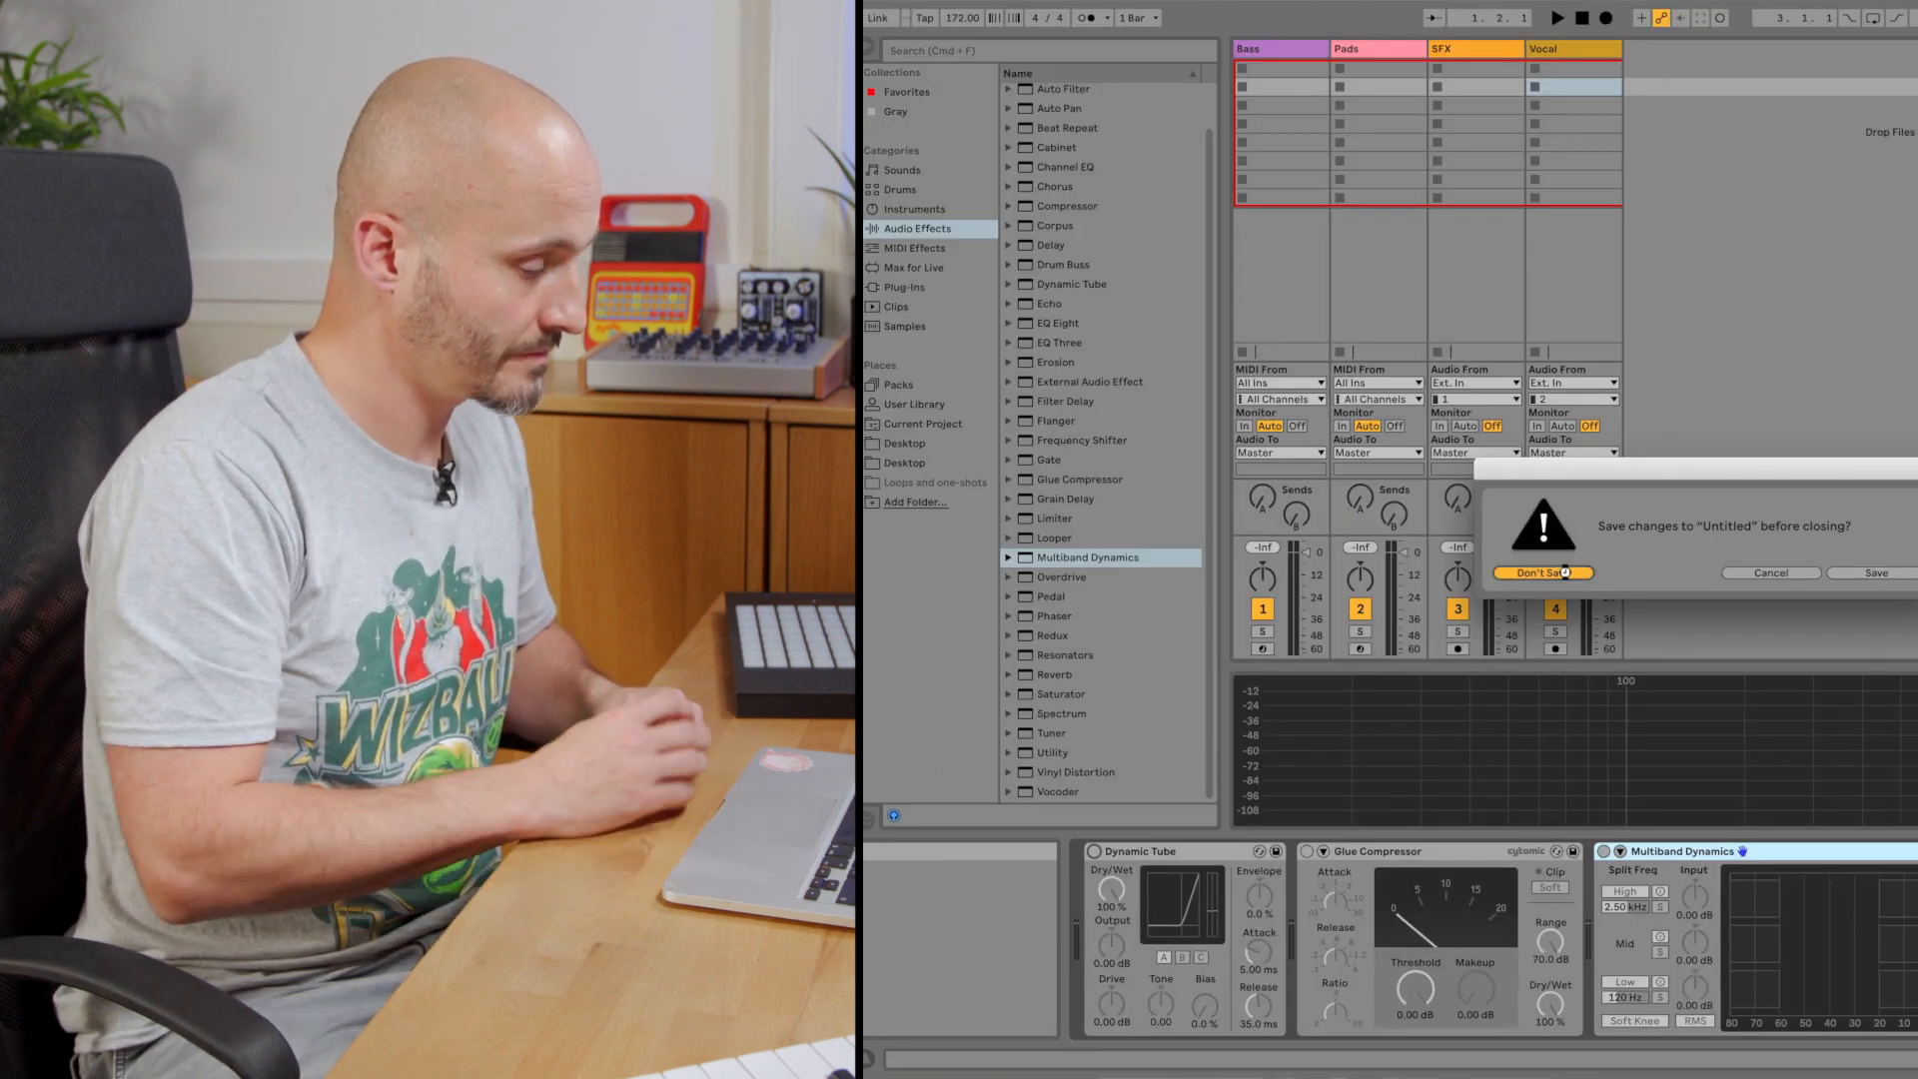
left_click(1543, 572)
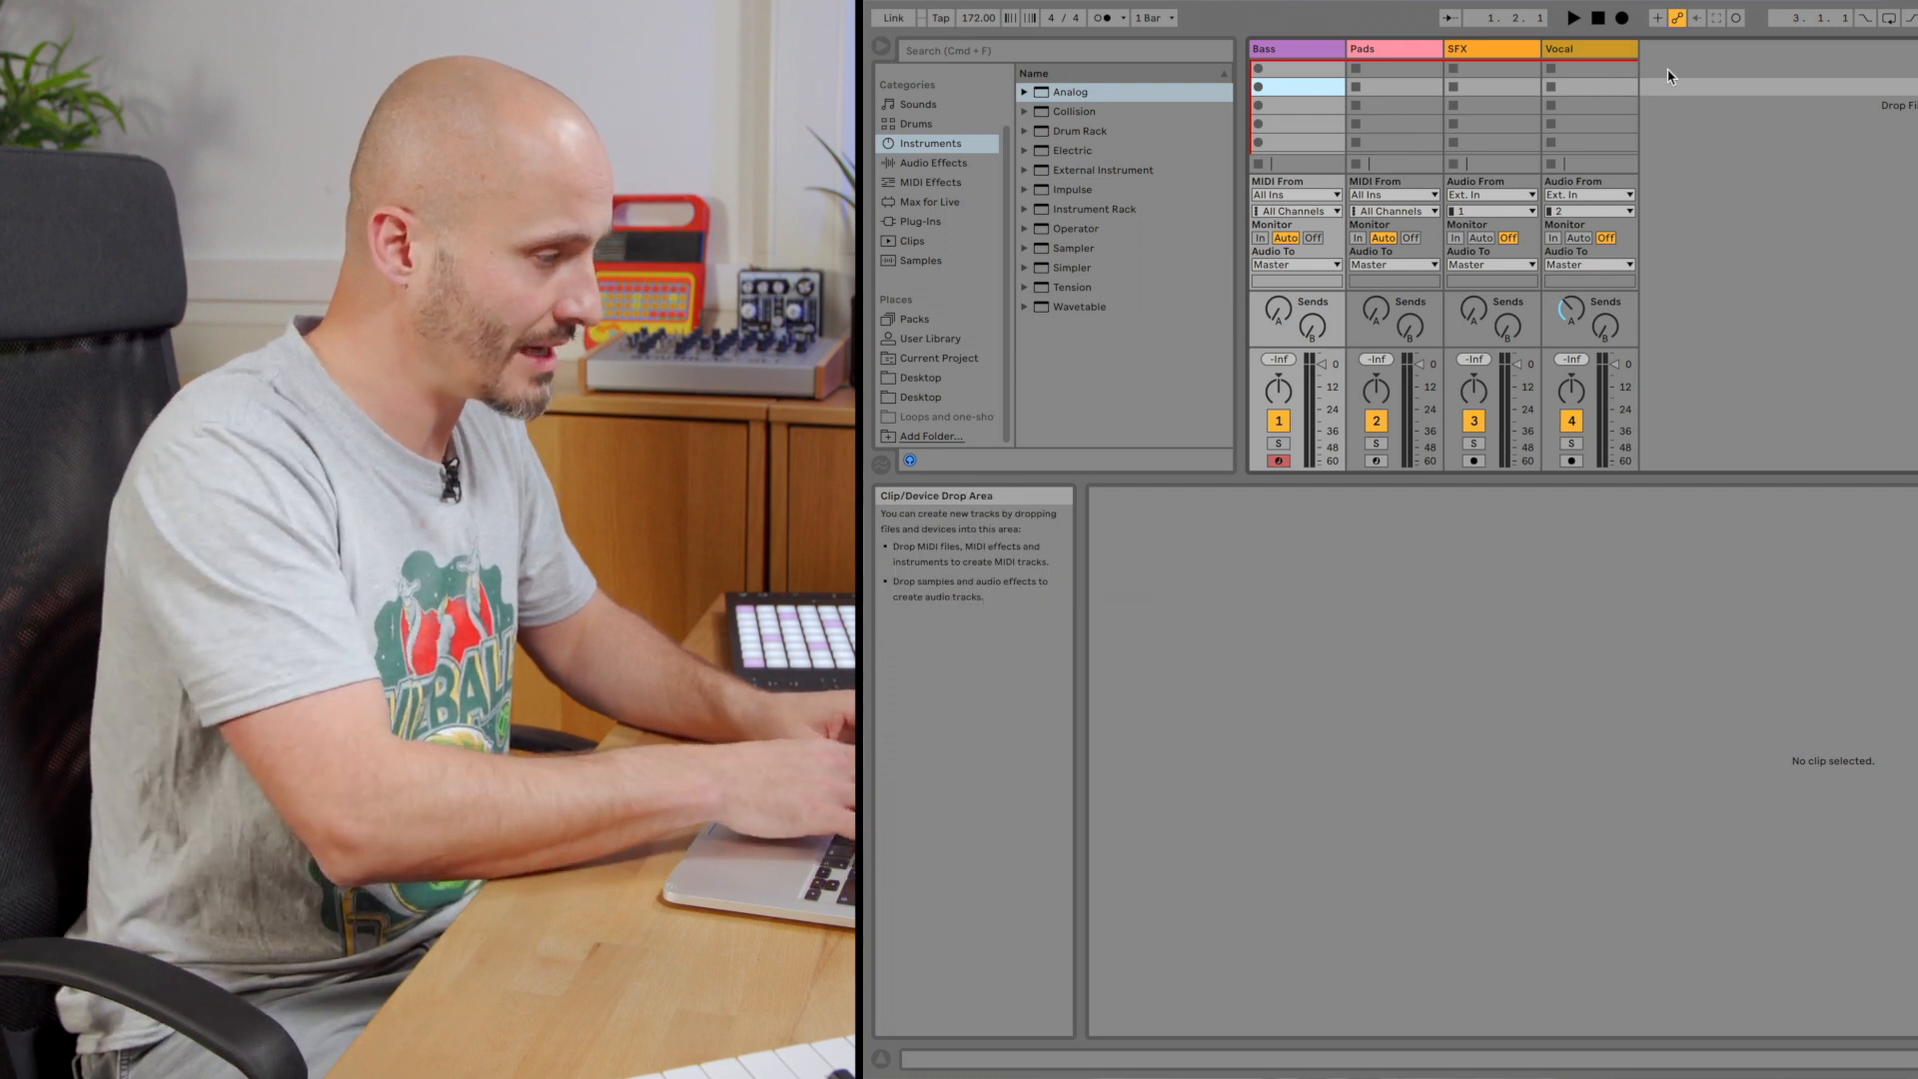
Insert an audio track named Kick after Bass and switch to Arrangement View.
key("ctrl+t")
key("ctrl+r")
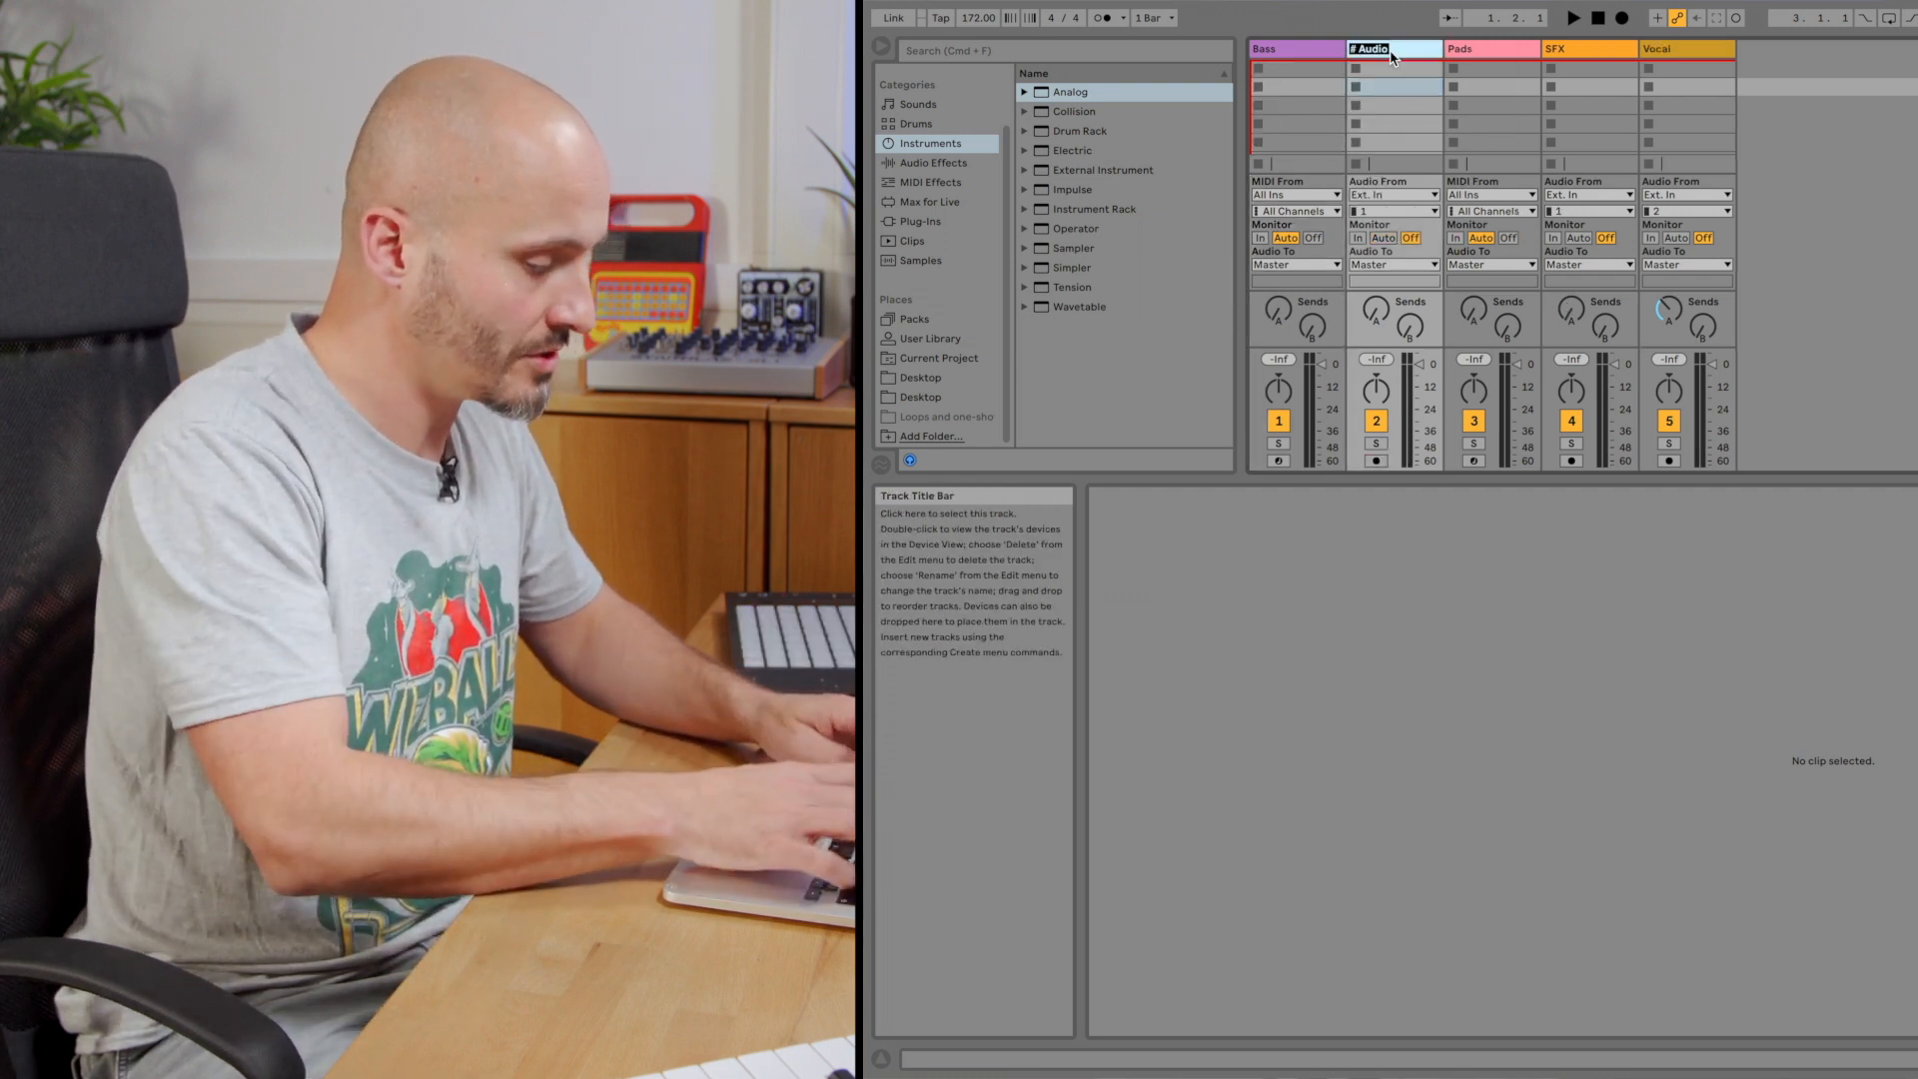
type("Kick")
key("Return")
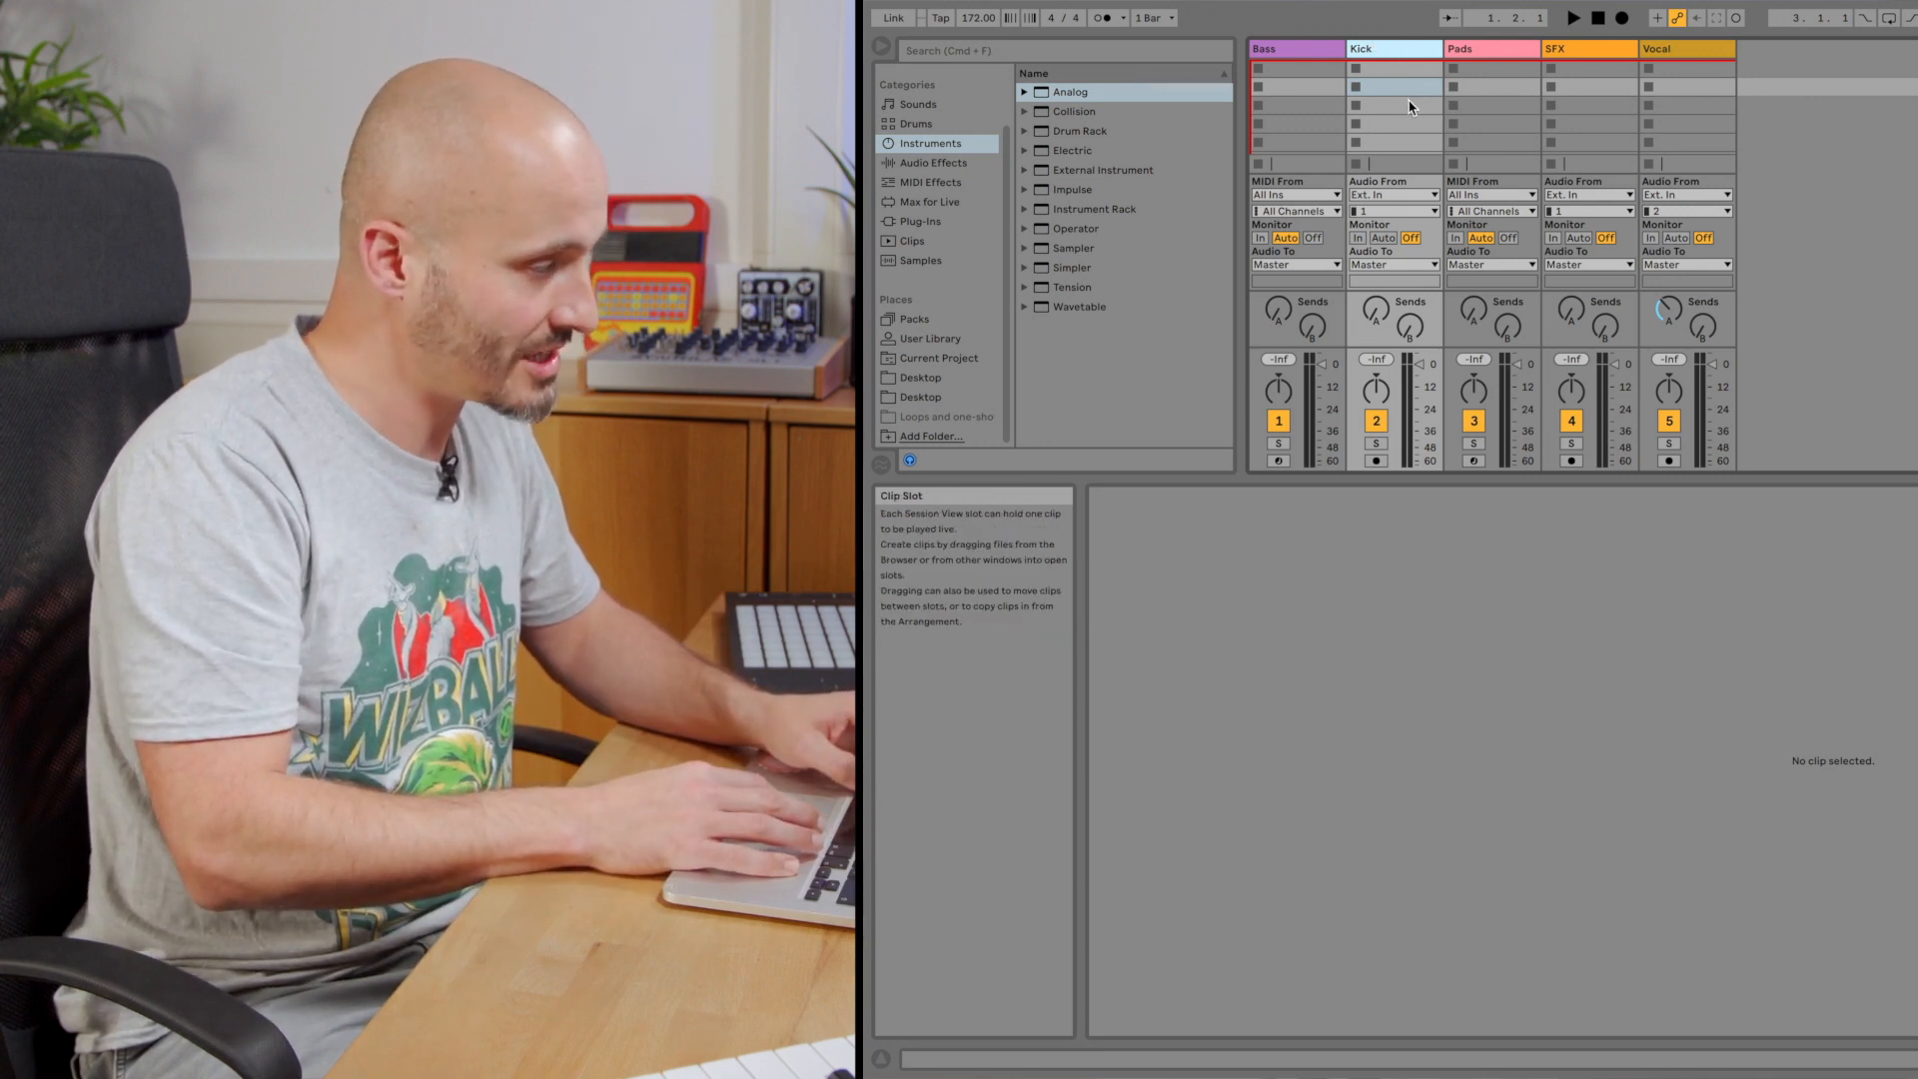
key("Tab")
Drag Kick 1.aif from Finder onto the Kick track start and zoom the arrangement out.
key("super+Tab")
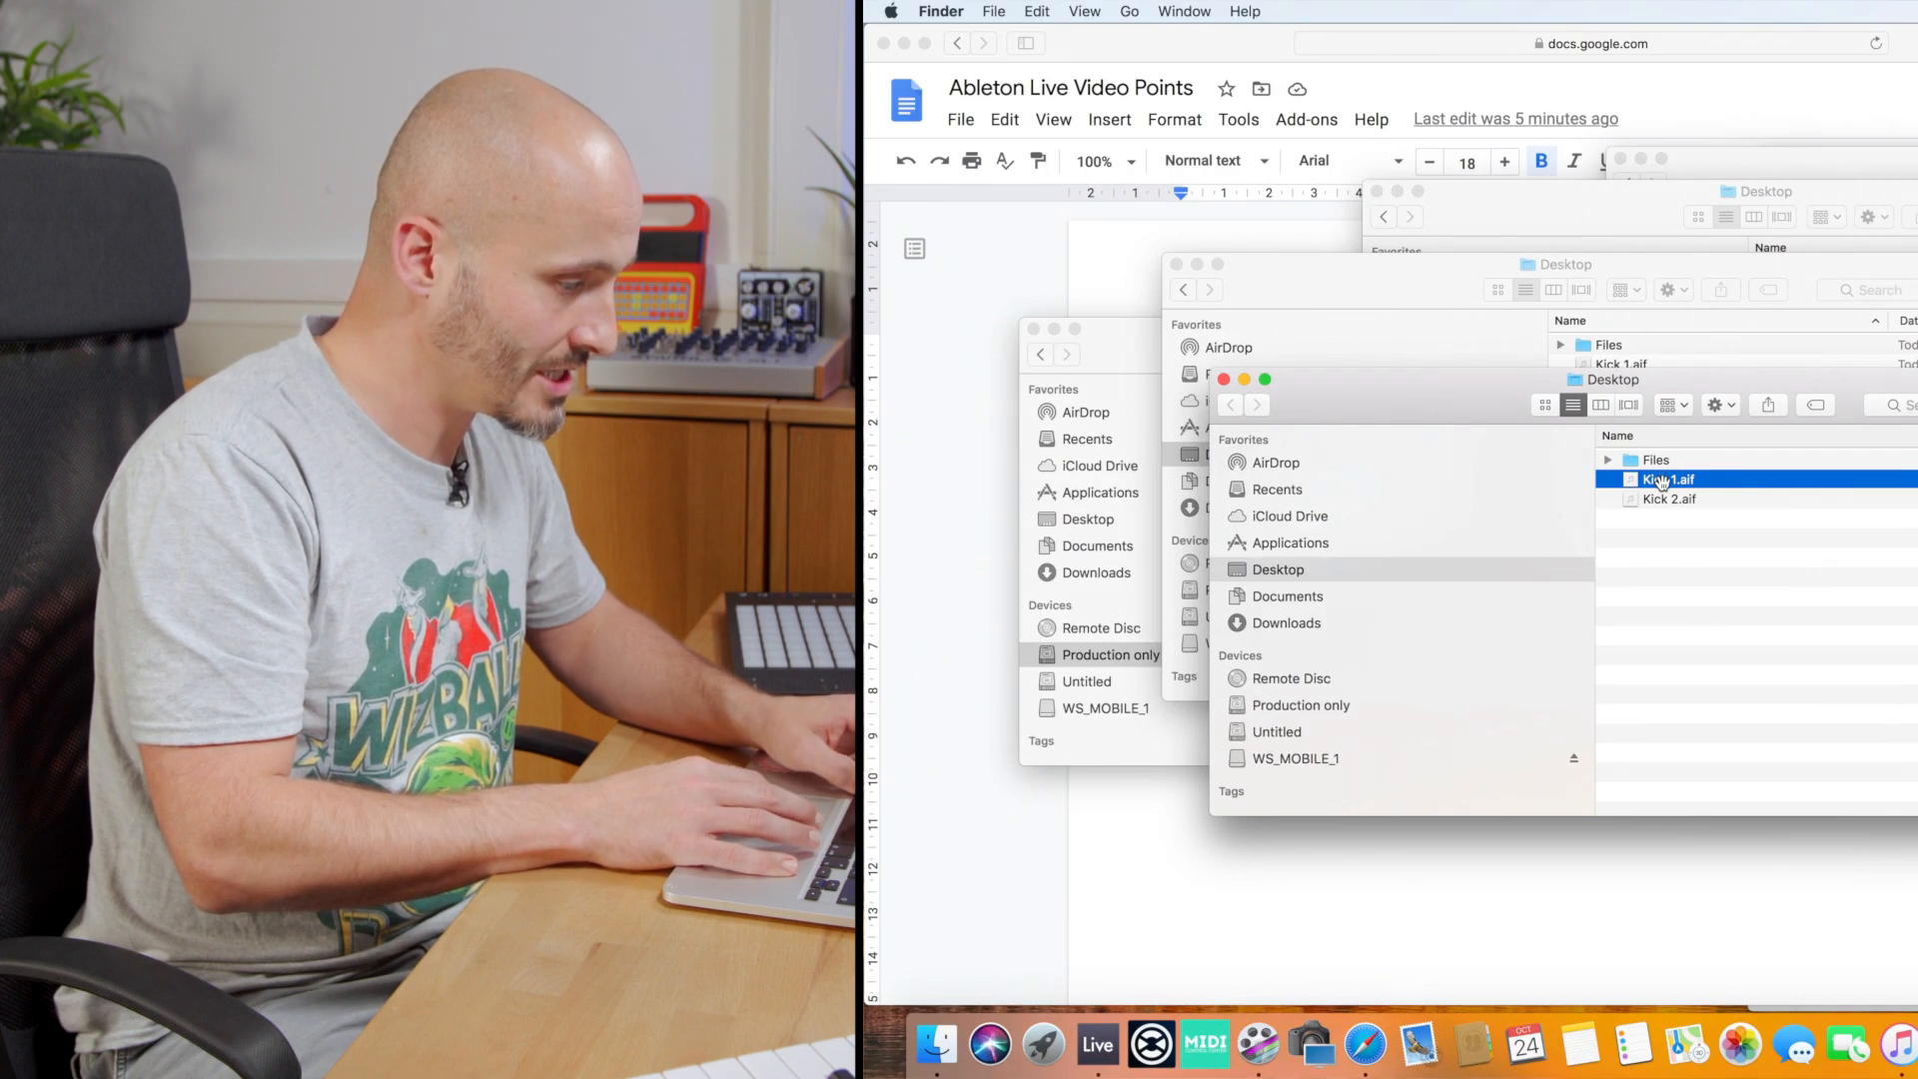
left_click_drag(1744, 495, 1252, 173)
key("super+Tab")
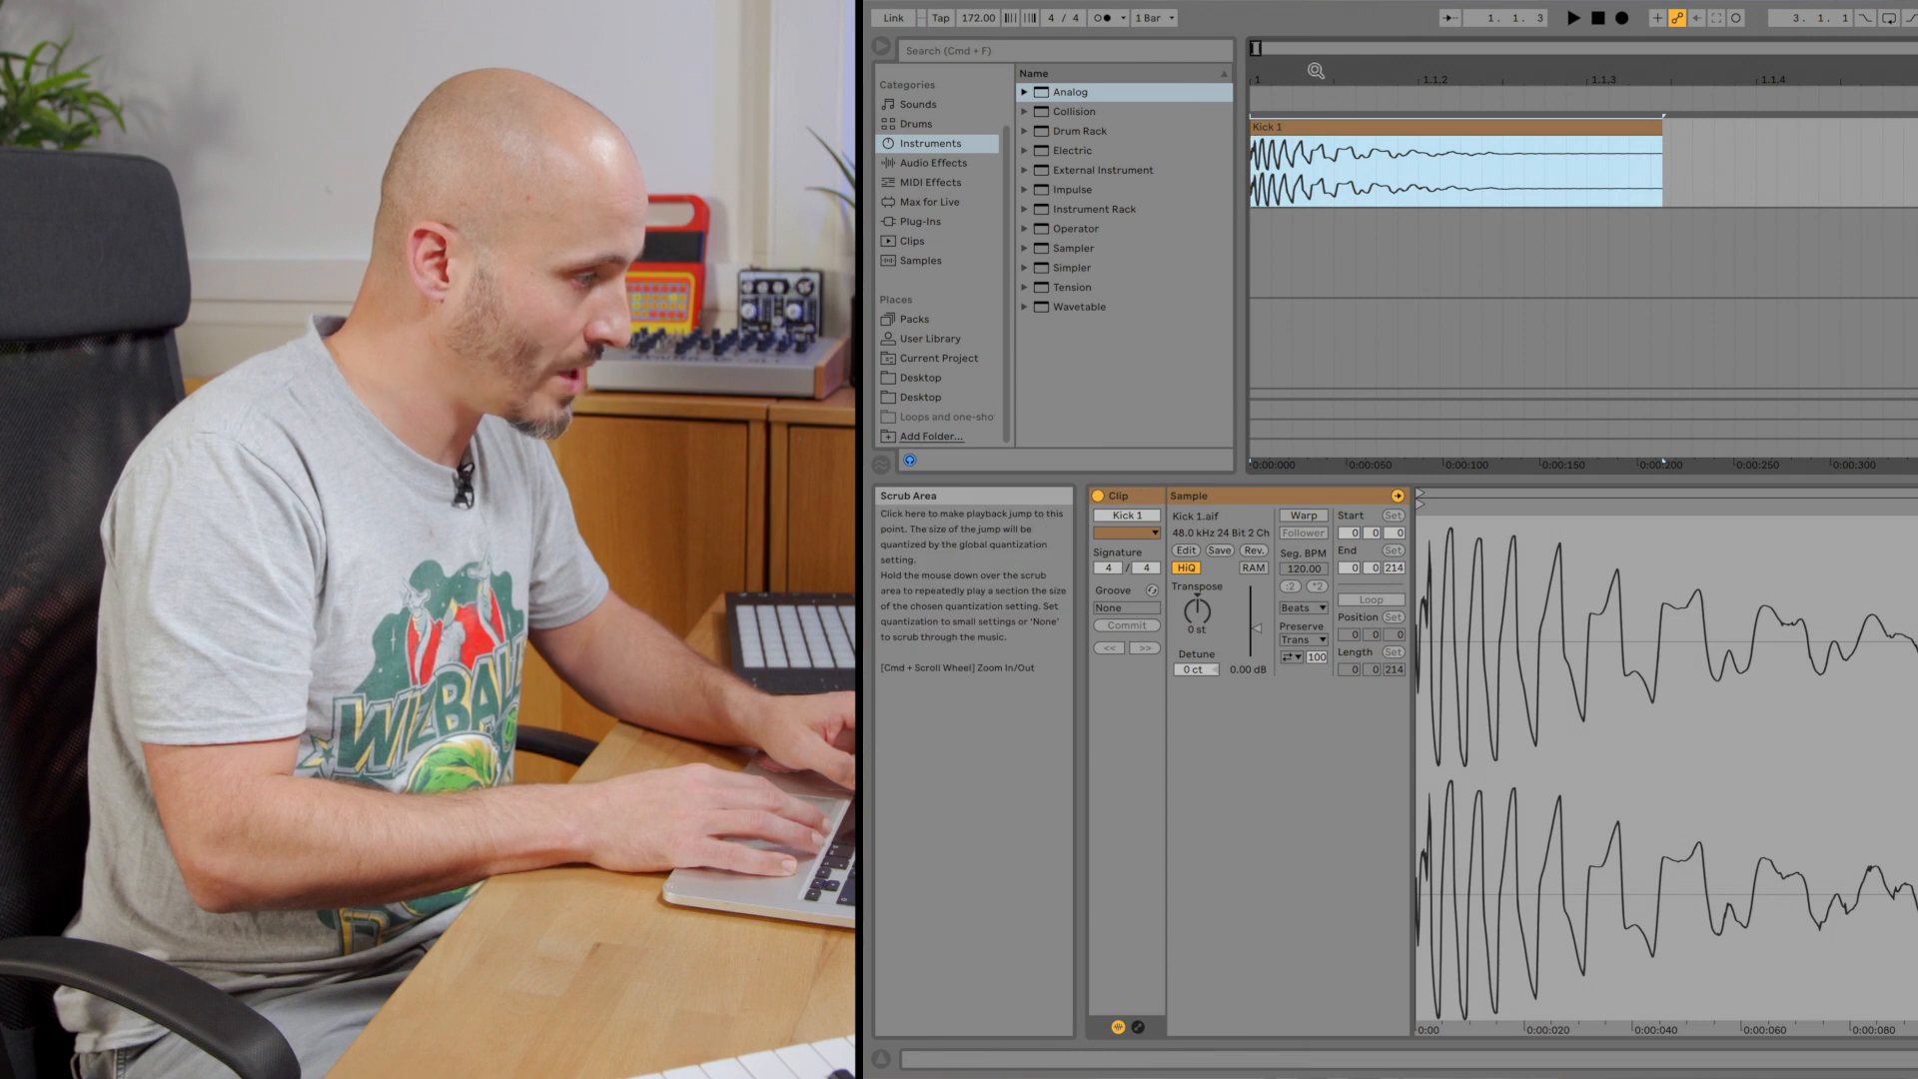
left_click_drag(1315, 70, 1315, 30)
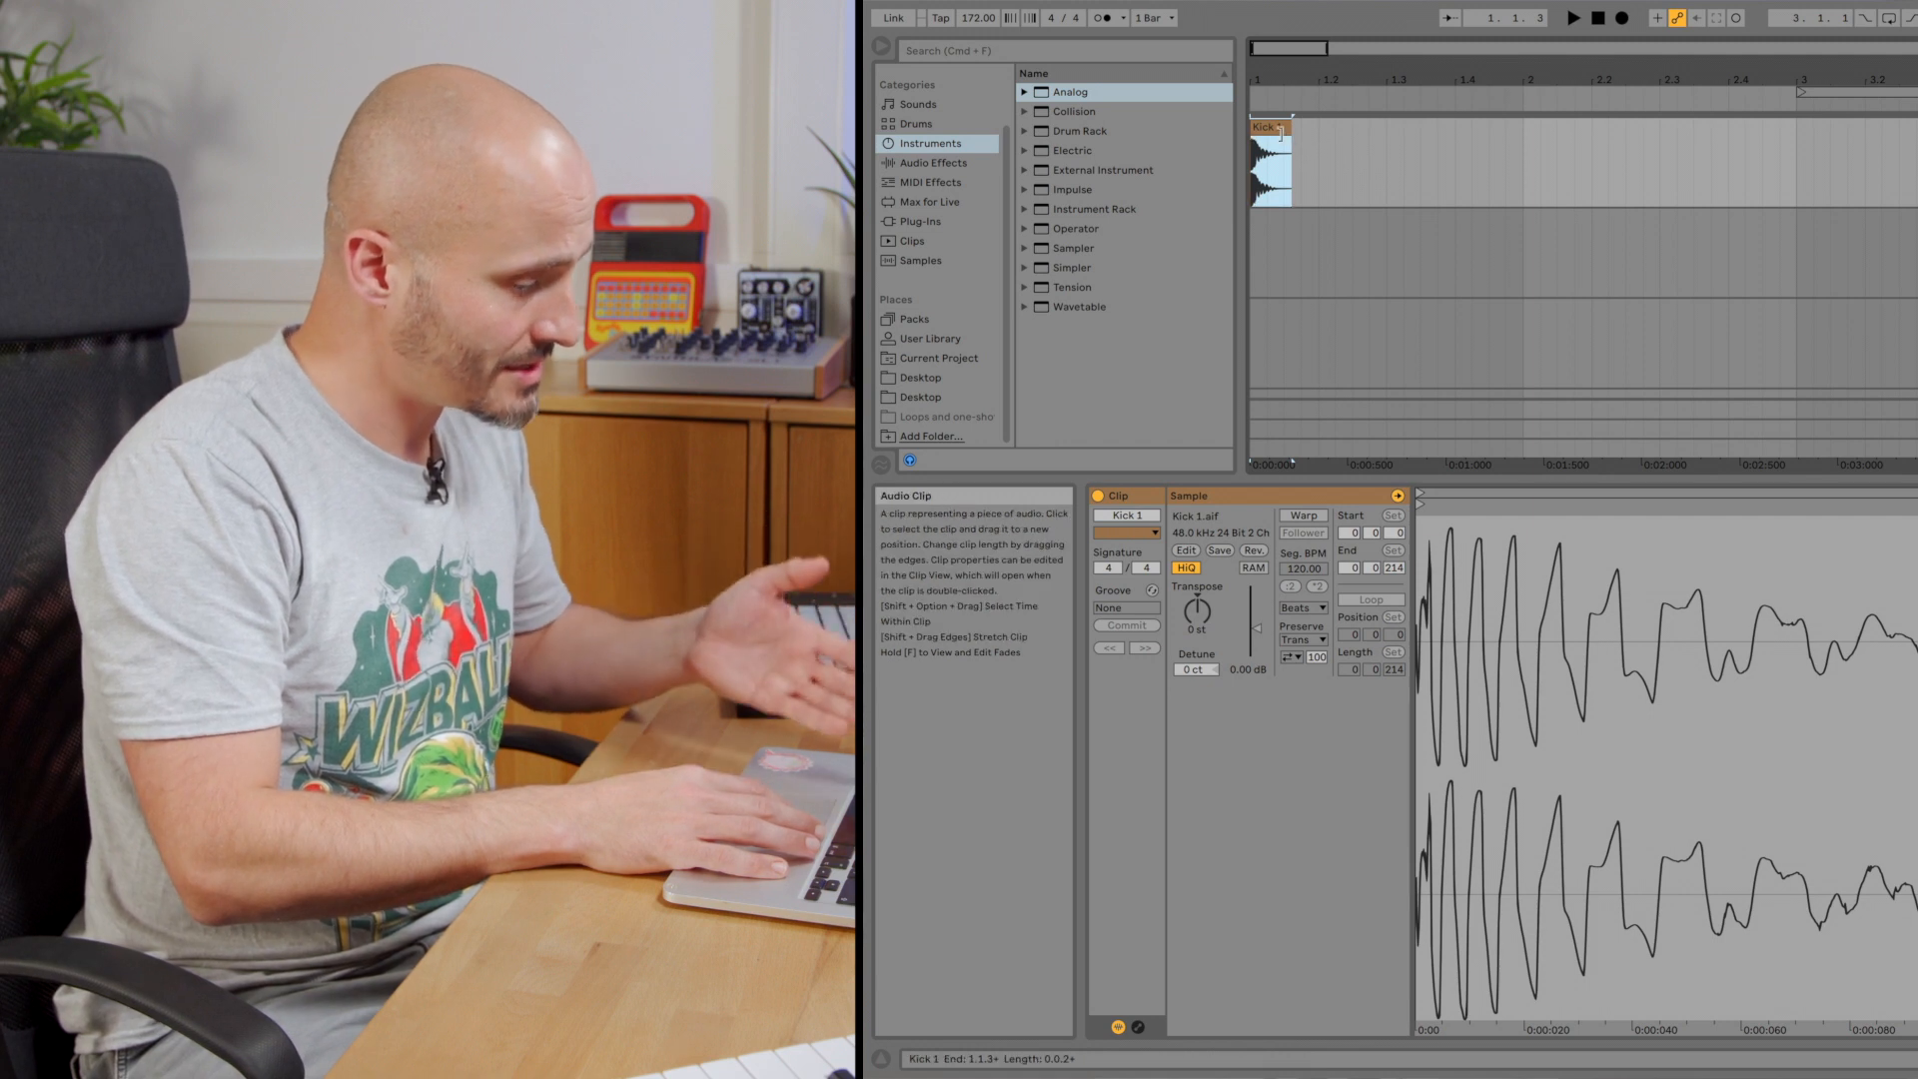
Save the Set with the Kick clip as the default template, confirming the overwrite.
left_click(930, 12)
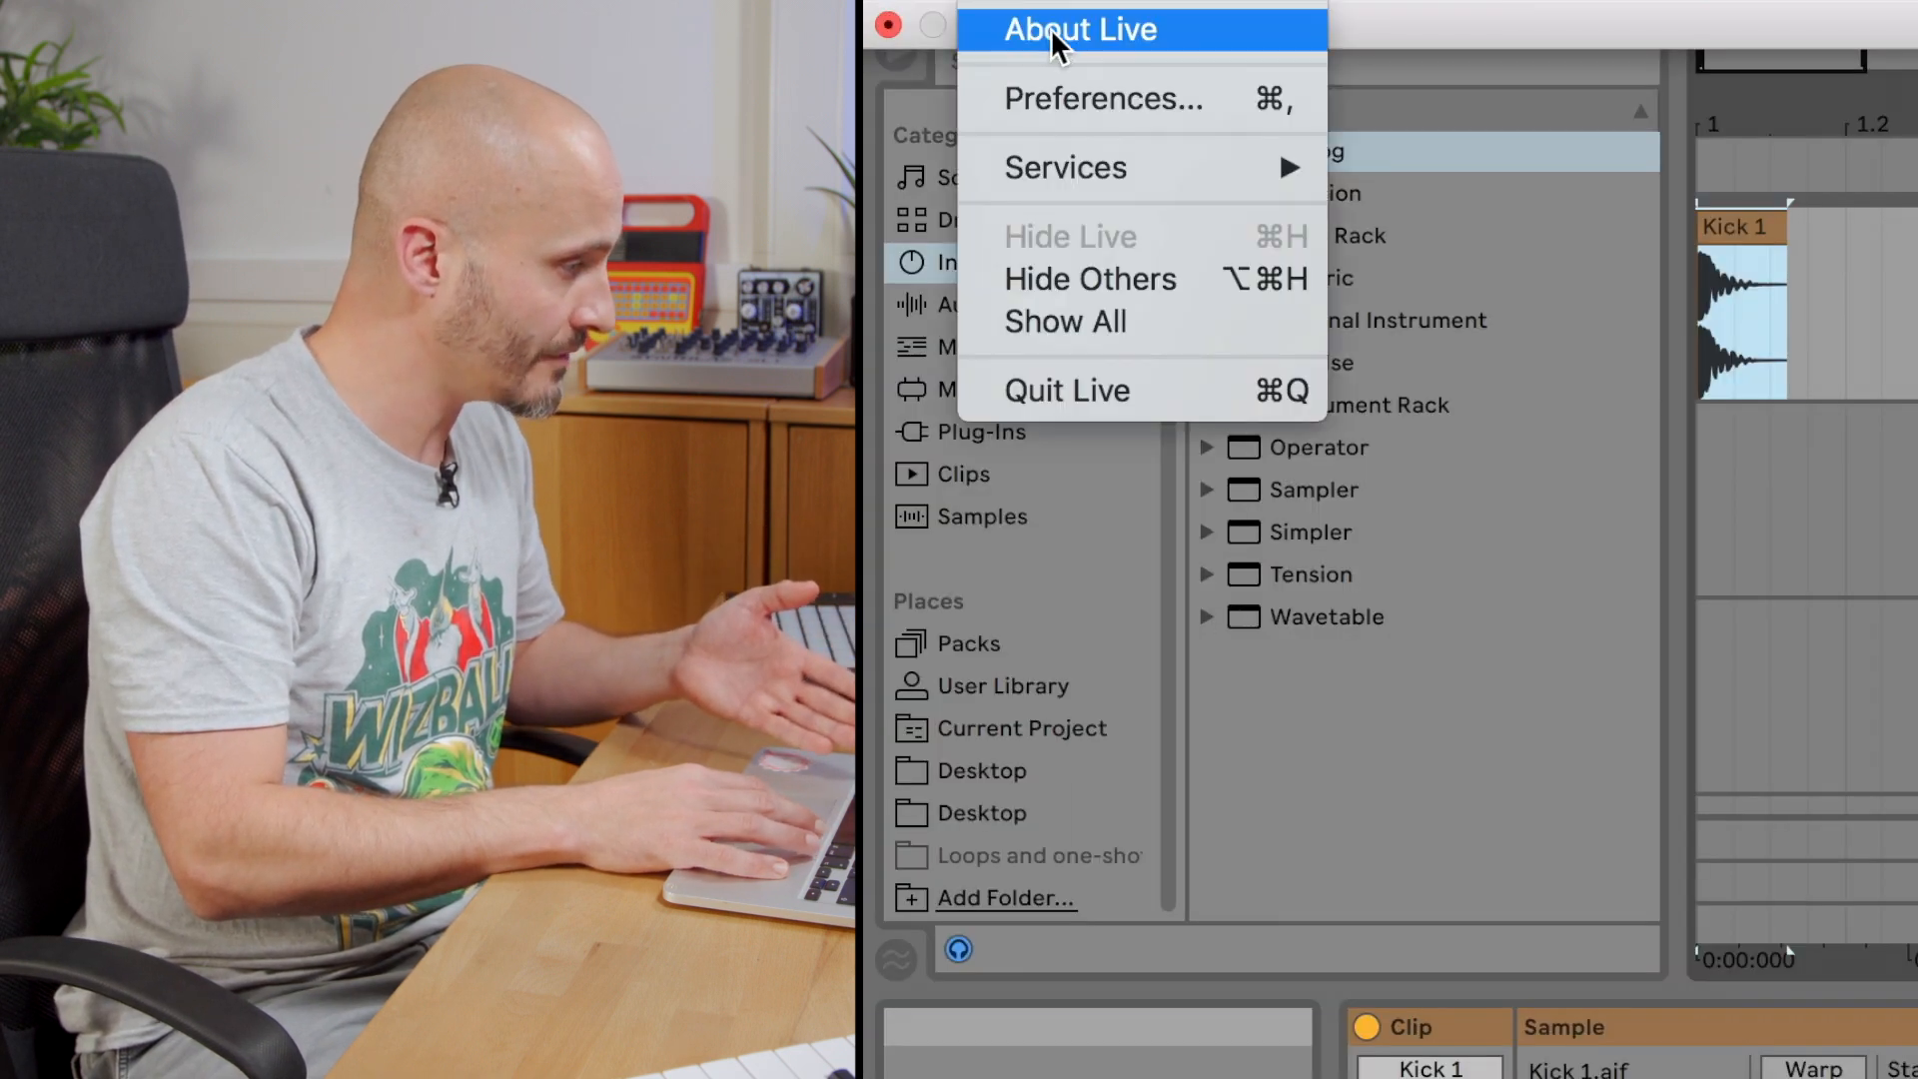
left_click(1071, 106)
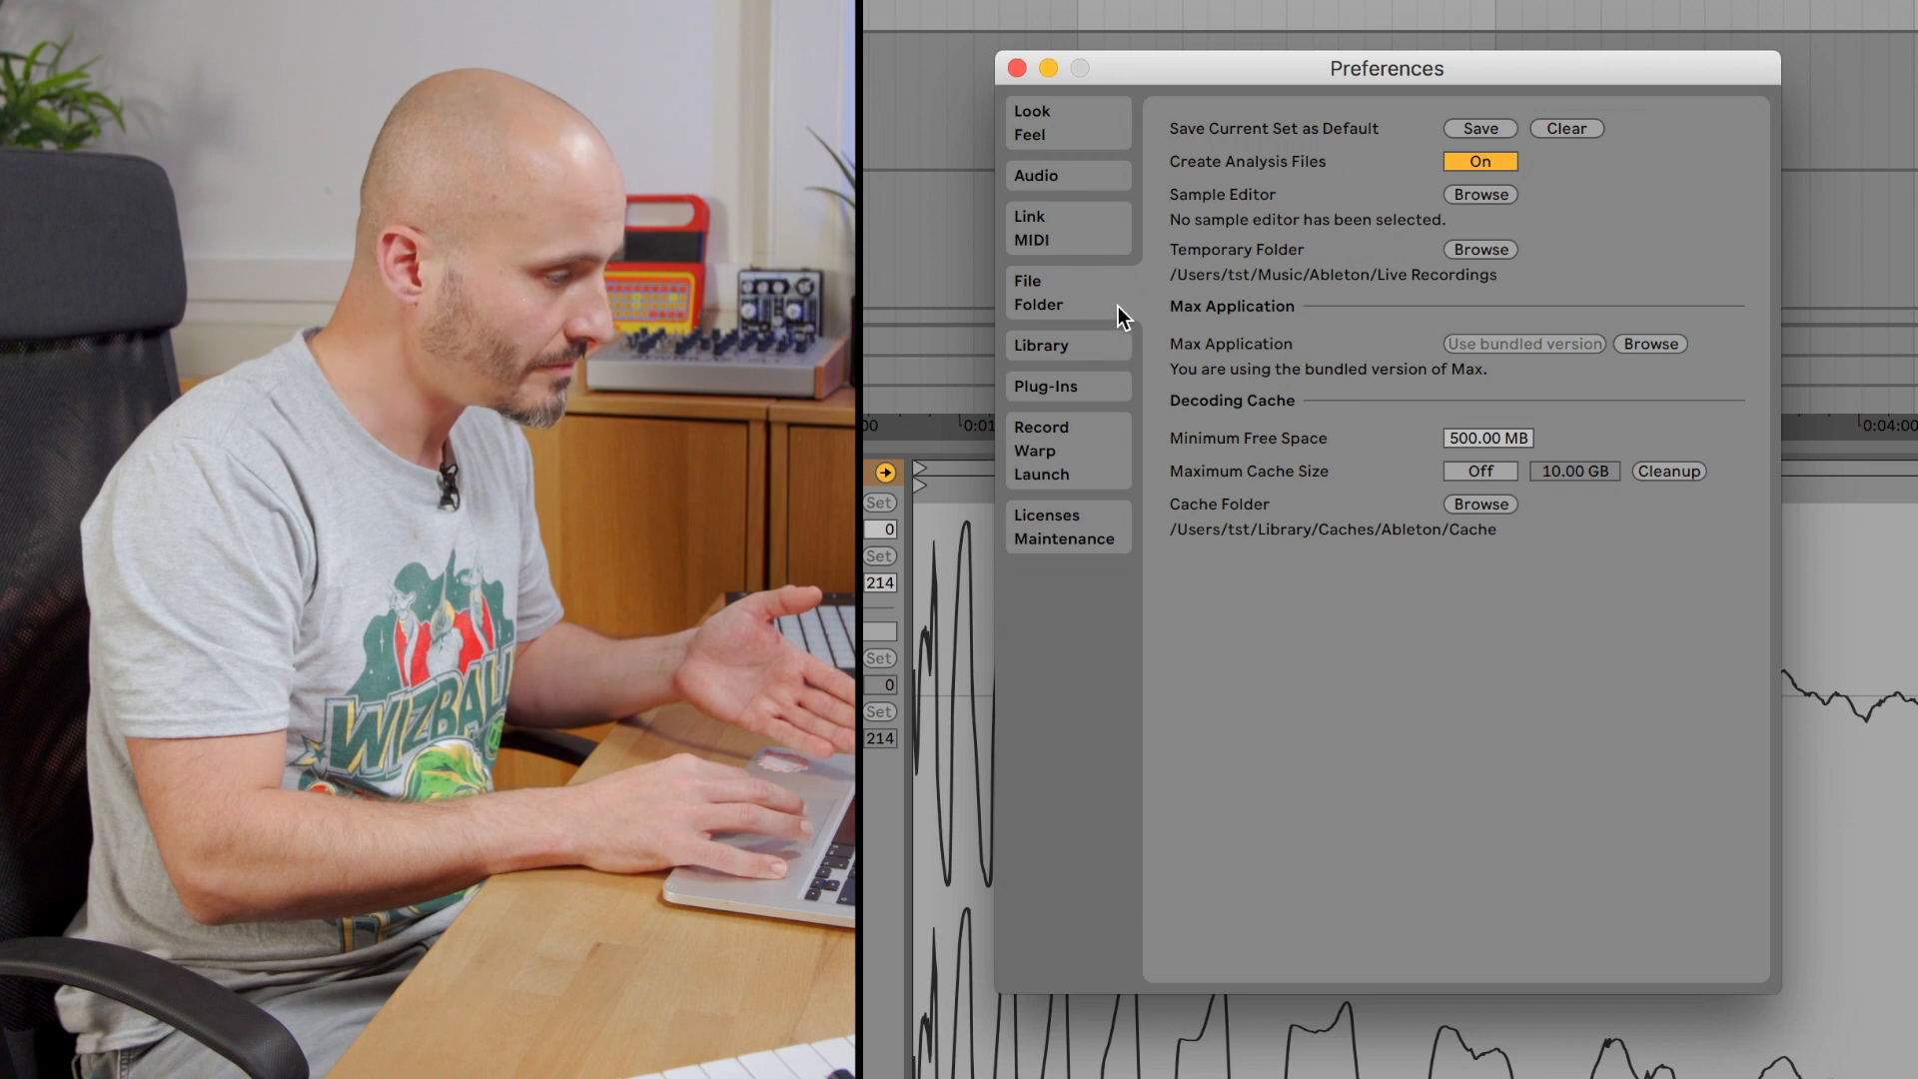
left_click(1495, 128)
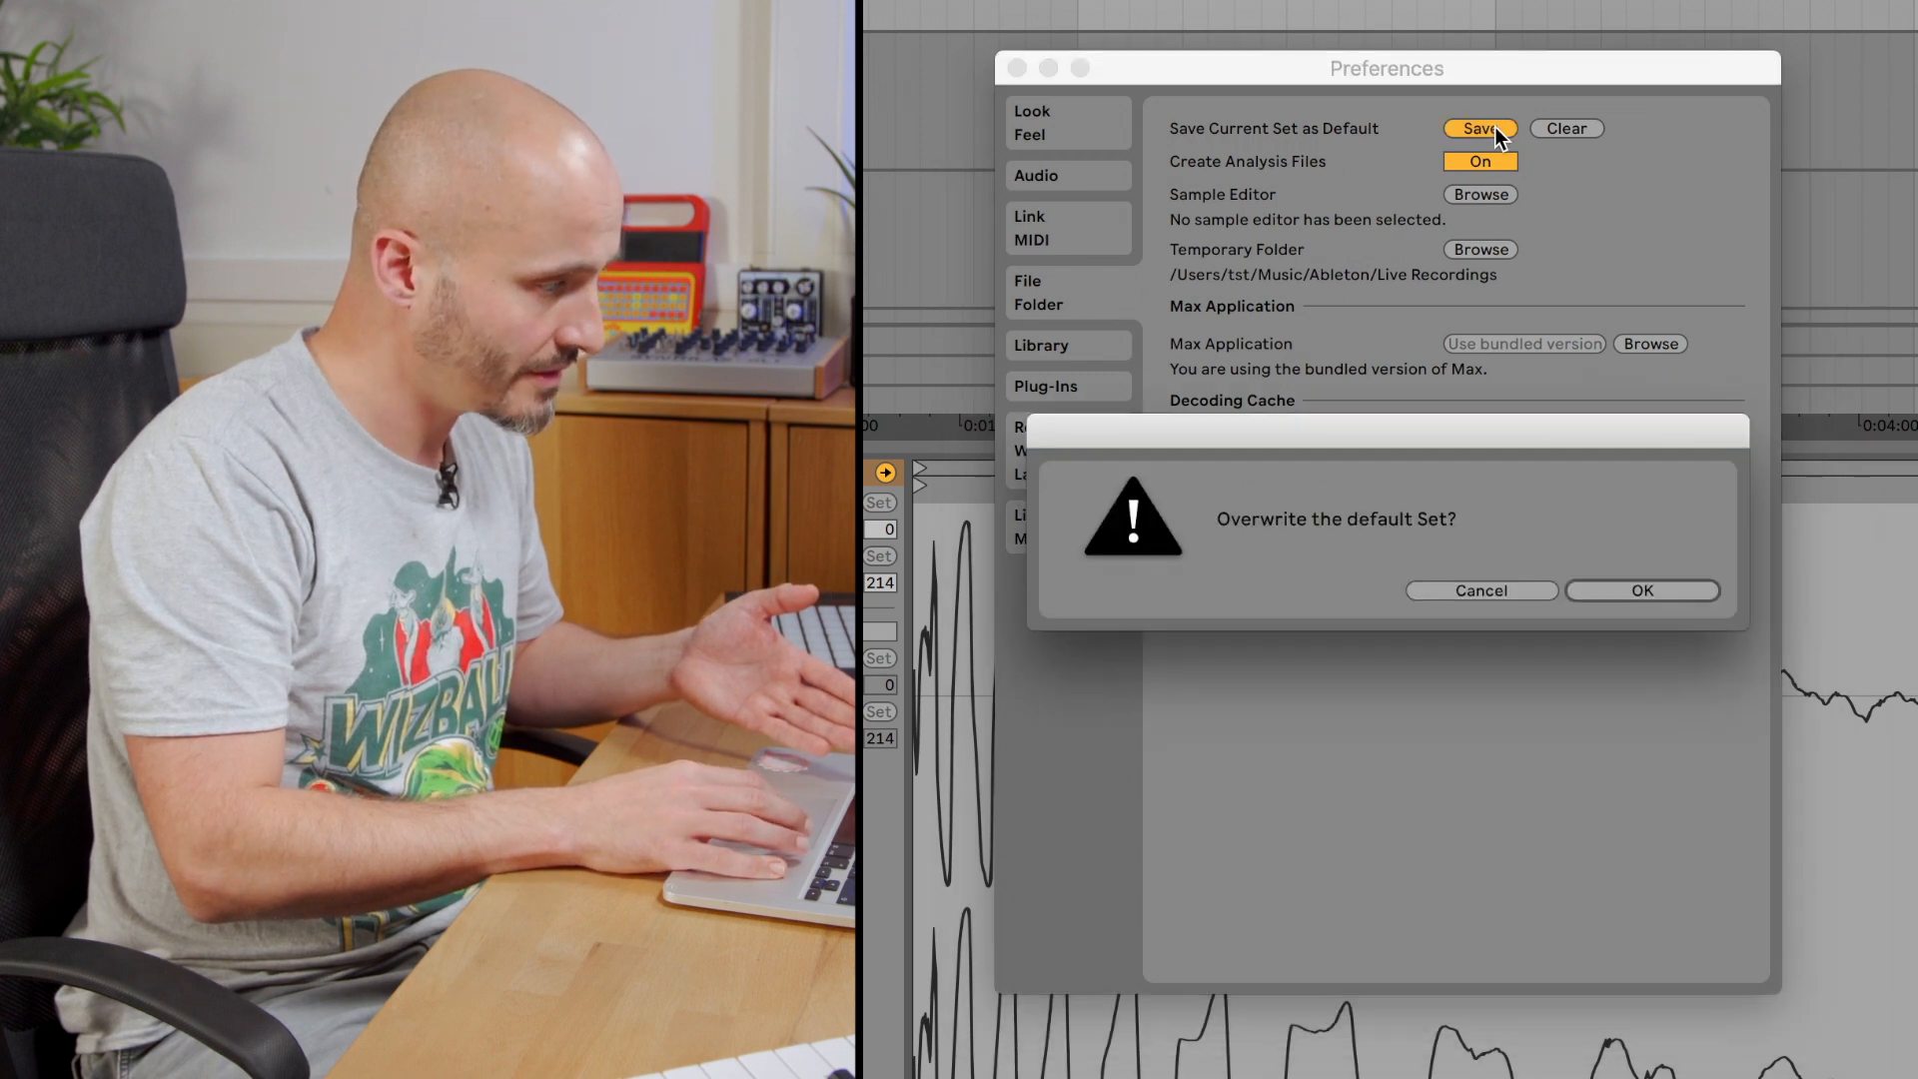
left_click(1647, 595)
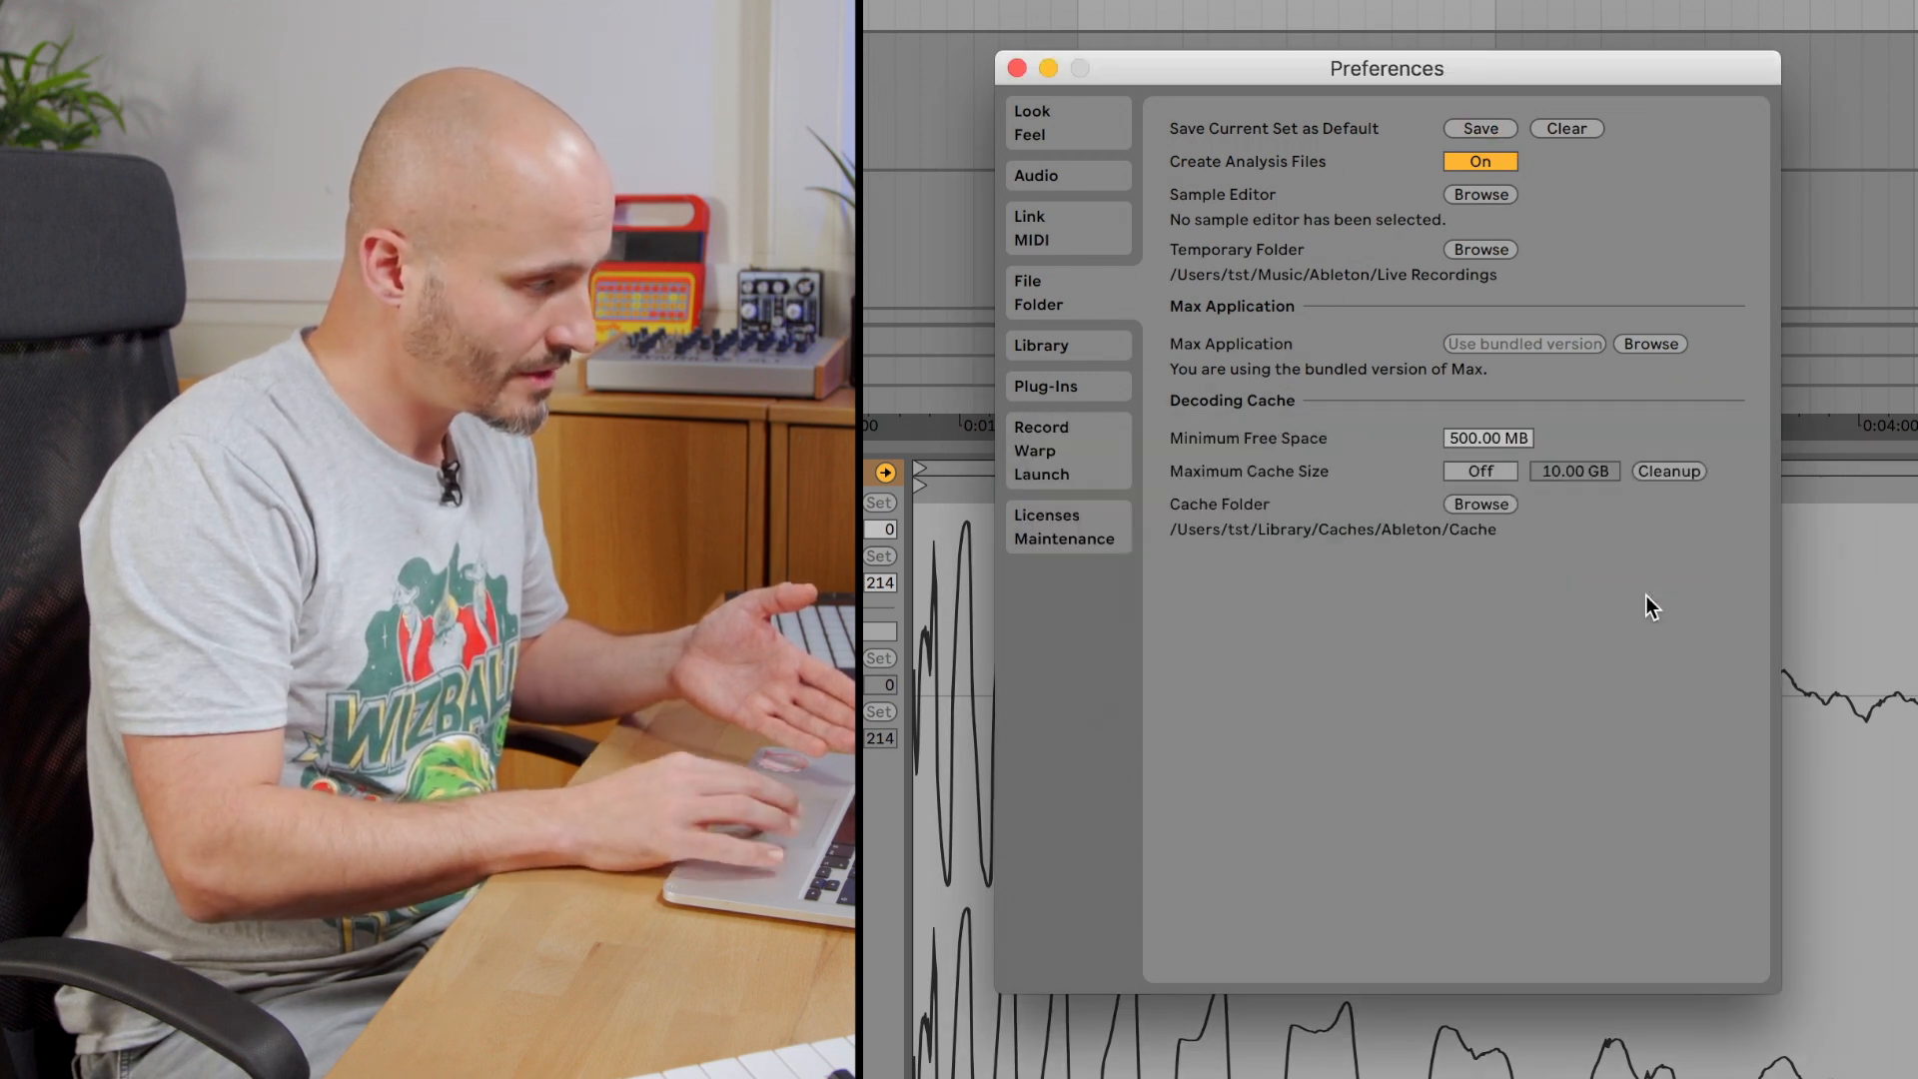
left_click(1017, 69)
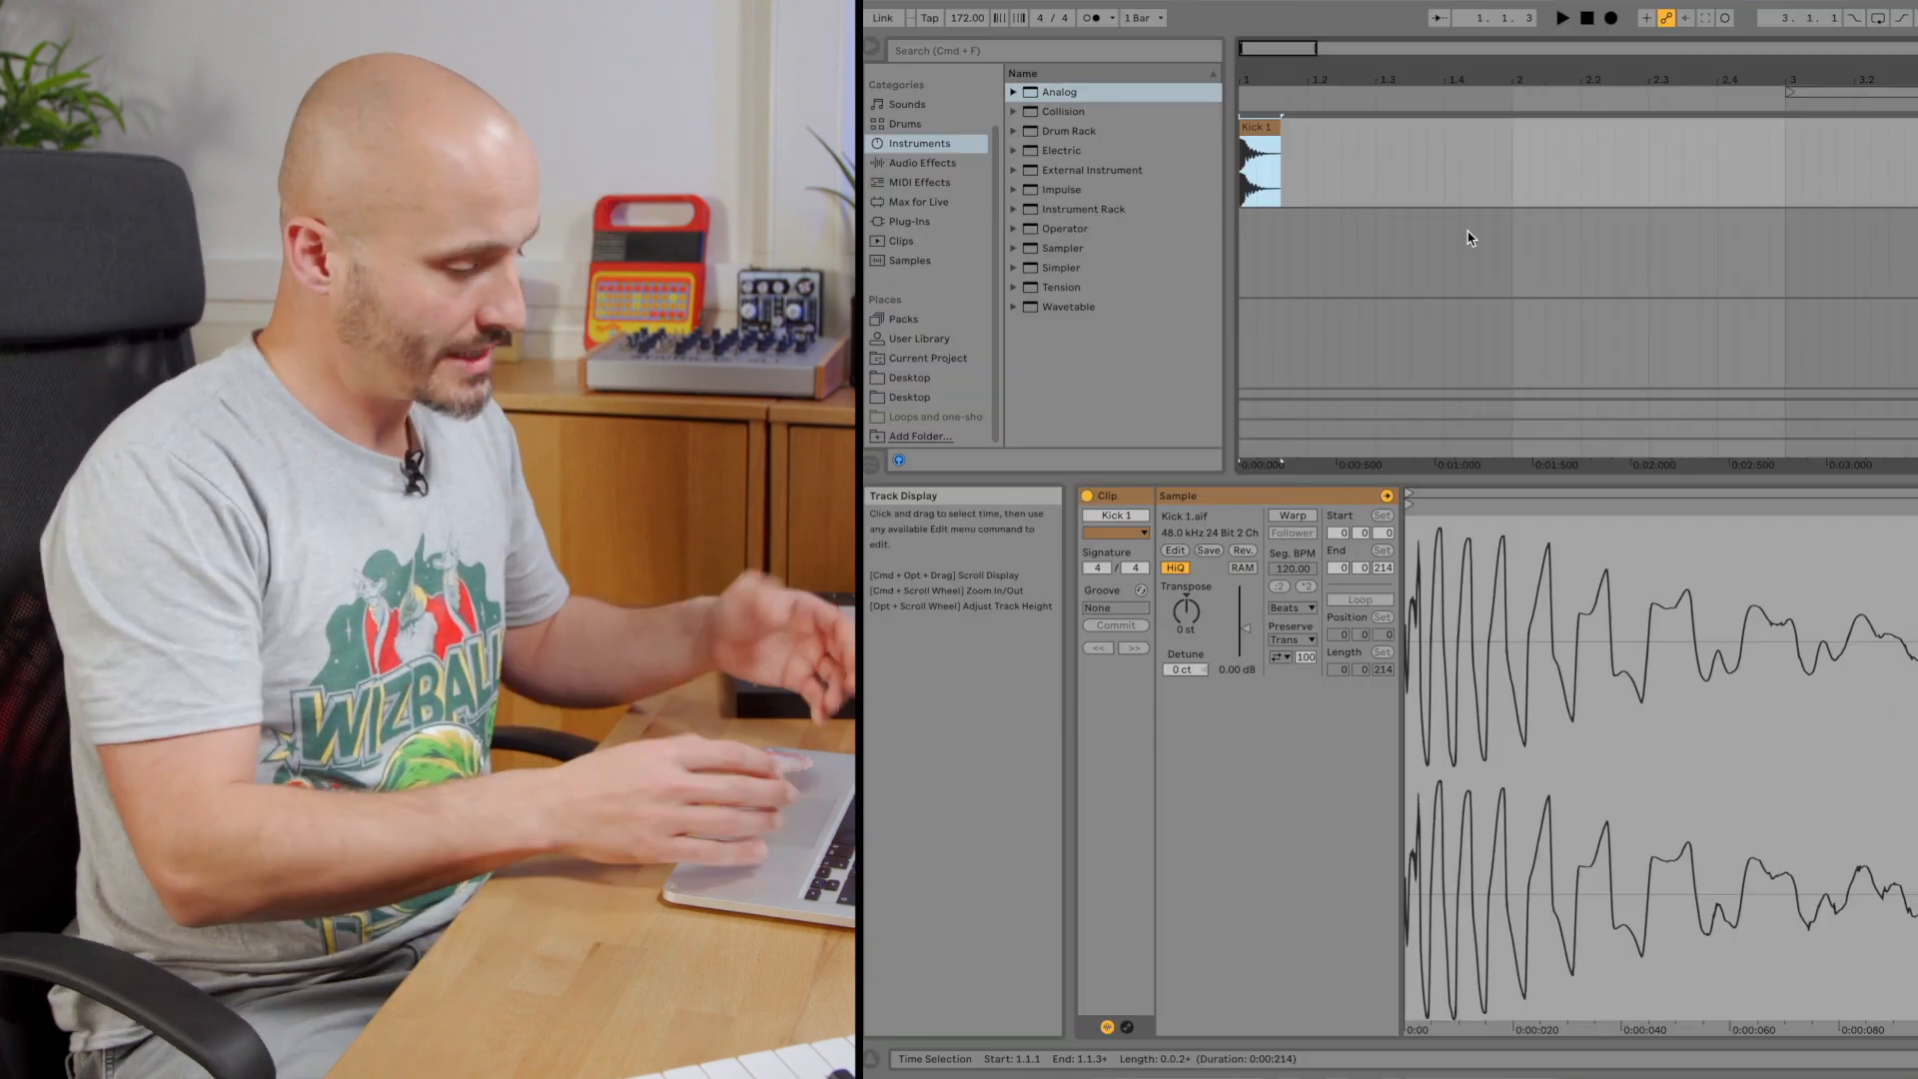
Start a new Set from the template, discarding unsaved changes.
key("ctrl+n")
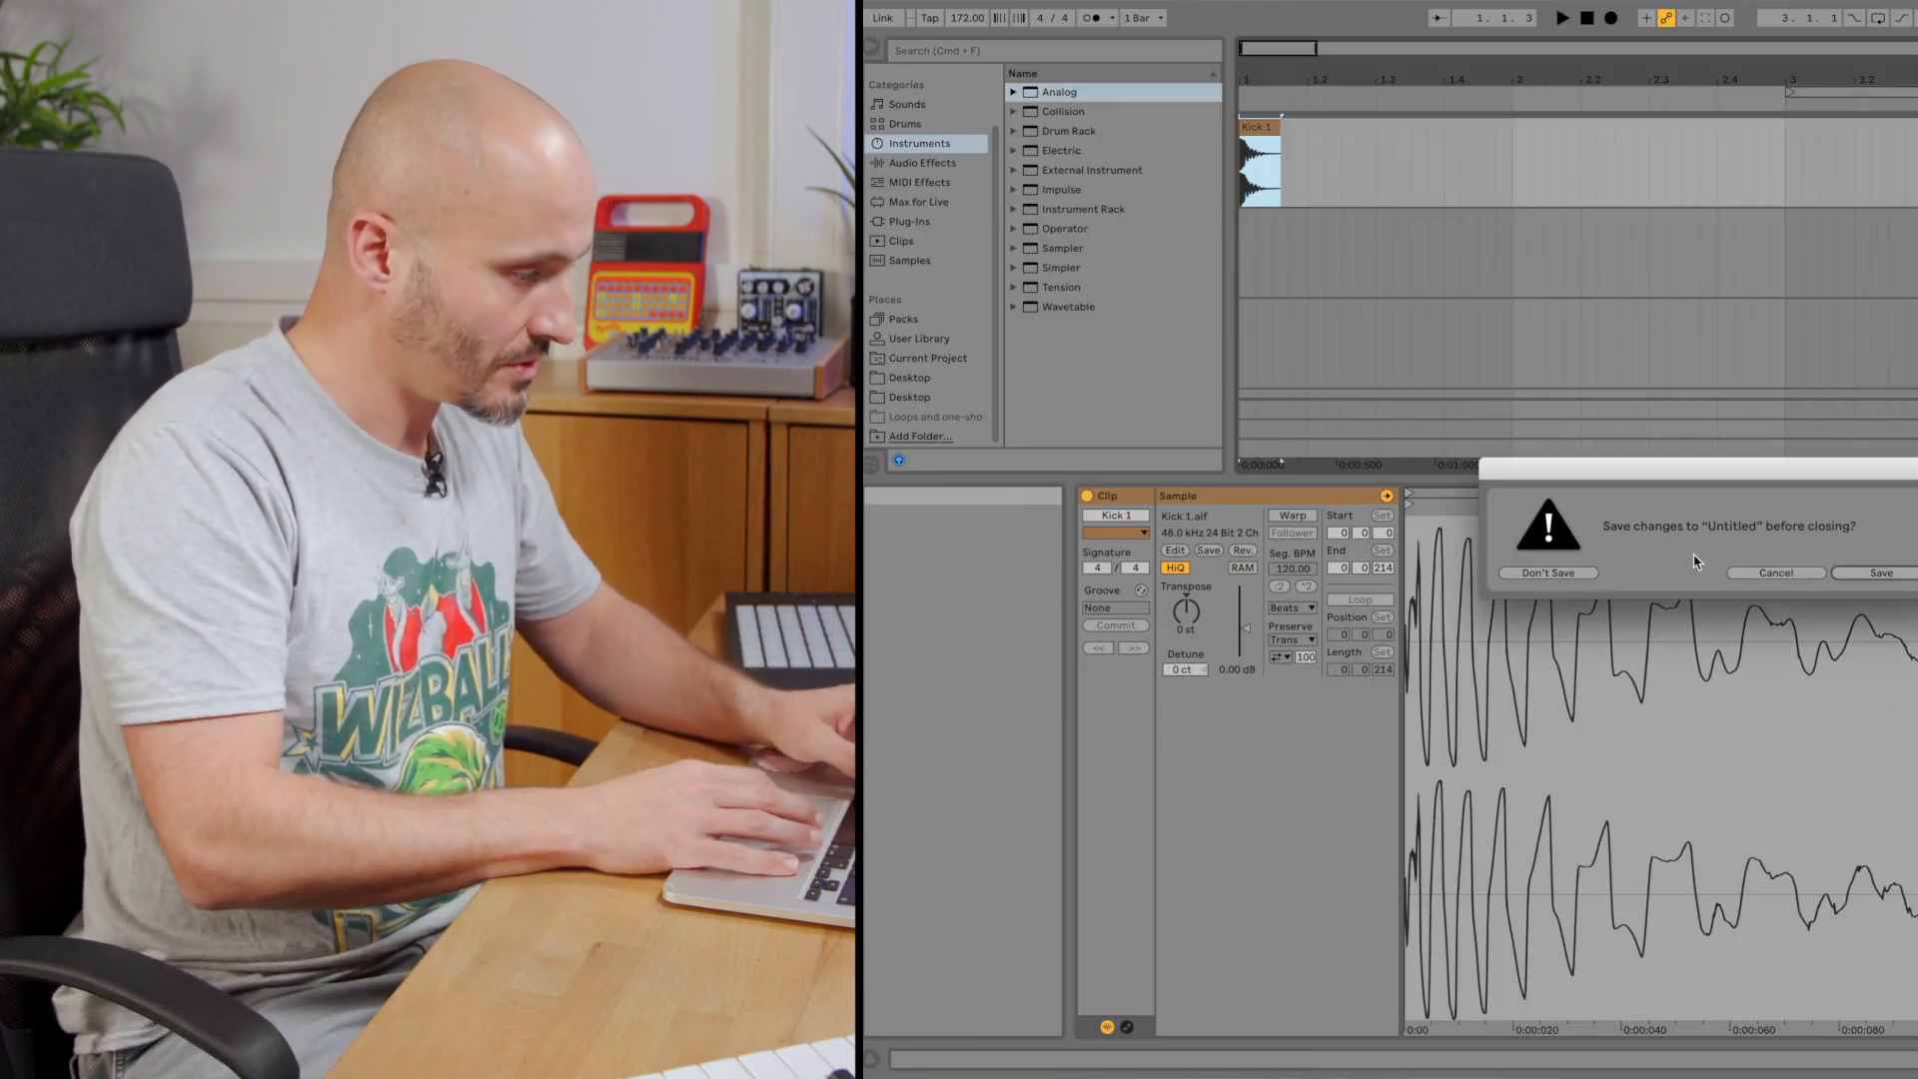
left_click(1573, 570)
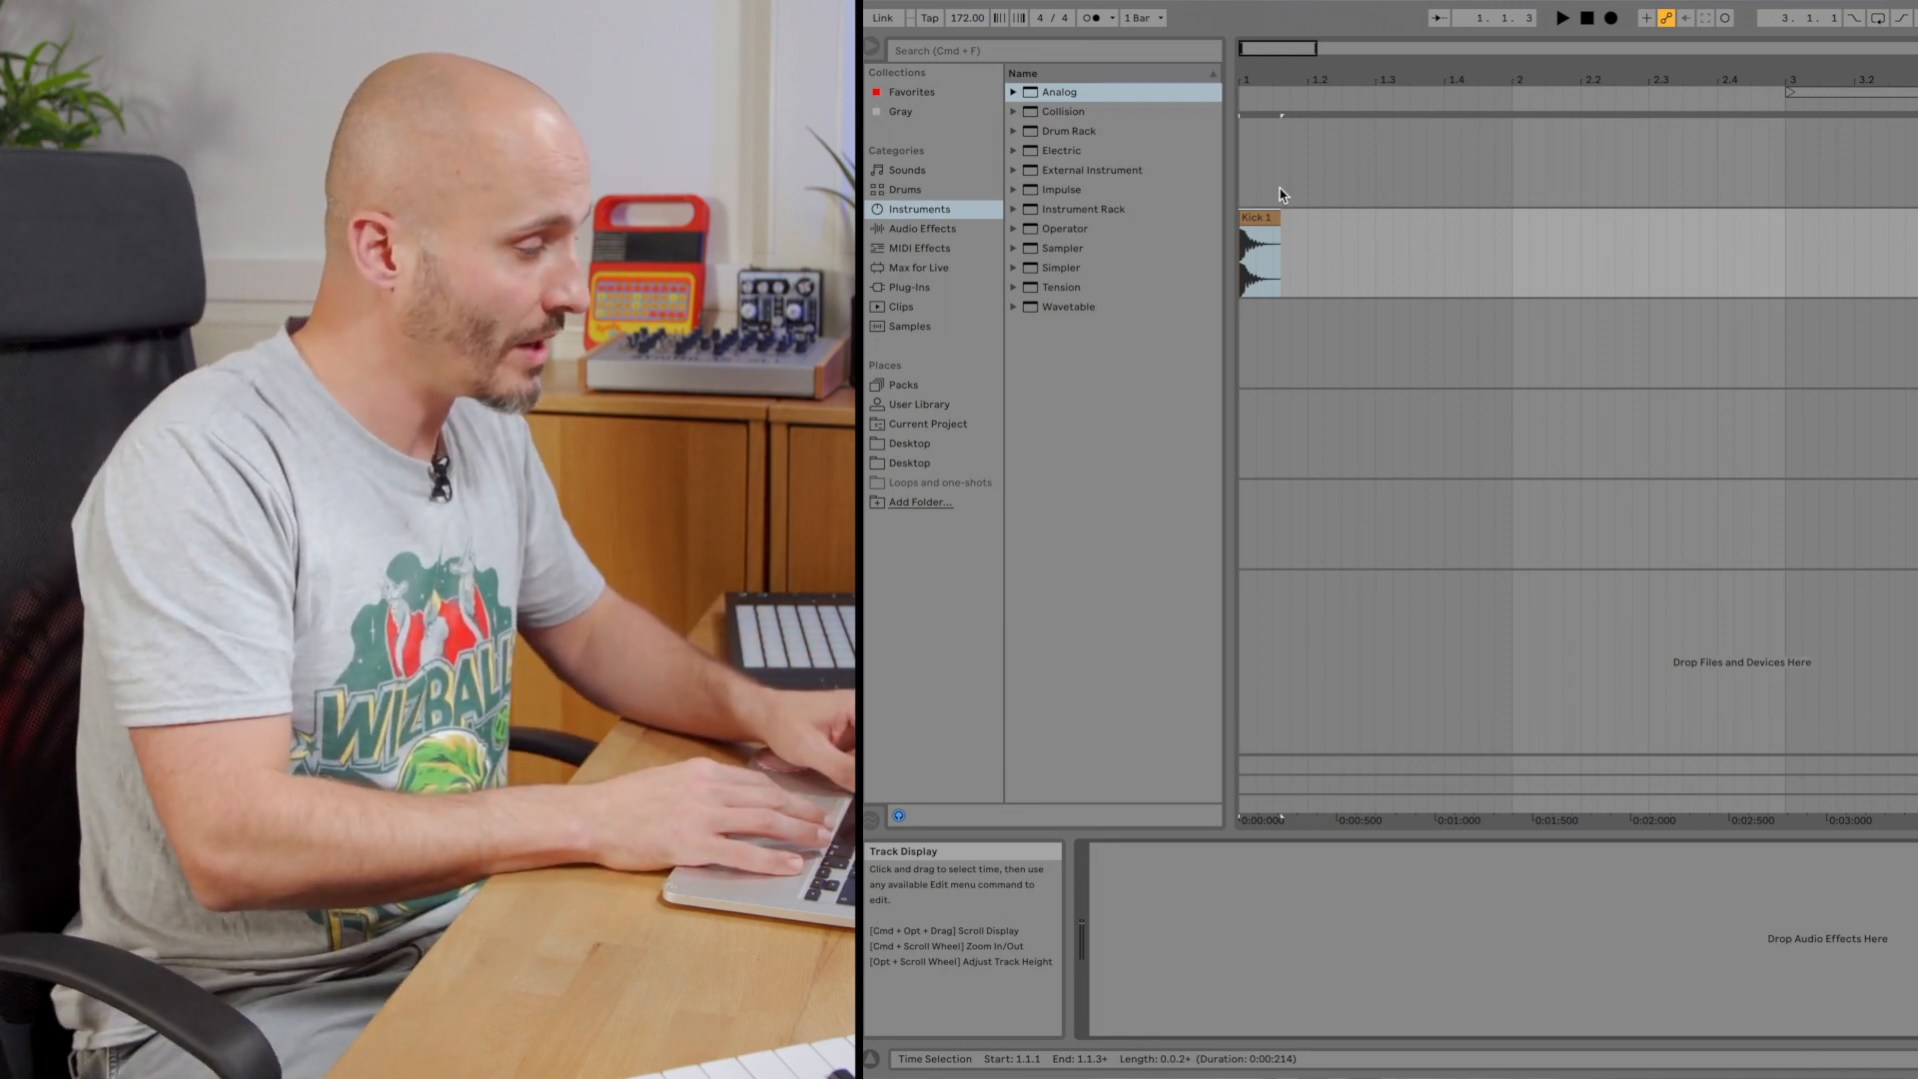
Delete the three Kick files from the Desktop in Finder and empty the Trash.
key("super+Tab")
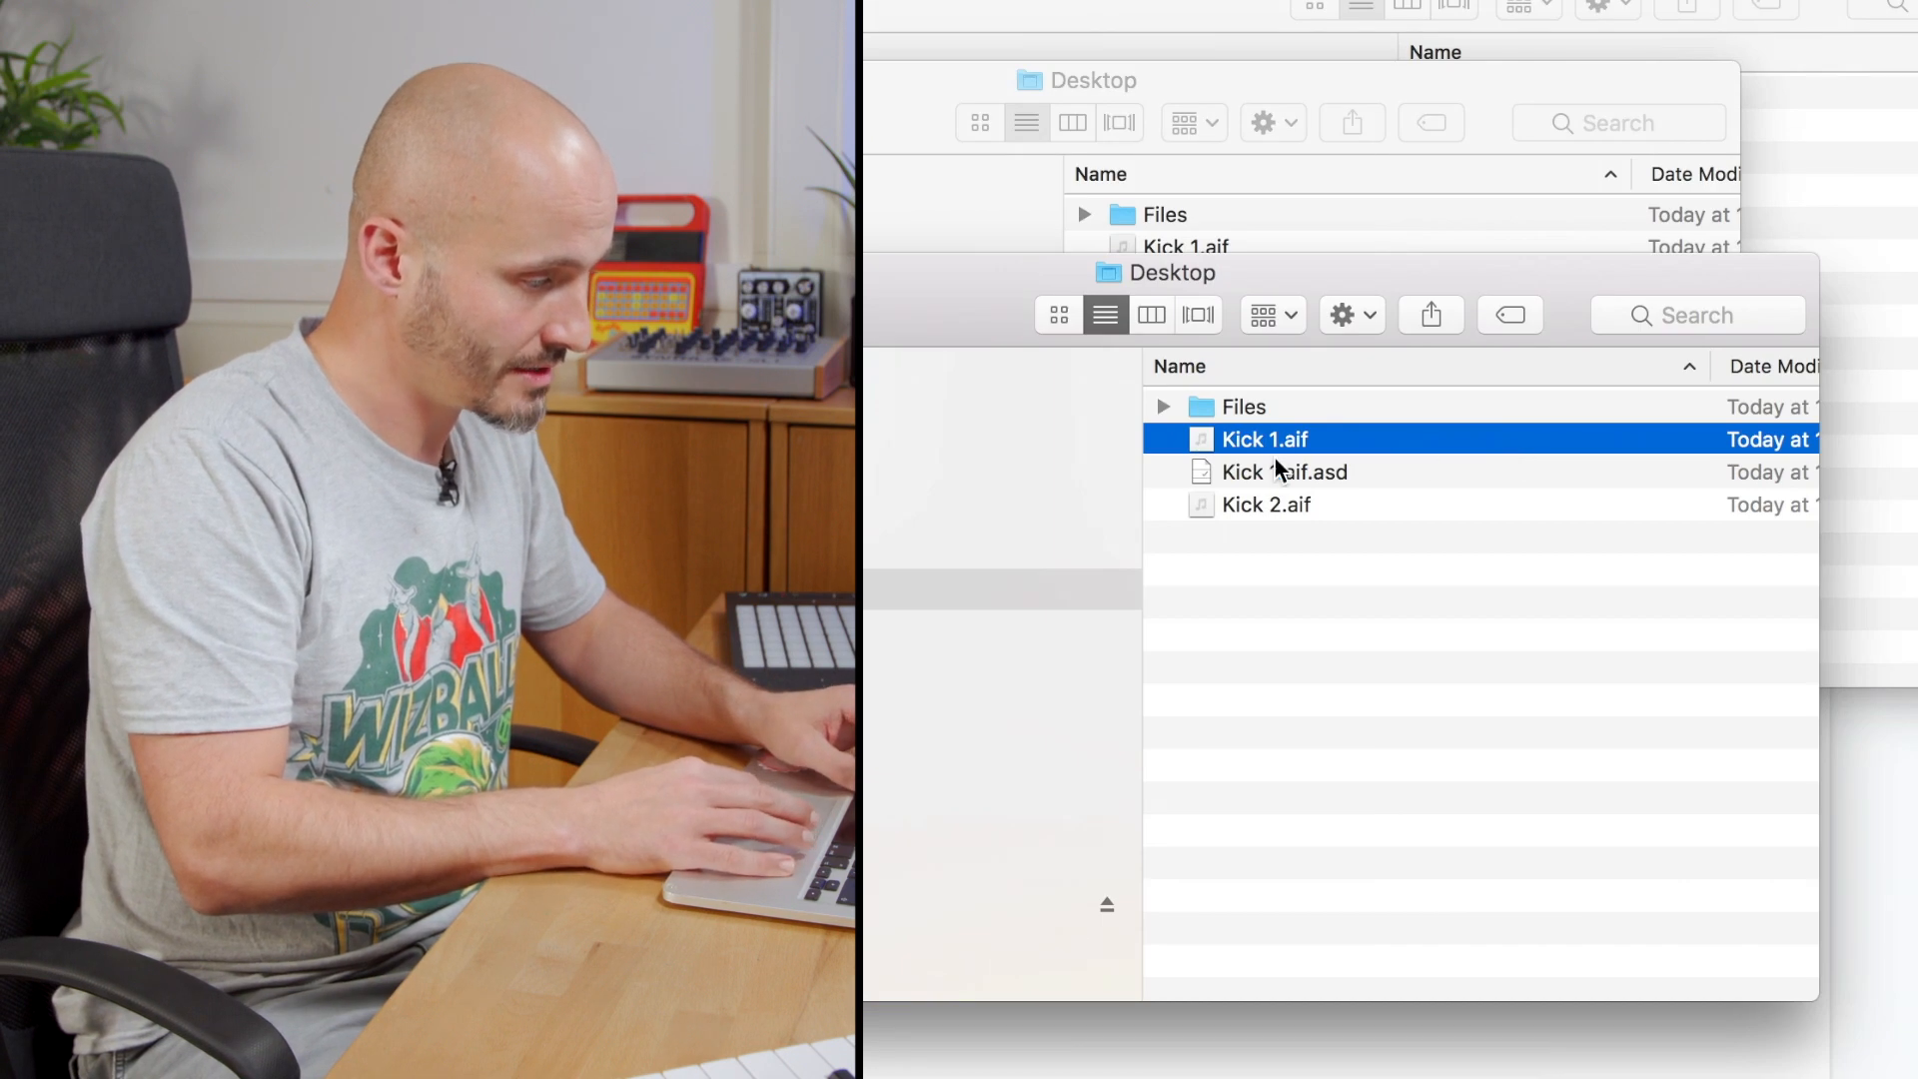
left_click(1299, 506, "shift")
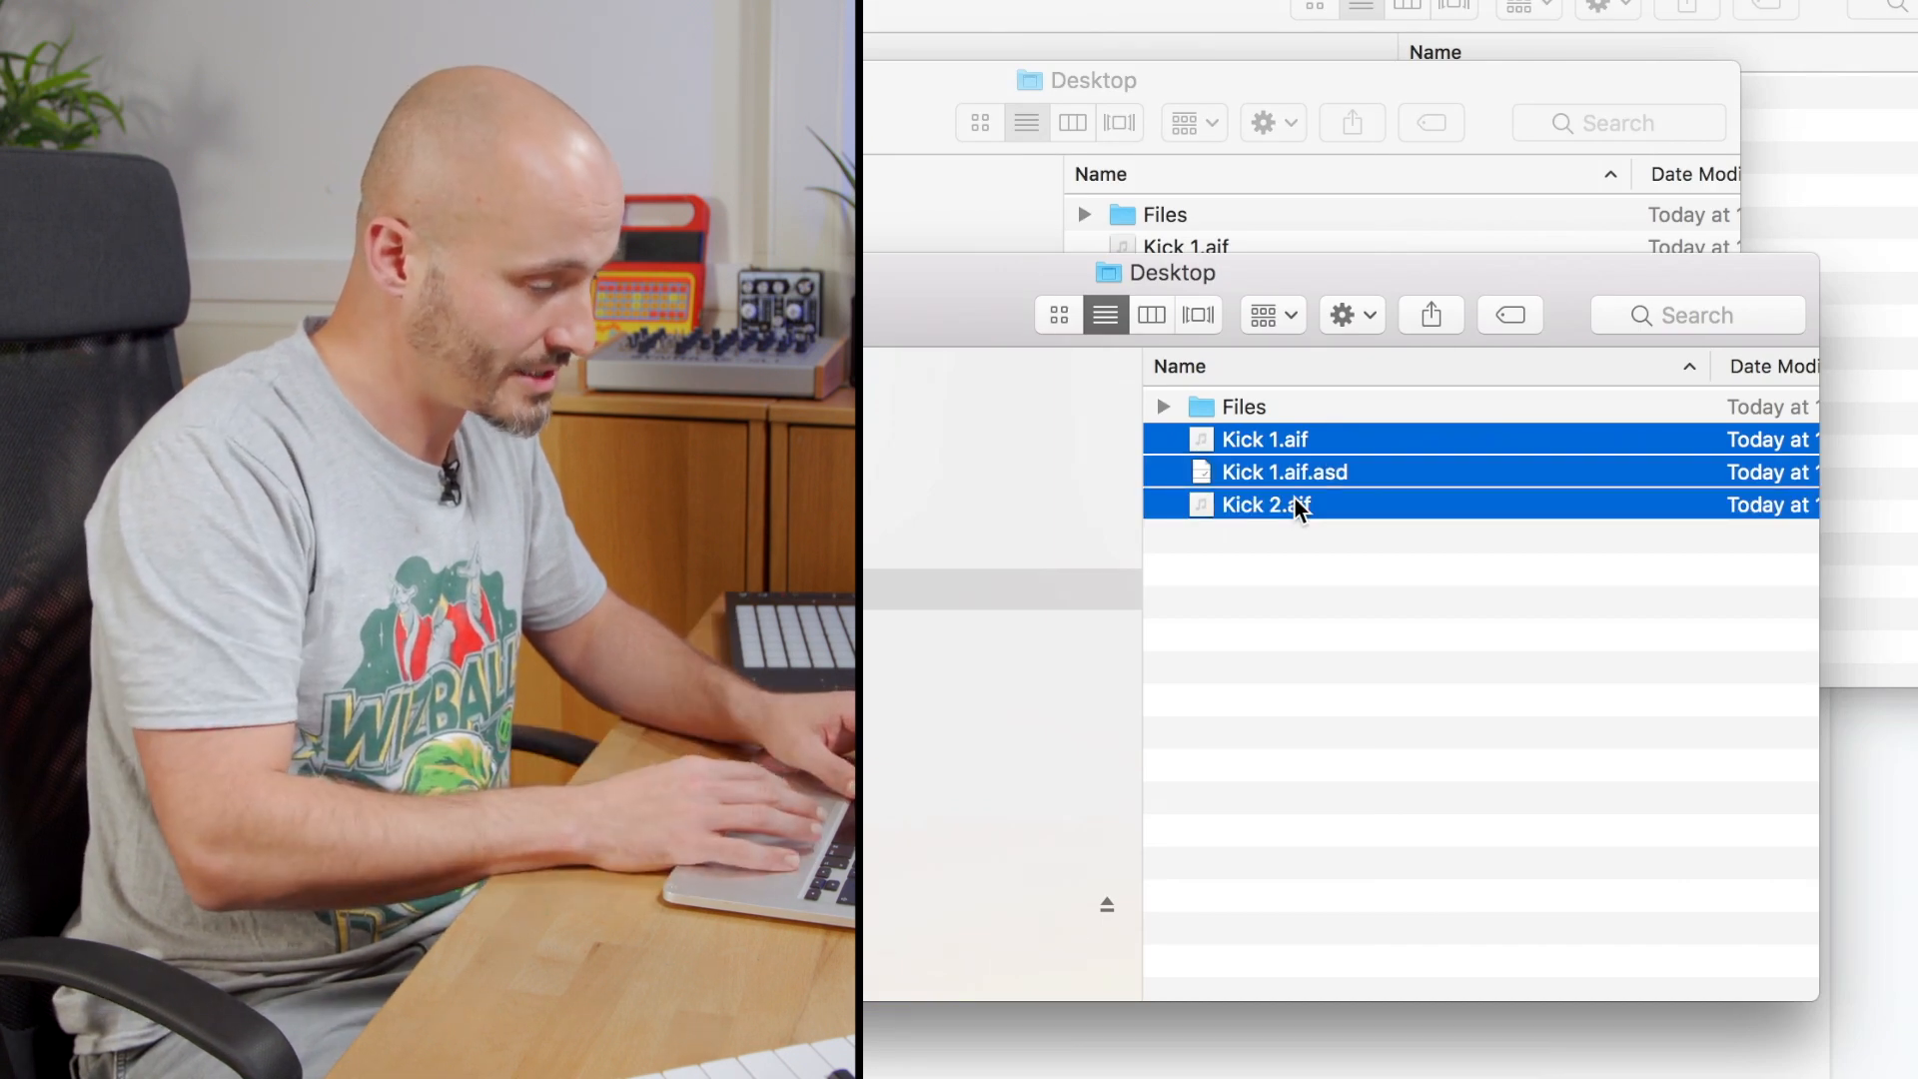
key("super+BackSpace")
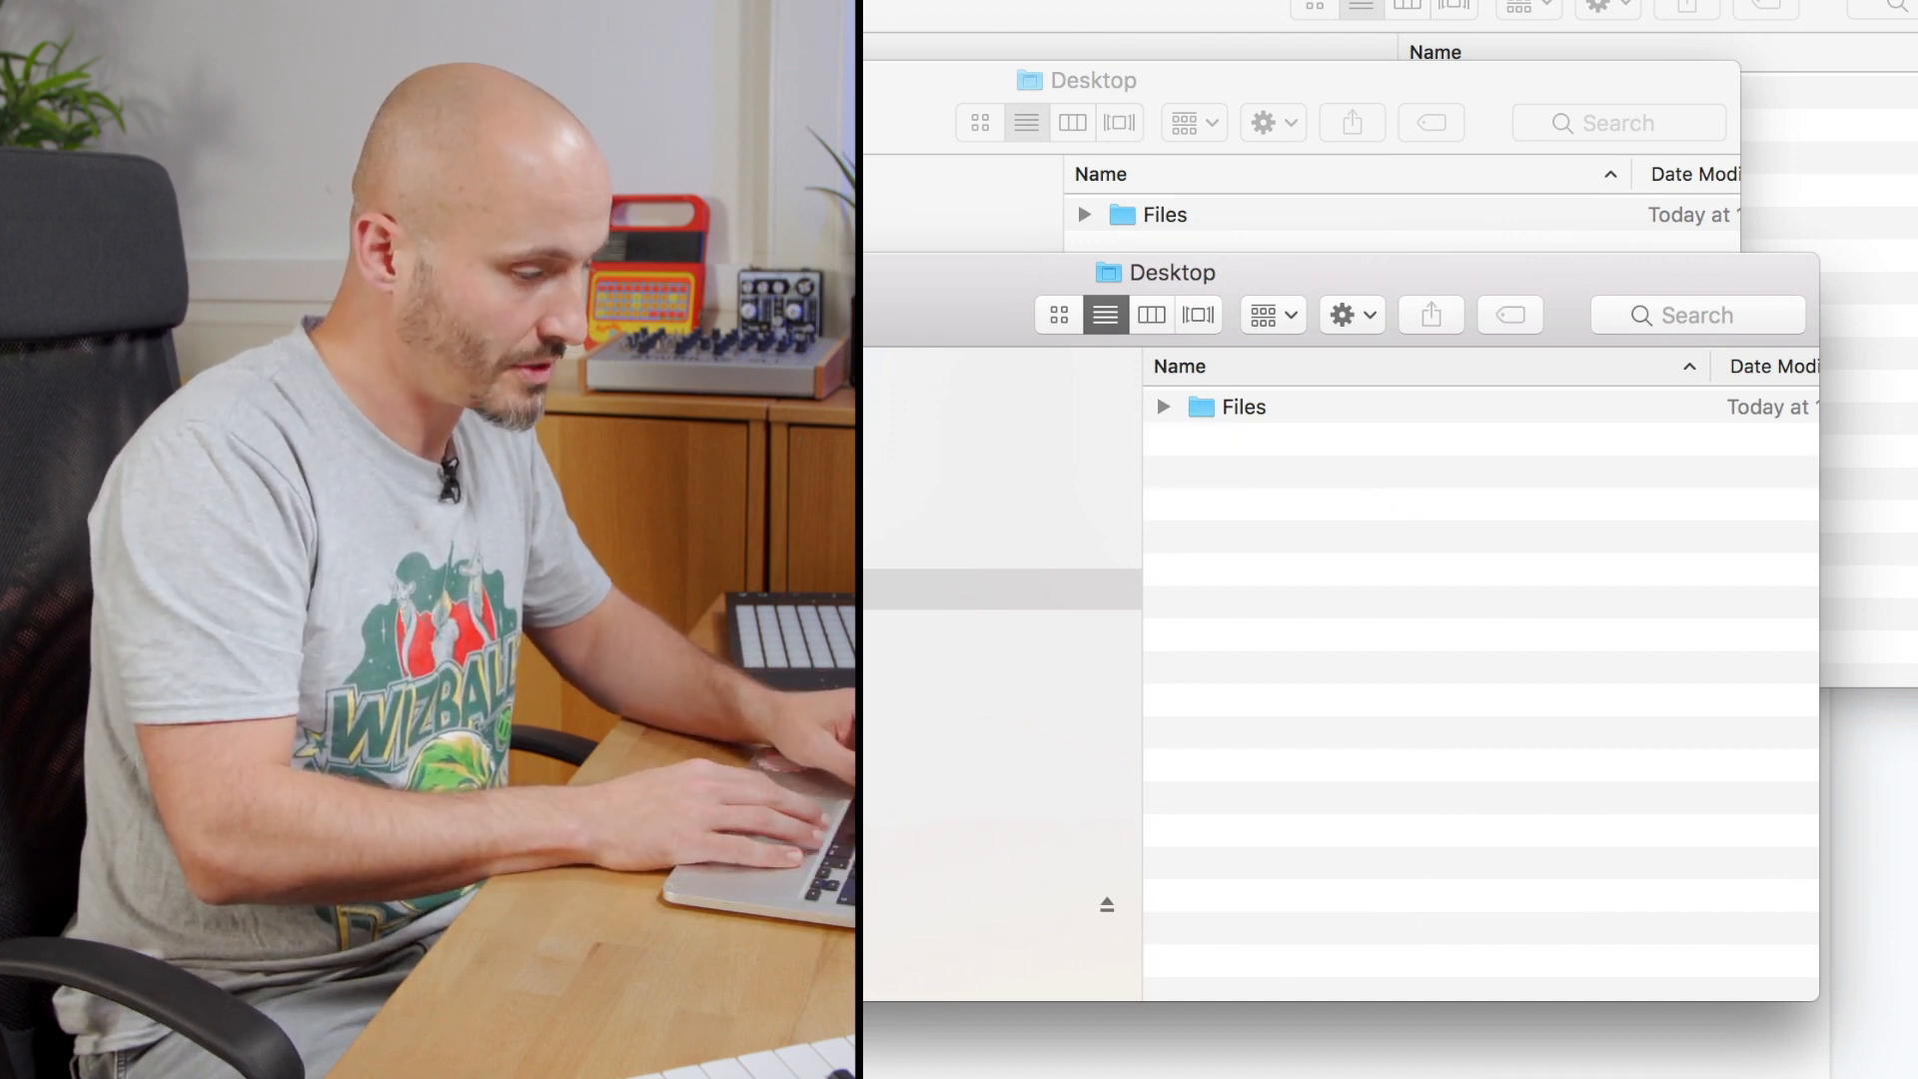
key("super+shift+BackSpace")
left_click(1626, 245)
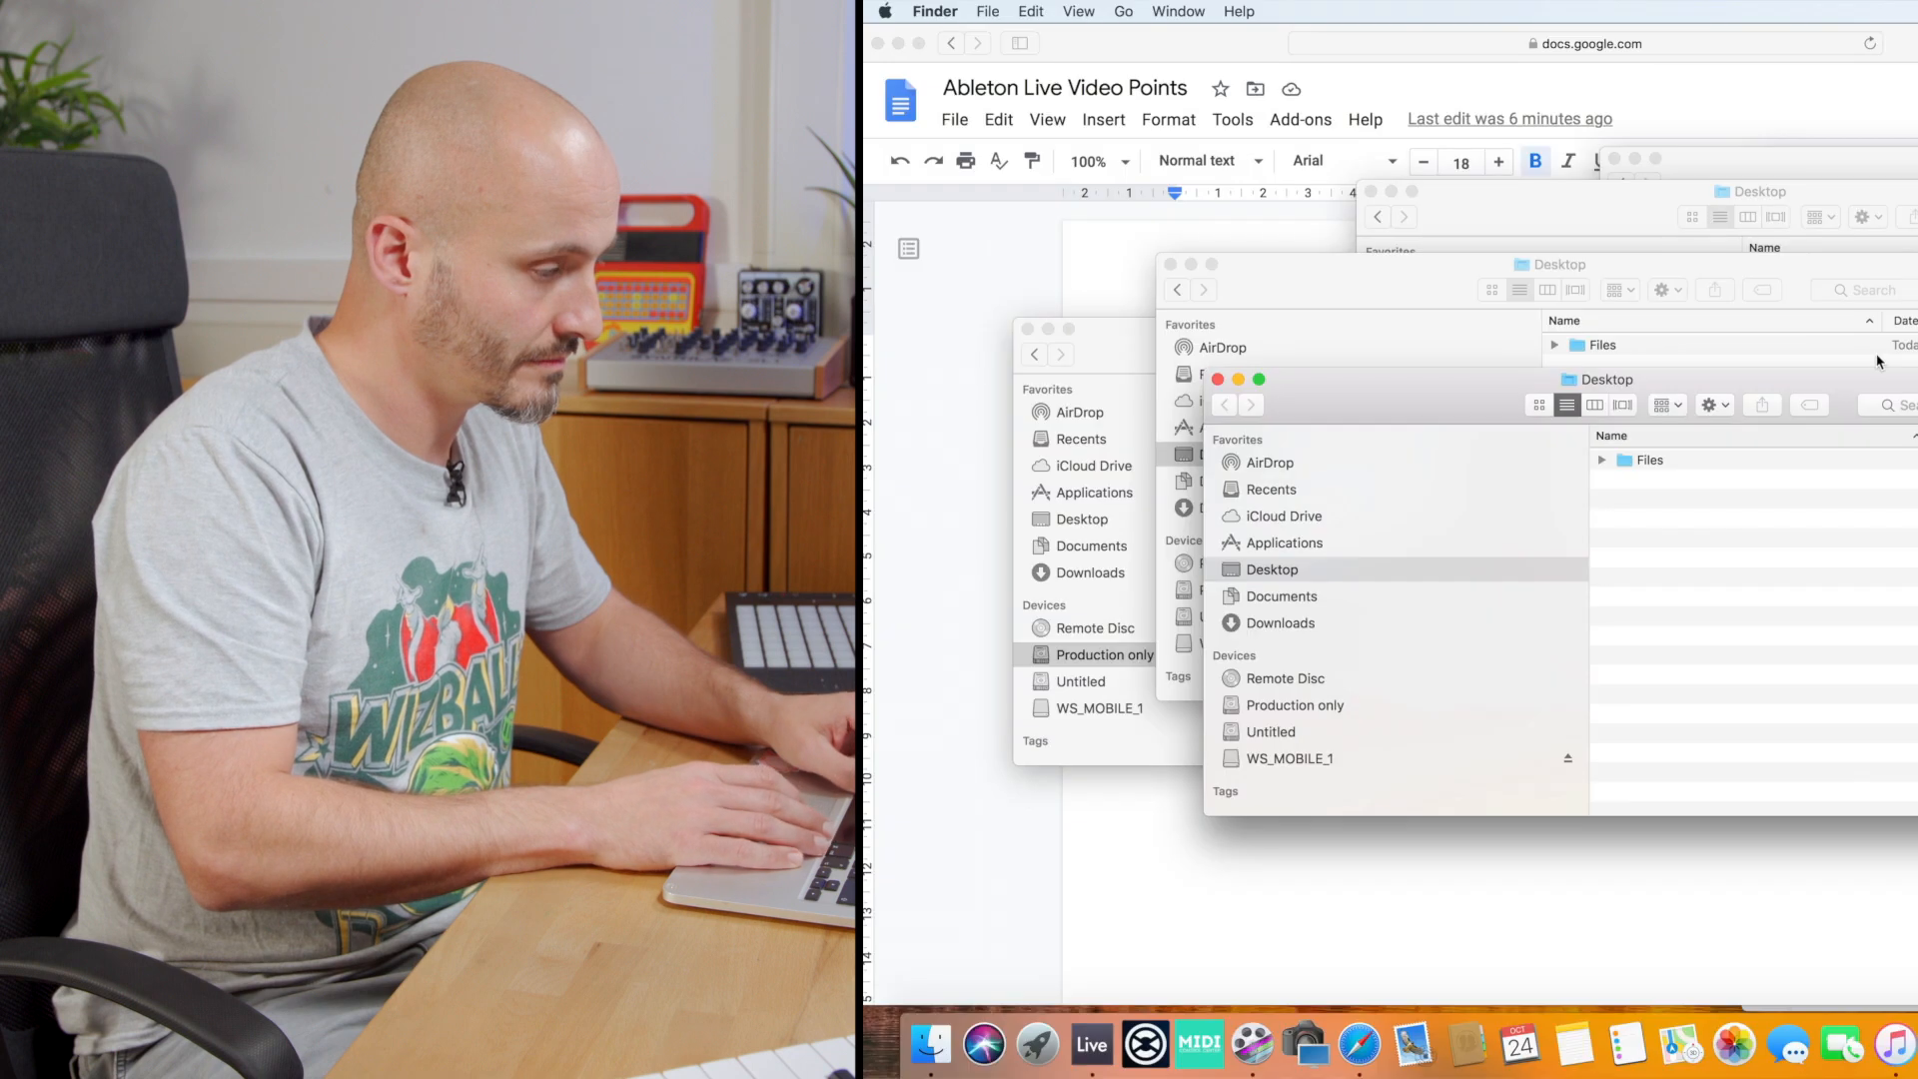
key("super+Tab")
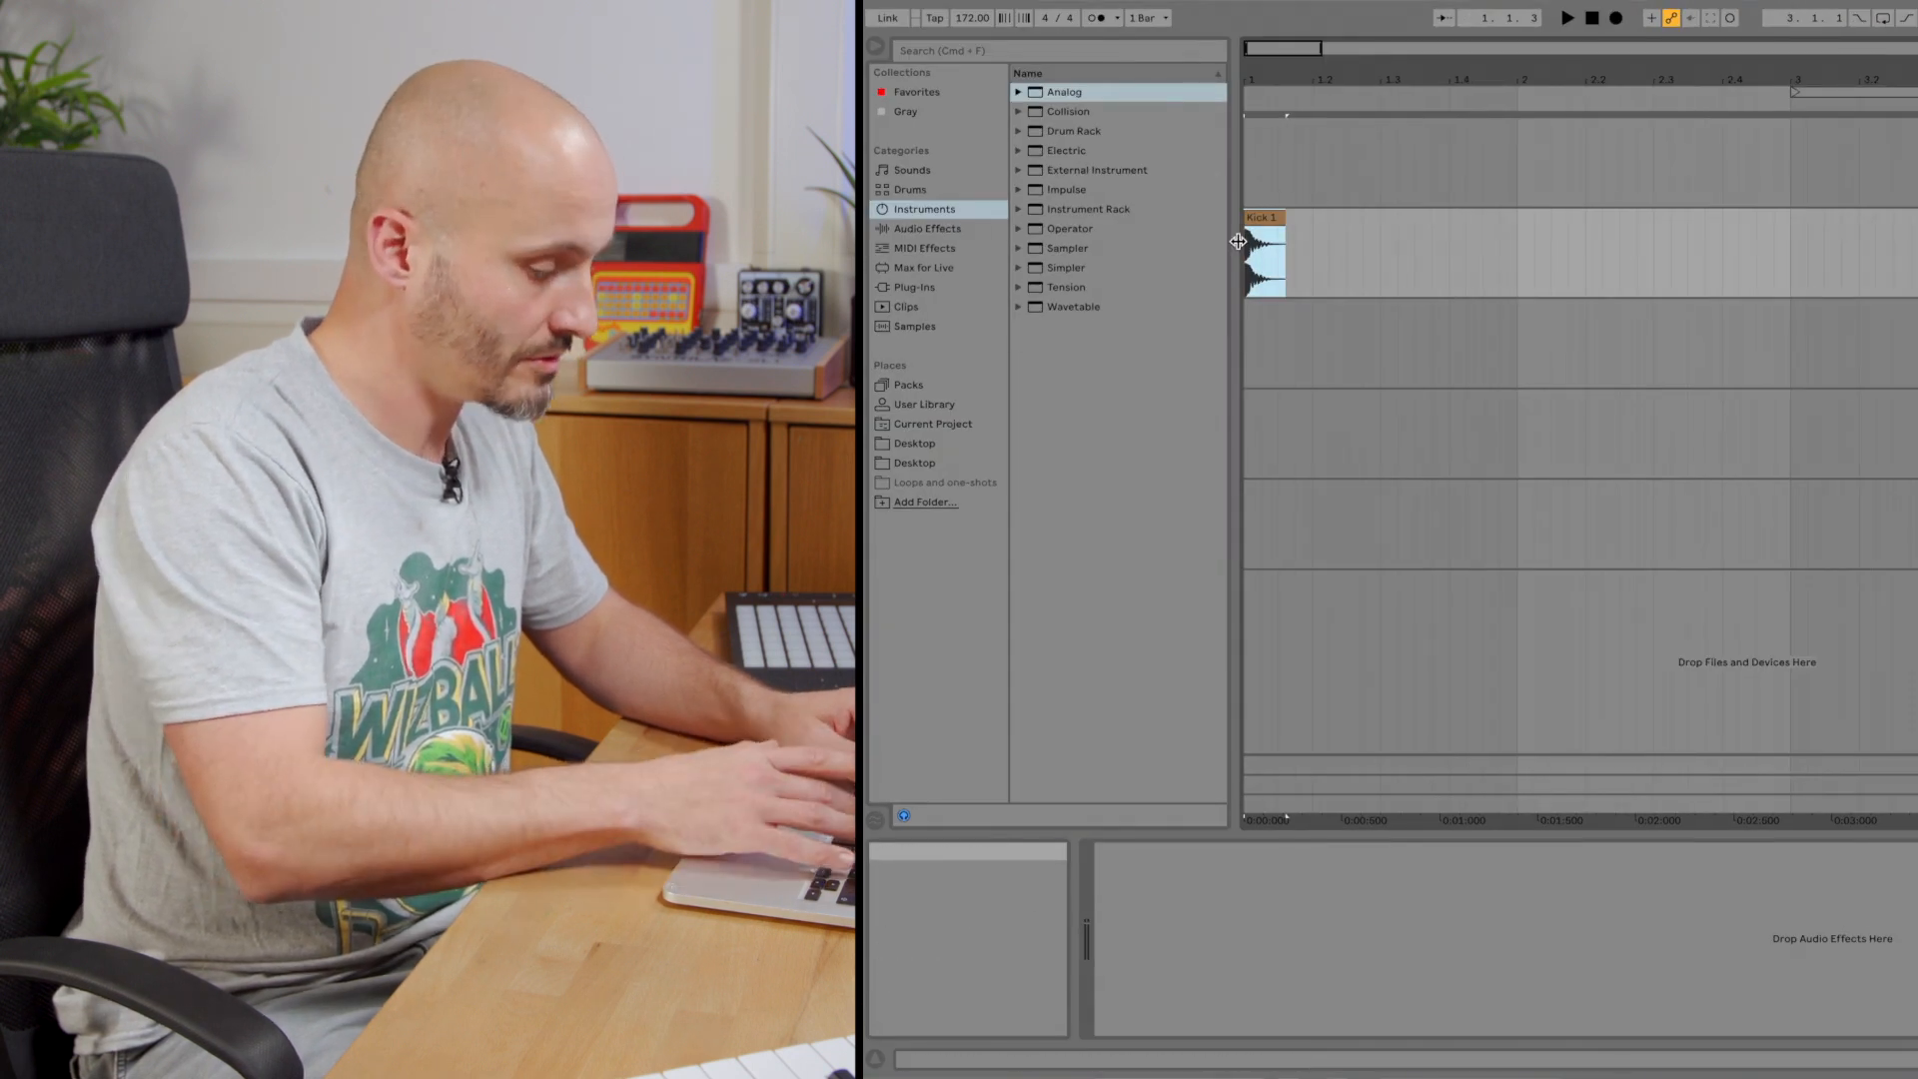
Start a new Set from the template, inspect the missing-sample Kick 1 clip, and reveal the track's device chain.
key("super+n")
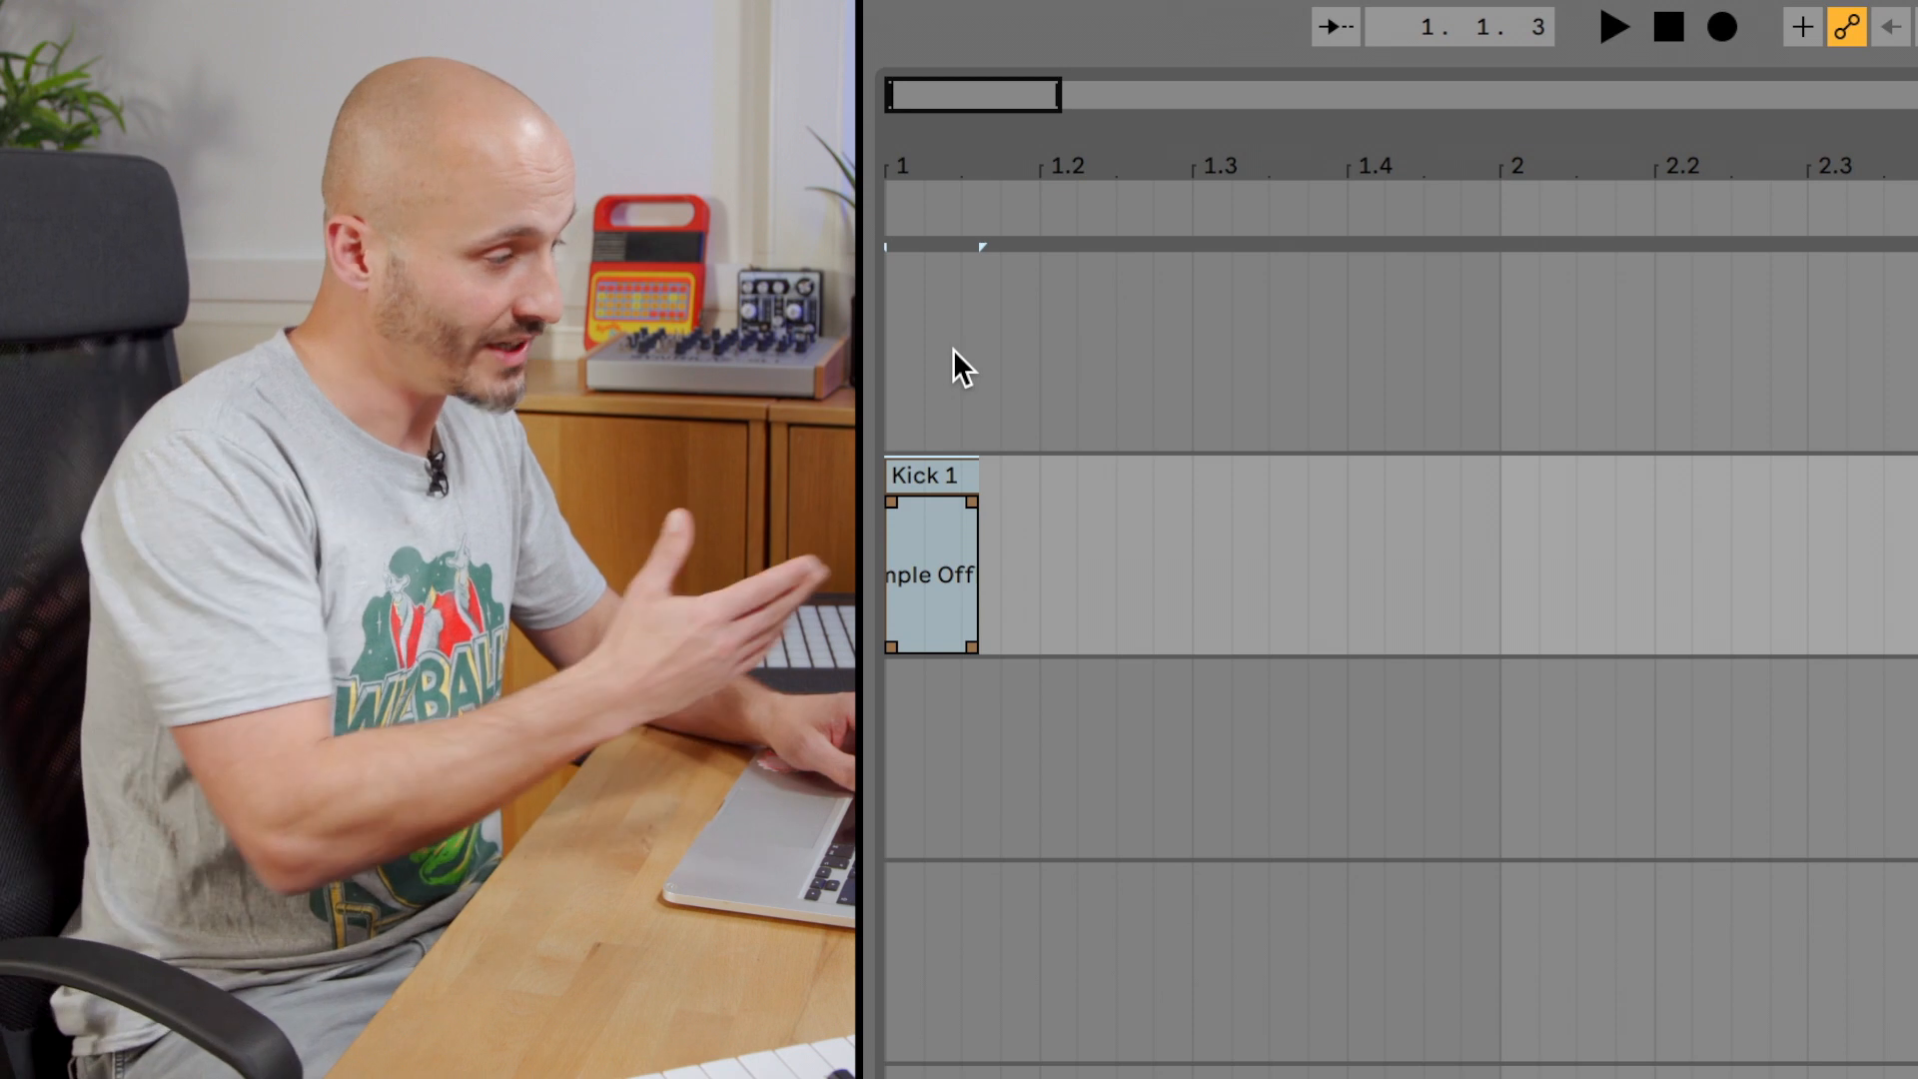
key("Escape")
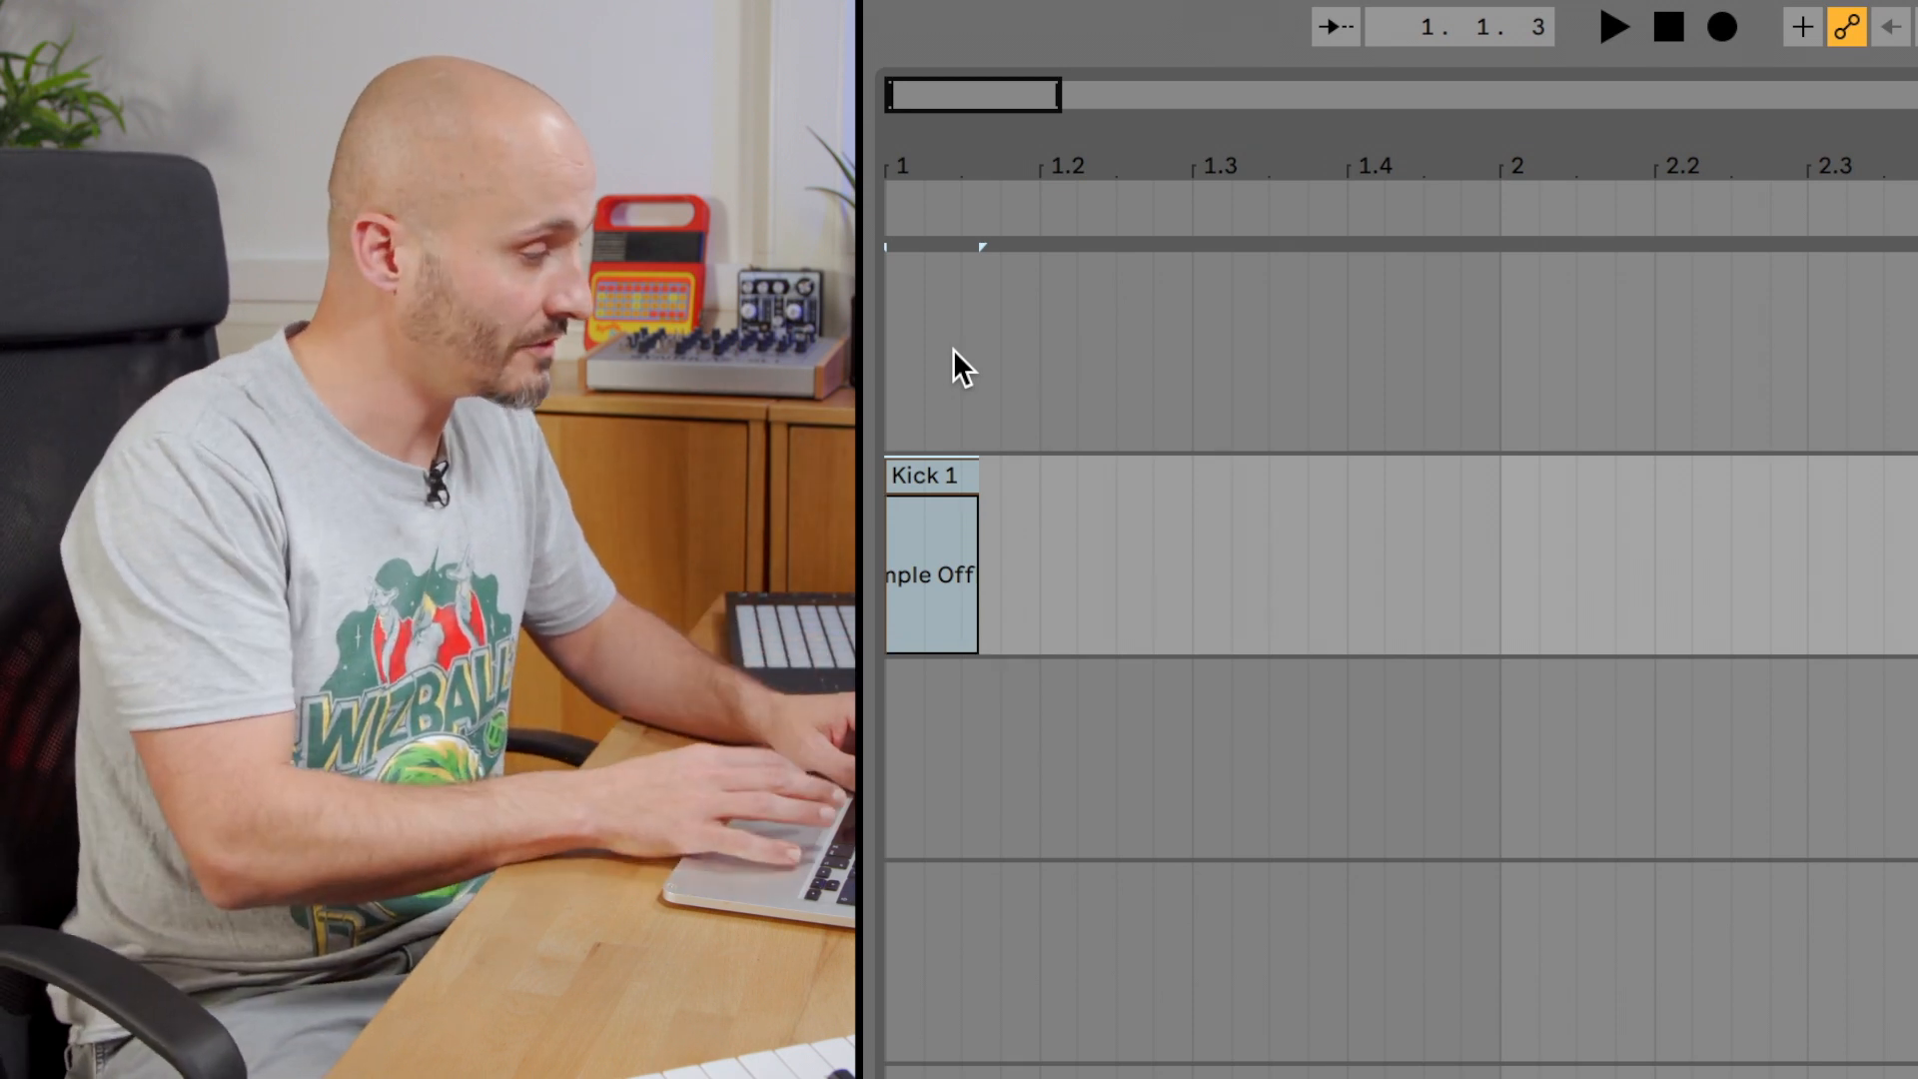
left_click(929, 475)
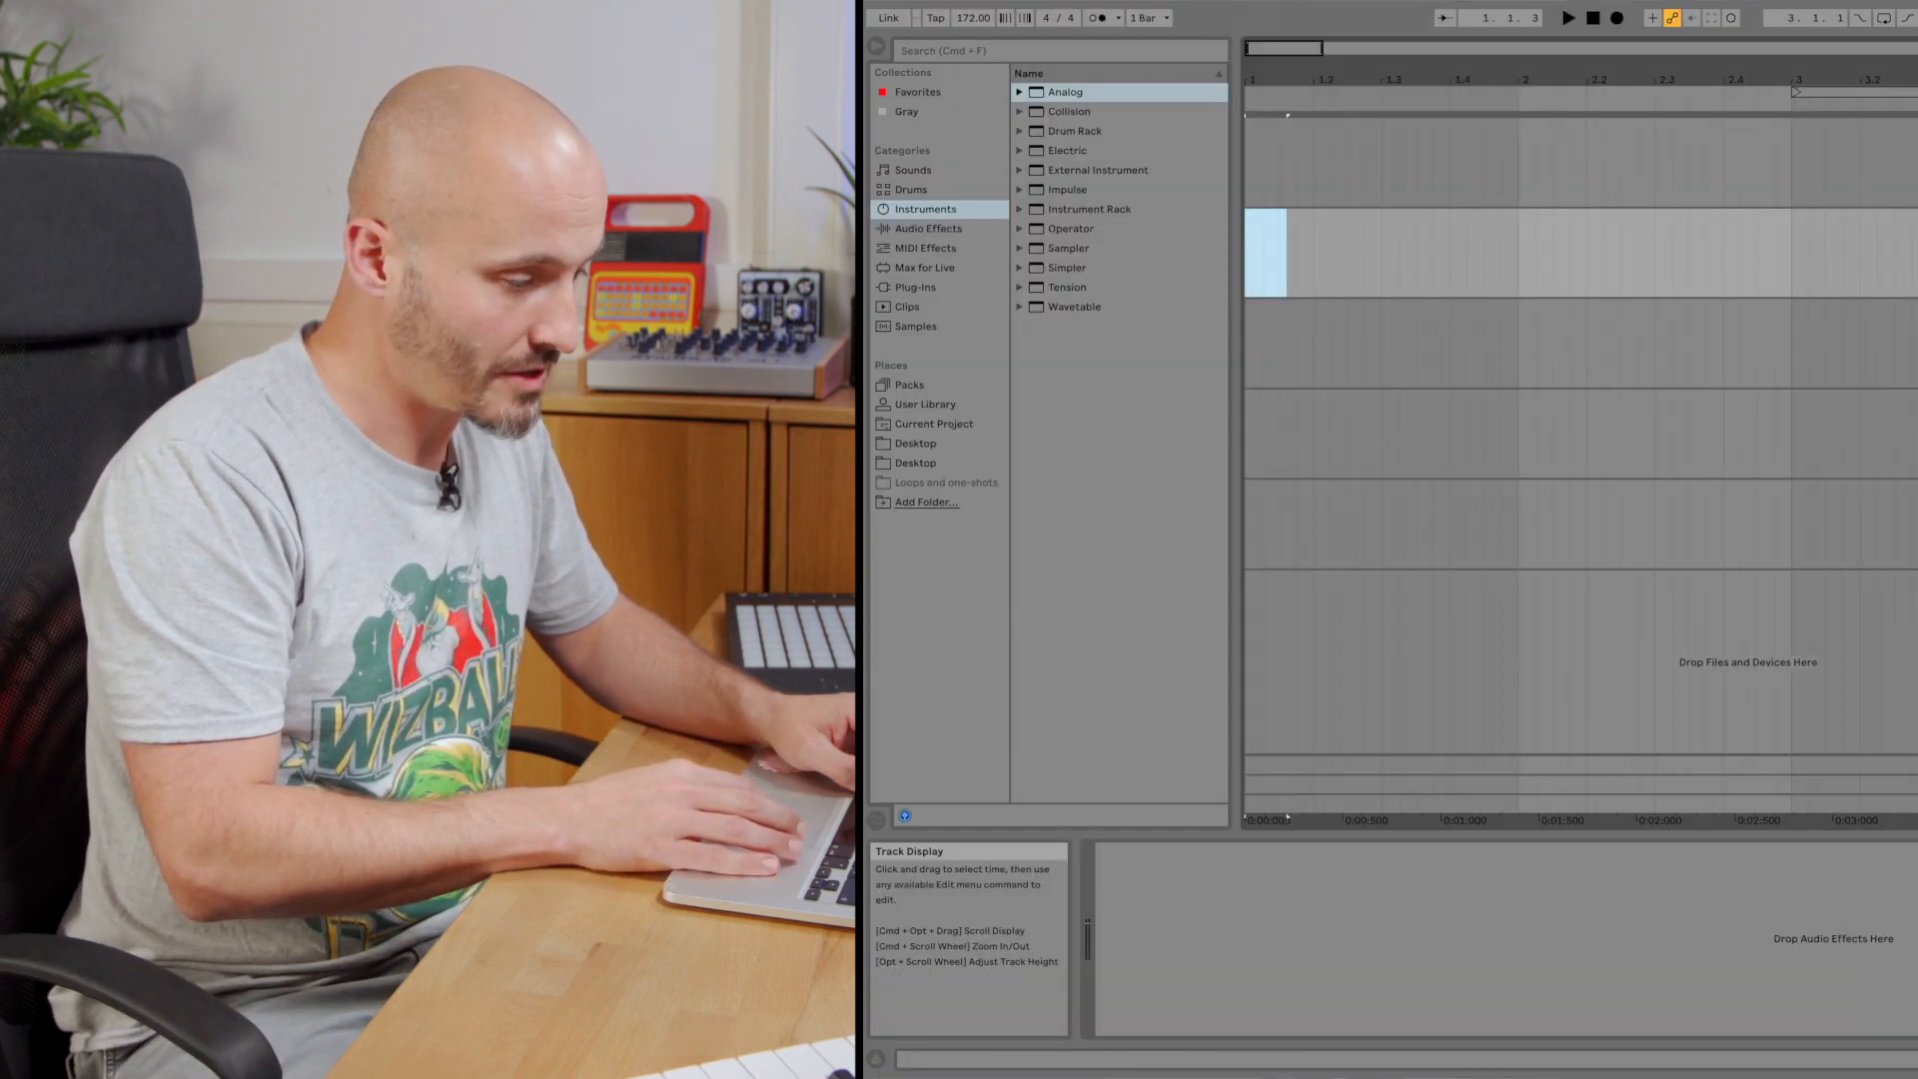
key("Return")
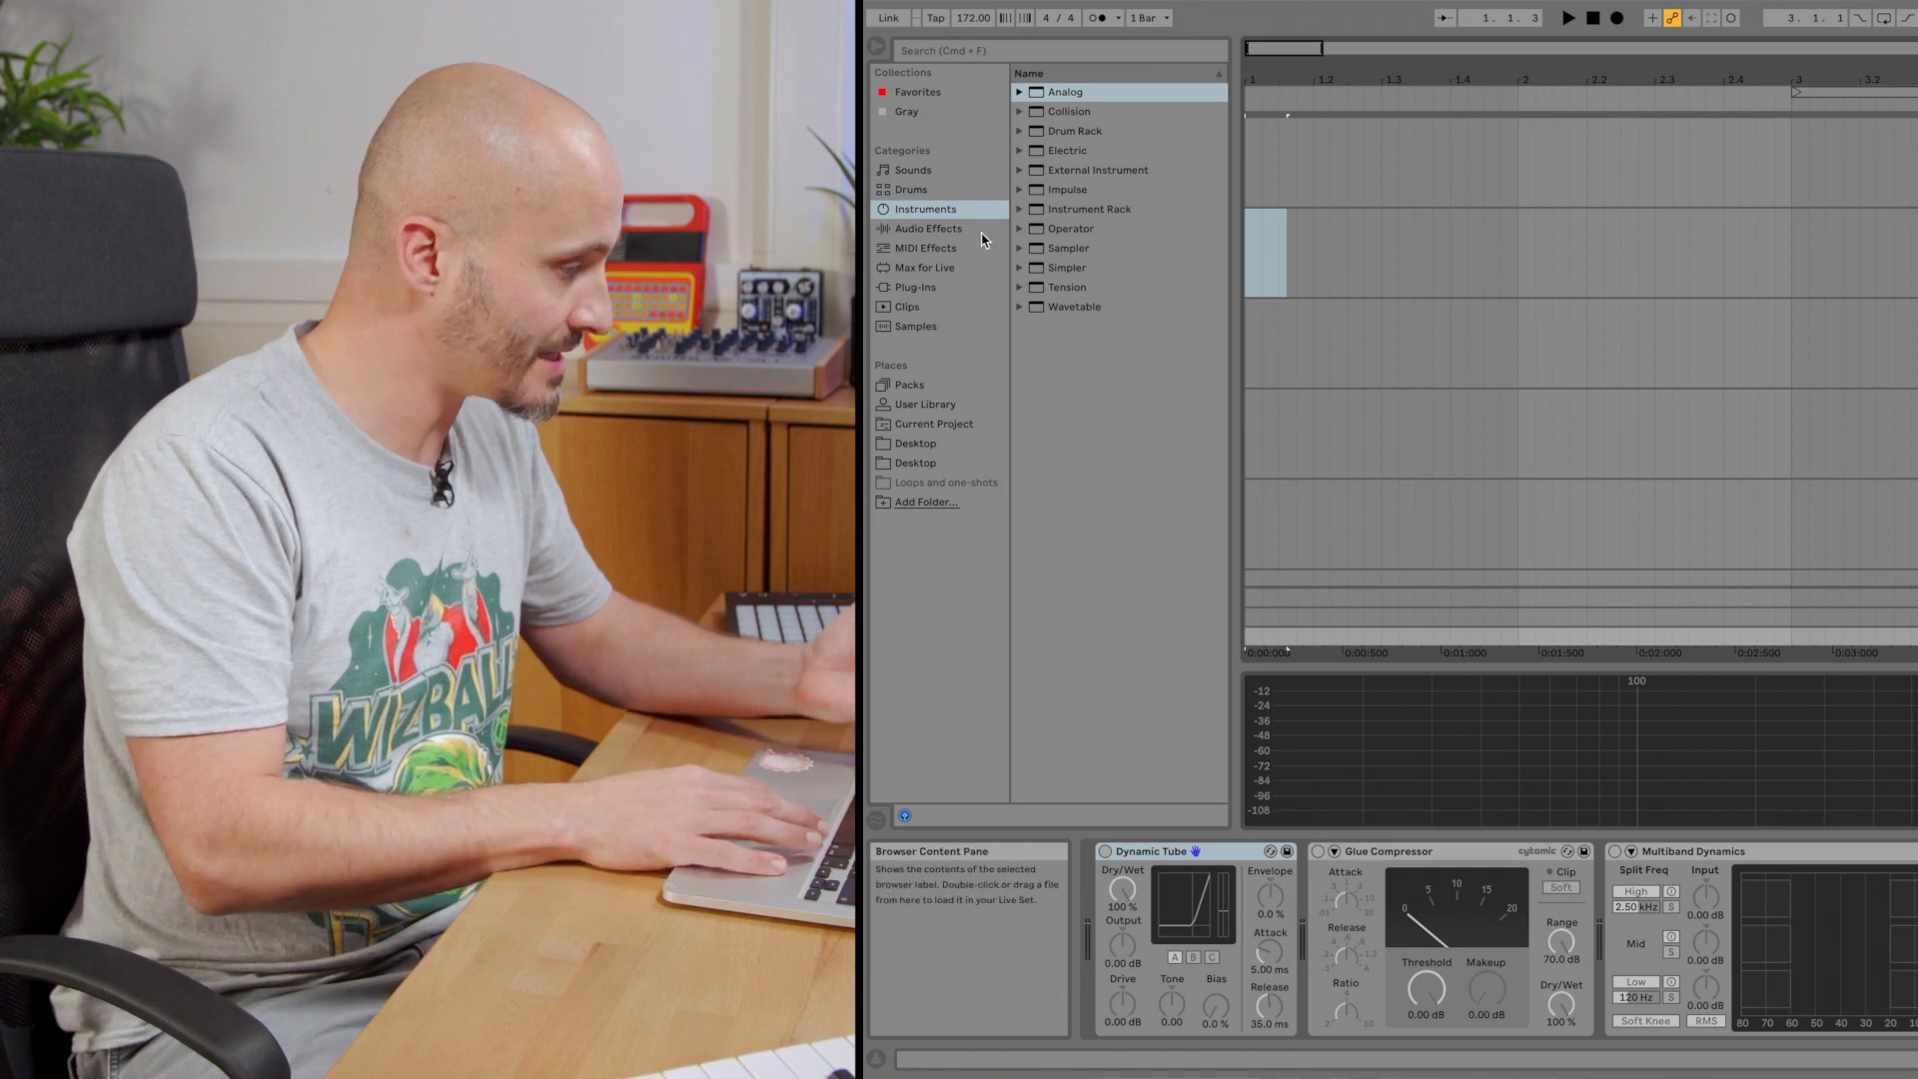
Make the Master's Utility mono, map its on/off switch to the 1 key, and toggle it off.
left_click(927, 227)
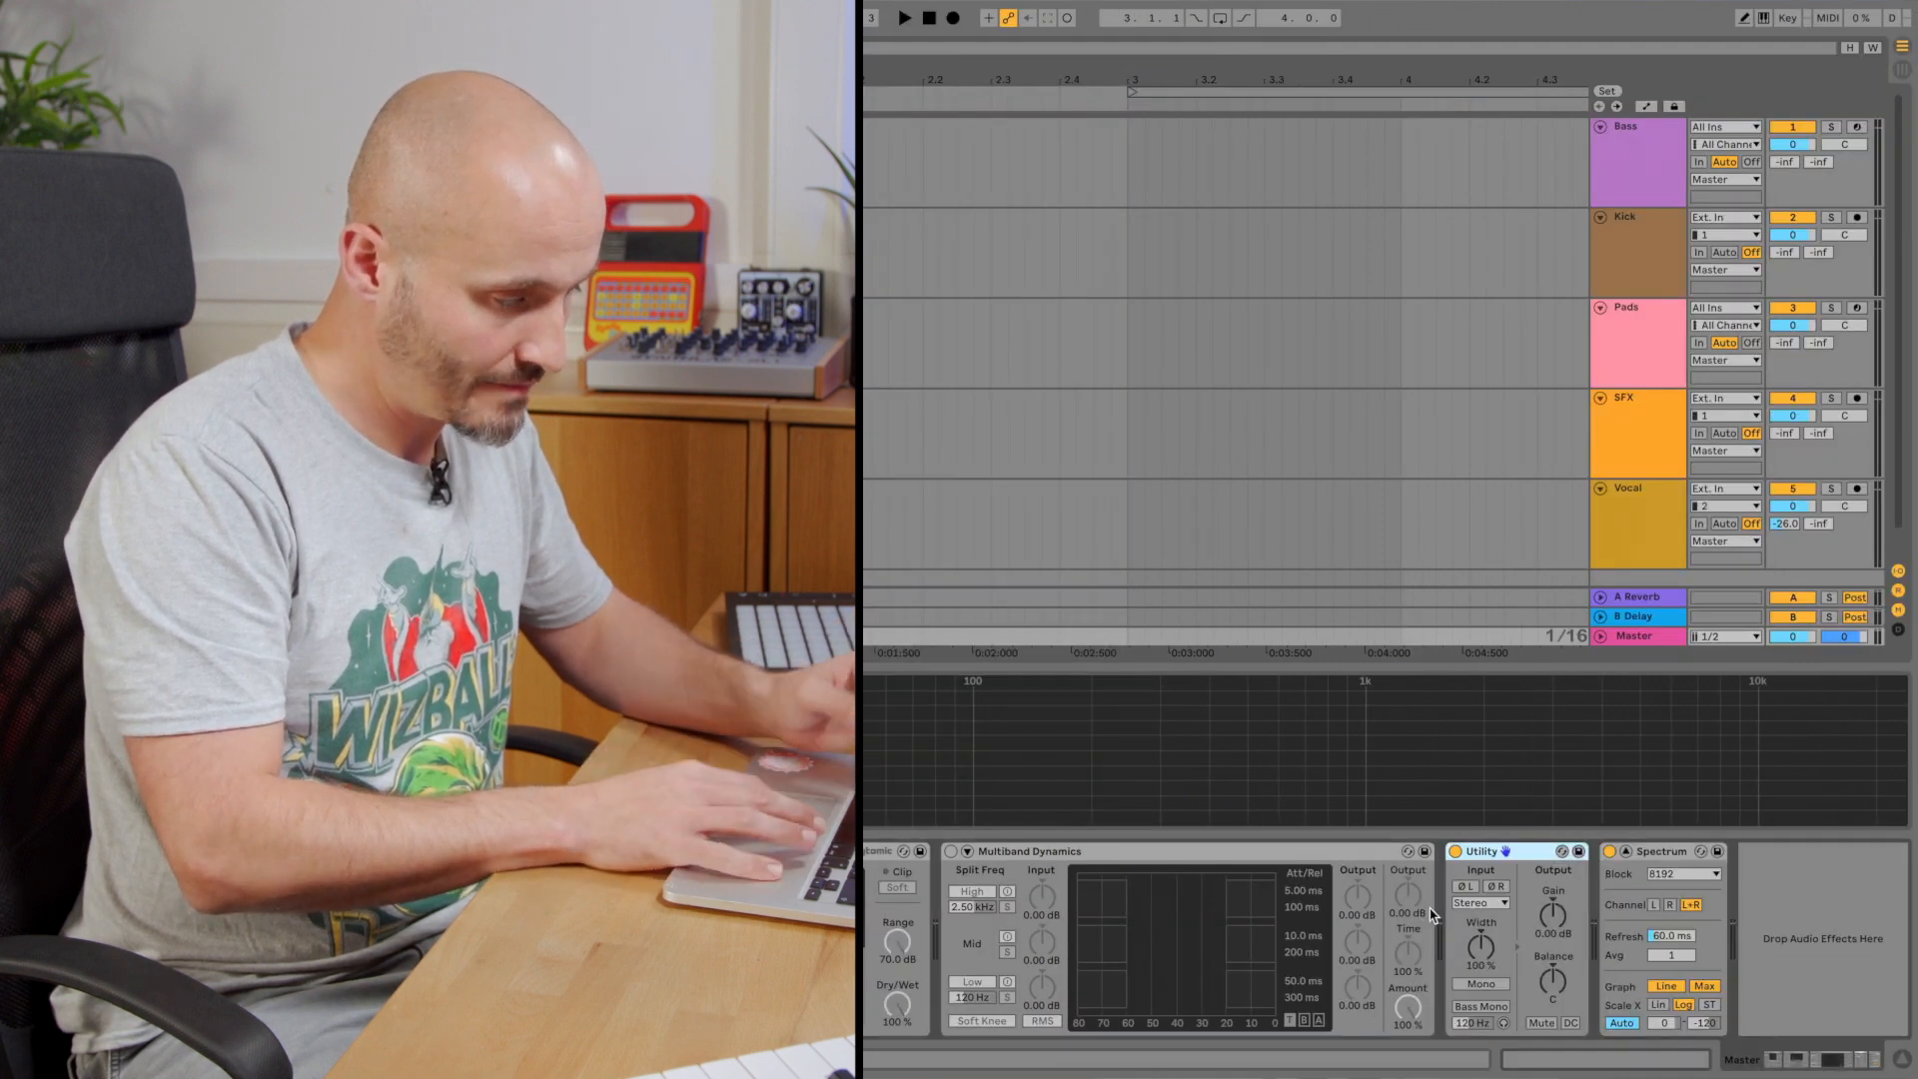
left_click(1500, 990)
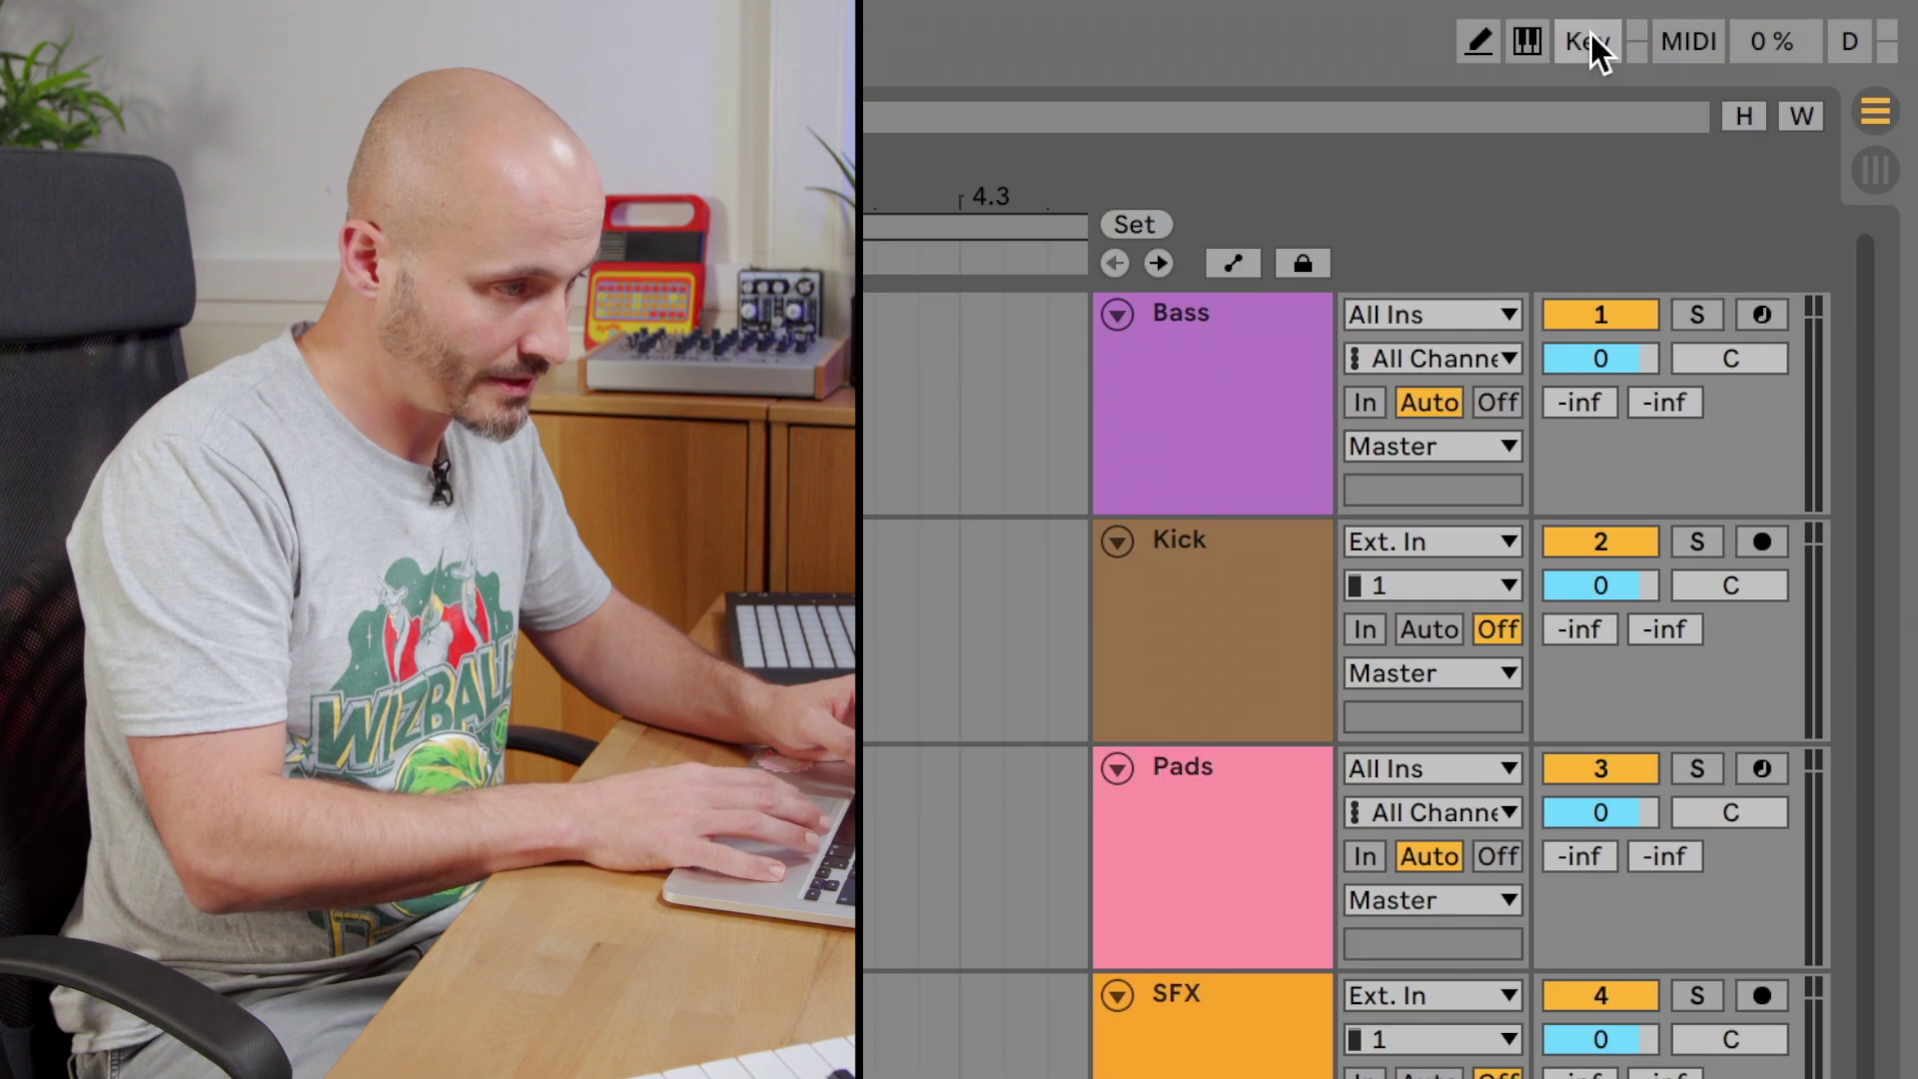
left_click(1591, 33)
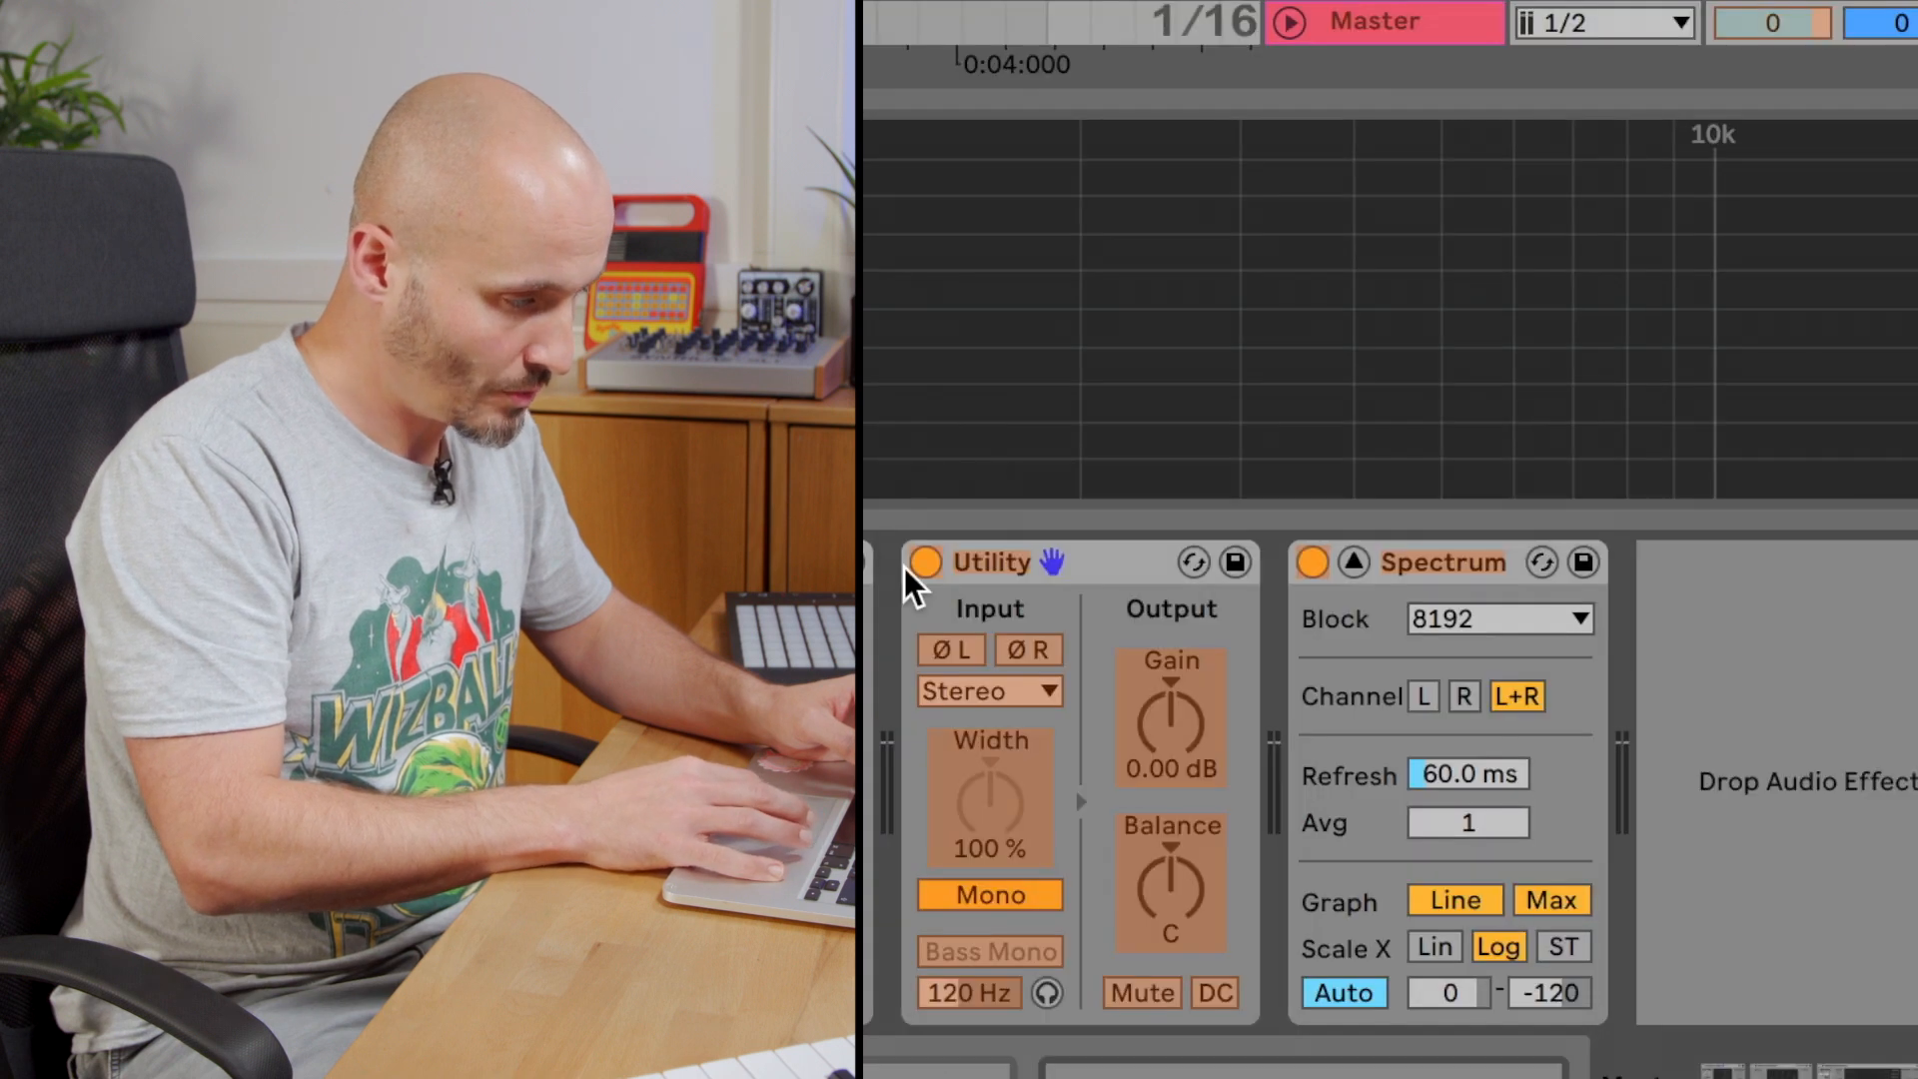
key("1")
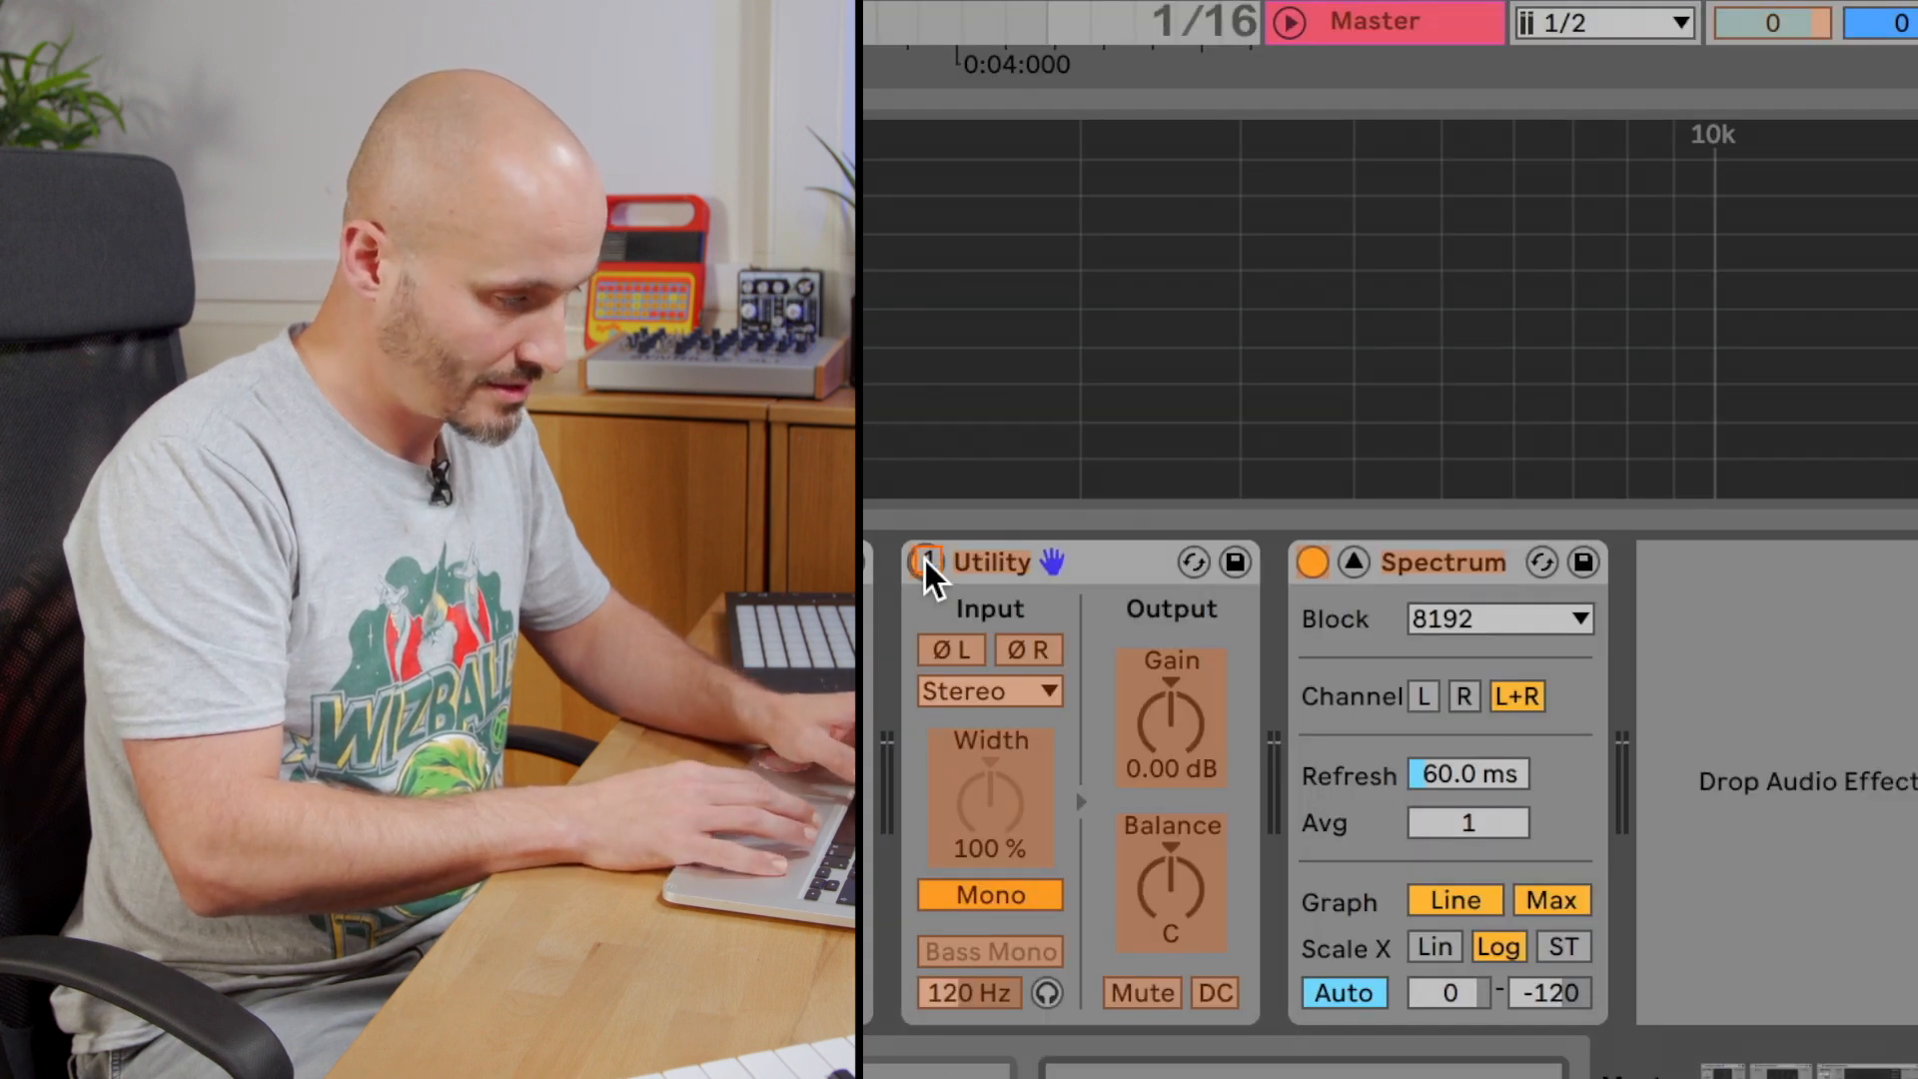
key("ctrl+k")
key("1")
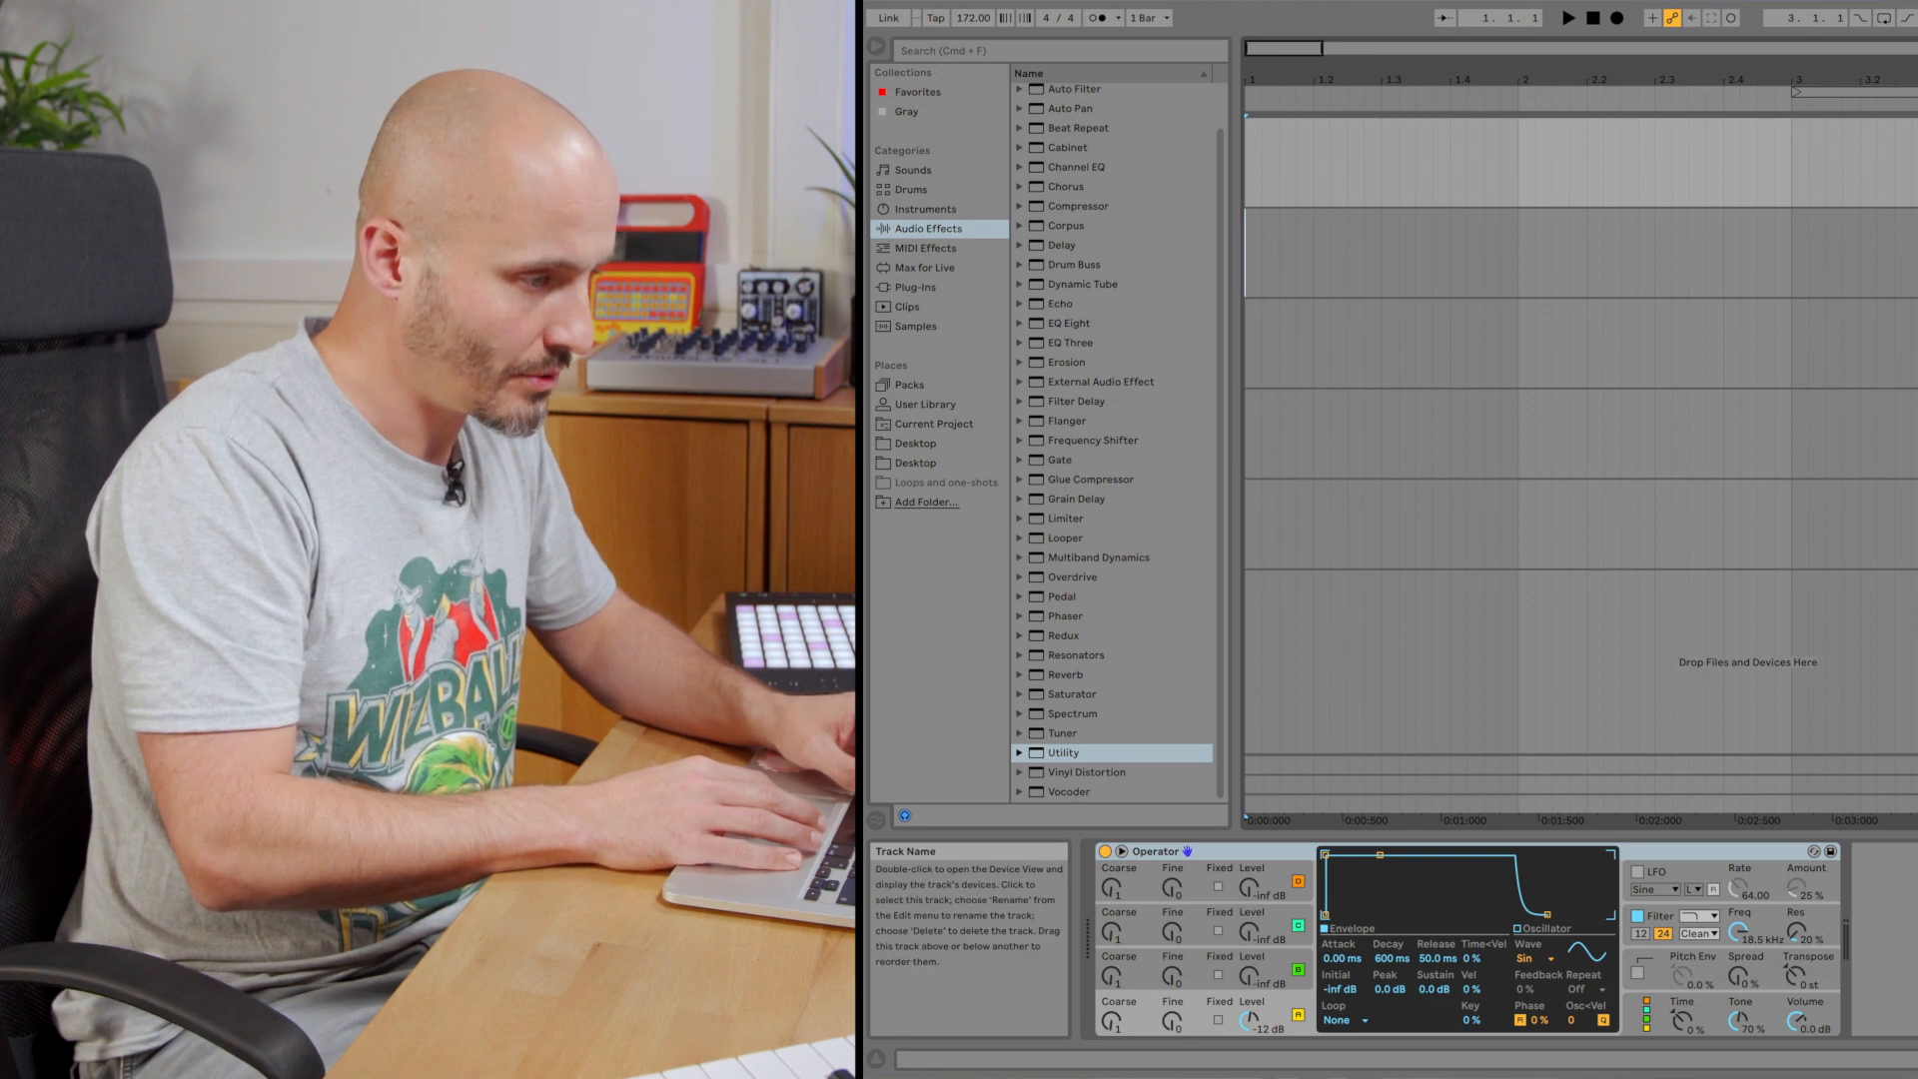
Create a one-bar MIDI clip at the start of the Bass track and draw a few notes around C3.
key("Down")
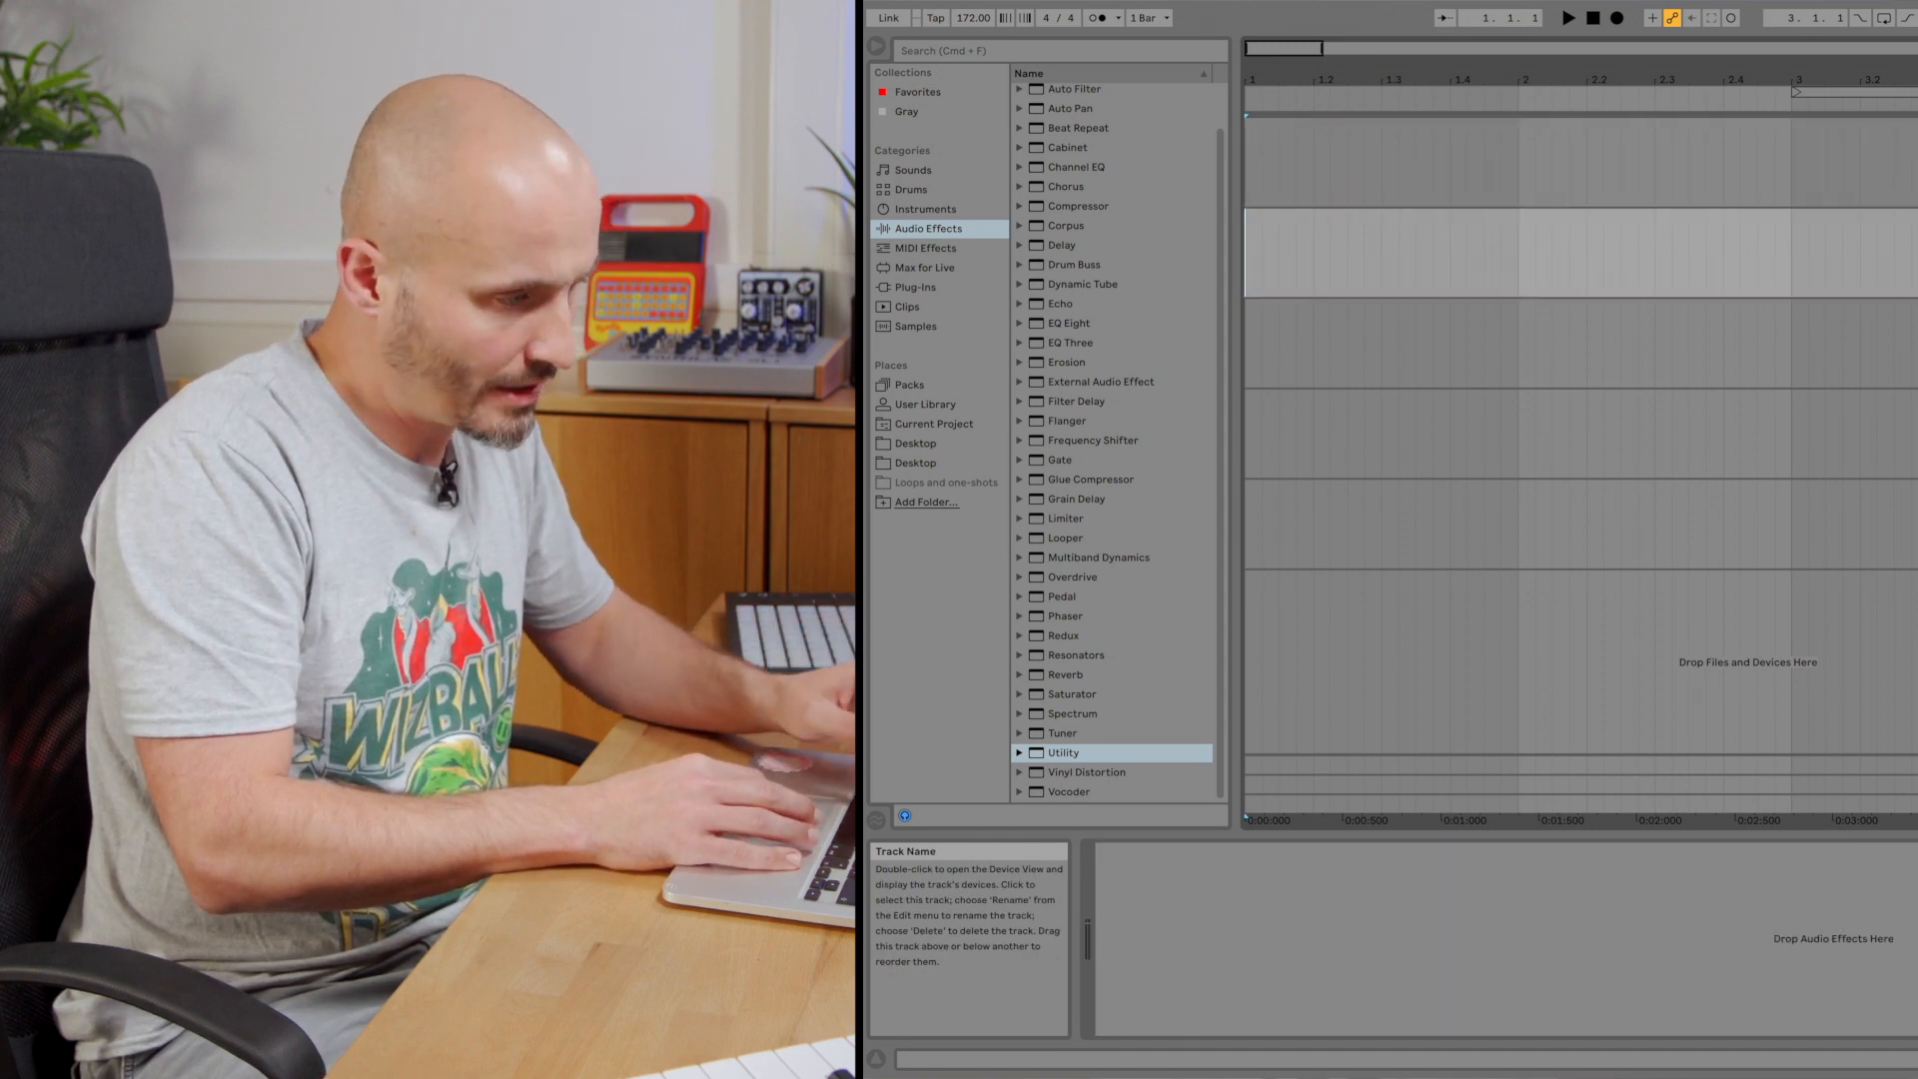
key("Down")
key("Down")
key("Down")
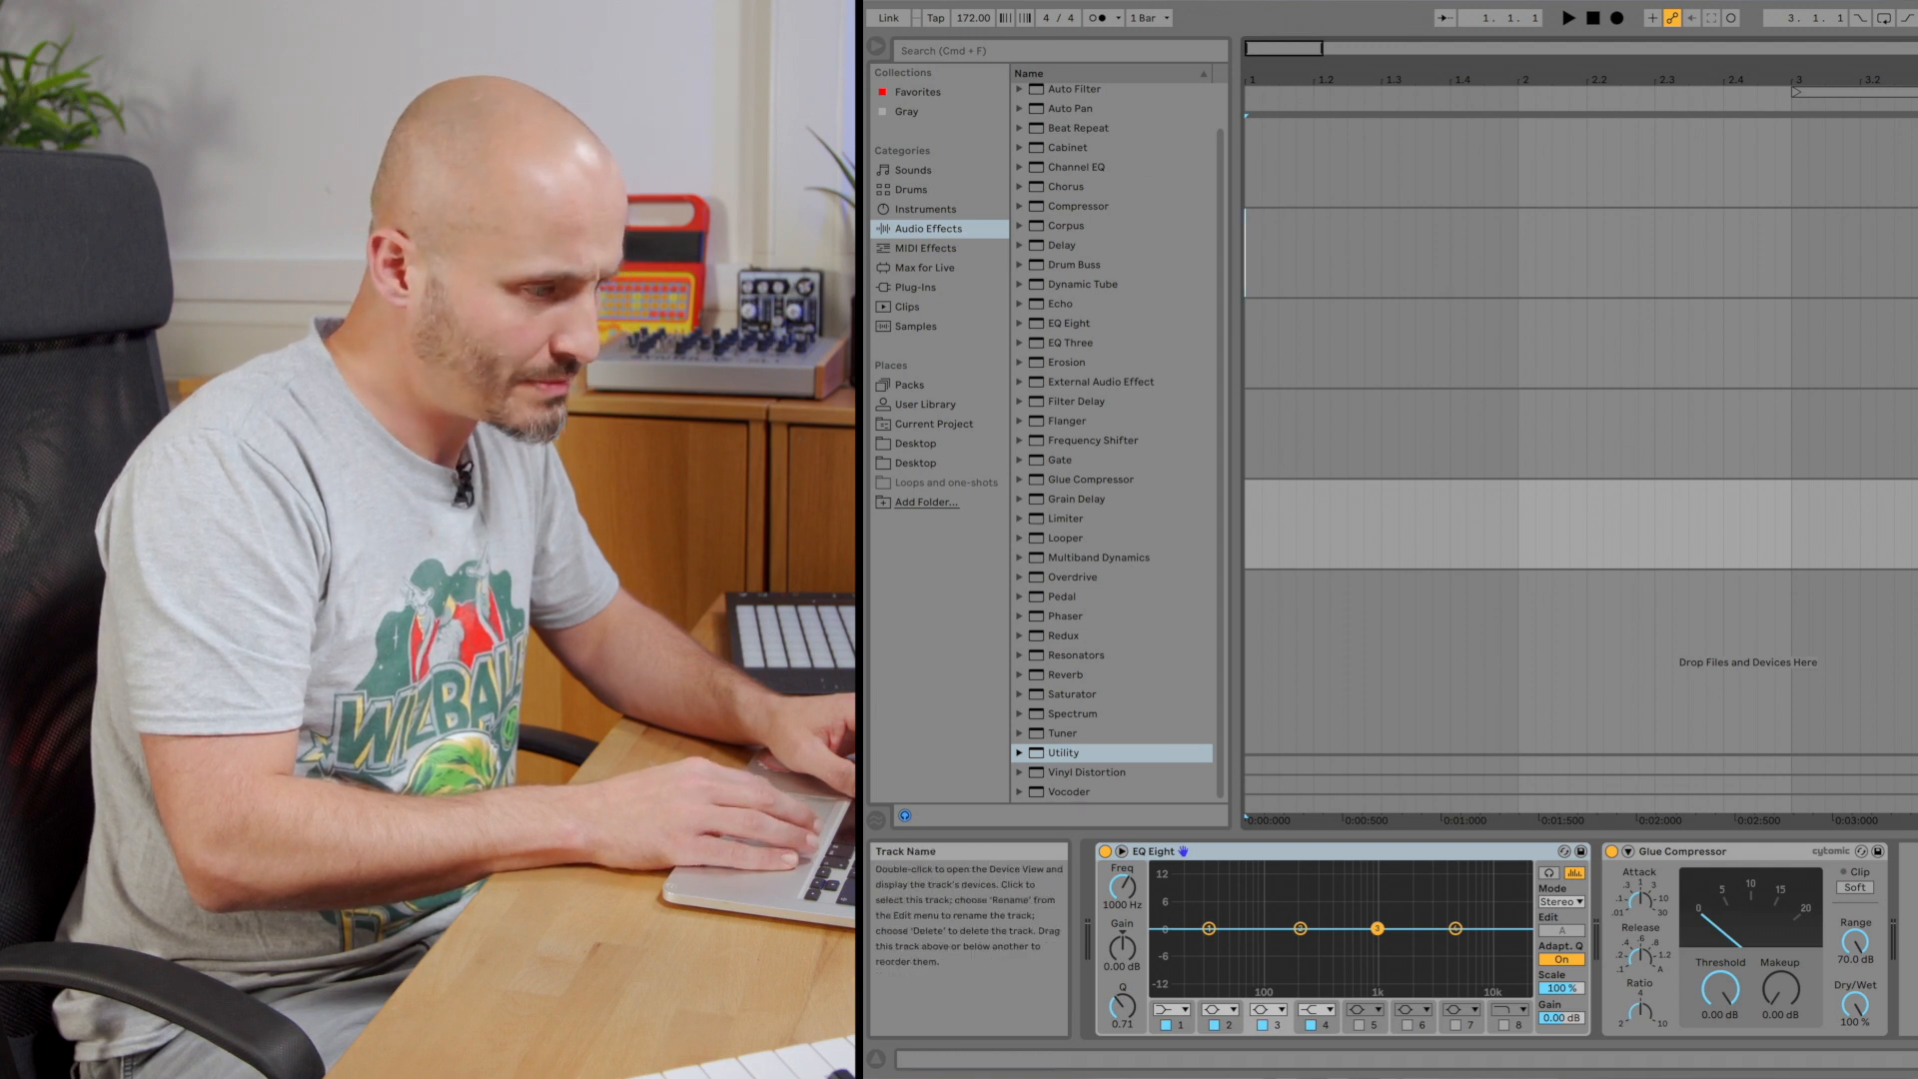
key("Up")
key("Up")
key("Up")
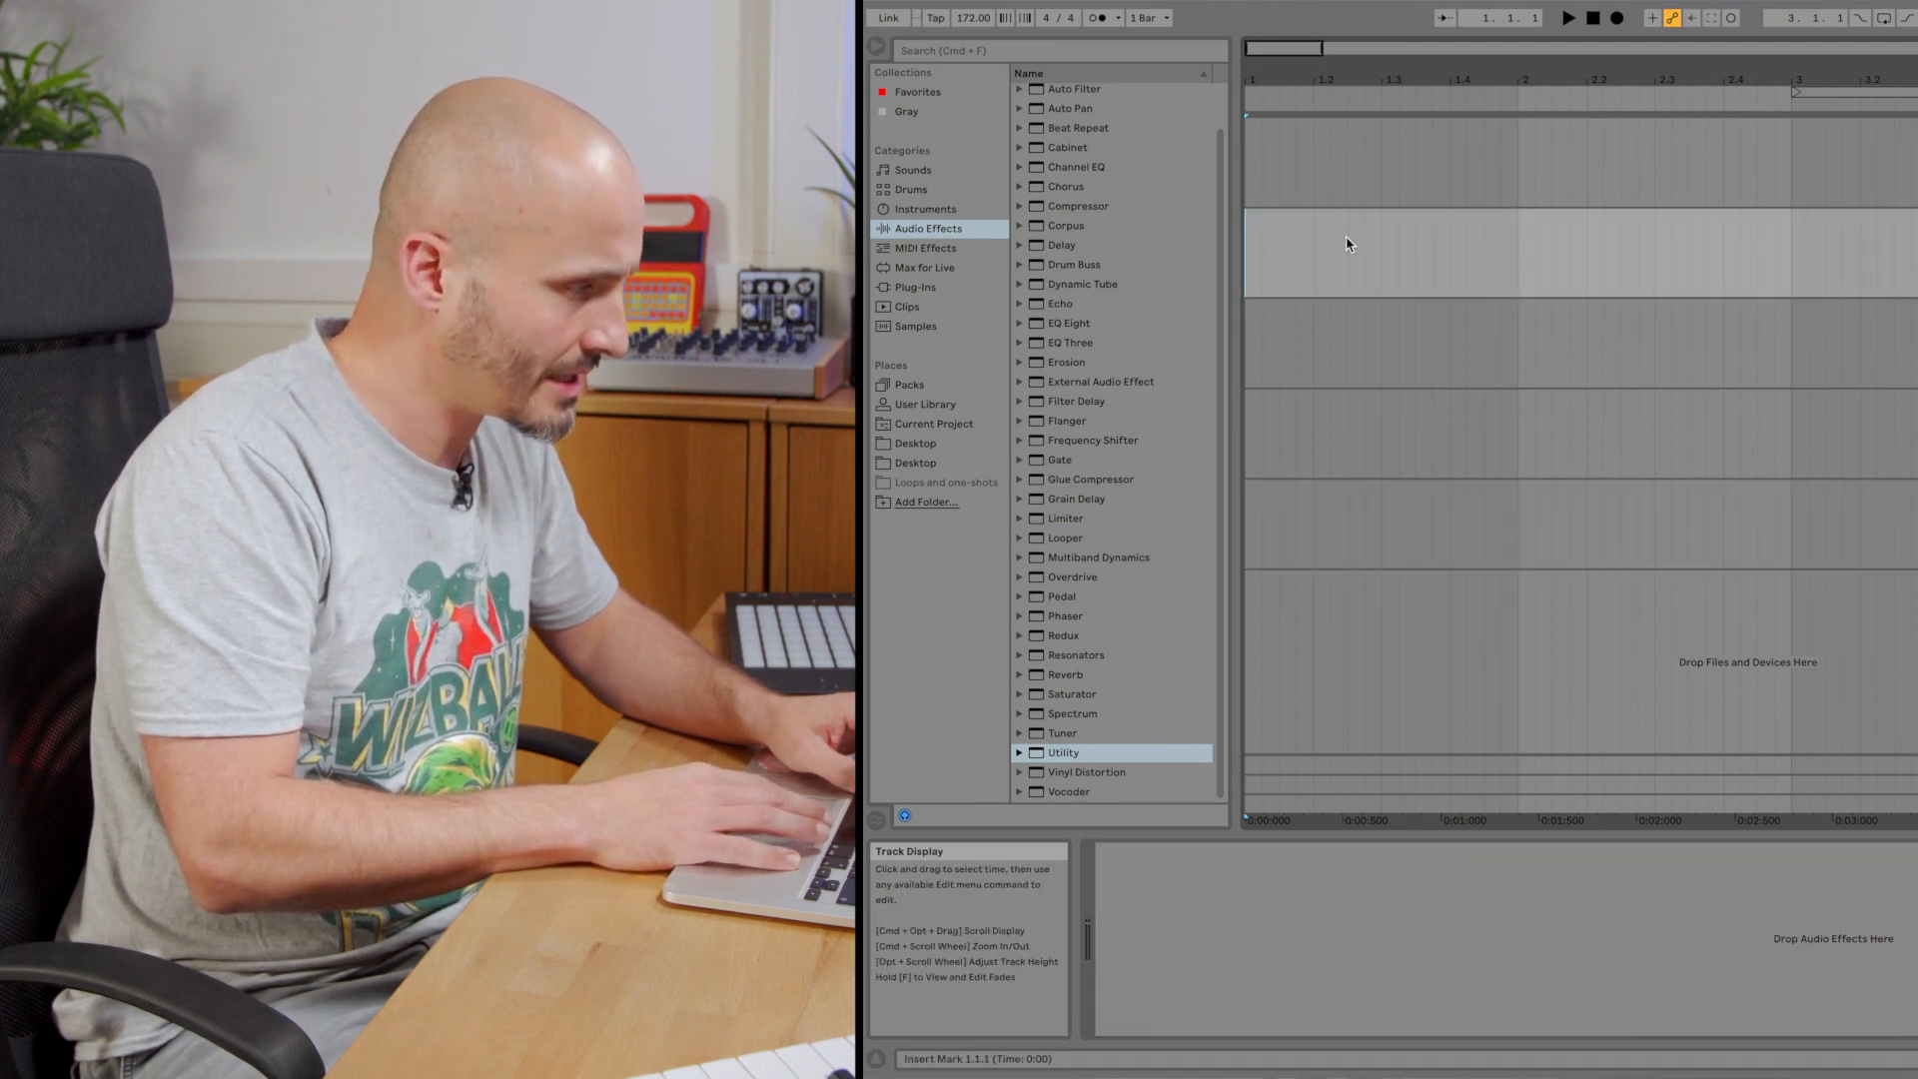
left_click(1430, 179)
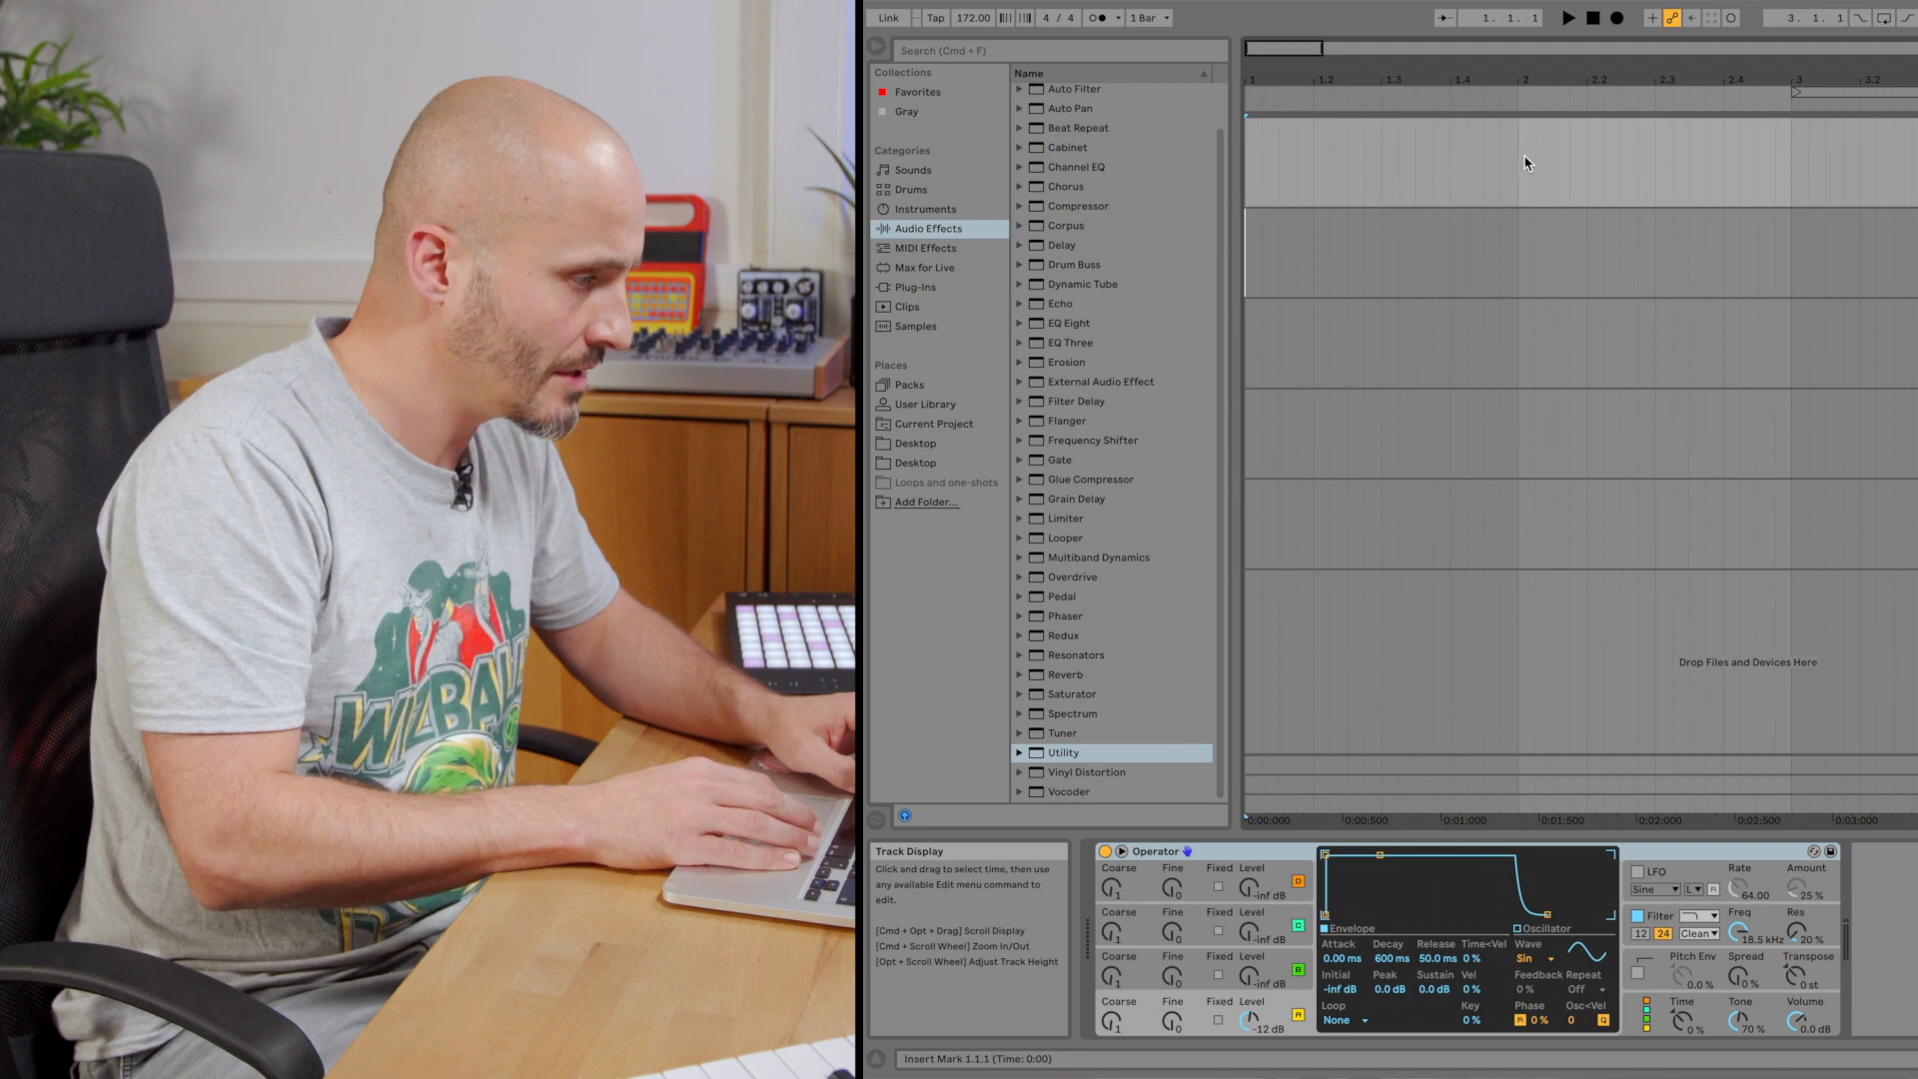
left_click_drag(1526, 162, 1259, 158)
key("ctrl+shift+m")
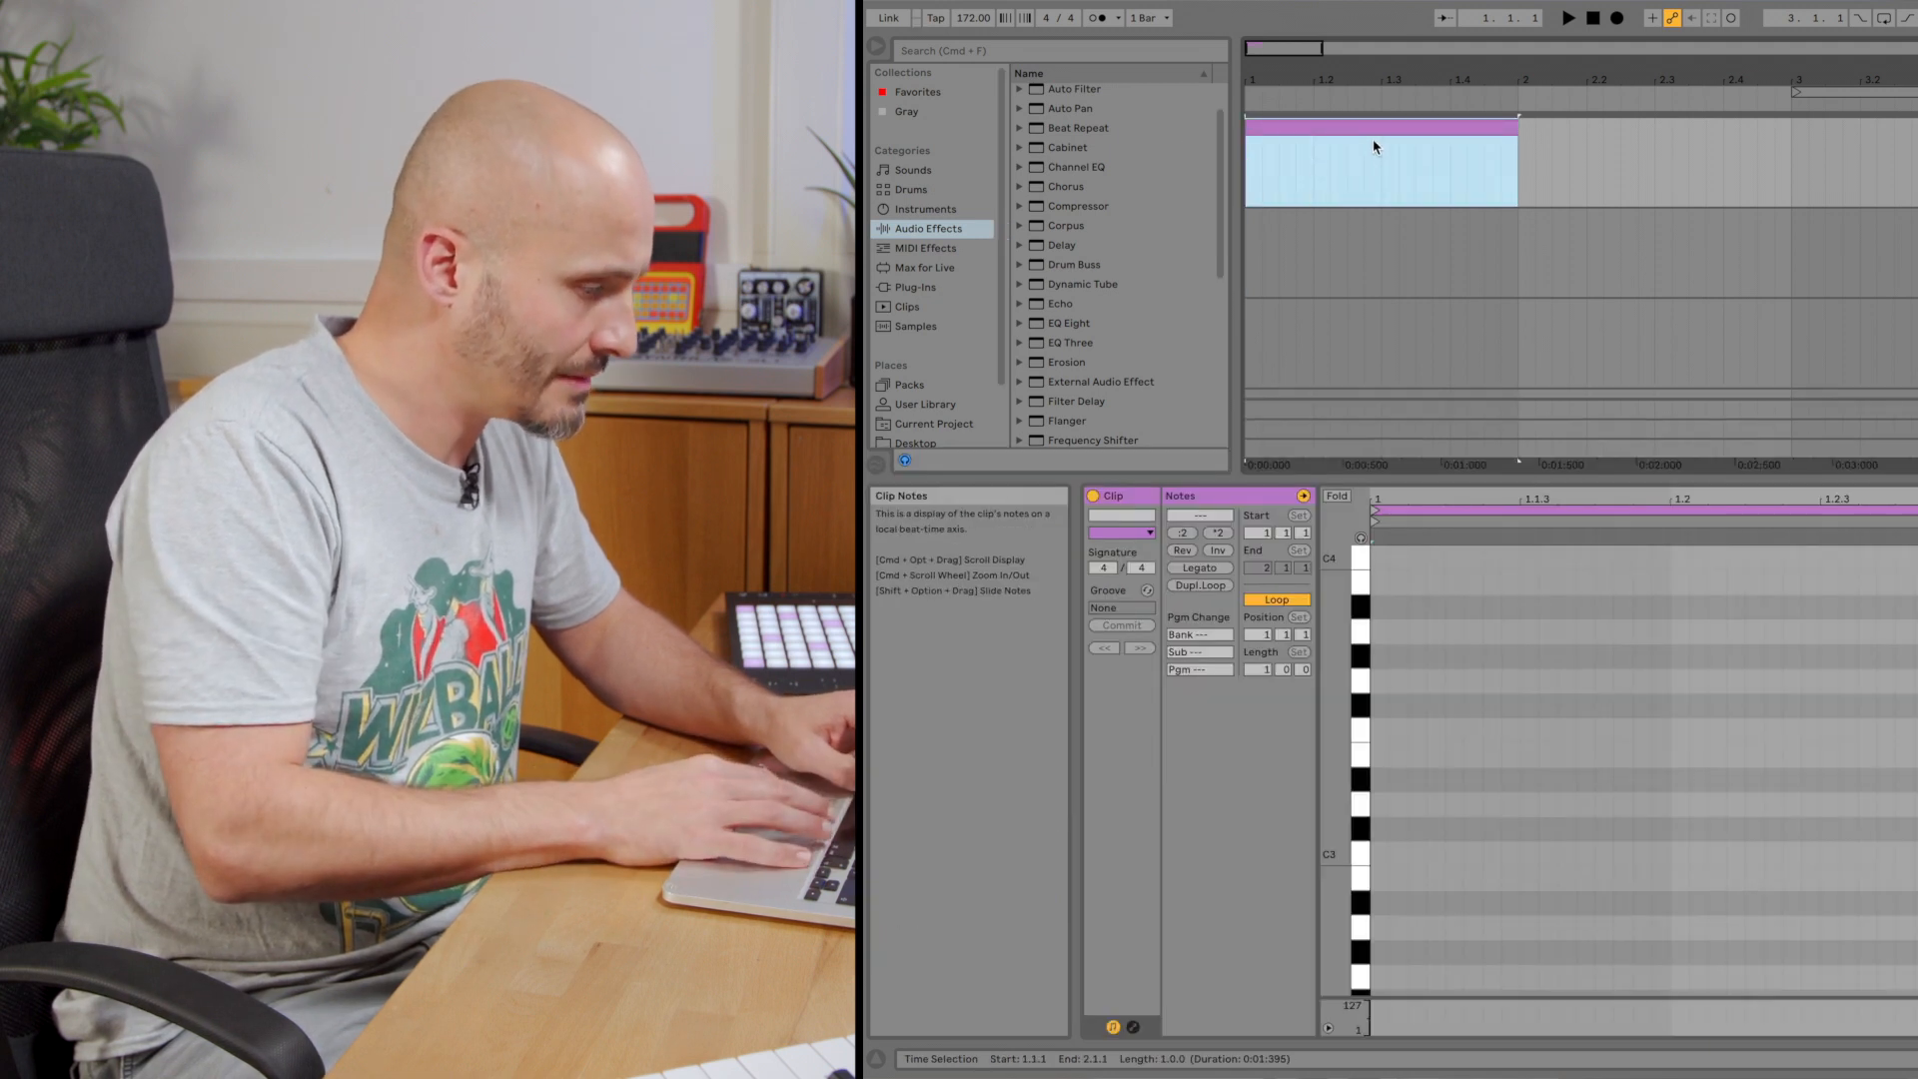
double_click(1385, 861)
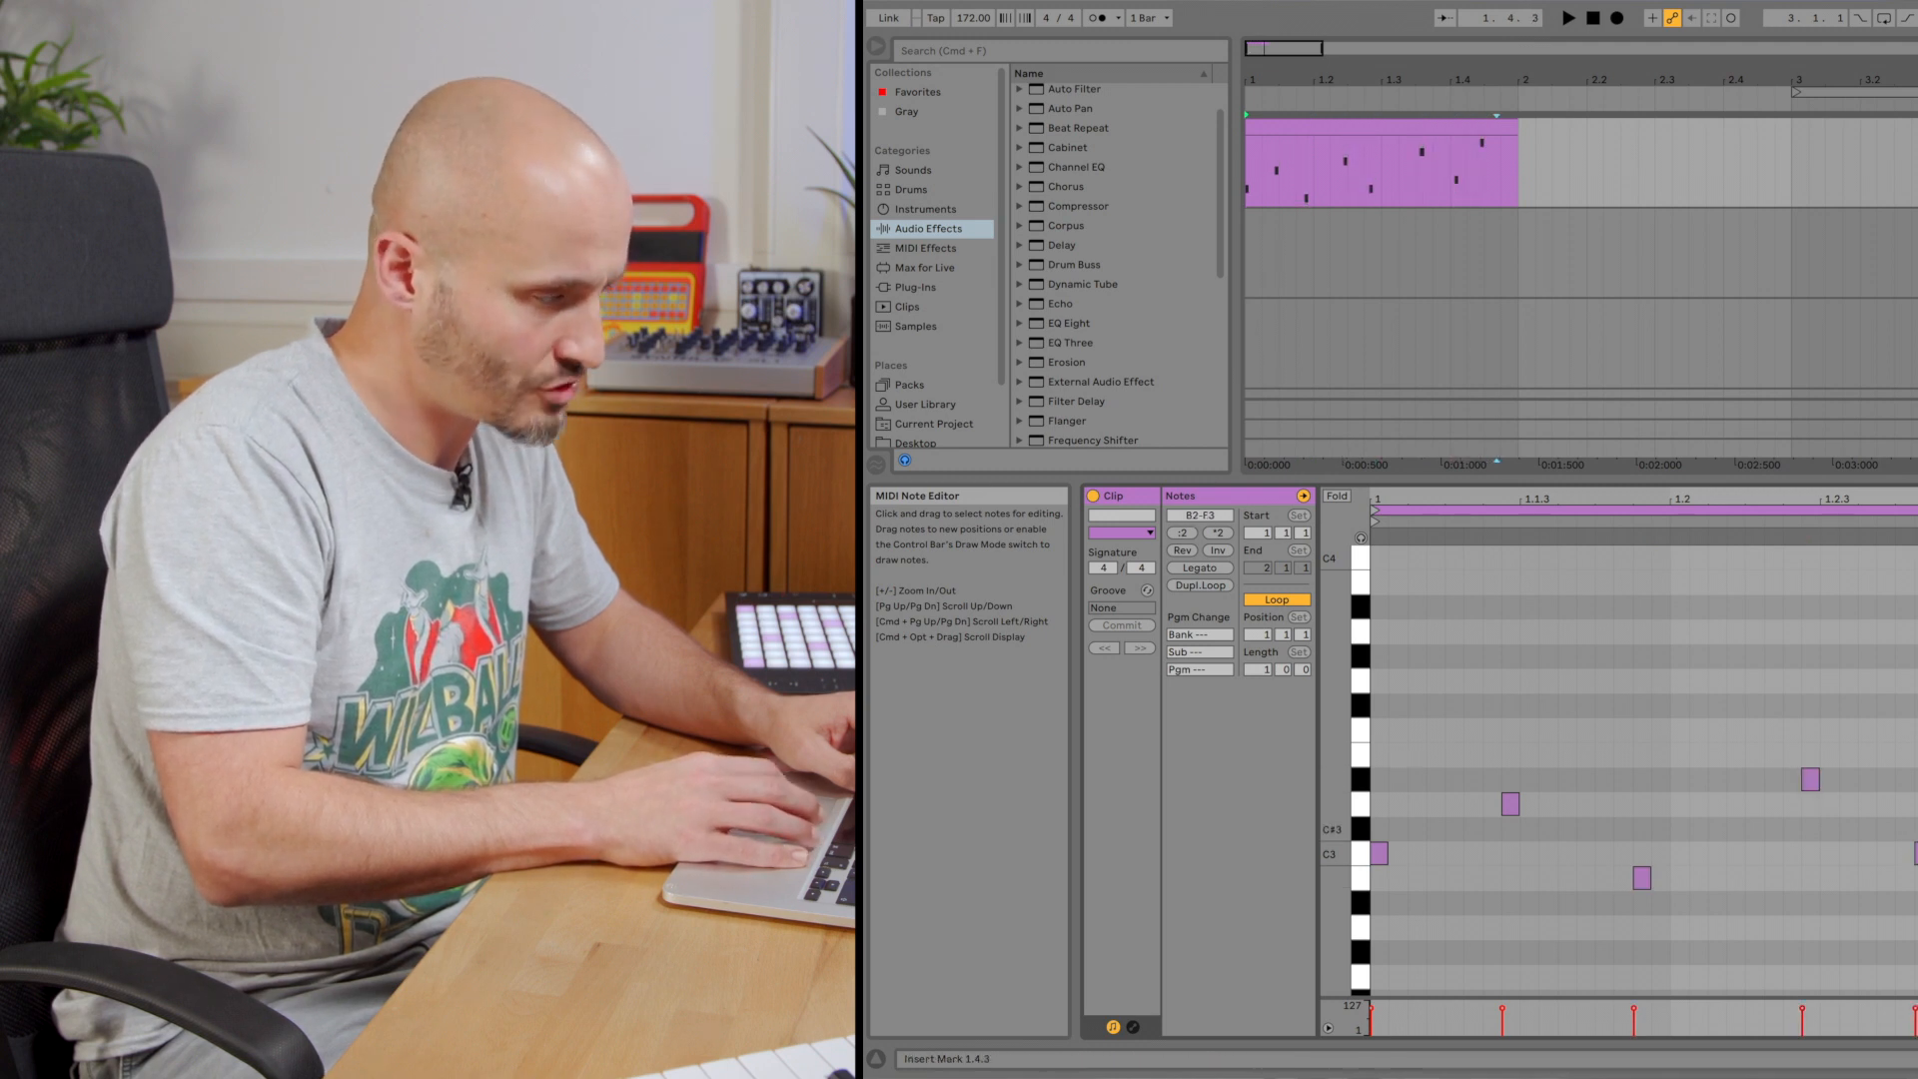
key("Up")
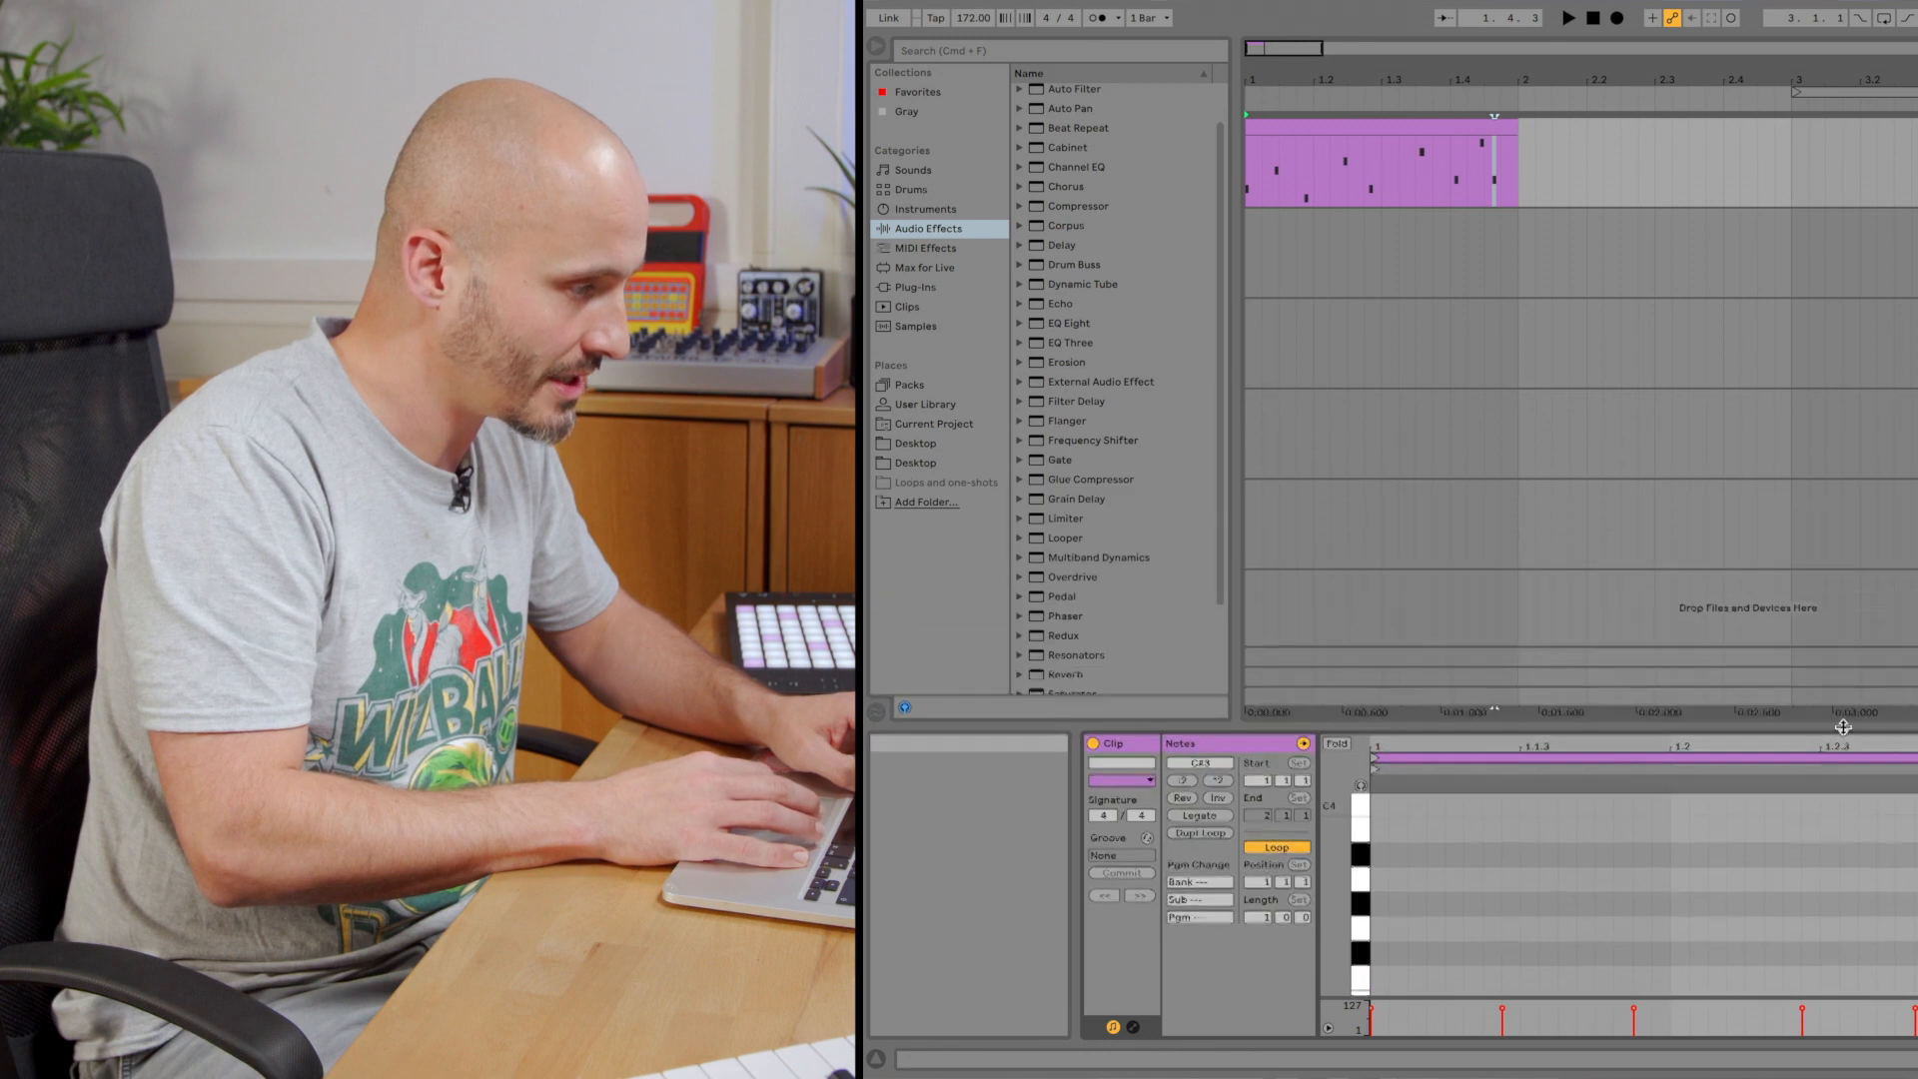
Shrink the clip detail view and set the song tempo to 140 BPM.
left_click_drag(1859, 479, 1859, 729)
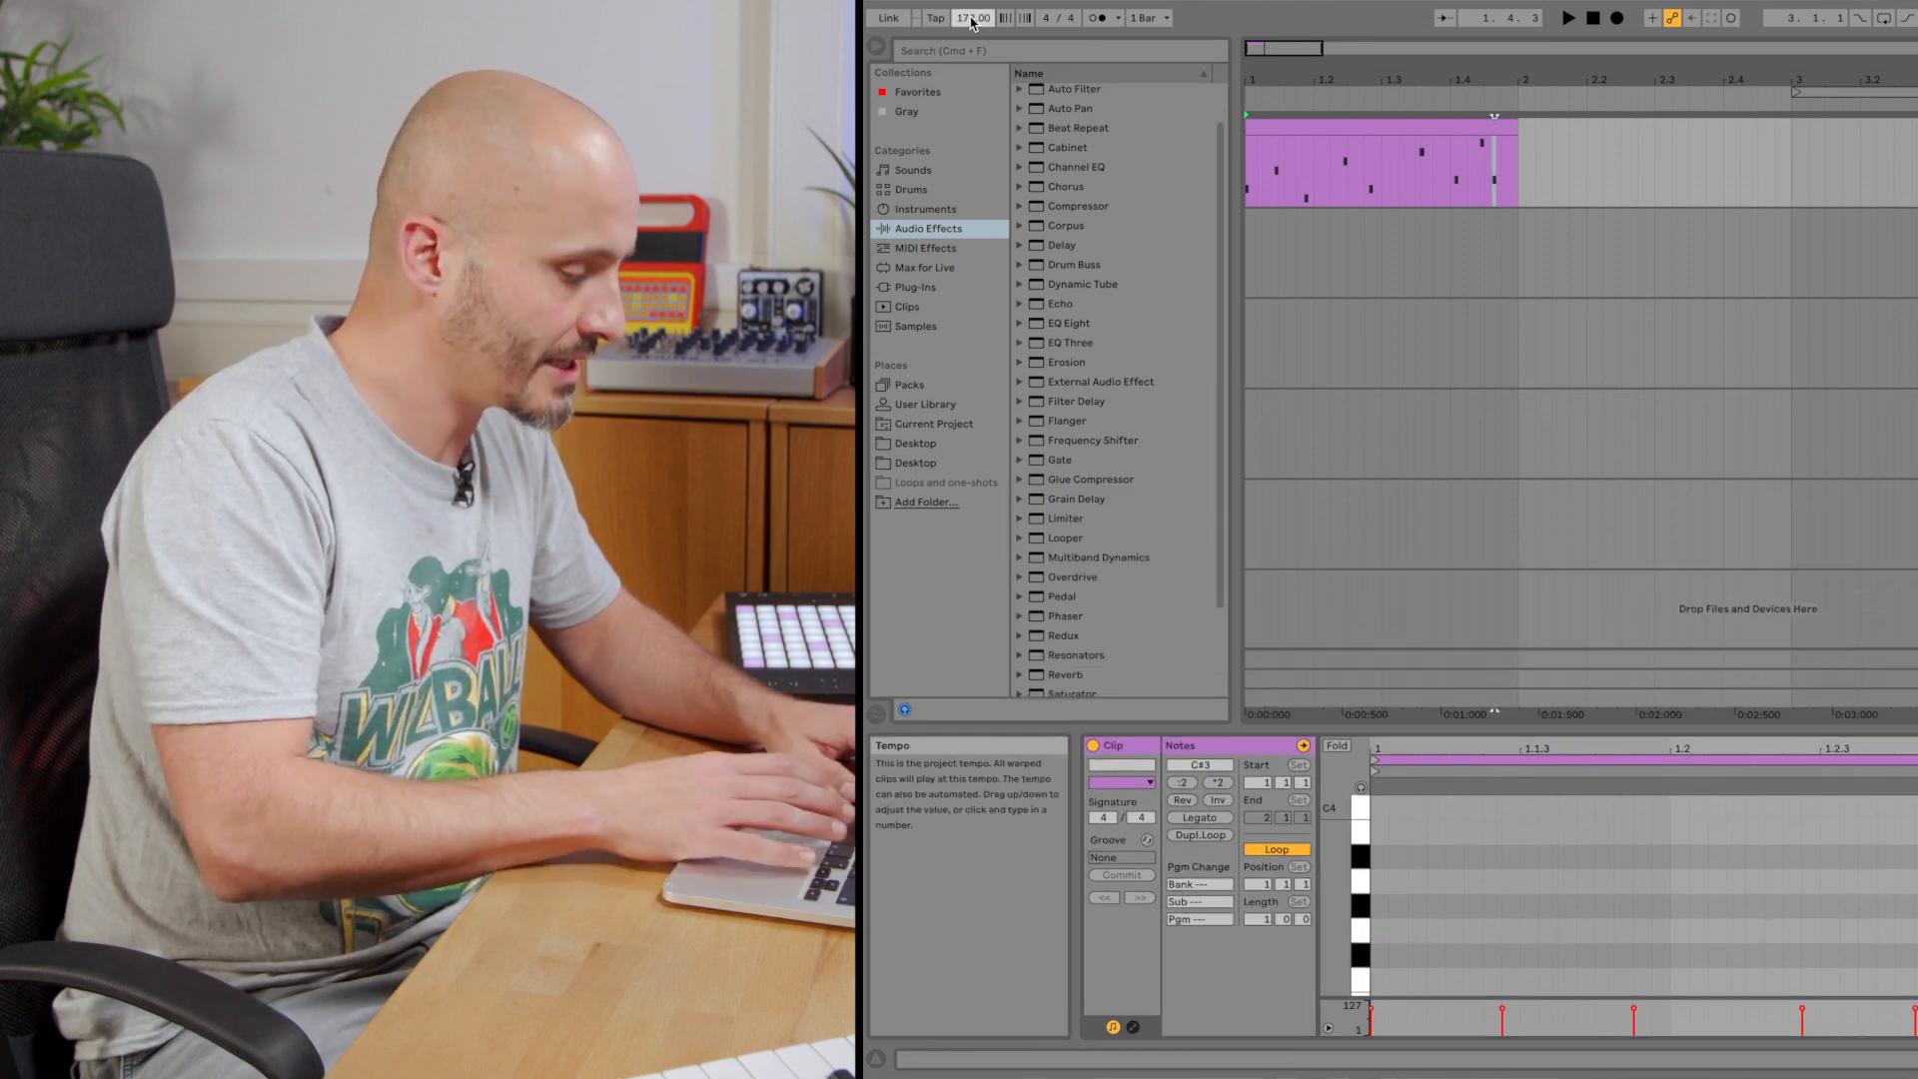
type("140")
key("Return")
left_click(1487, 146)
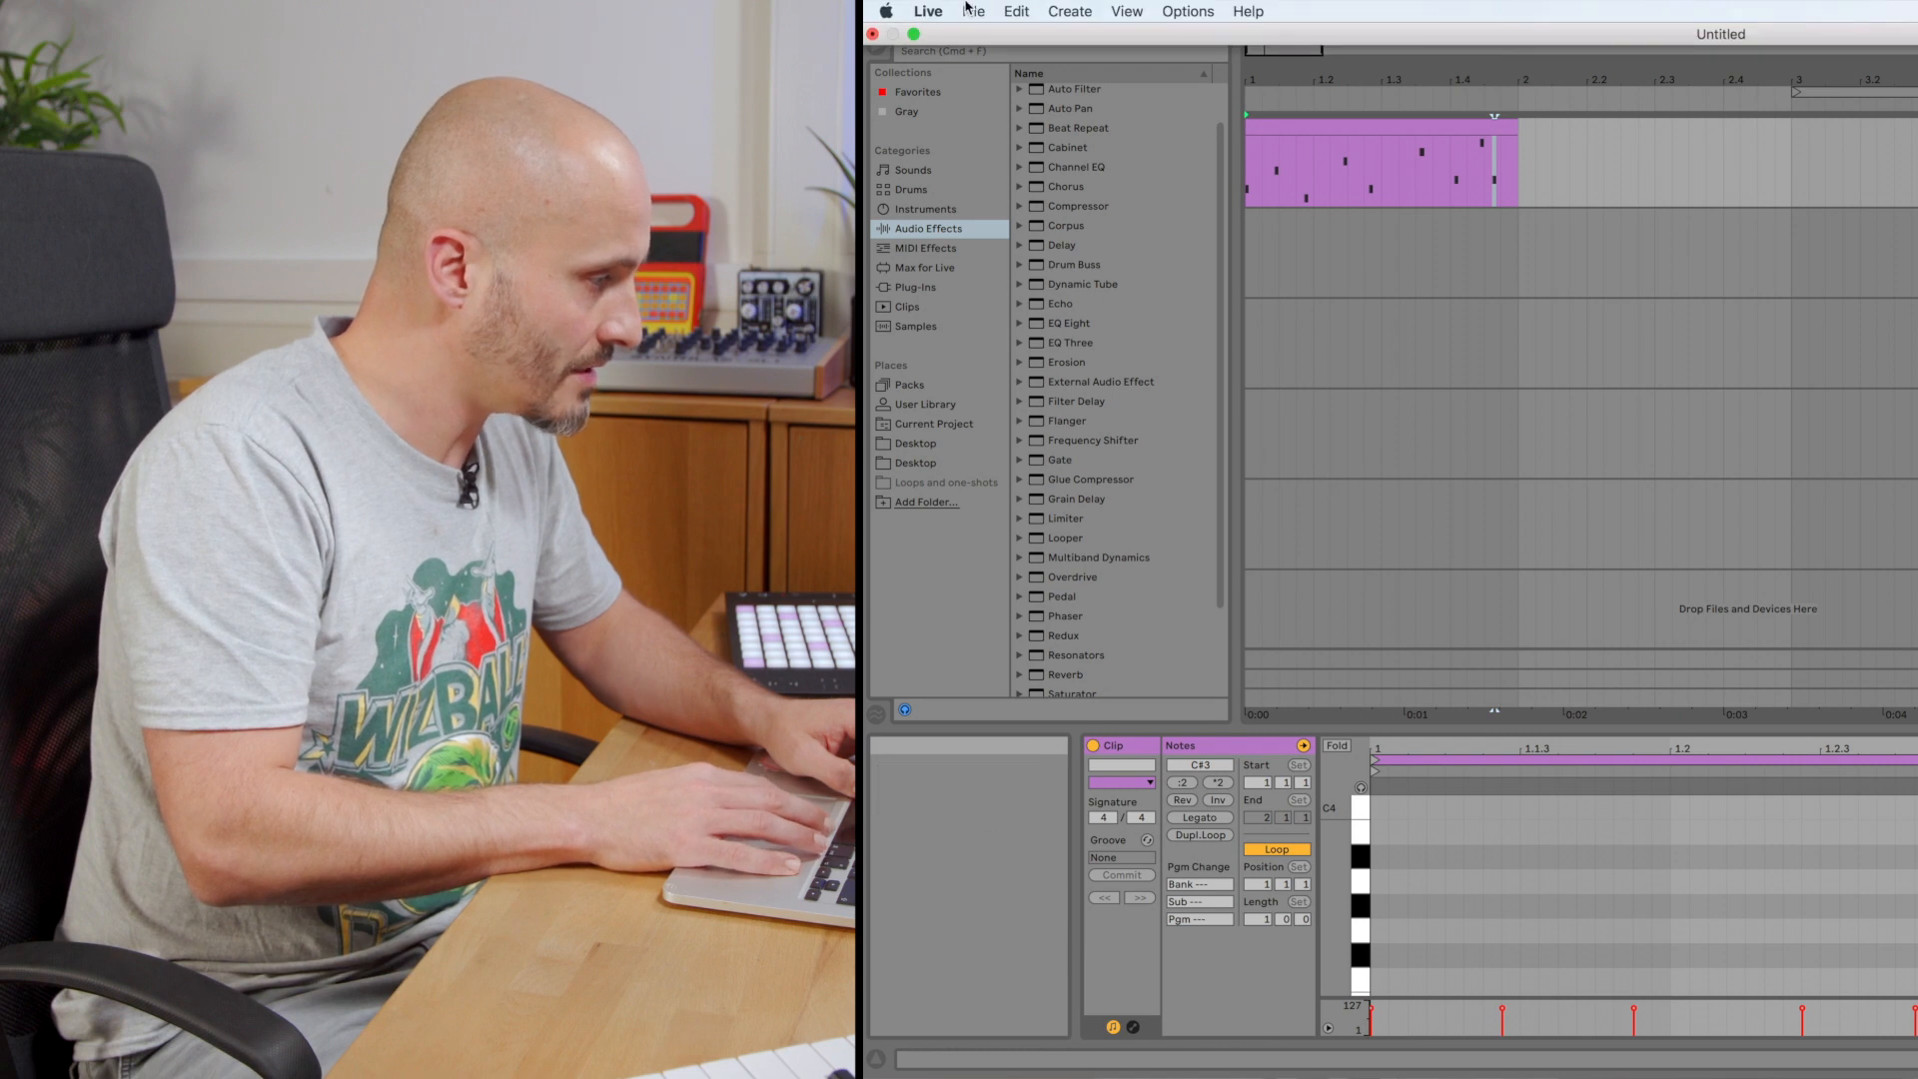
Save the Set to the Desktop as Dubstep Template, restore the browser and leave full screen.
left_click(971, 11)
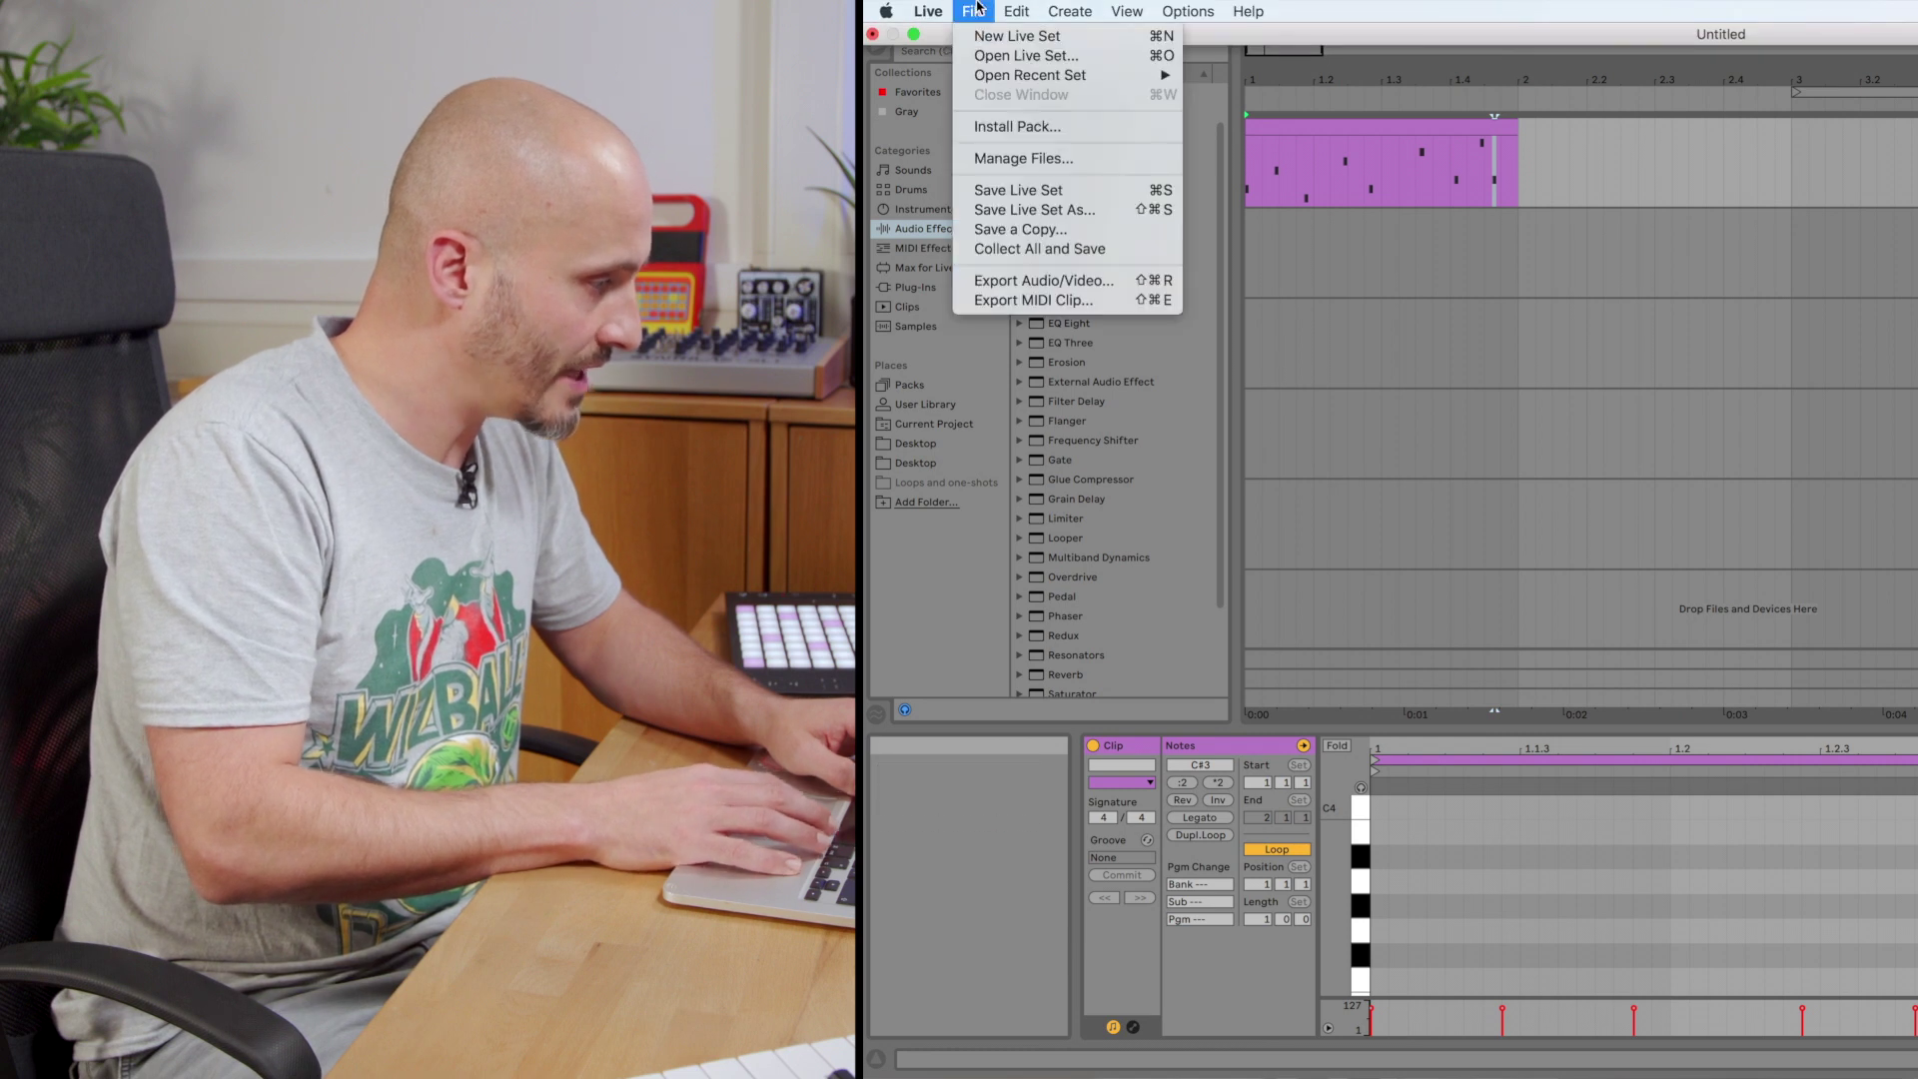
left_click(1060, 210)
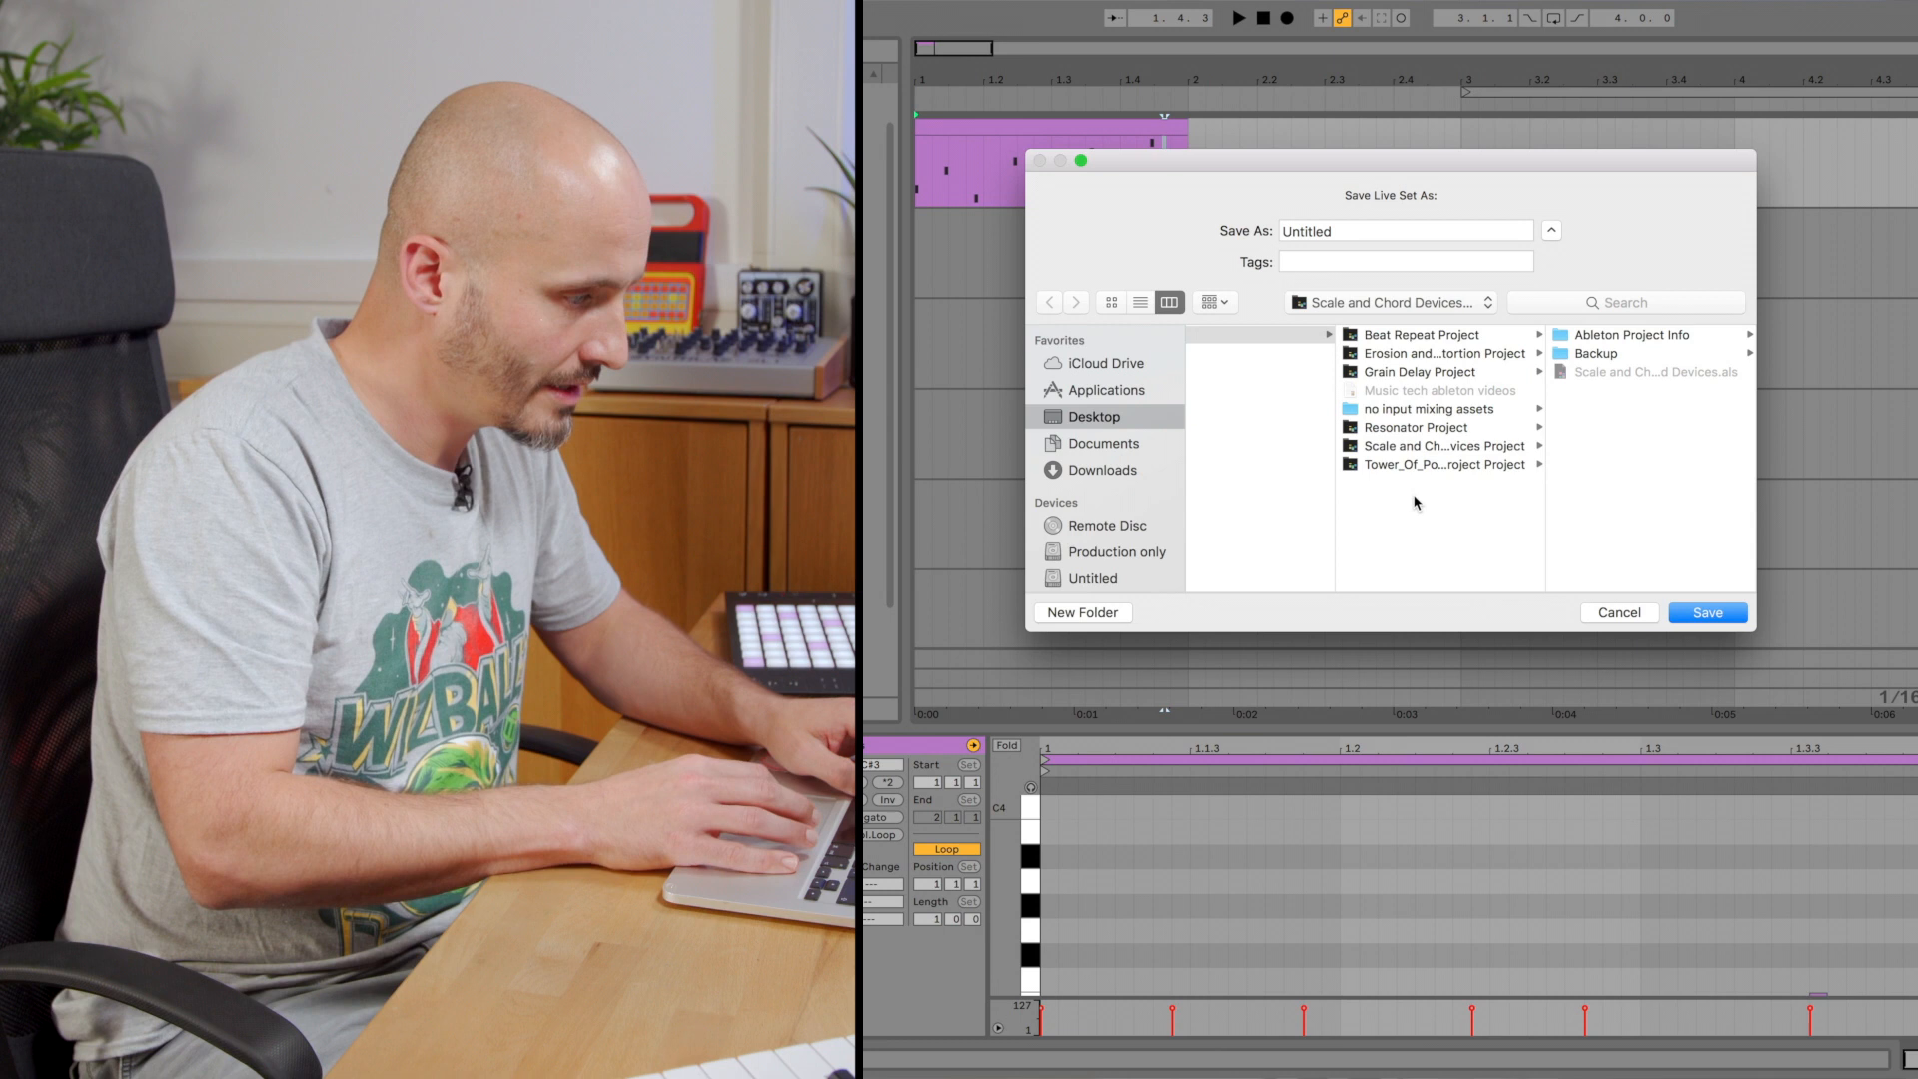
left_click(1260, 449)
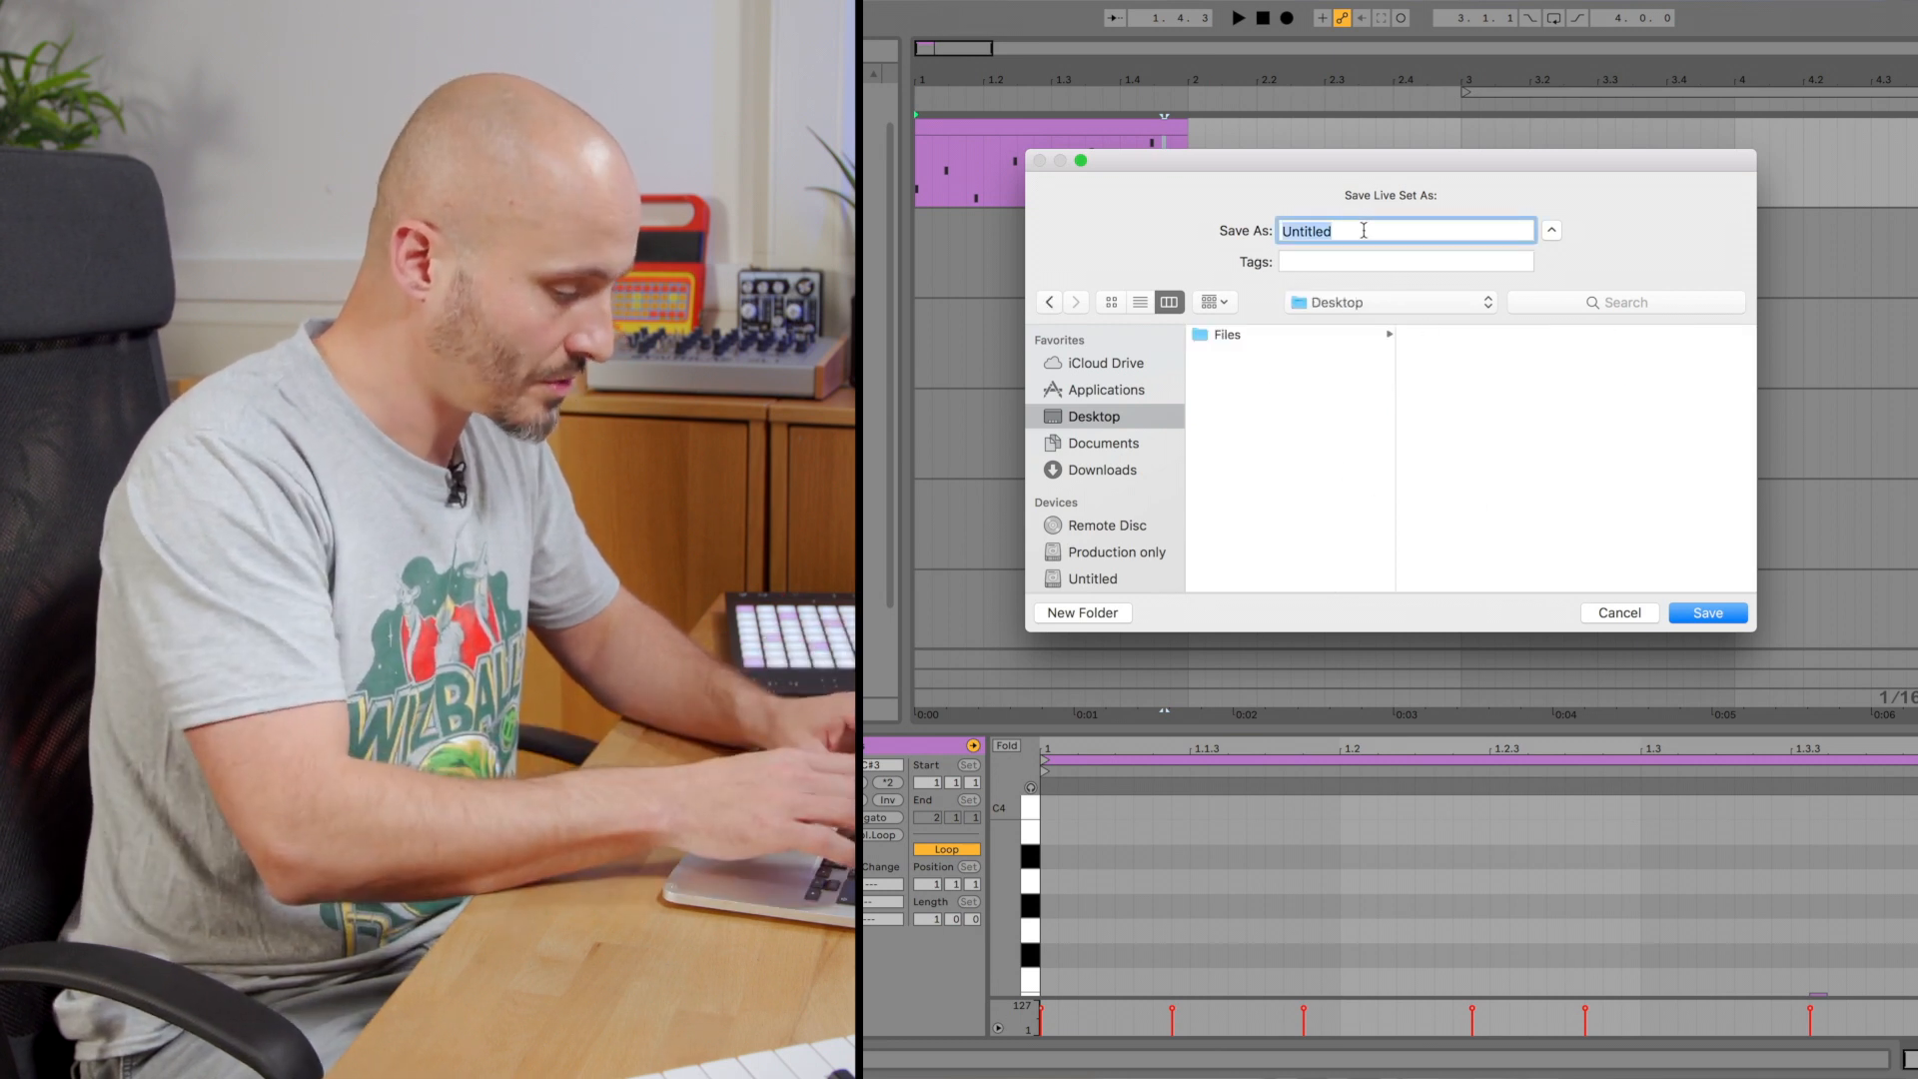
type("Dubstep")
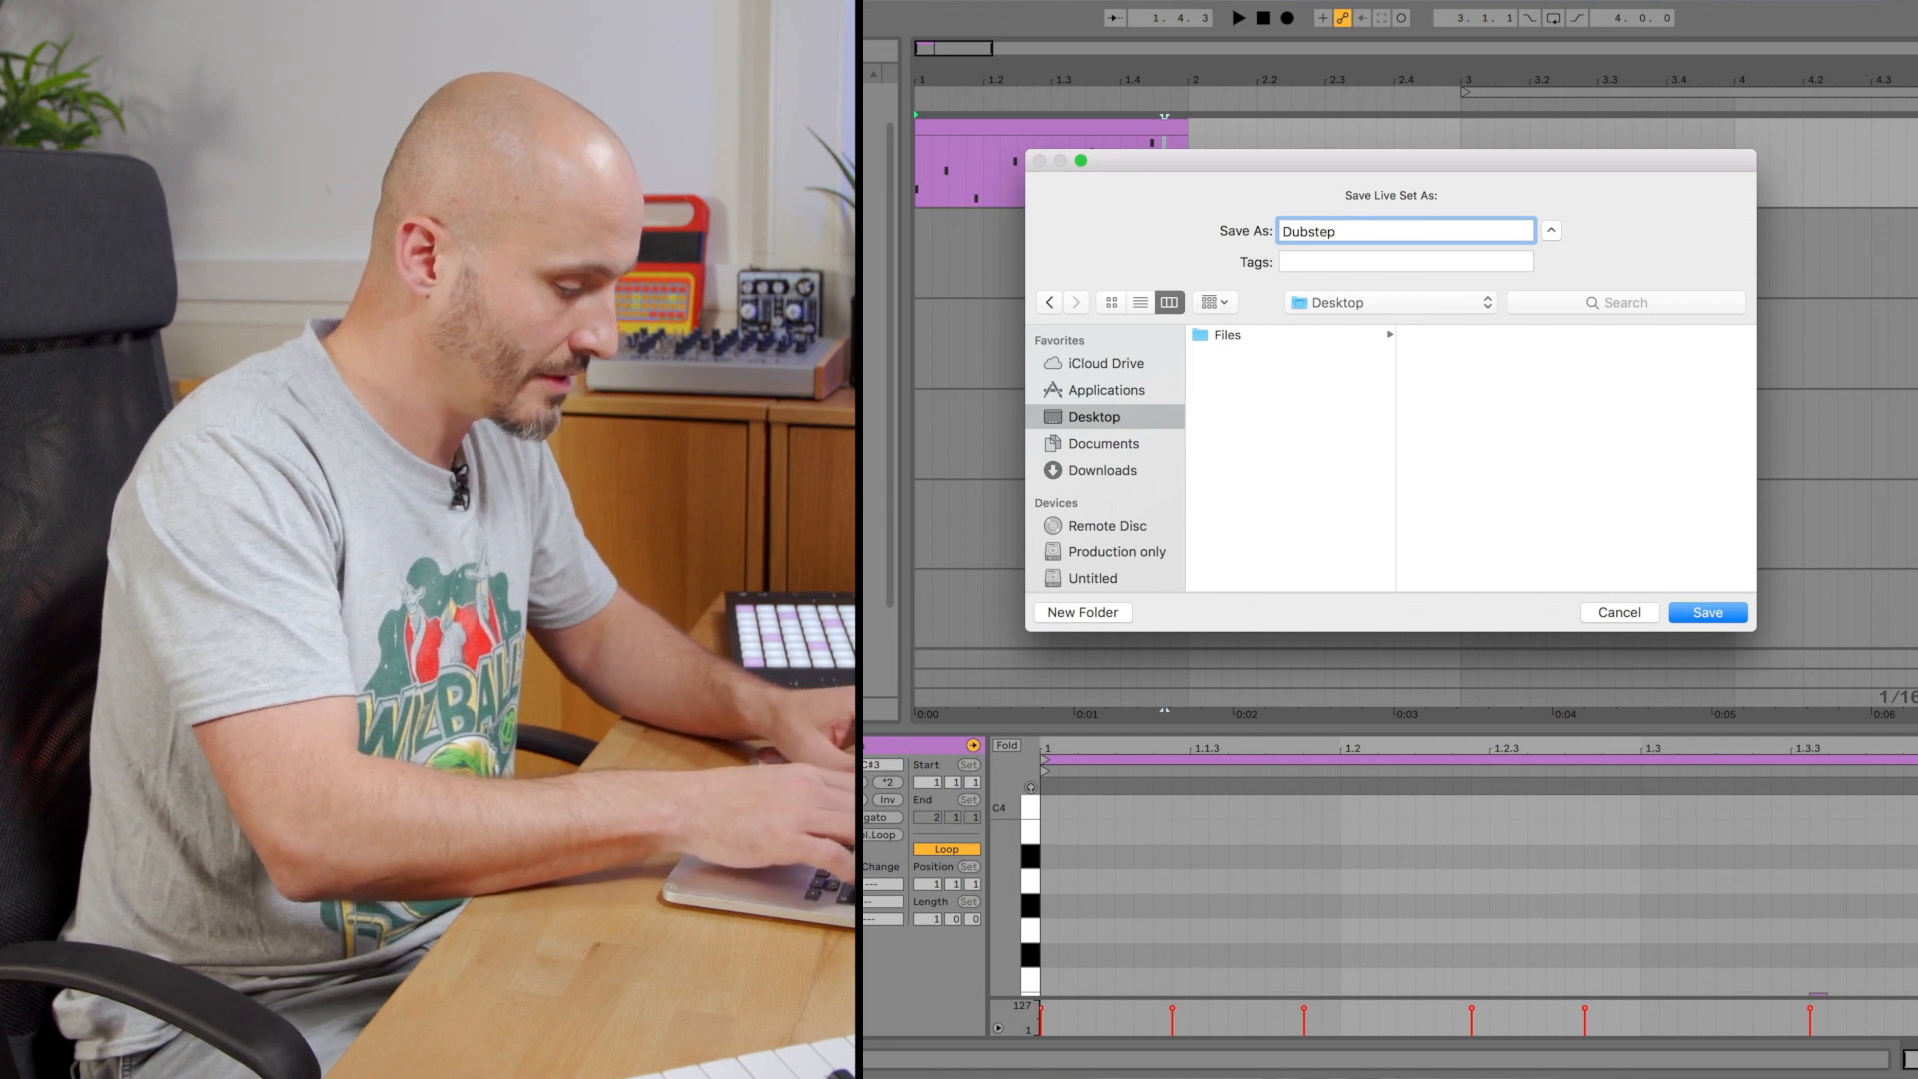
type(" Template")
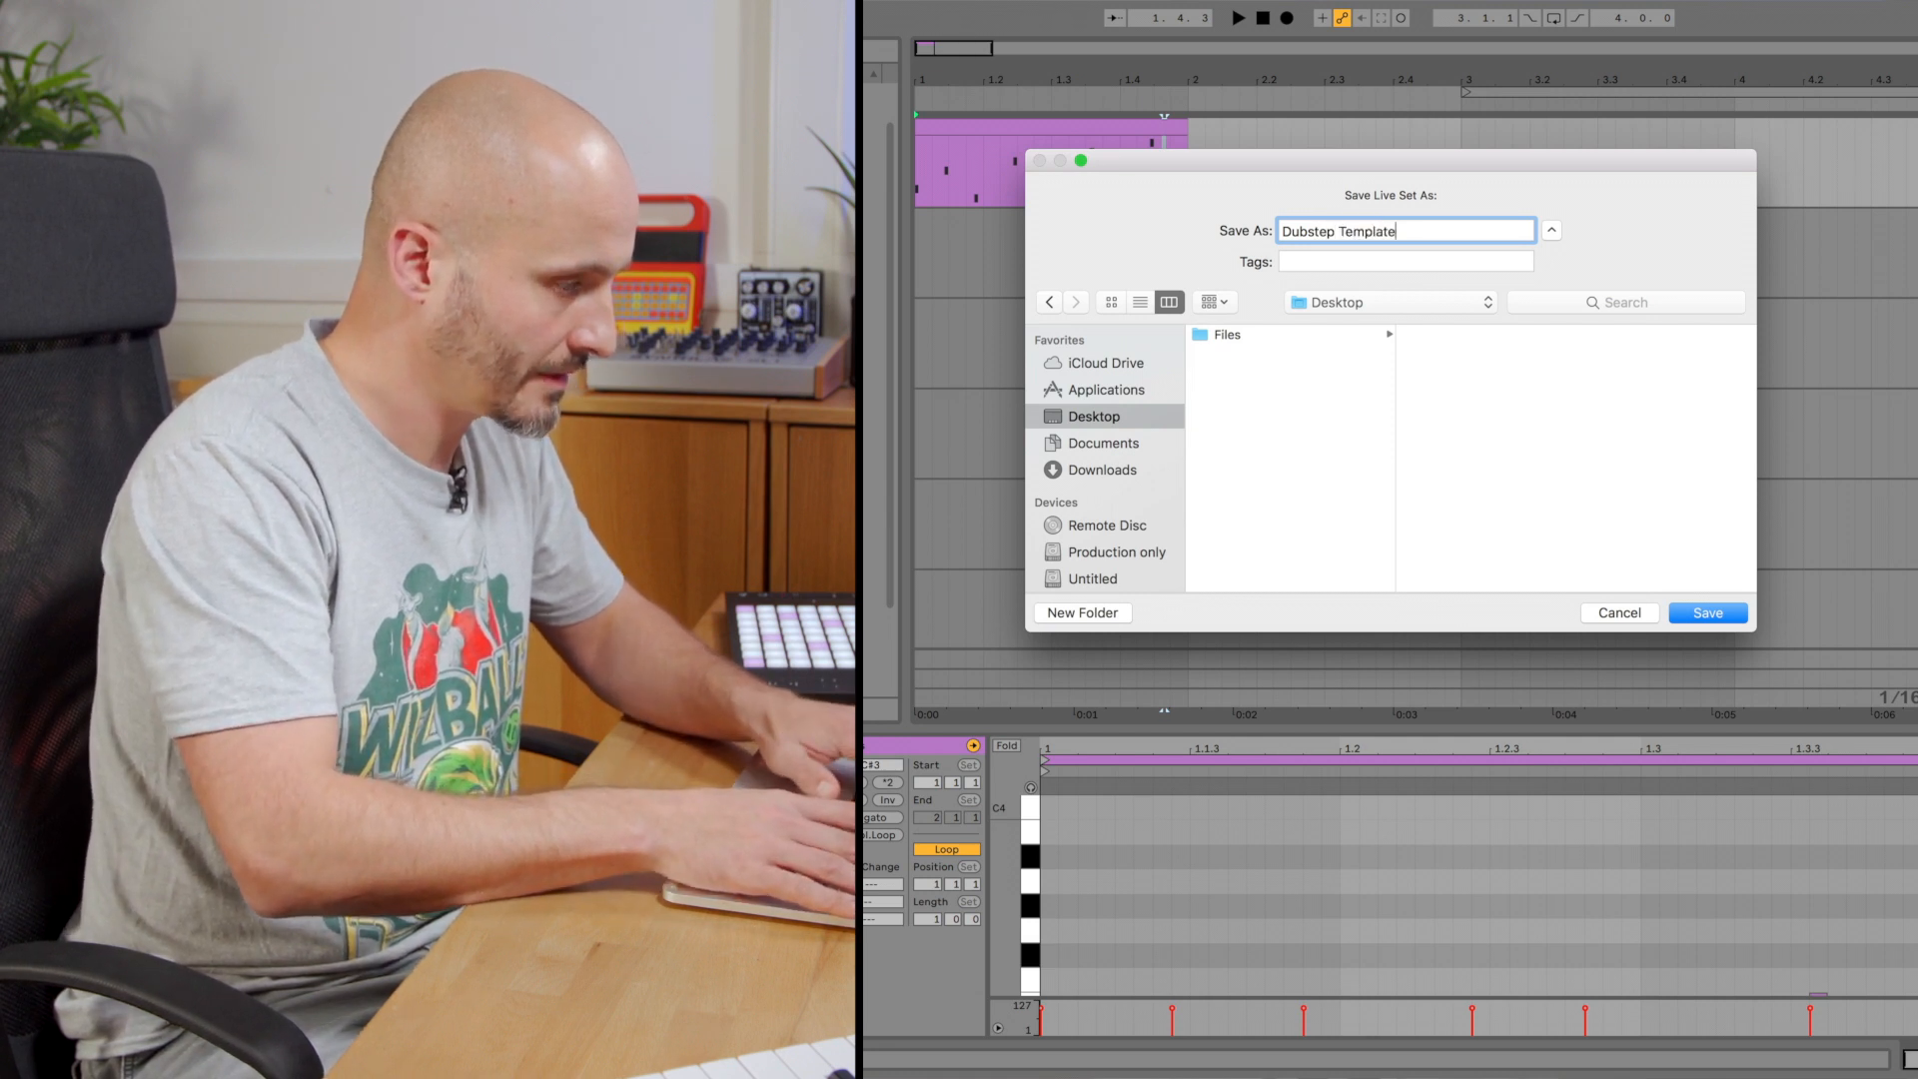
key("Return")
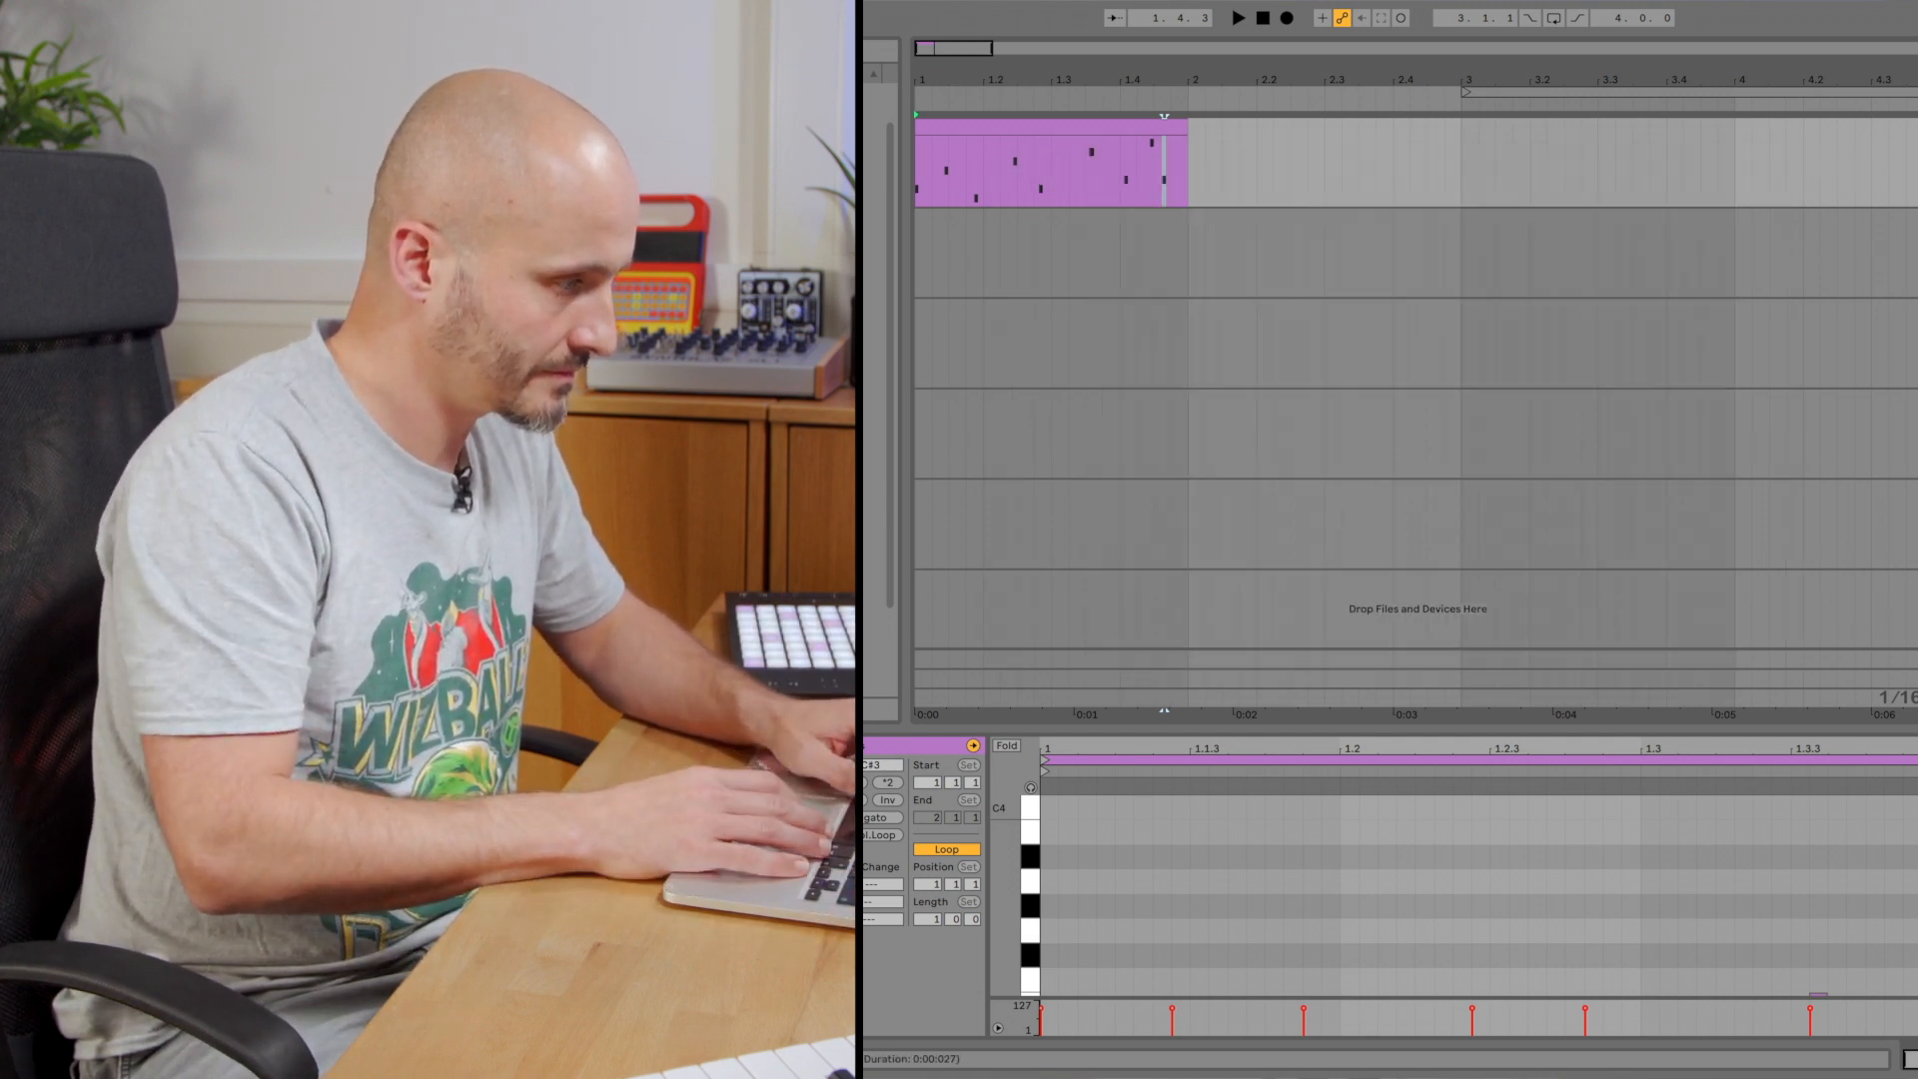
key("ctrl+alt+b")
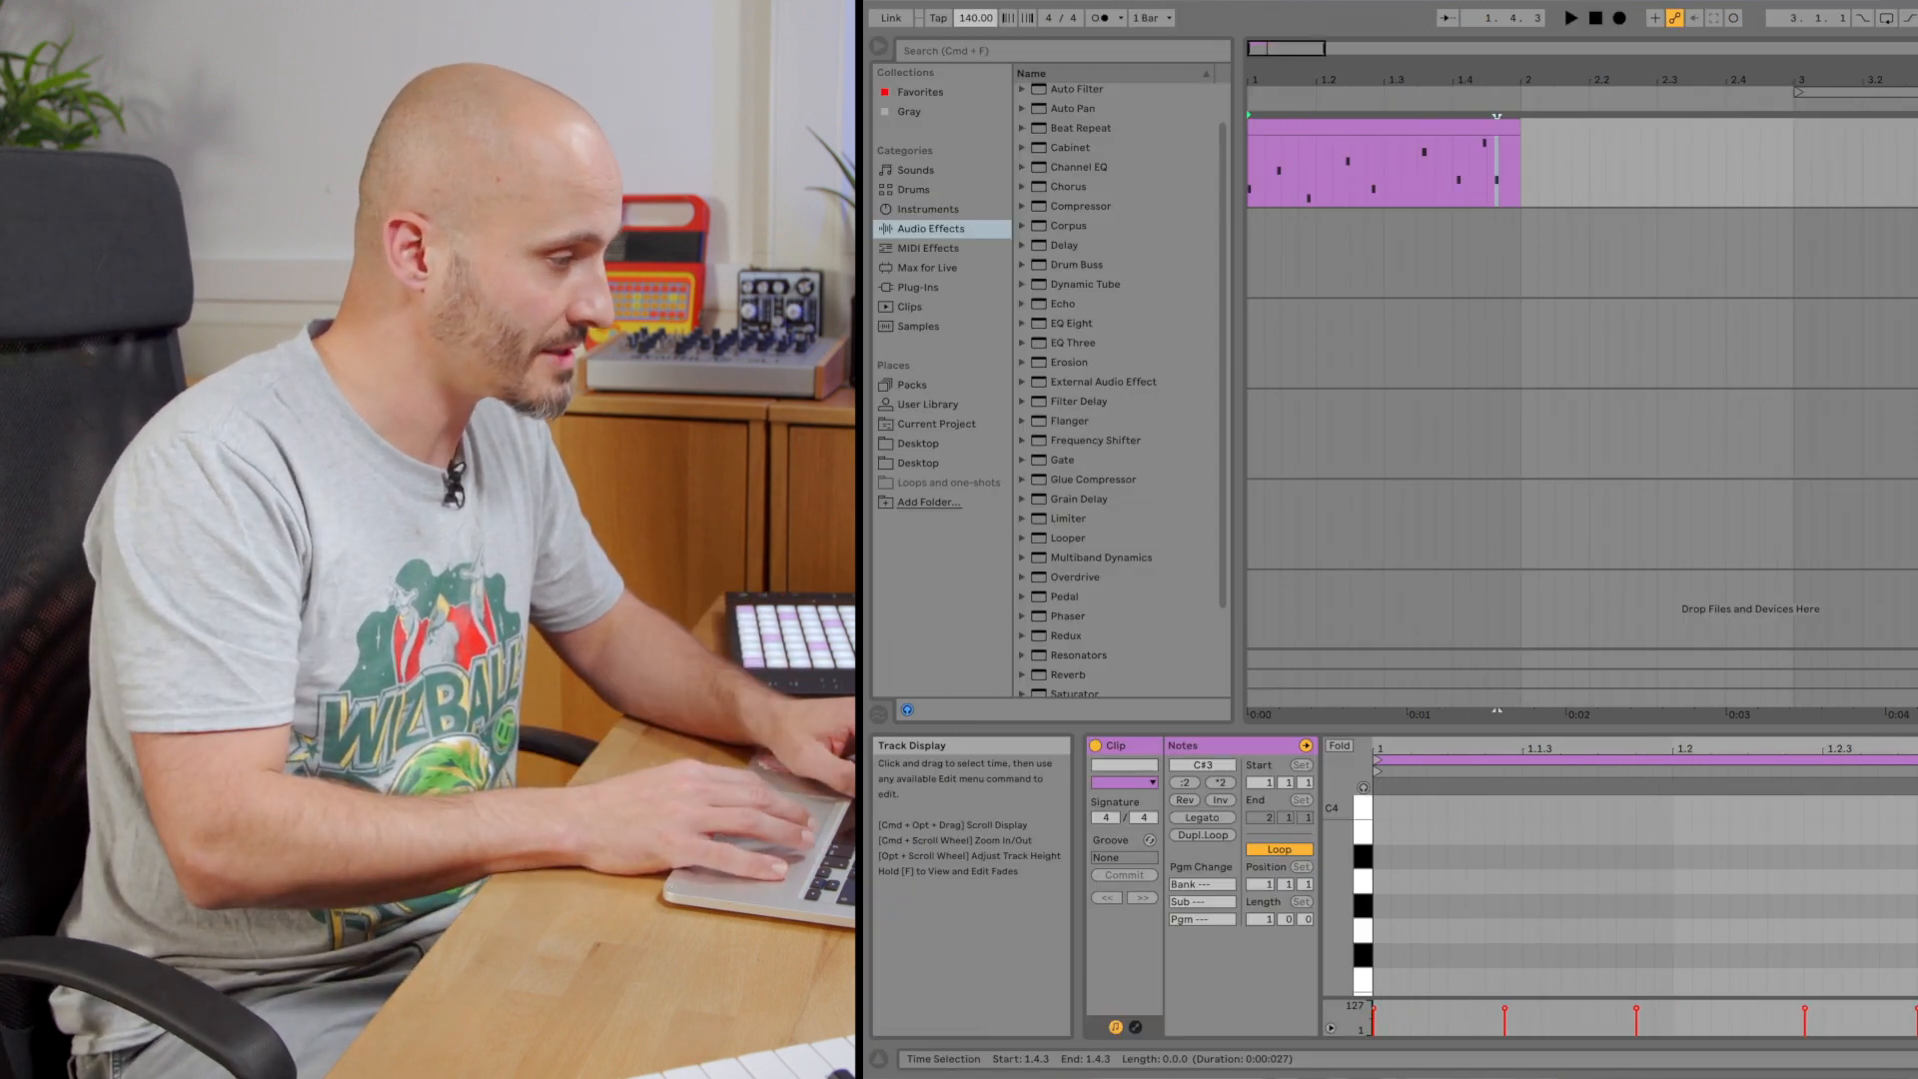
key("ctrl+super+f")
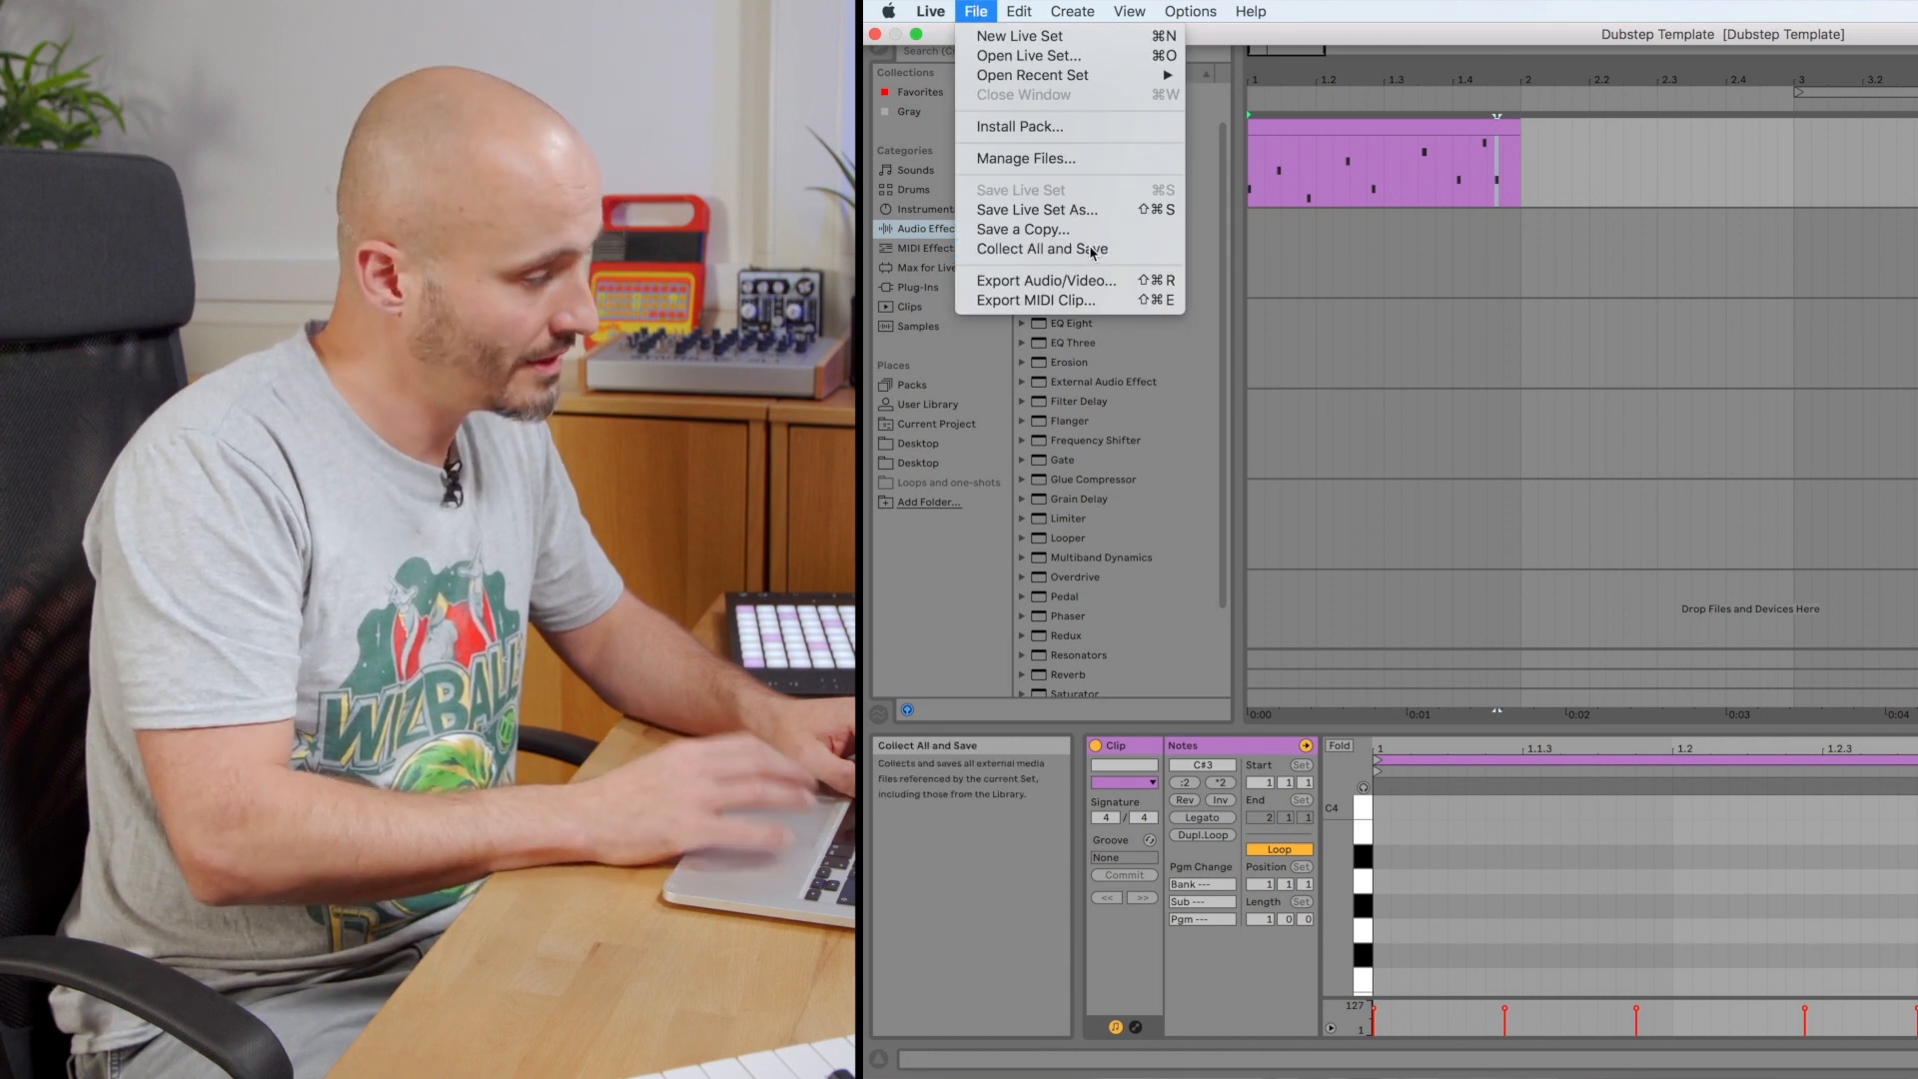
Run Collect All and Save with the default media choices for the Dubstep Template project.
left_click(1041, 249)
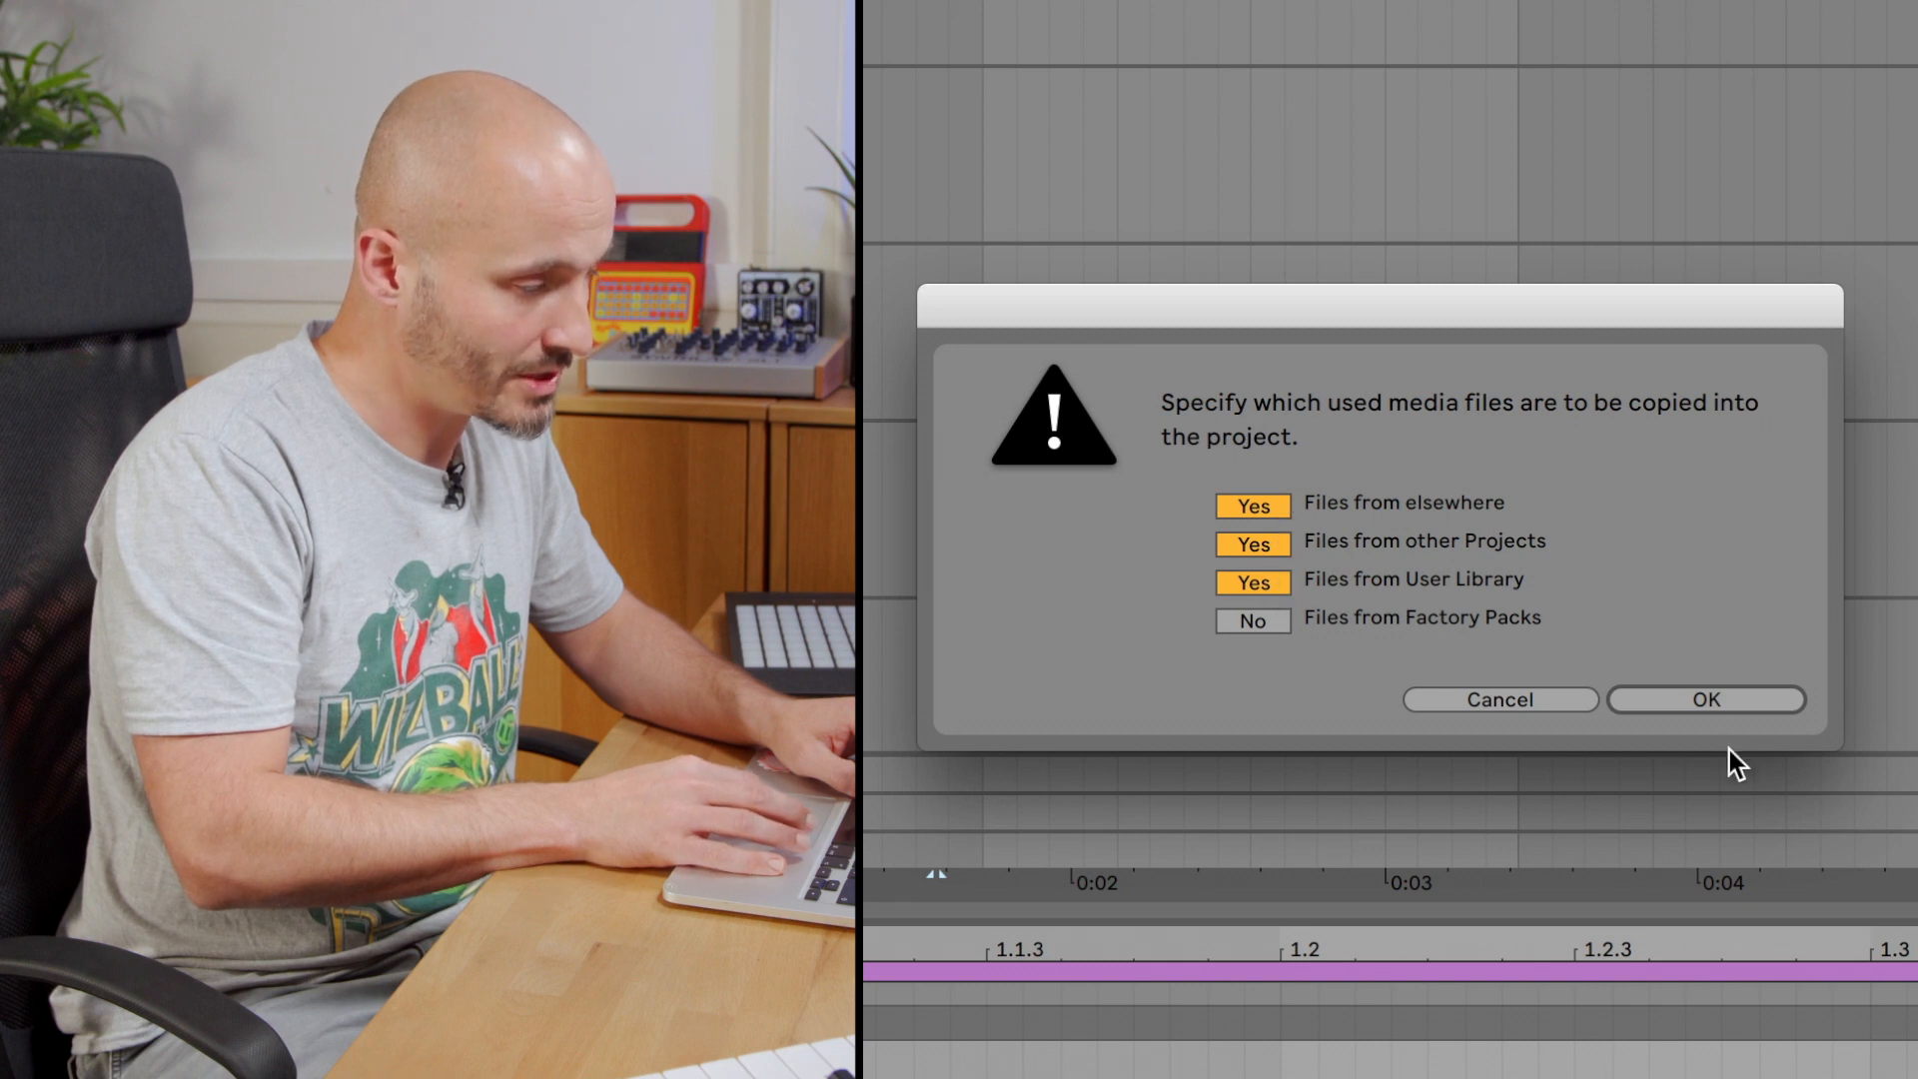
left_click(1740, 705)
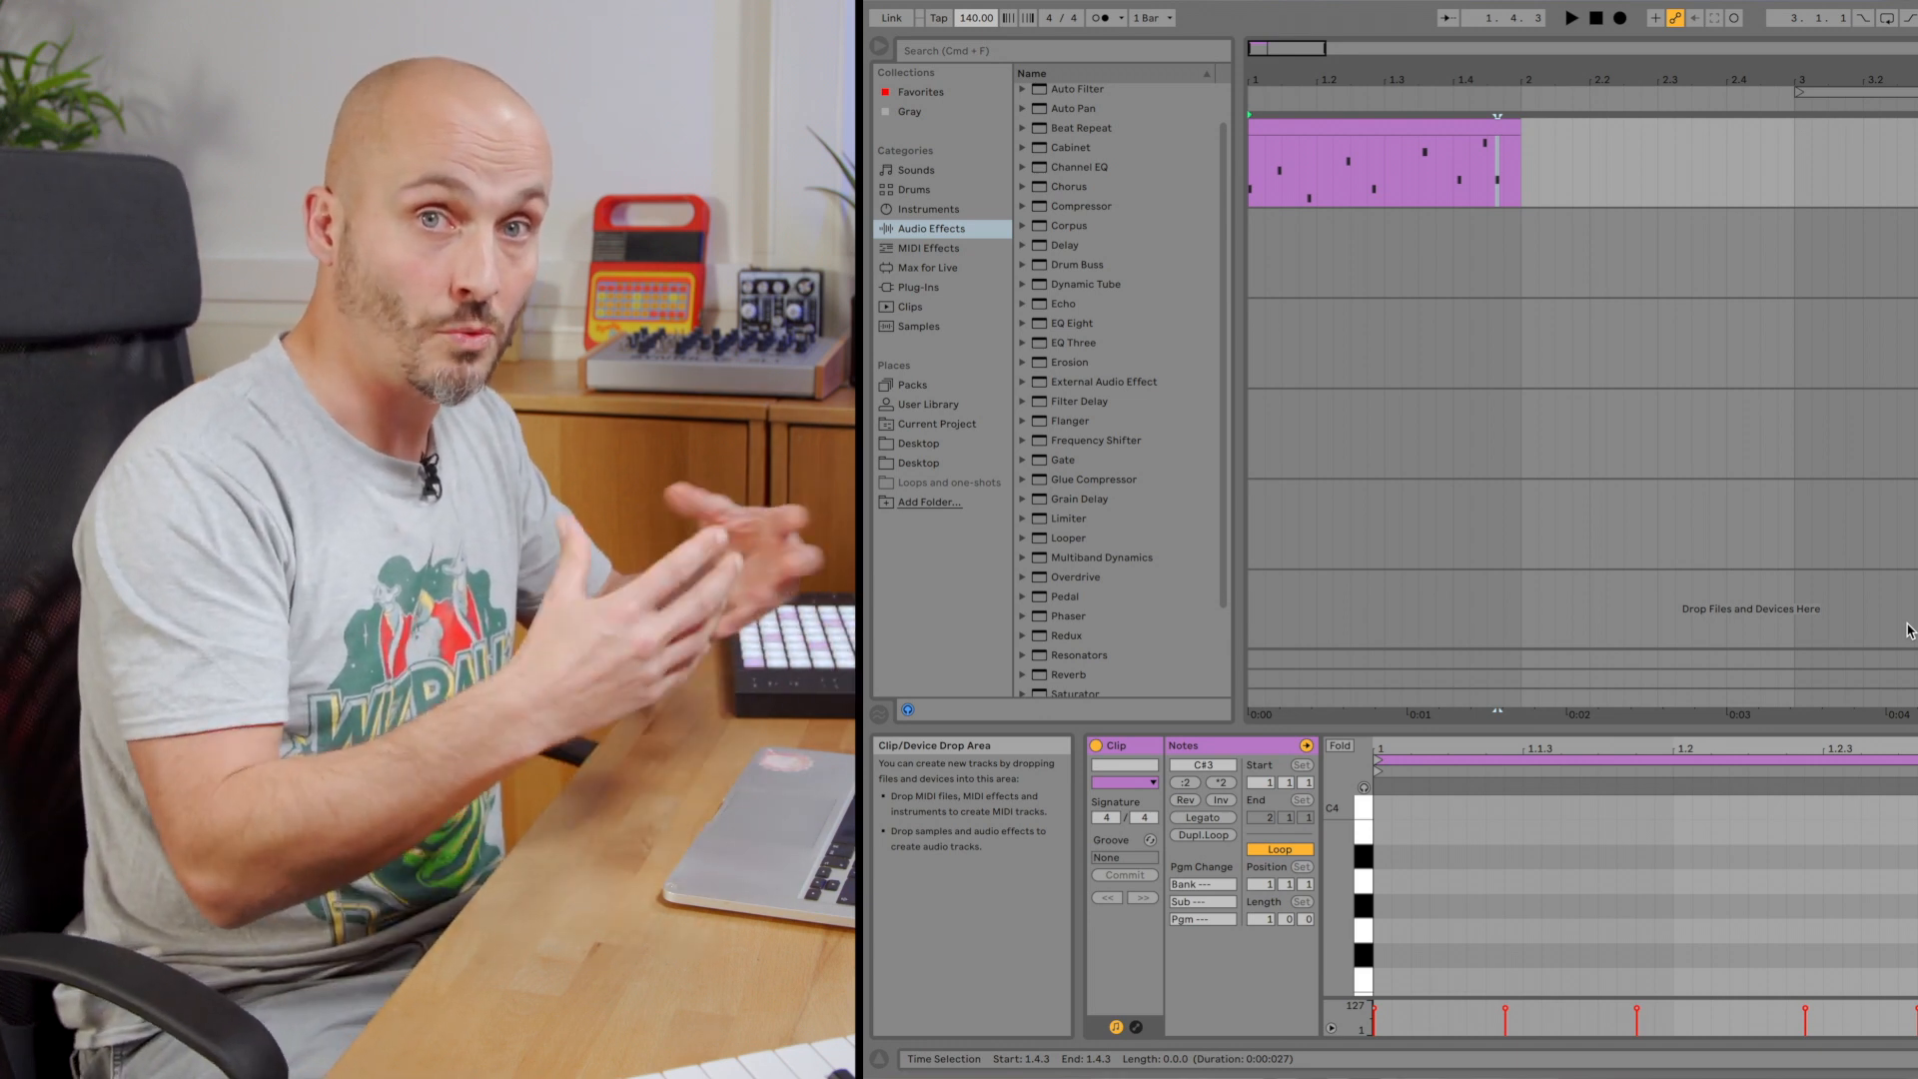
Switch to Finder, expand the Dubstep Template Project folder and select Dubstep Template.als.
key("super+Tab")
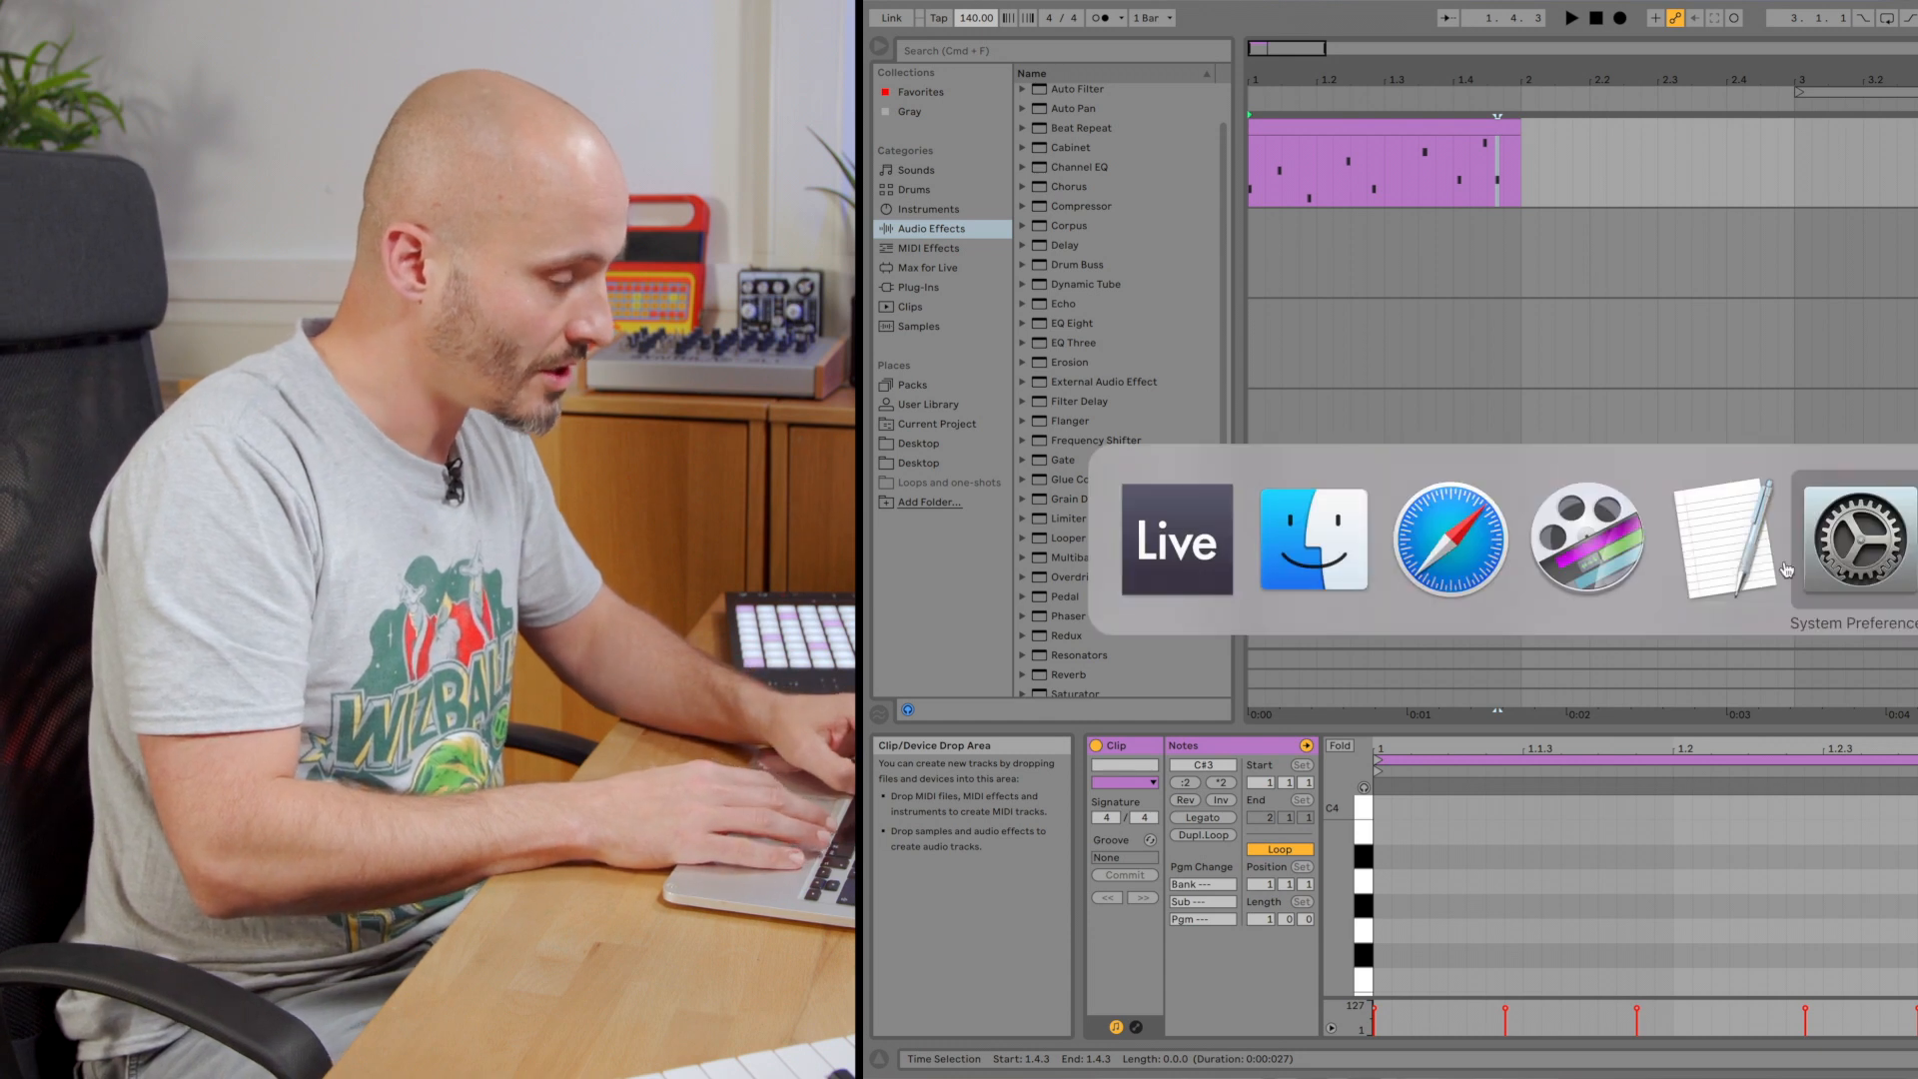
key("Tab")
key("shift+Tab")
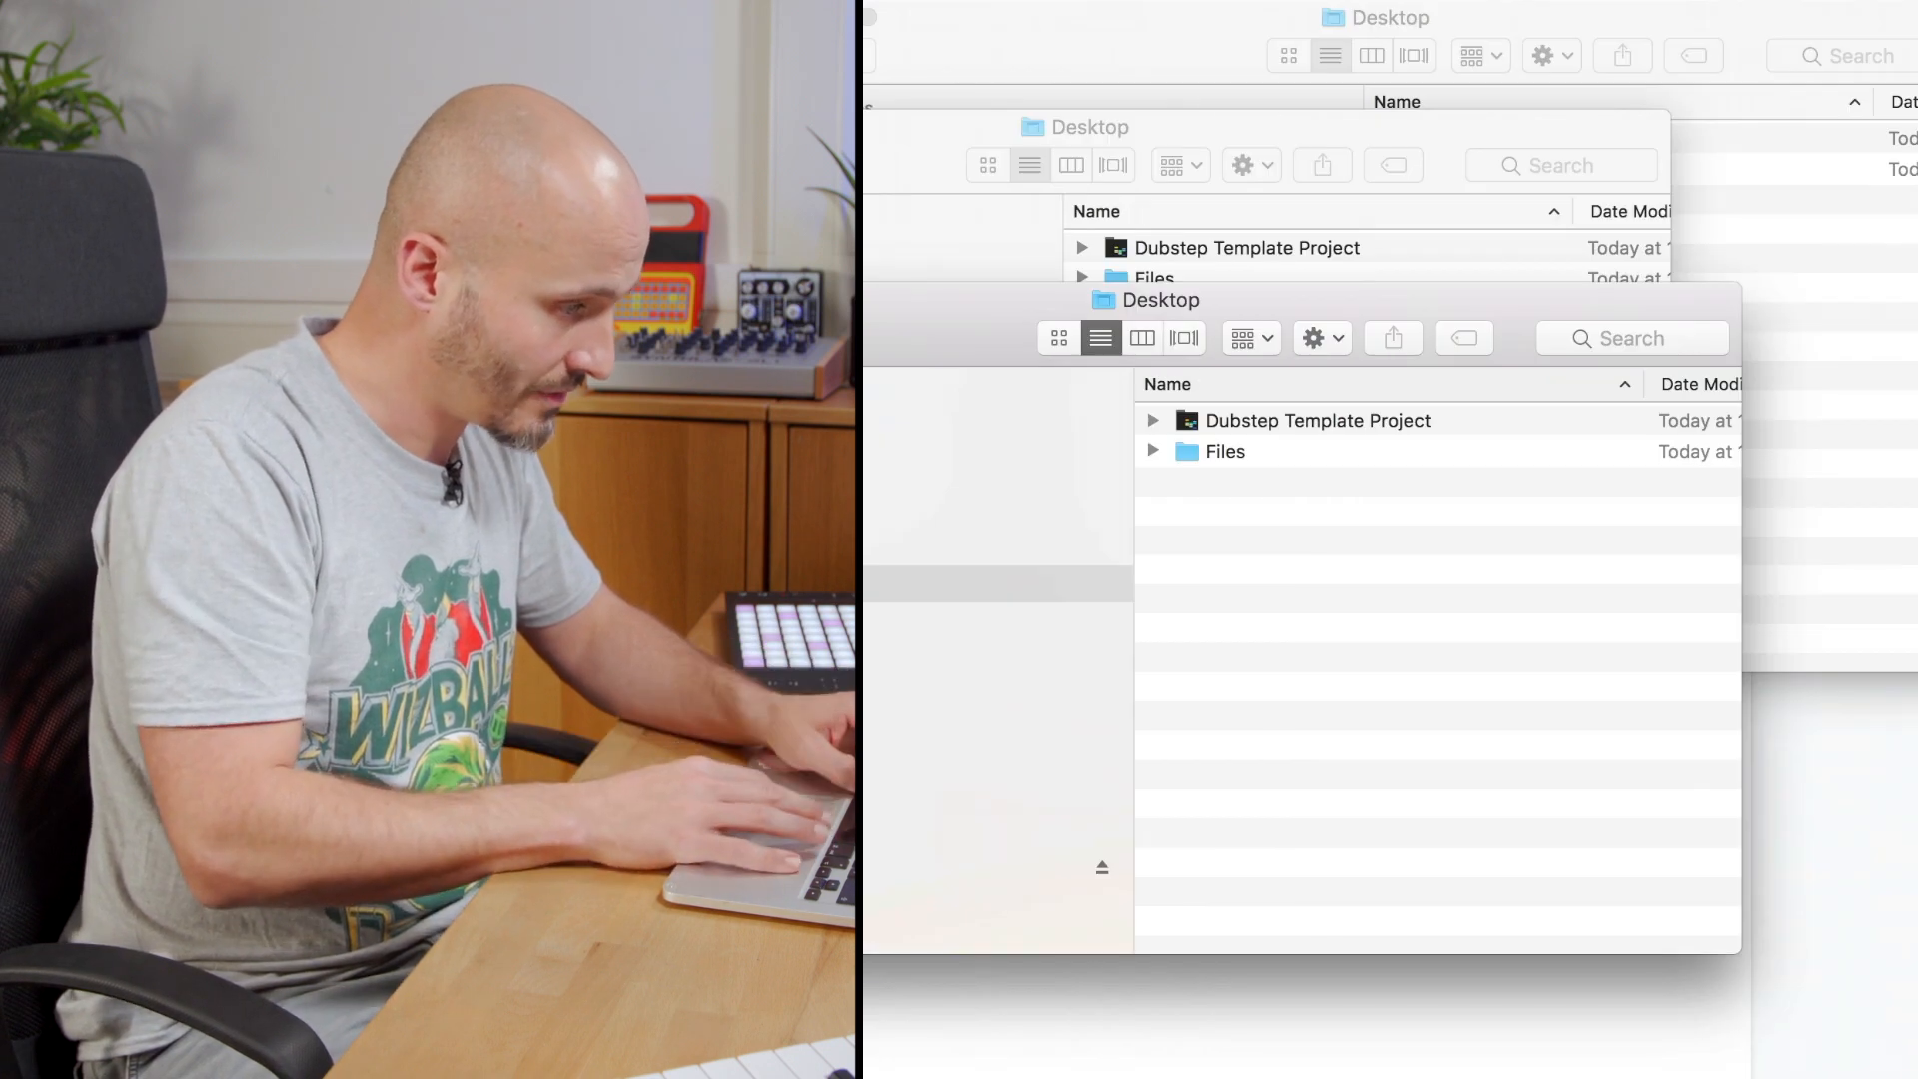
left_click(1382, 421)
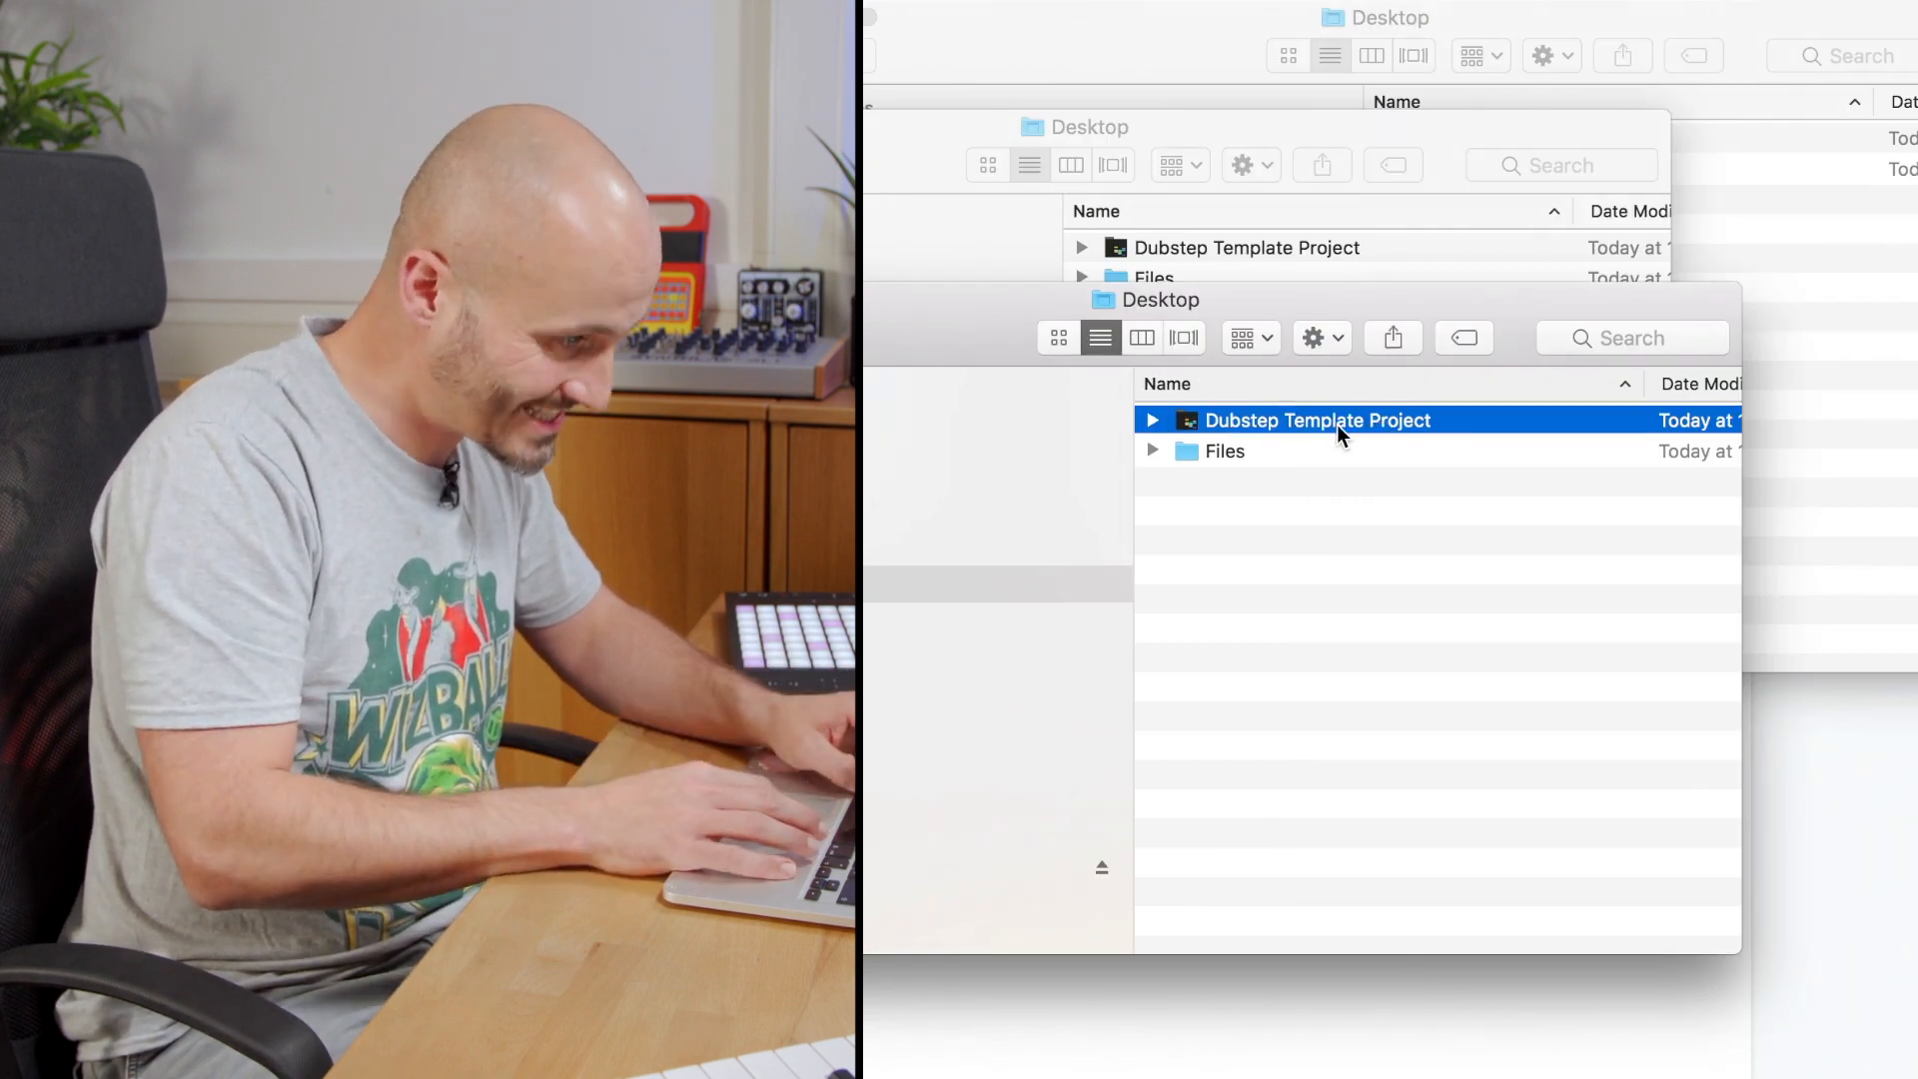
key("Right")
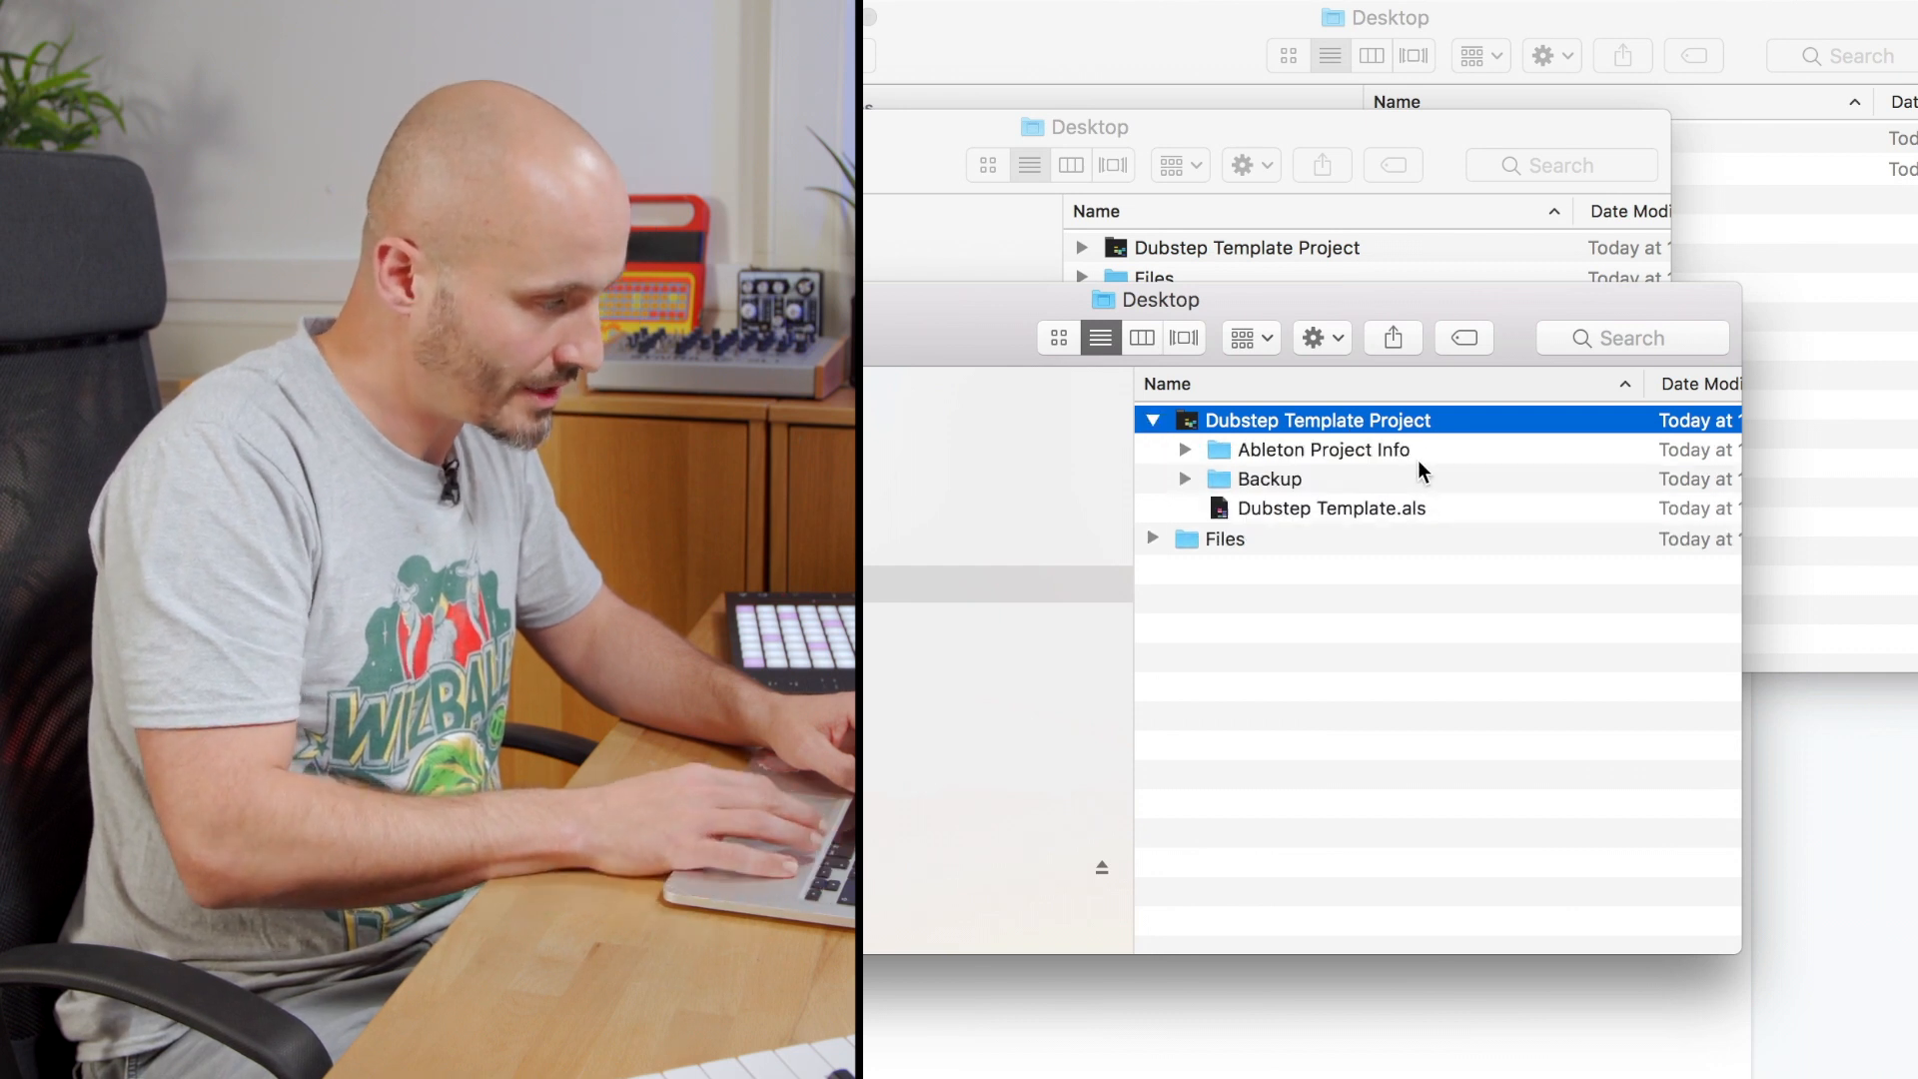
left_click(1356, 518)
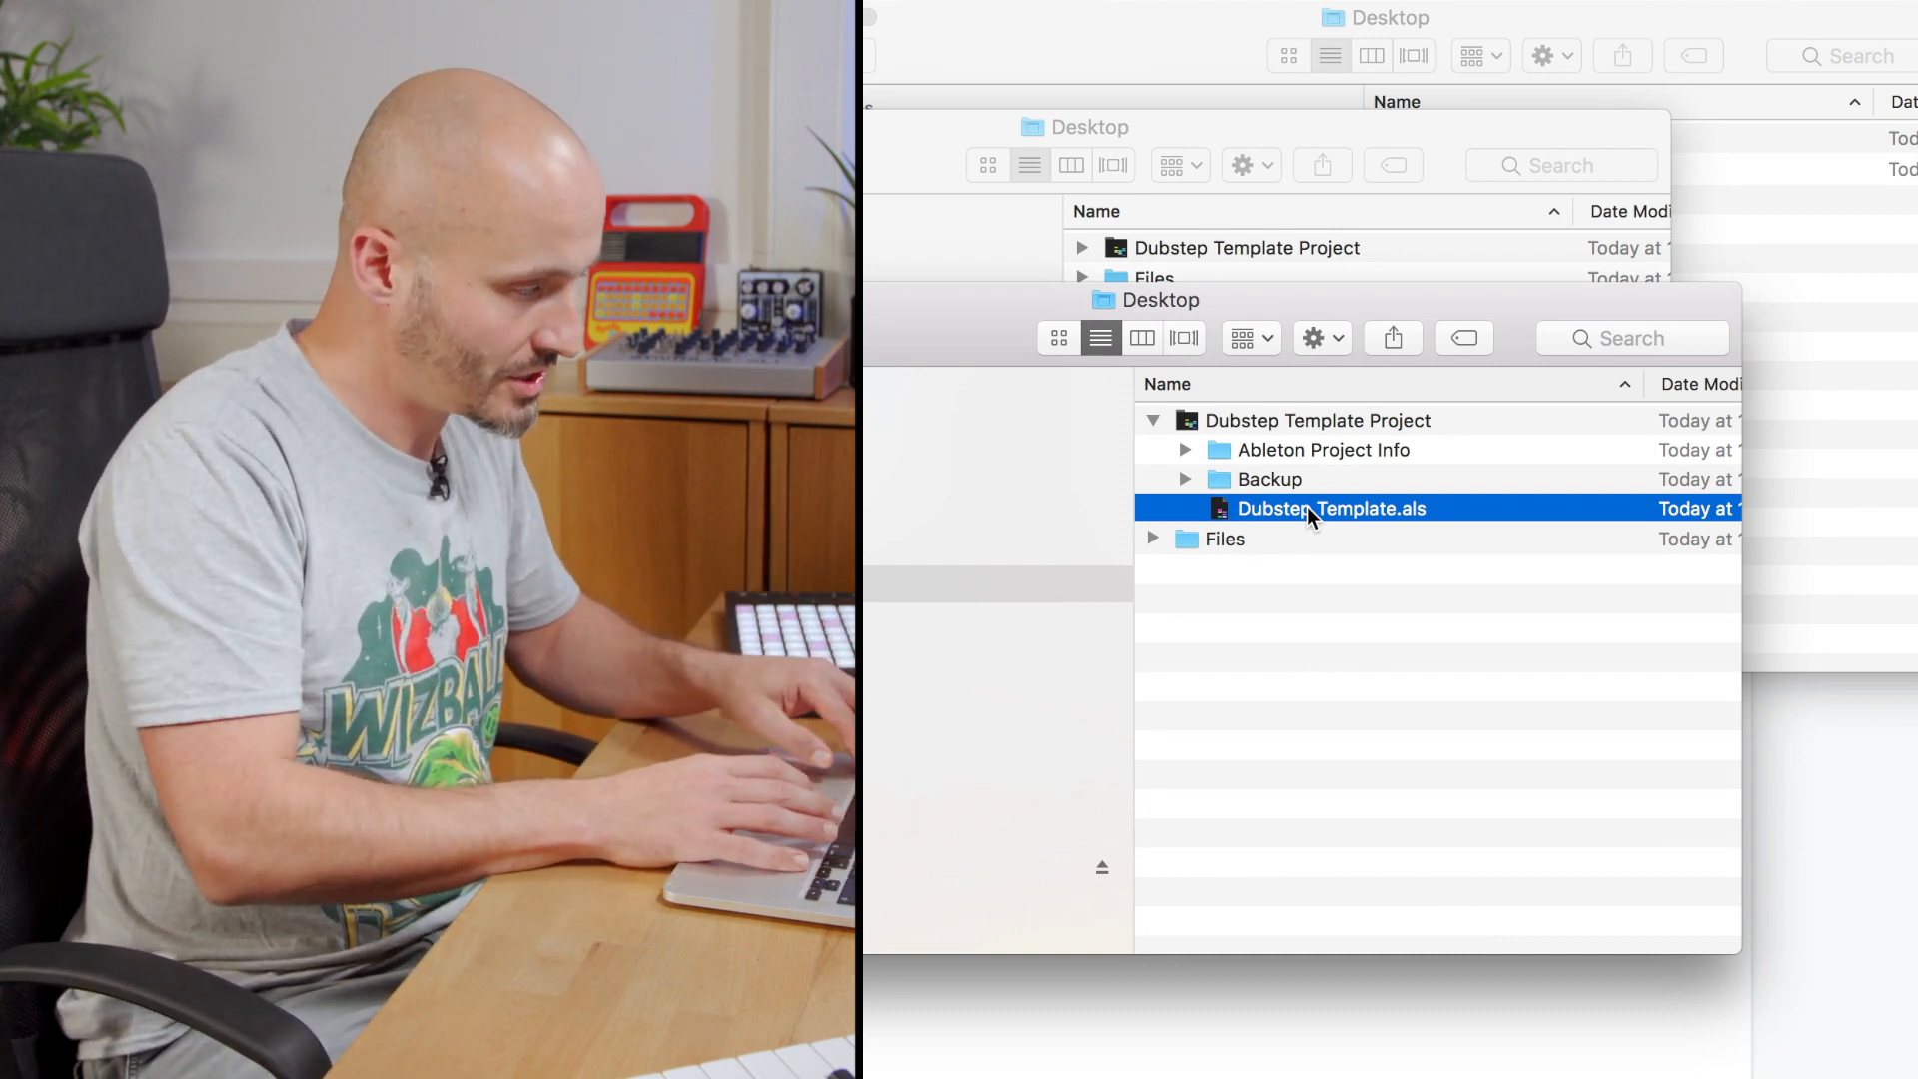
Mark Dubstep Template.als as Locked via Get Info, then reopen it in Live.
right_click(1310, 516)
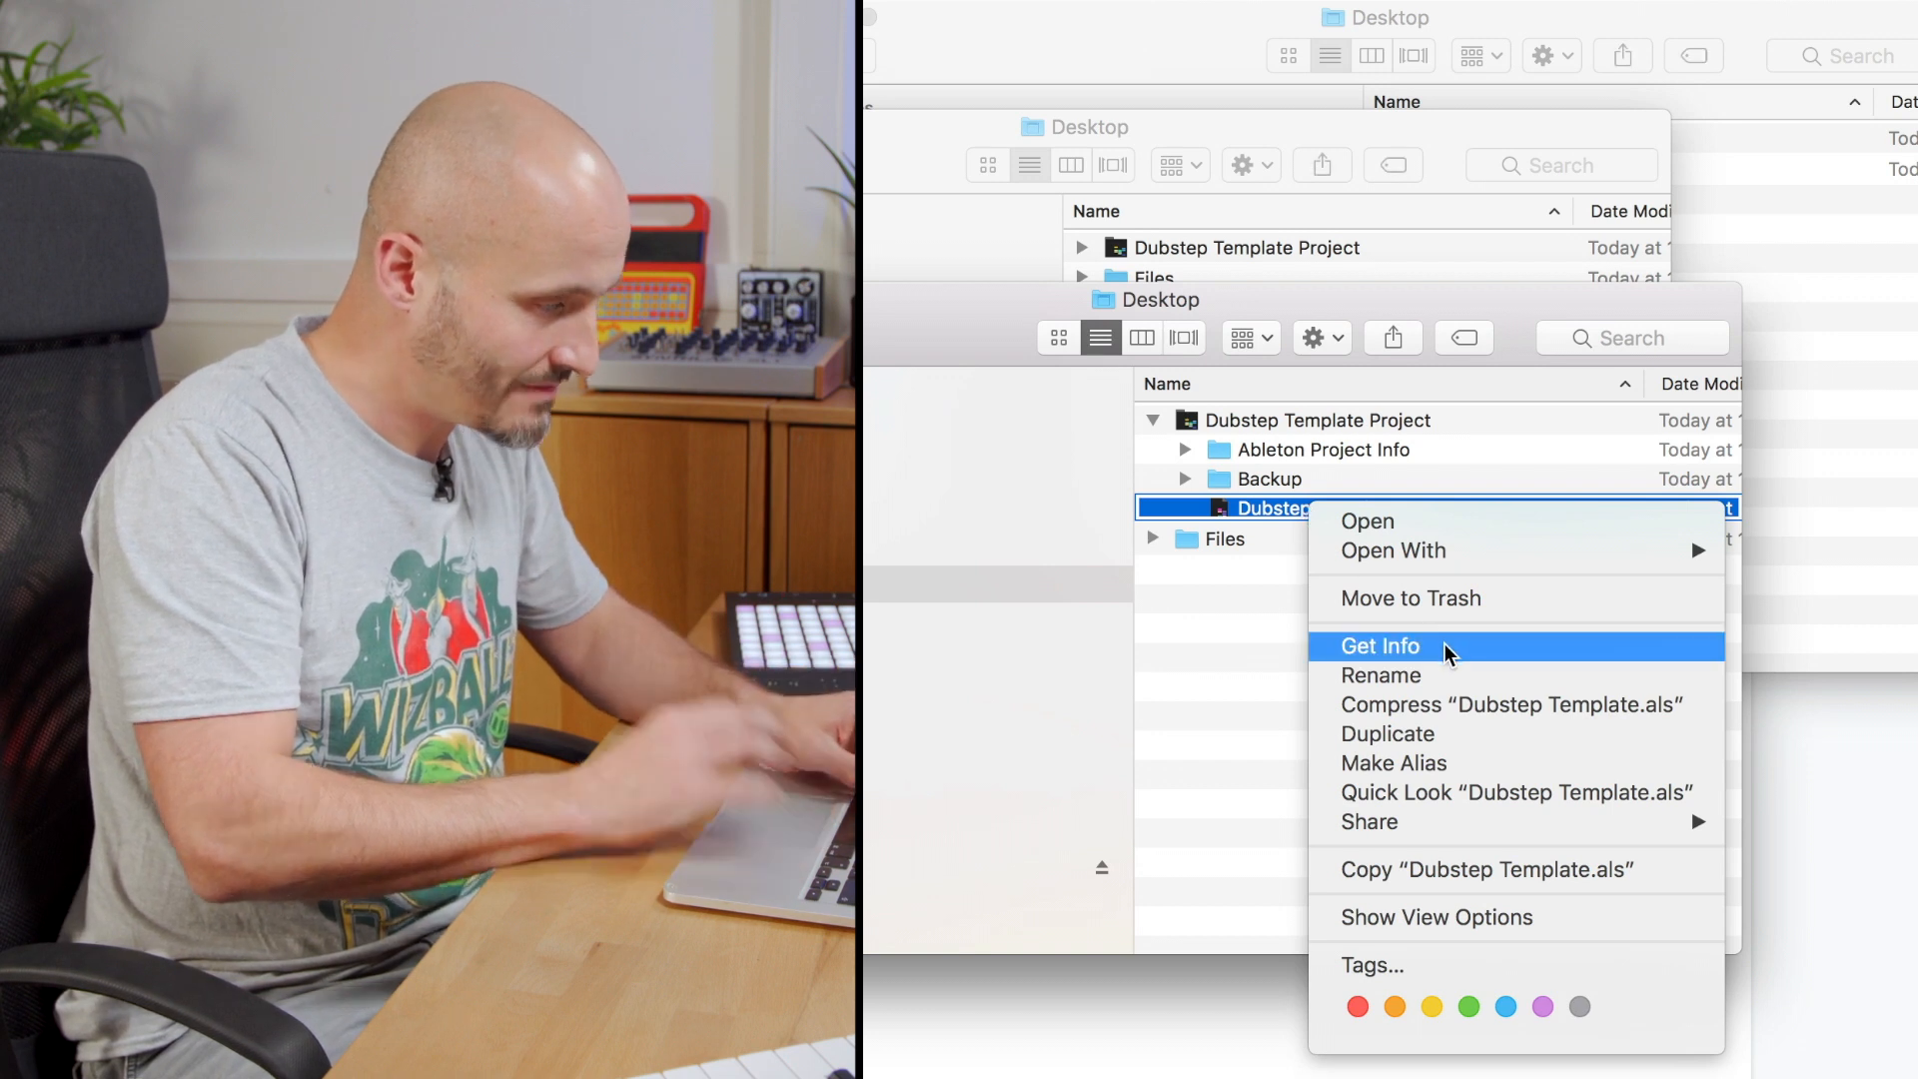
left_click(1408, 647)
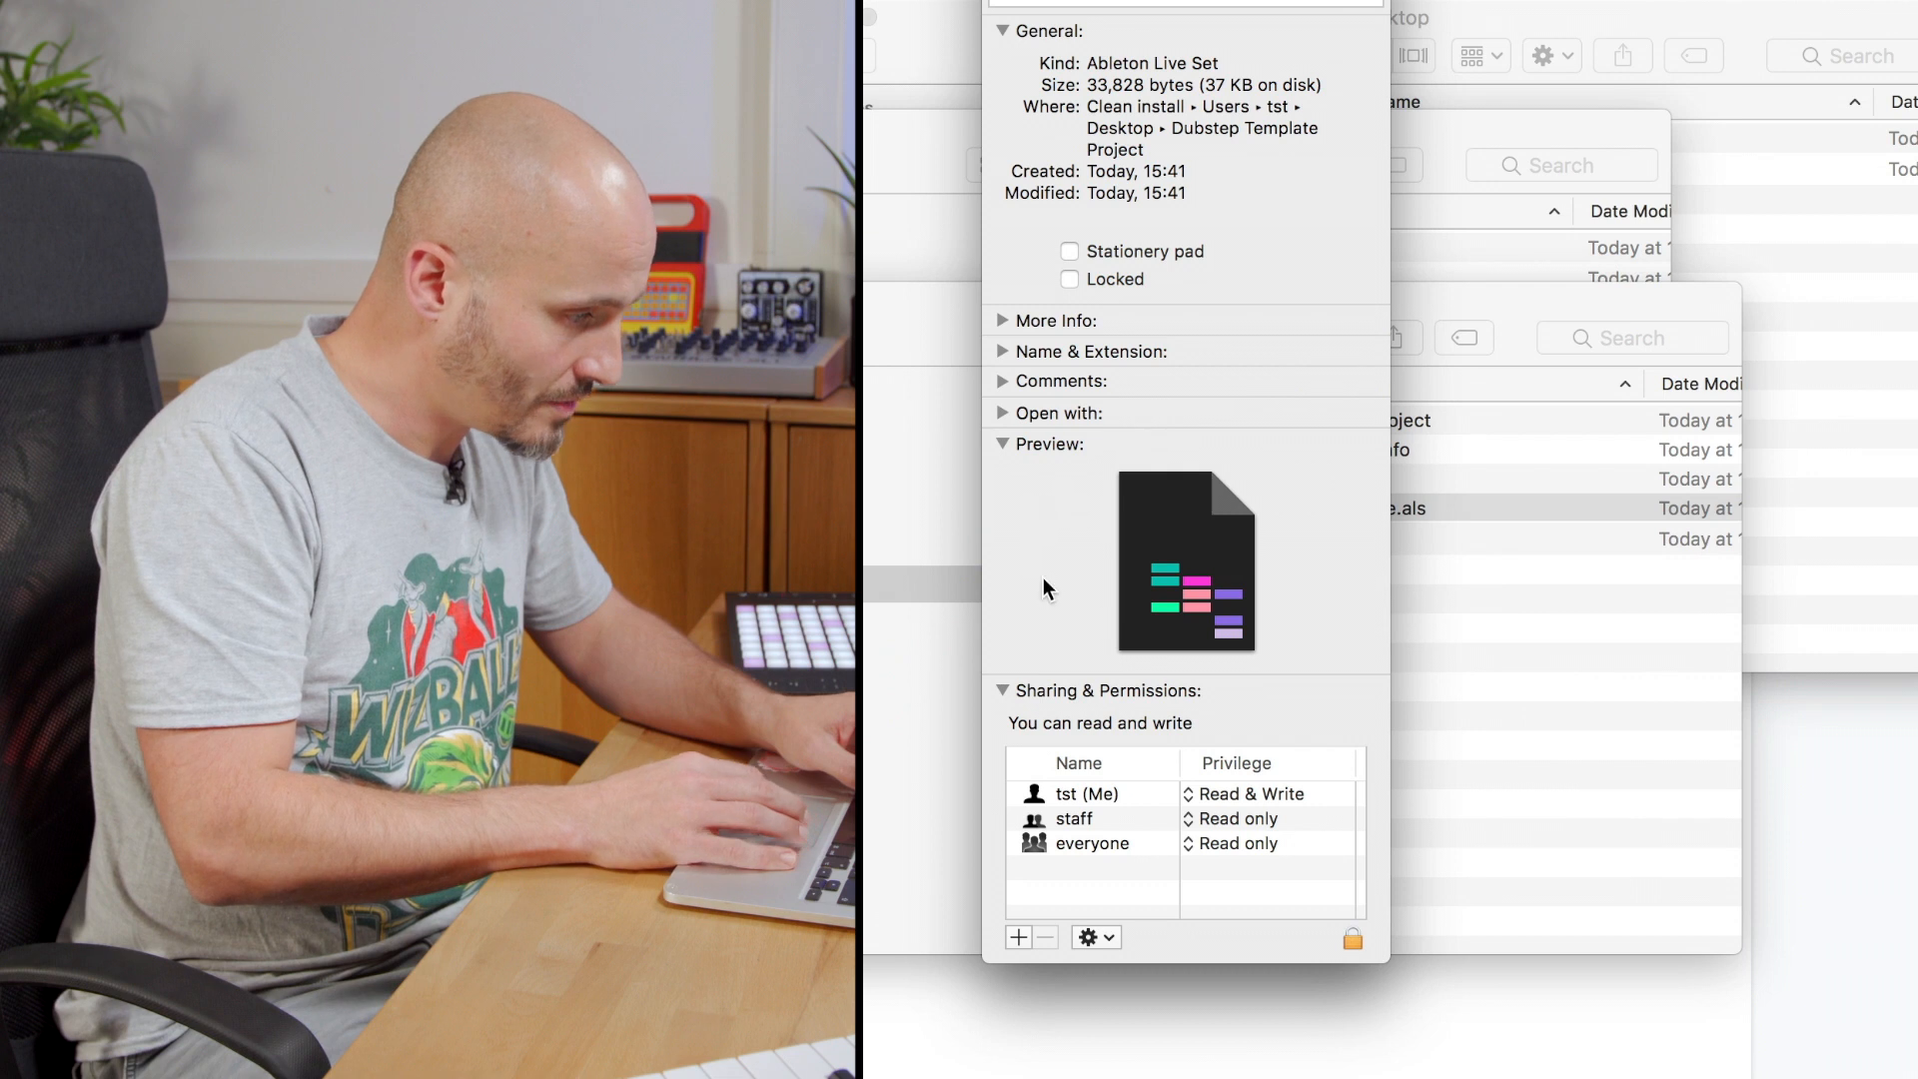
scroll(1054, 590, "down", 2)
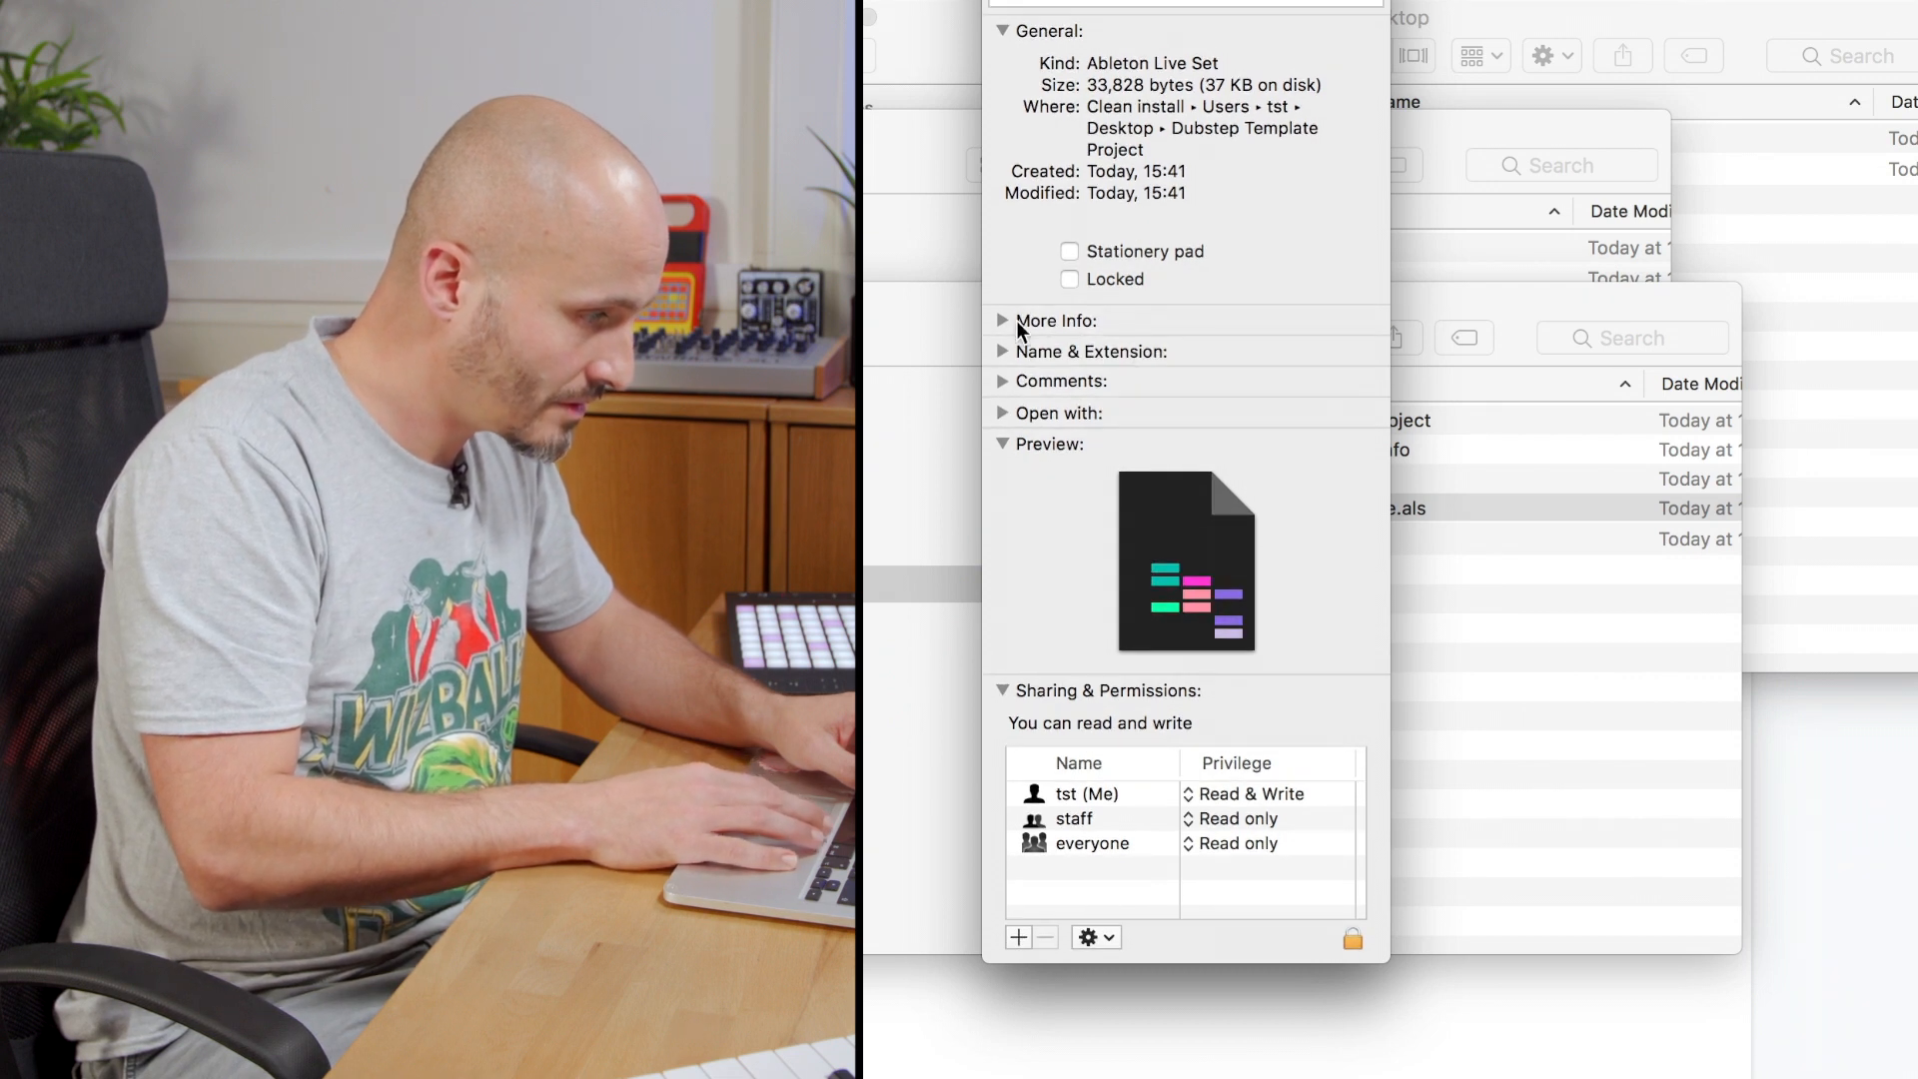
left_click(1069, 280)
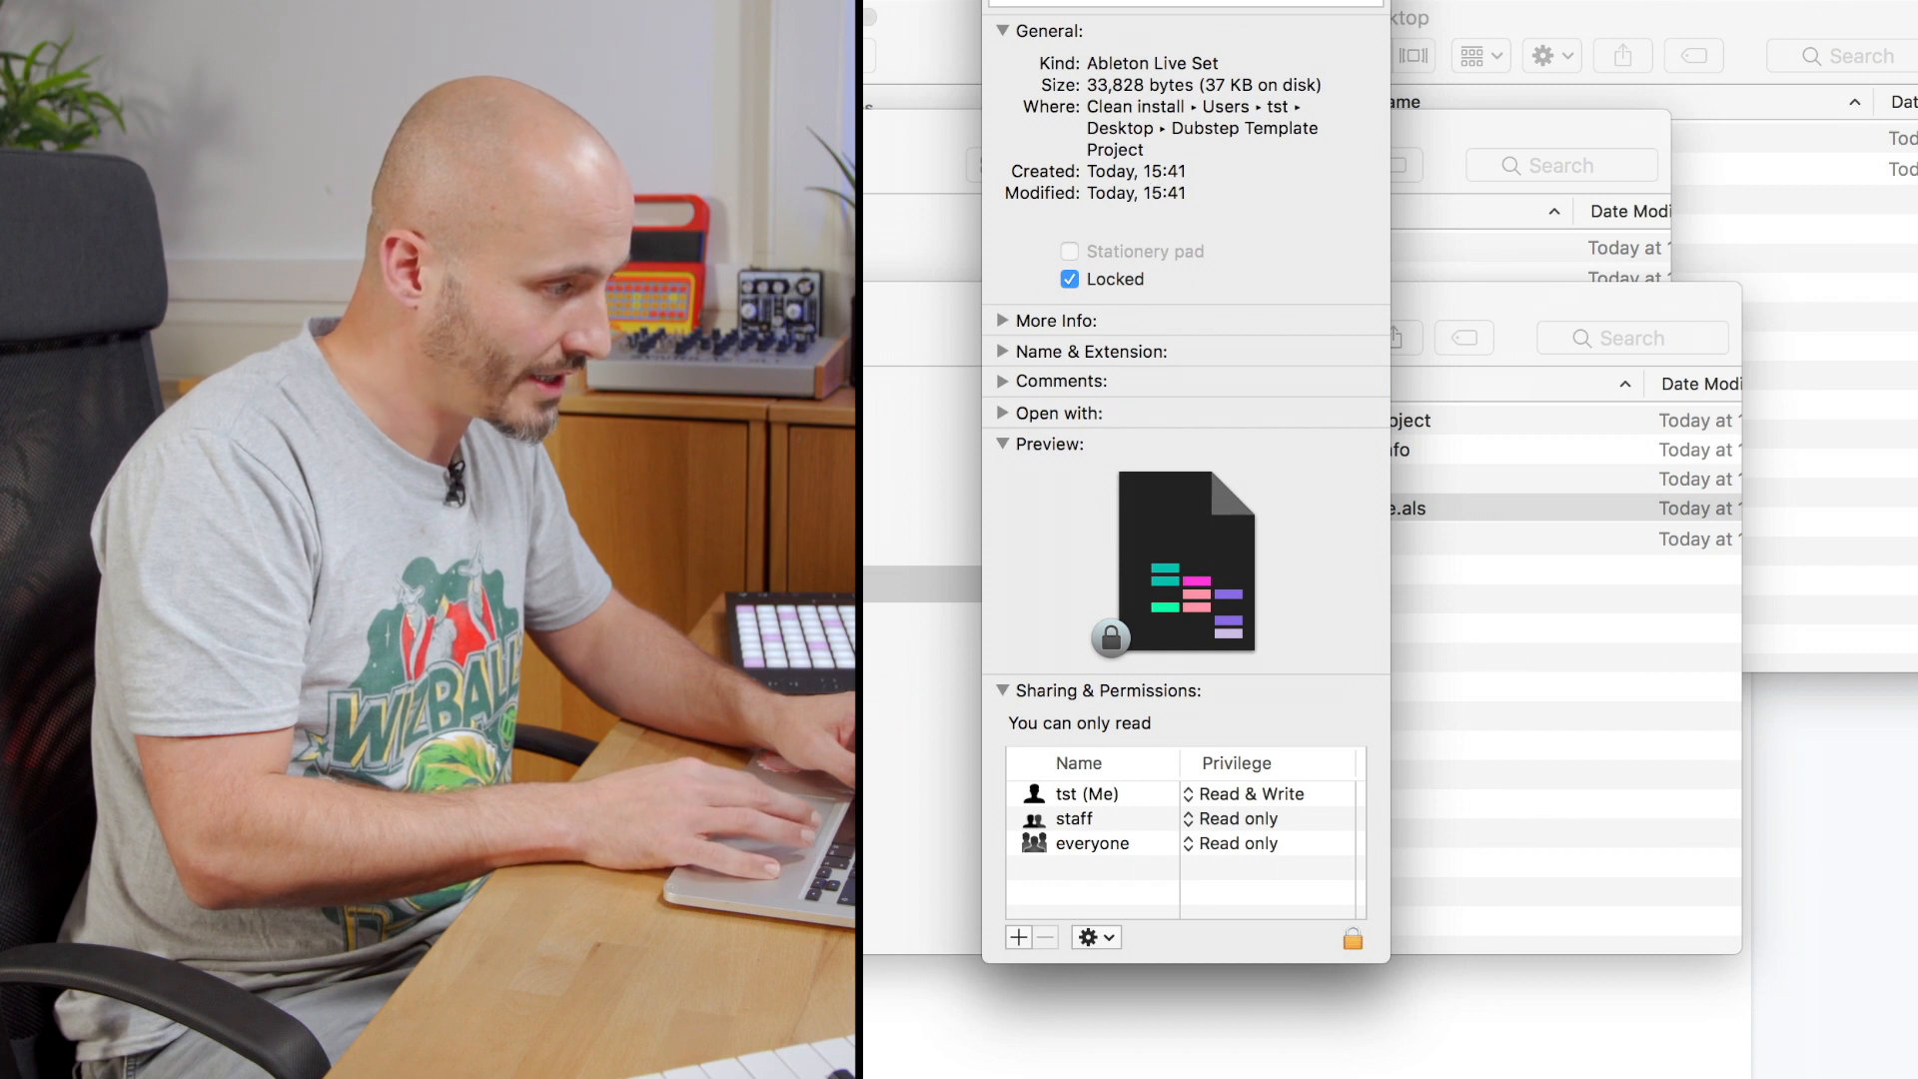
key("super+w")
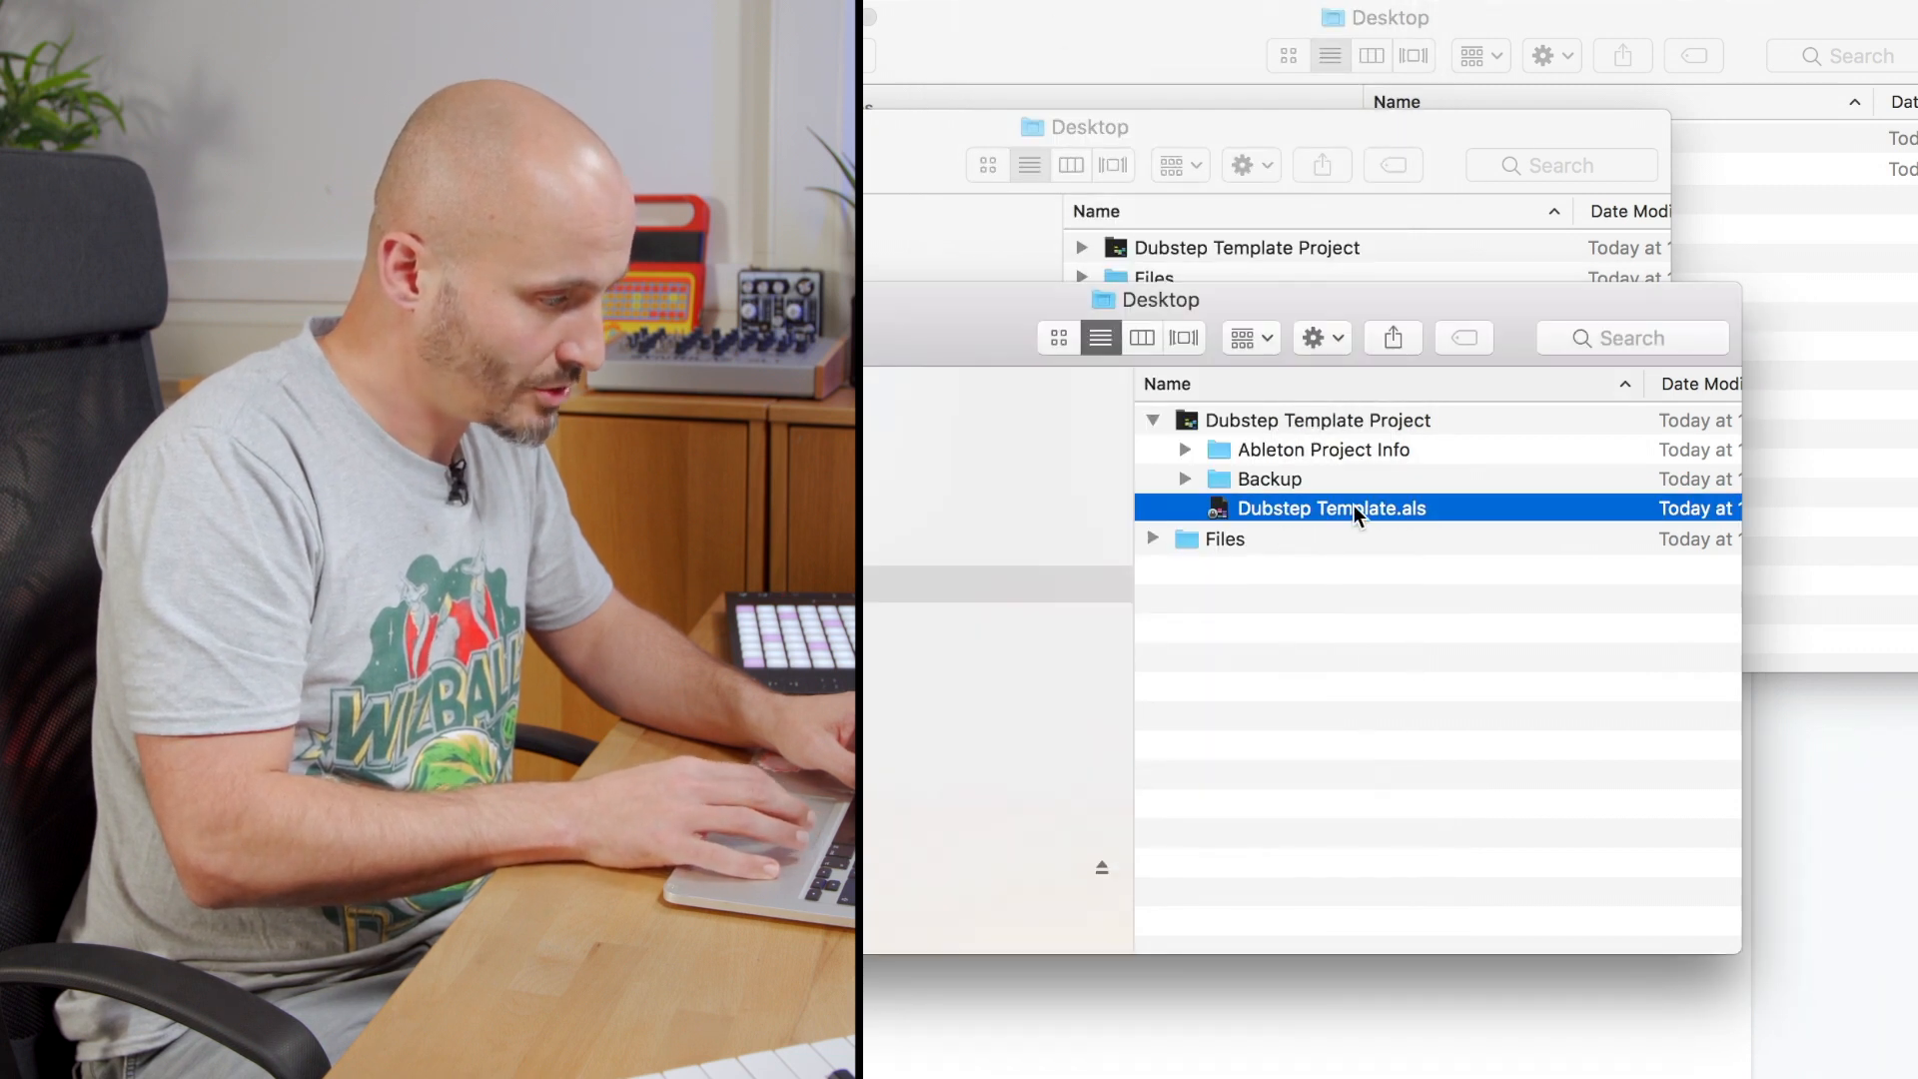
double_click(1359, 514)
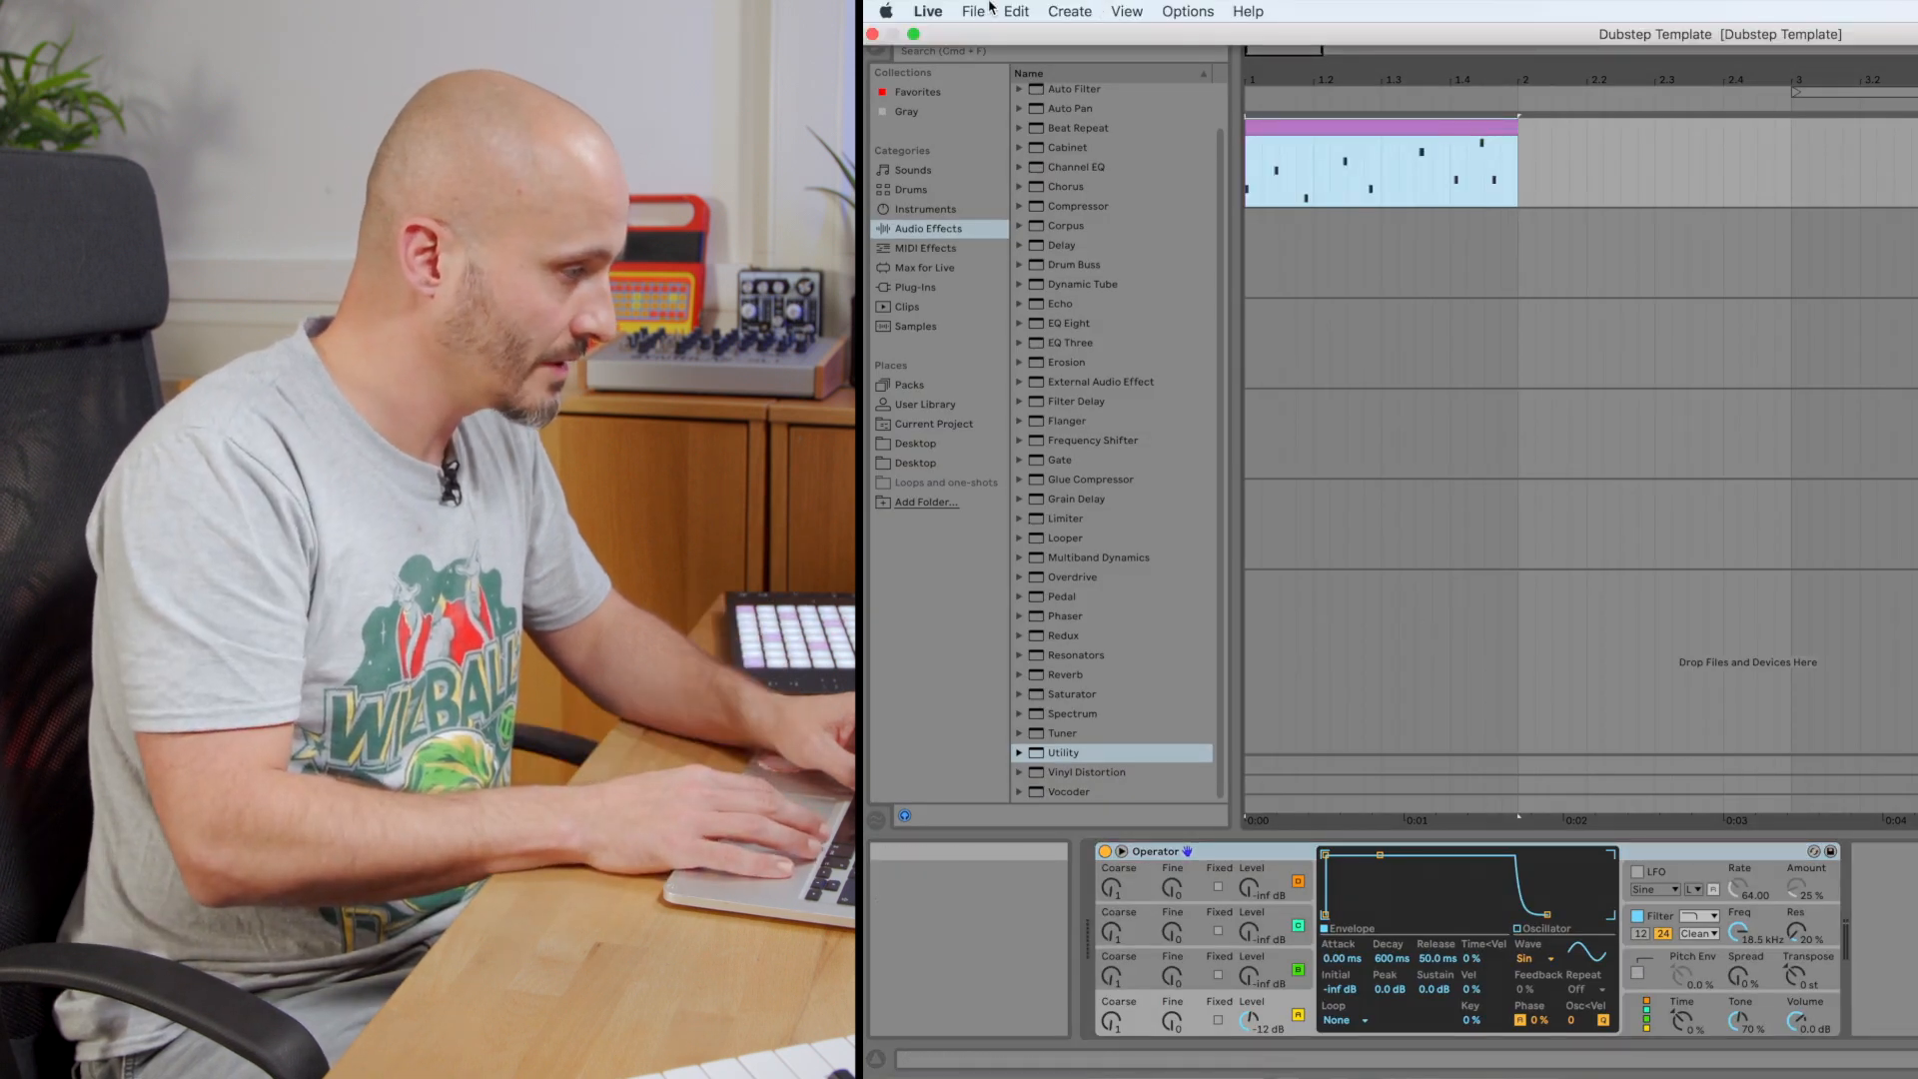
Attempt to save over the locked Dubstep Template, accept the write-protected alert, and review the File commands.
left_click(981, 10)
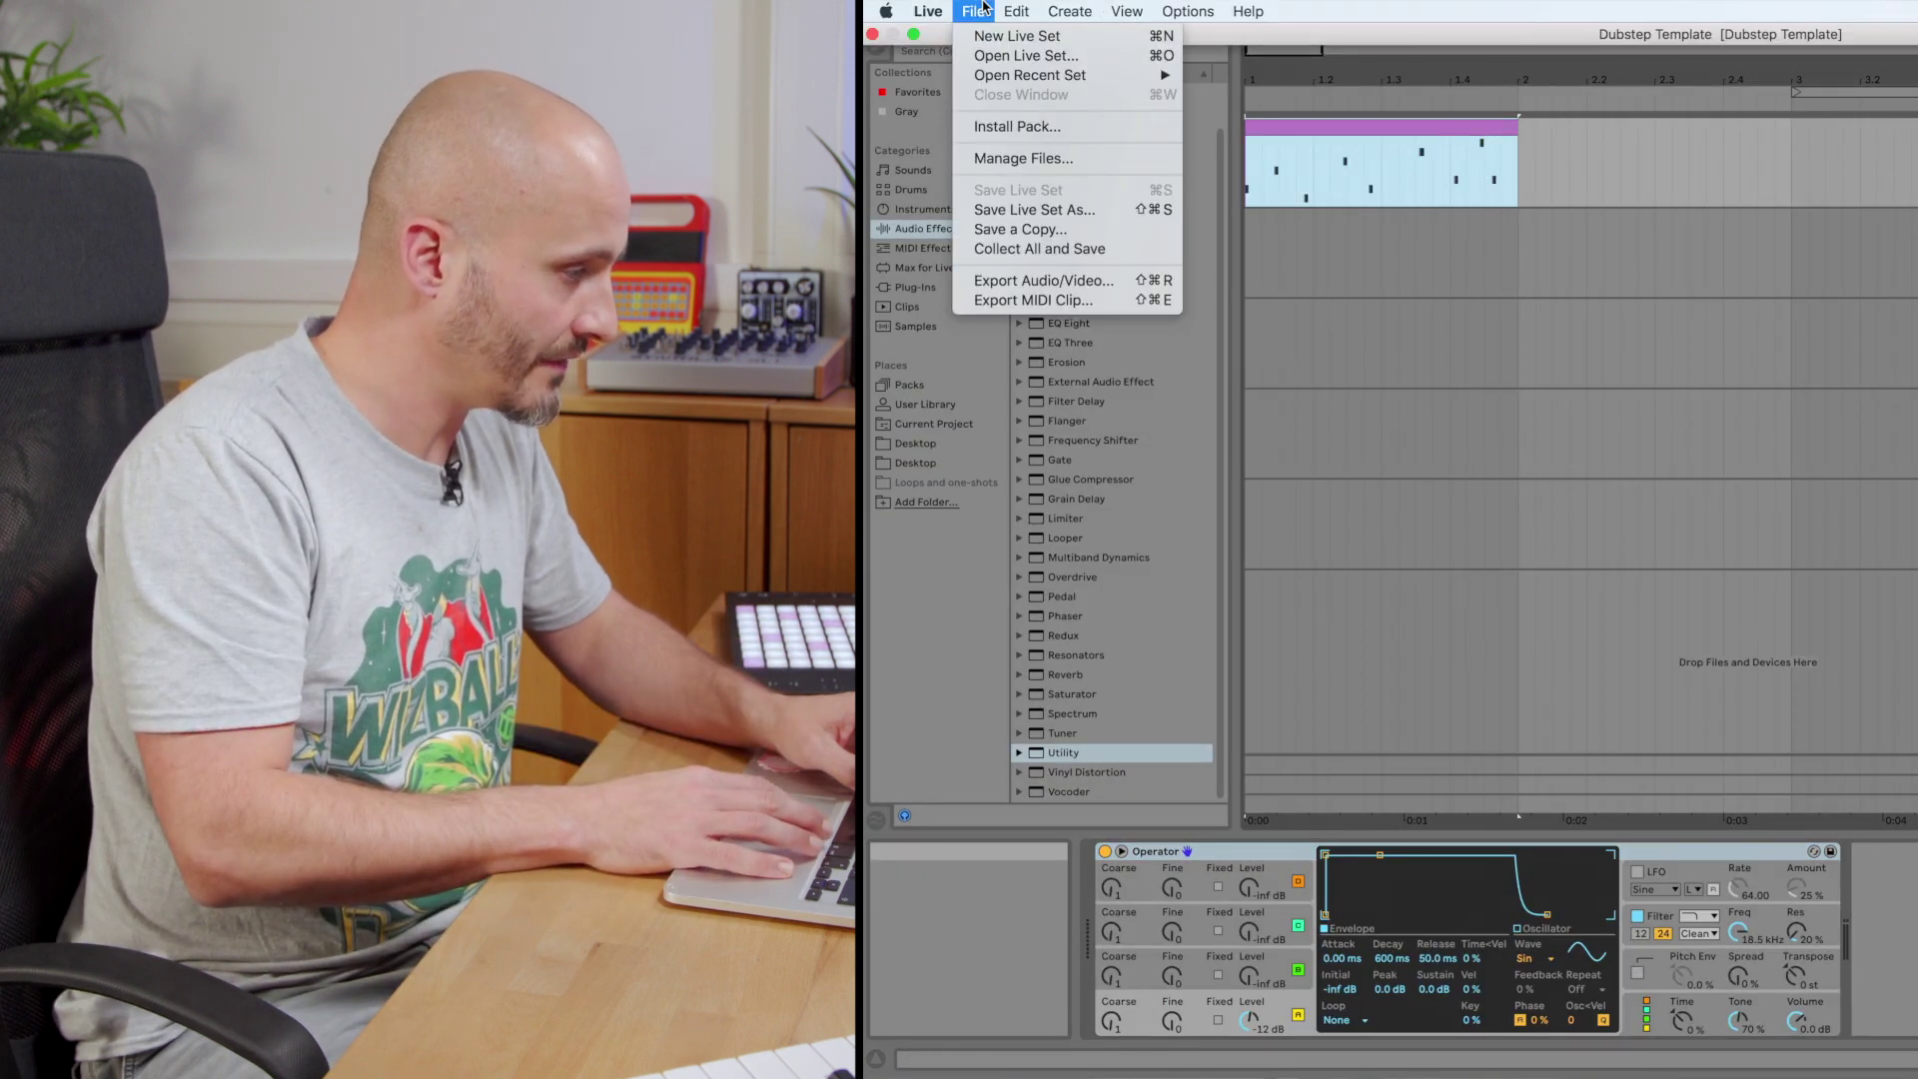
left_click(1053, 211)
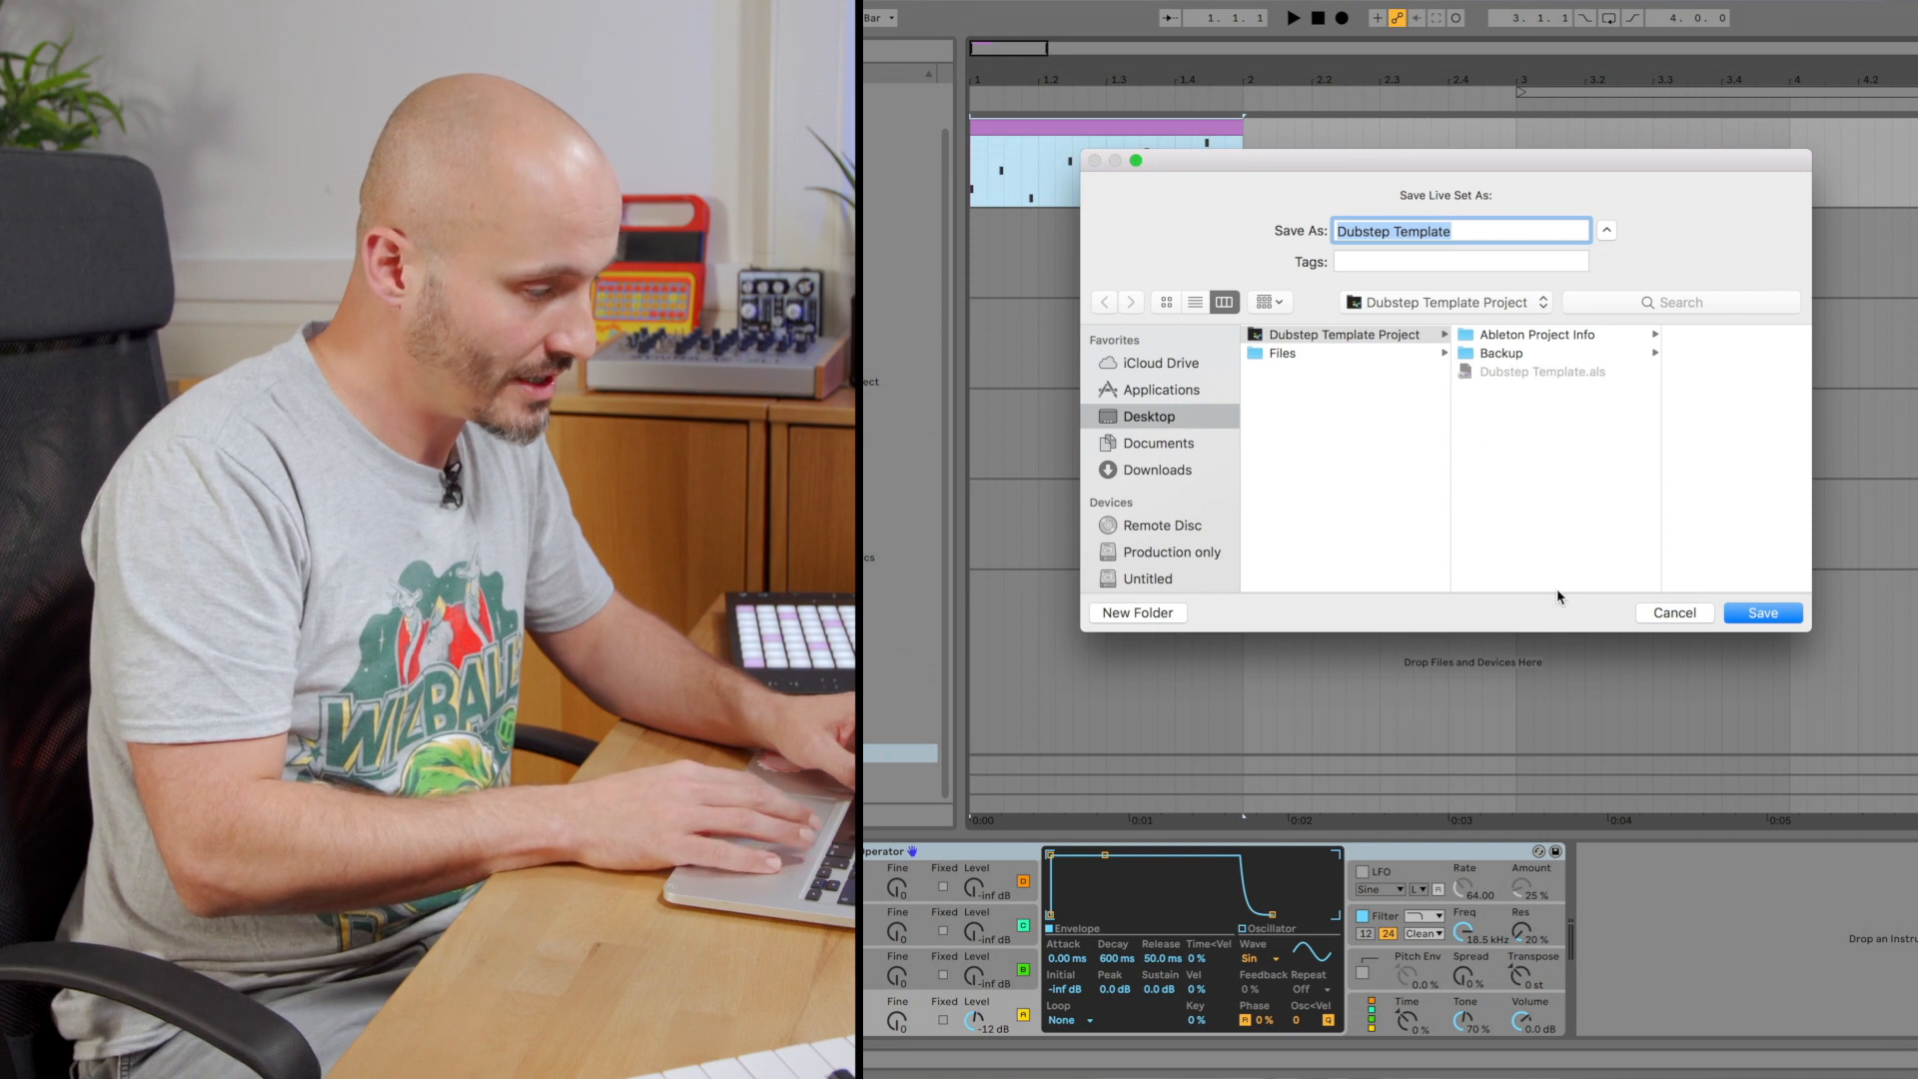
left_click(1742, 616)
left_click(1595, 298)
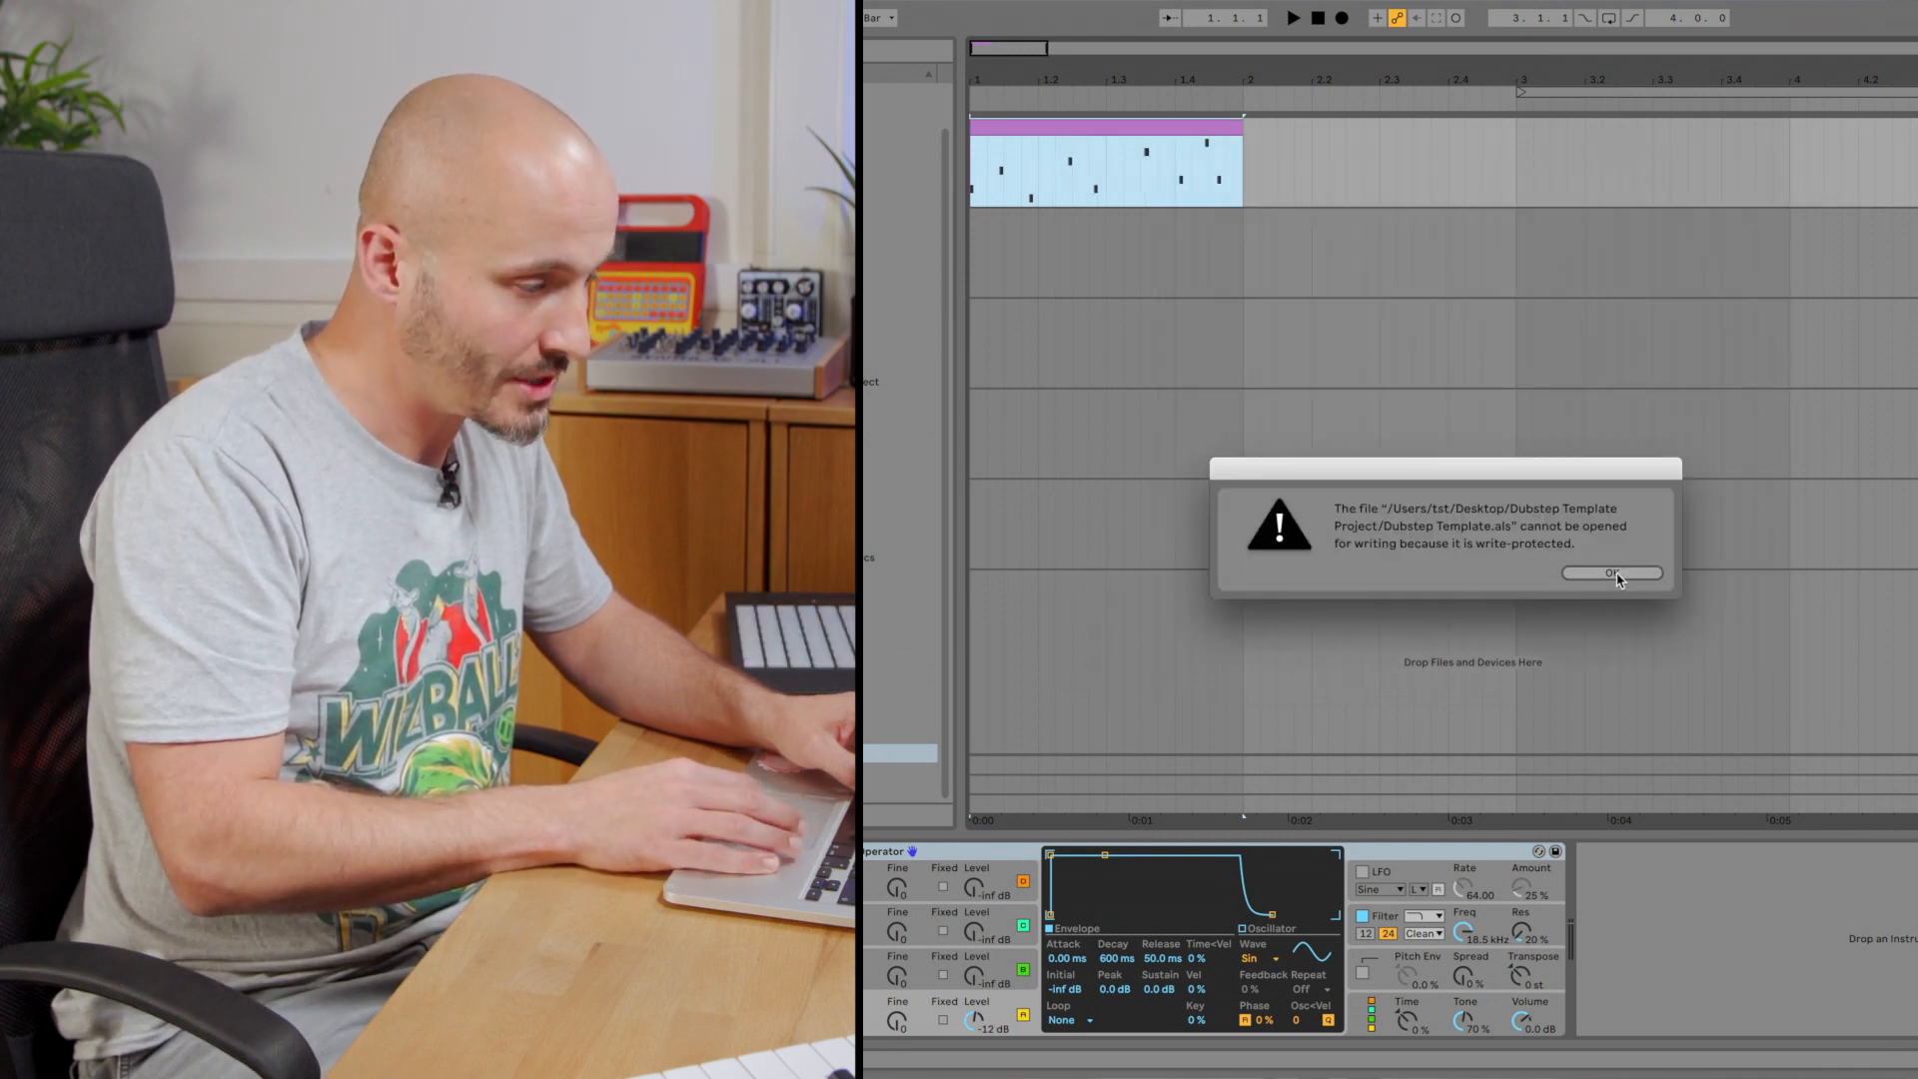
left_click(1633, 578)
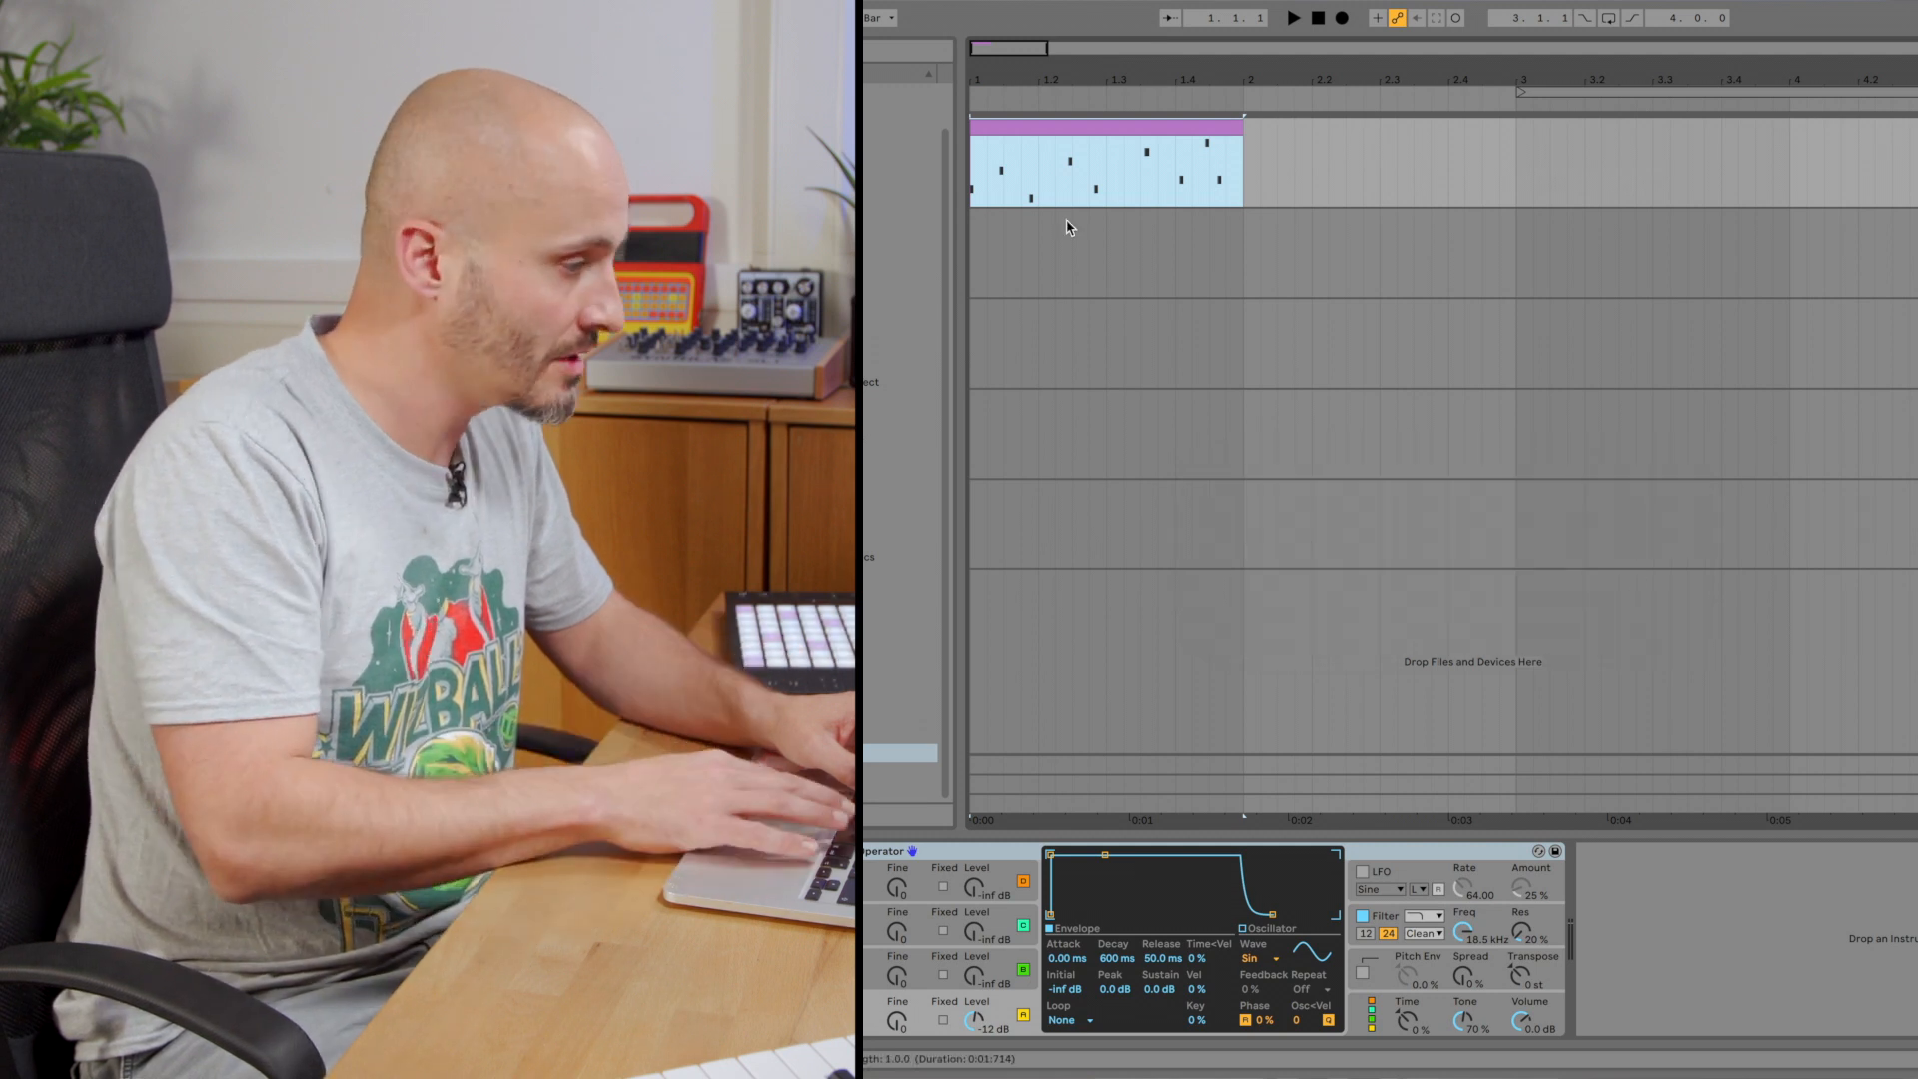
left_click(975, 13)
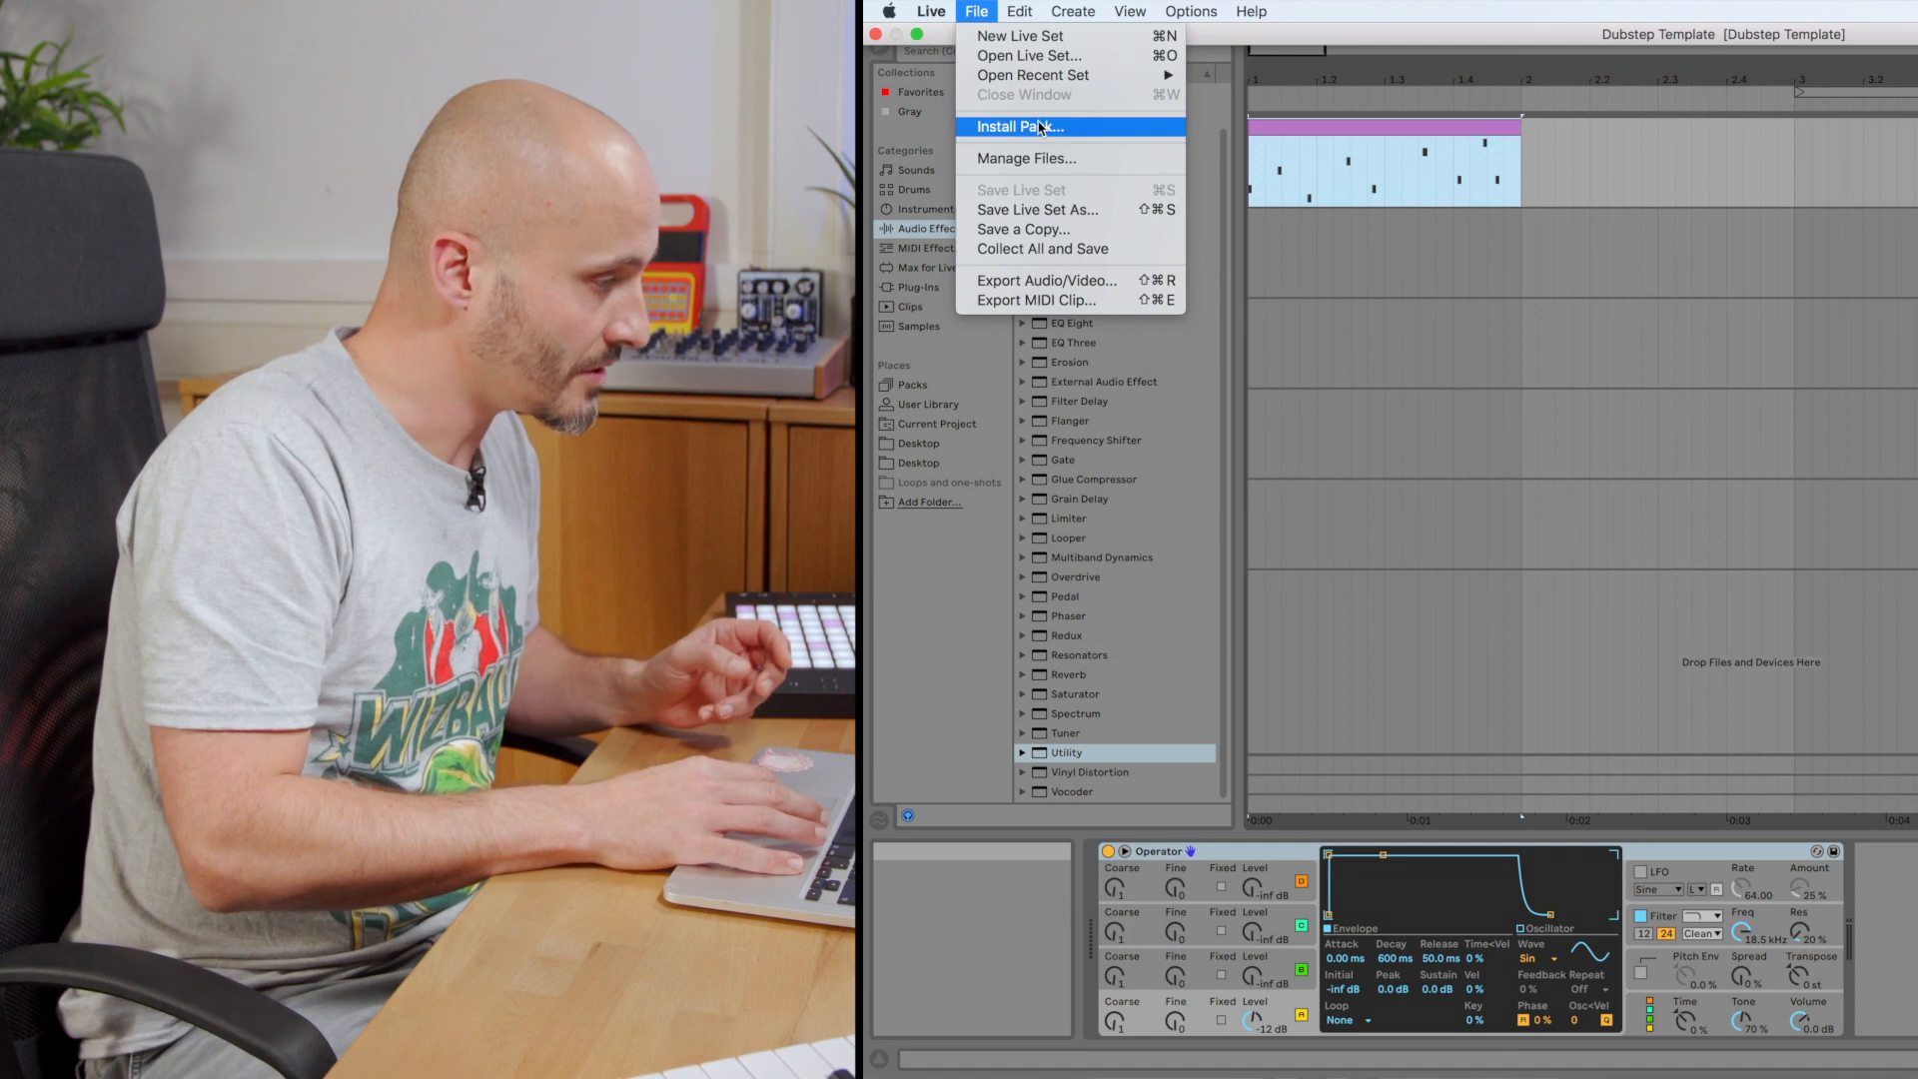
Save the Set to the Desktop as a new project named Dubstep song 1 and switch to Finder.
left_click(1037, 209)
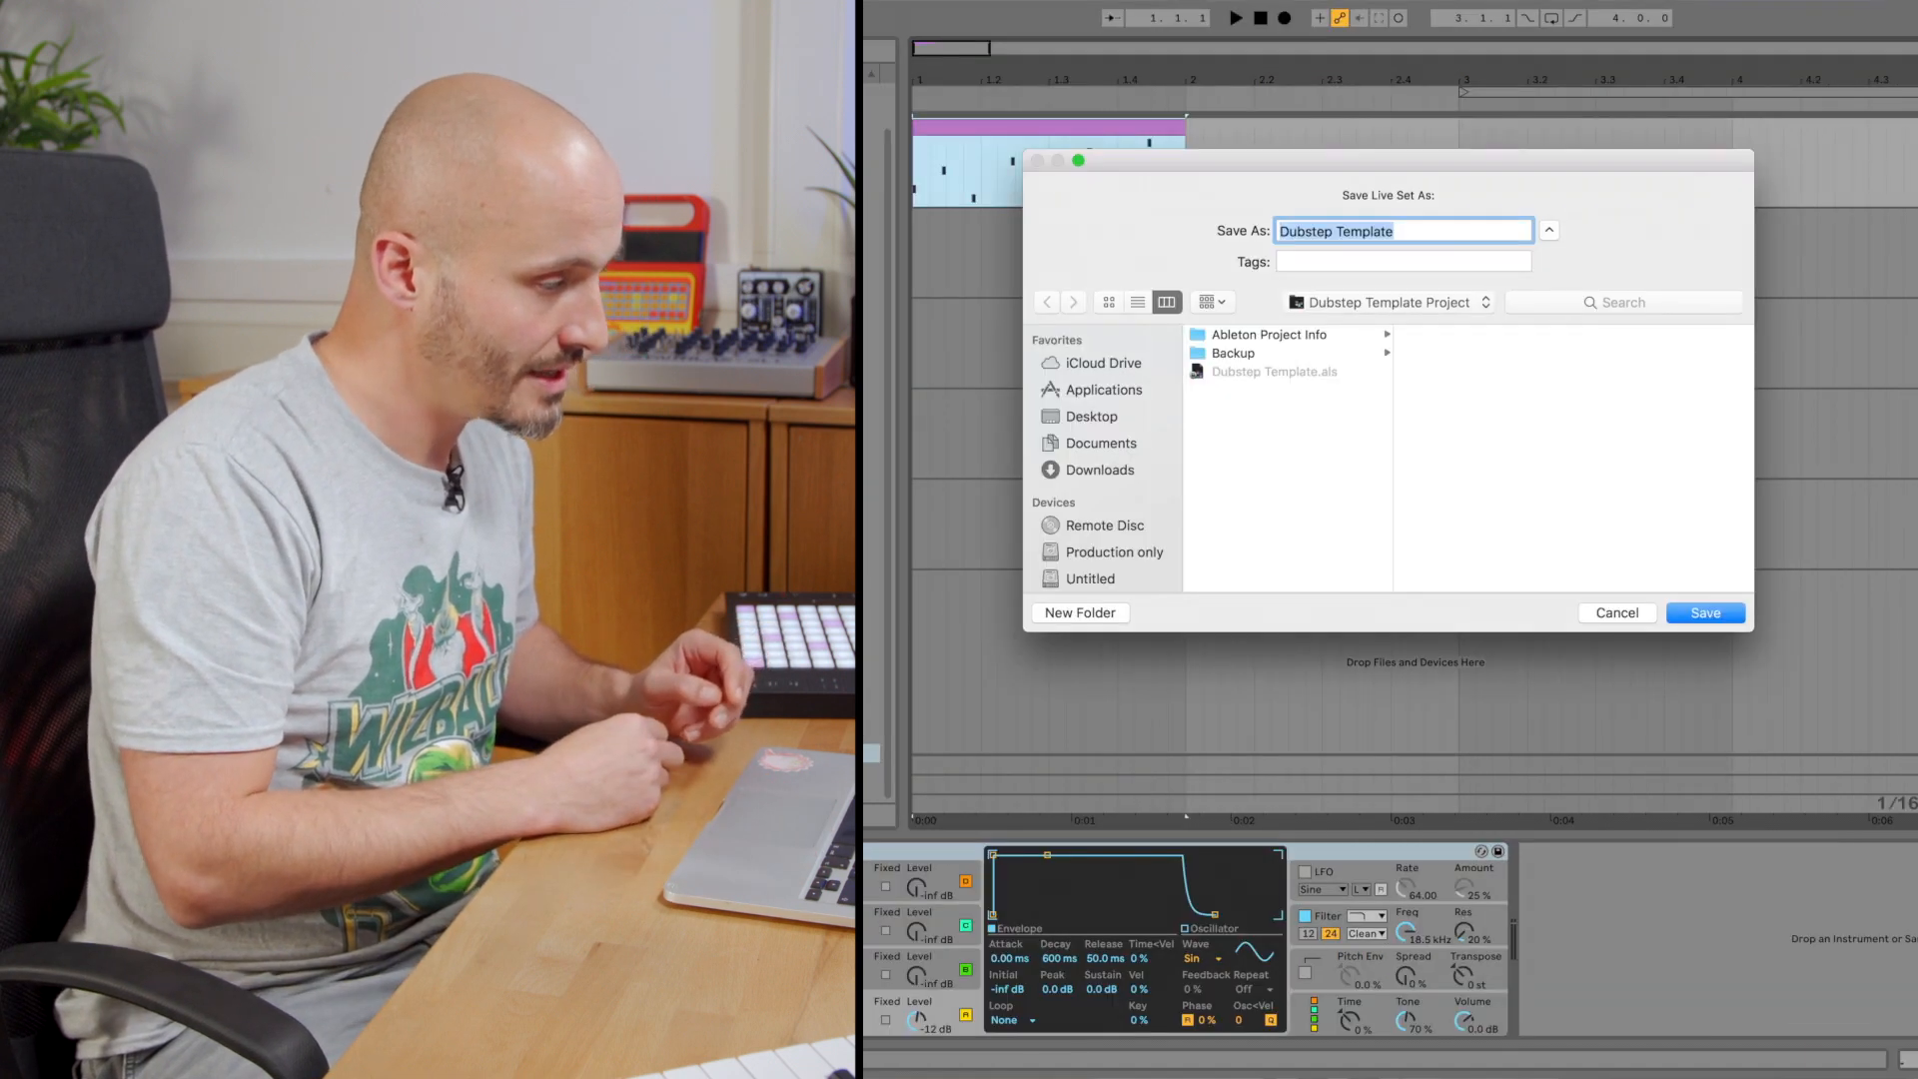
left_click(1092, 416)
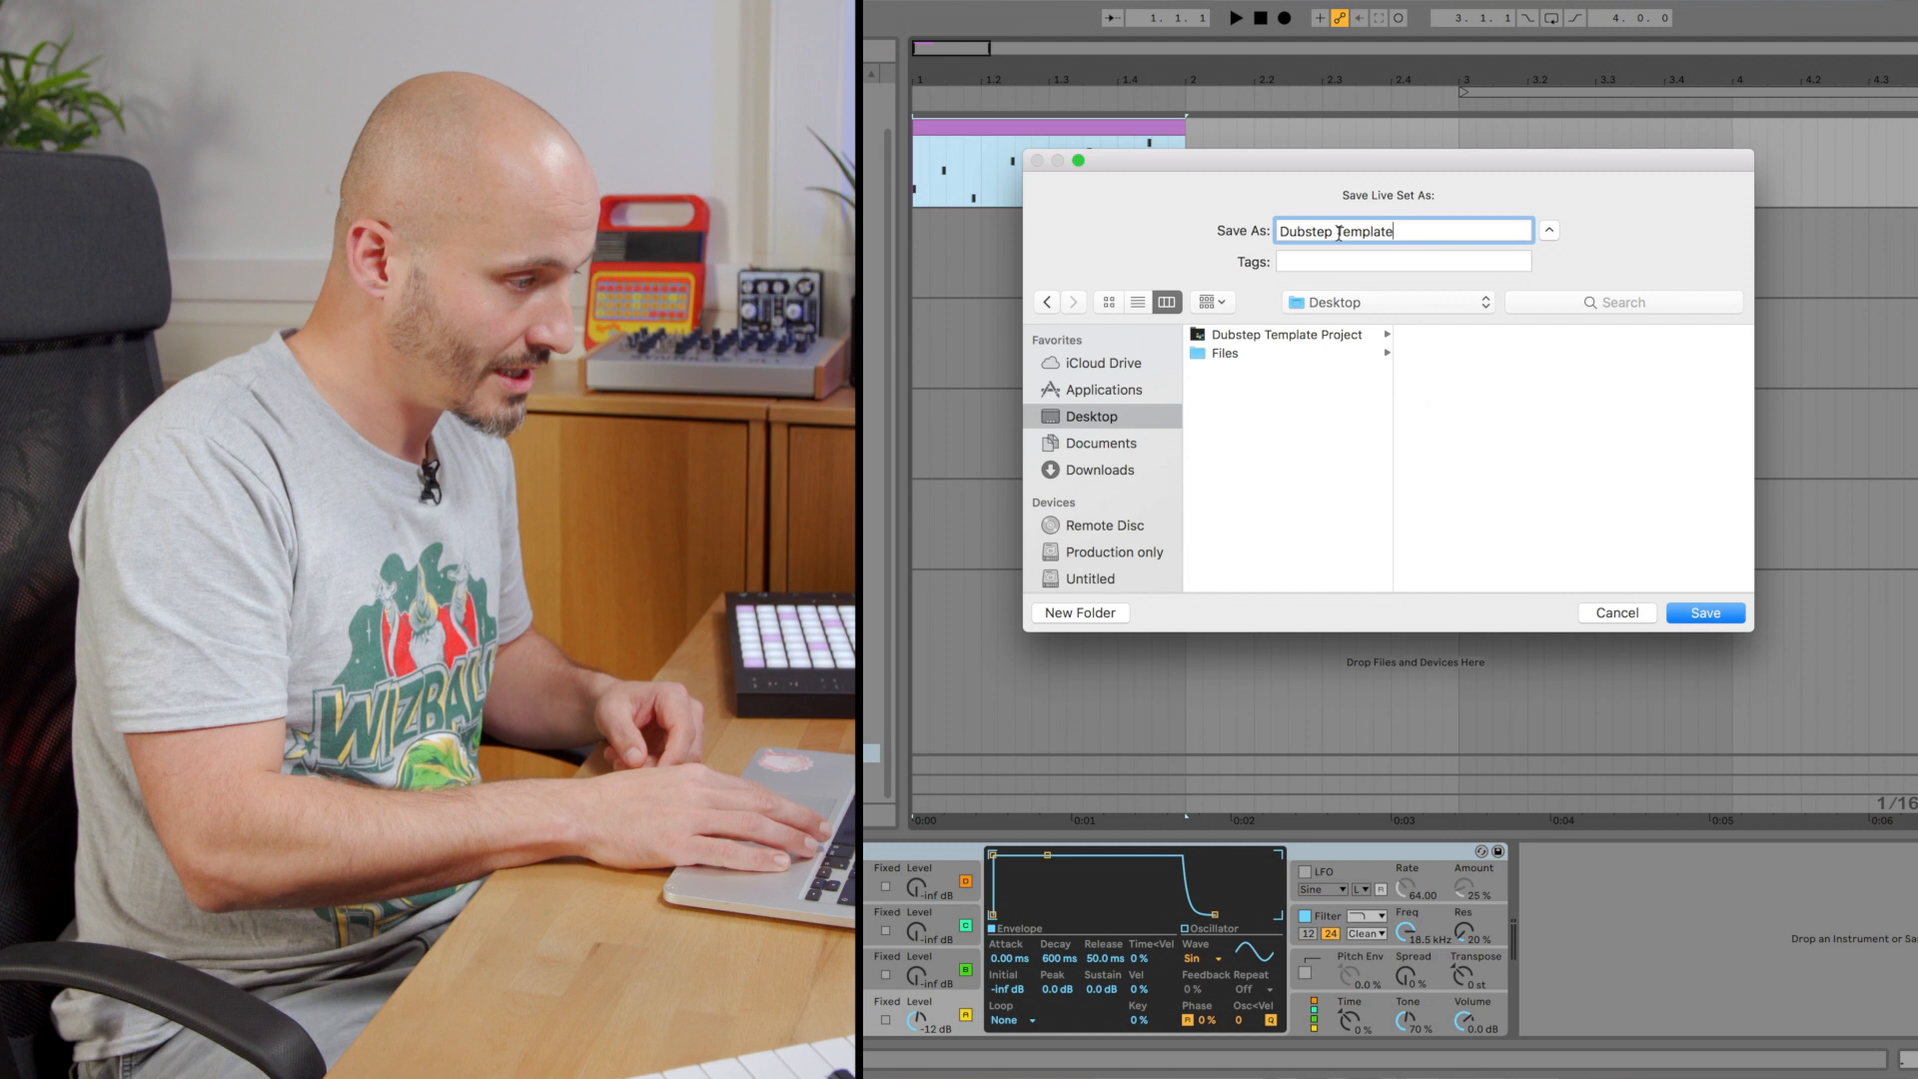
type("song ")
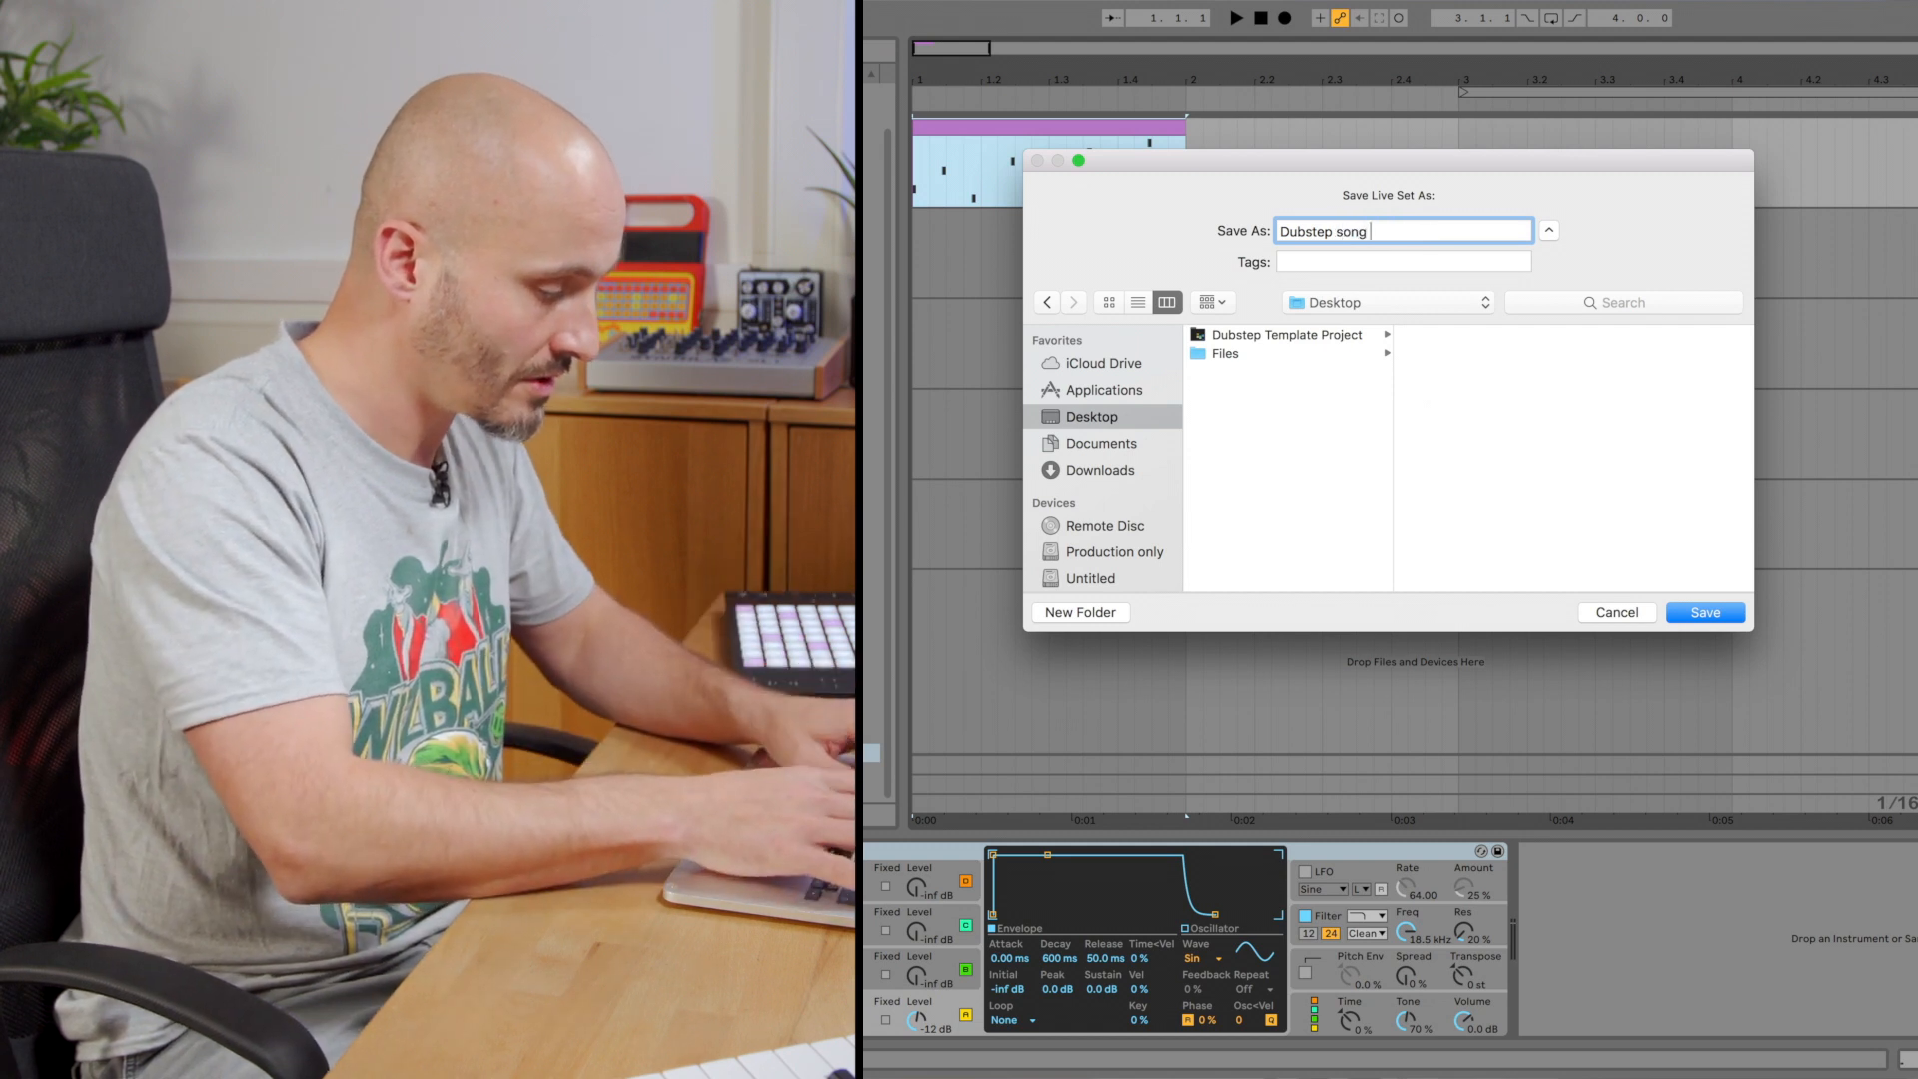
type("1")
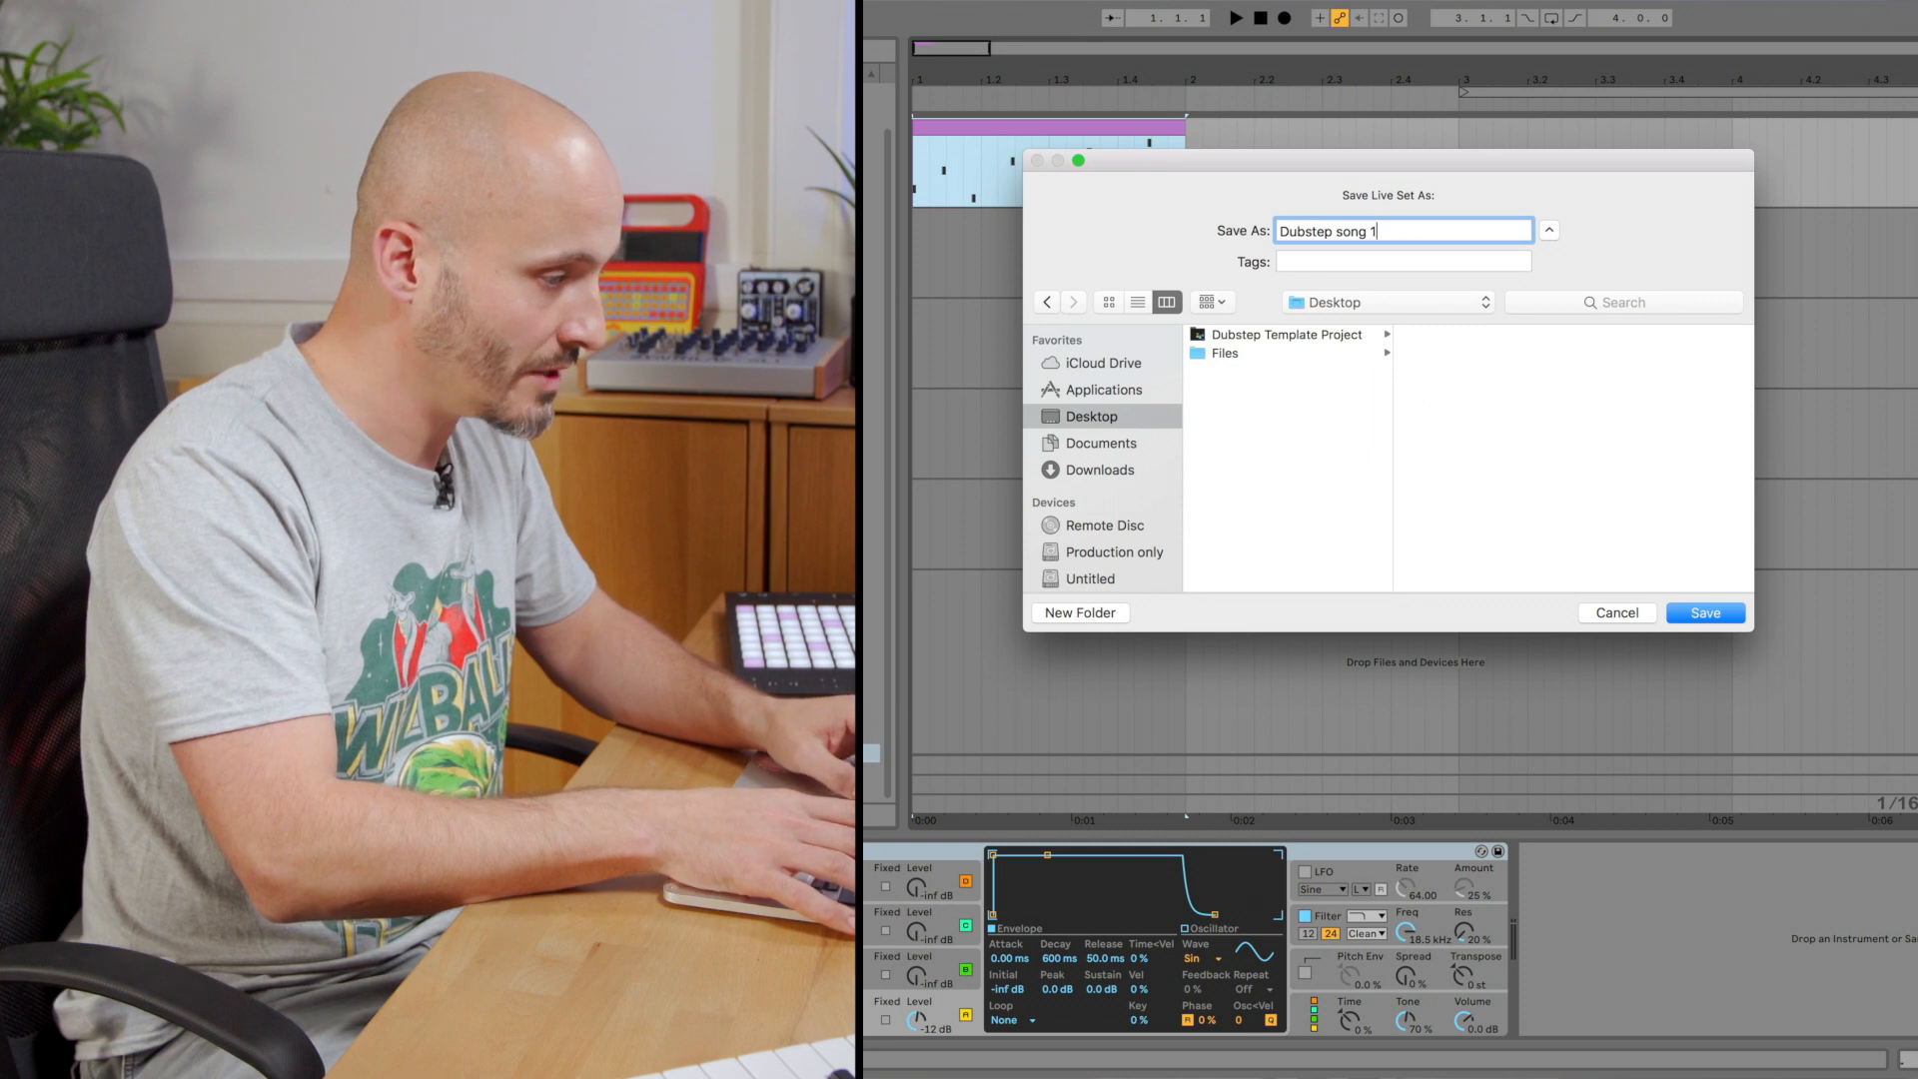
key("Return")
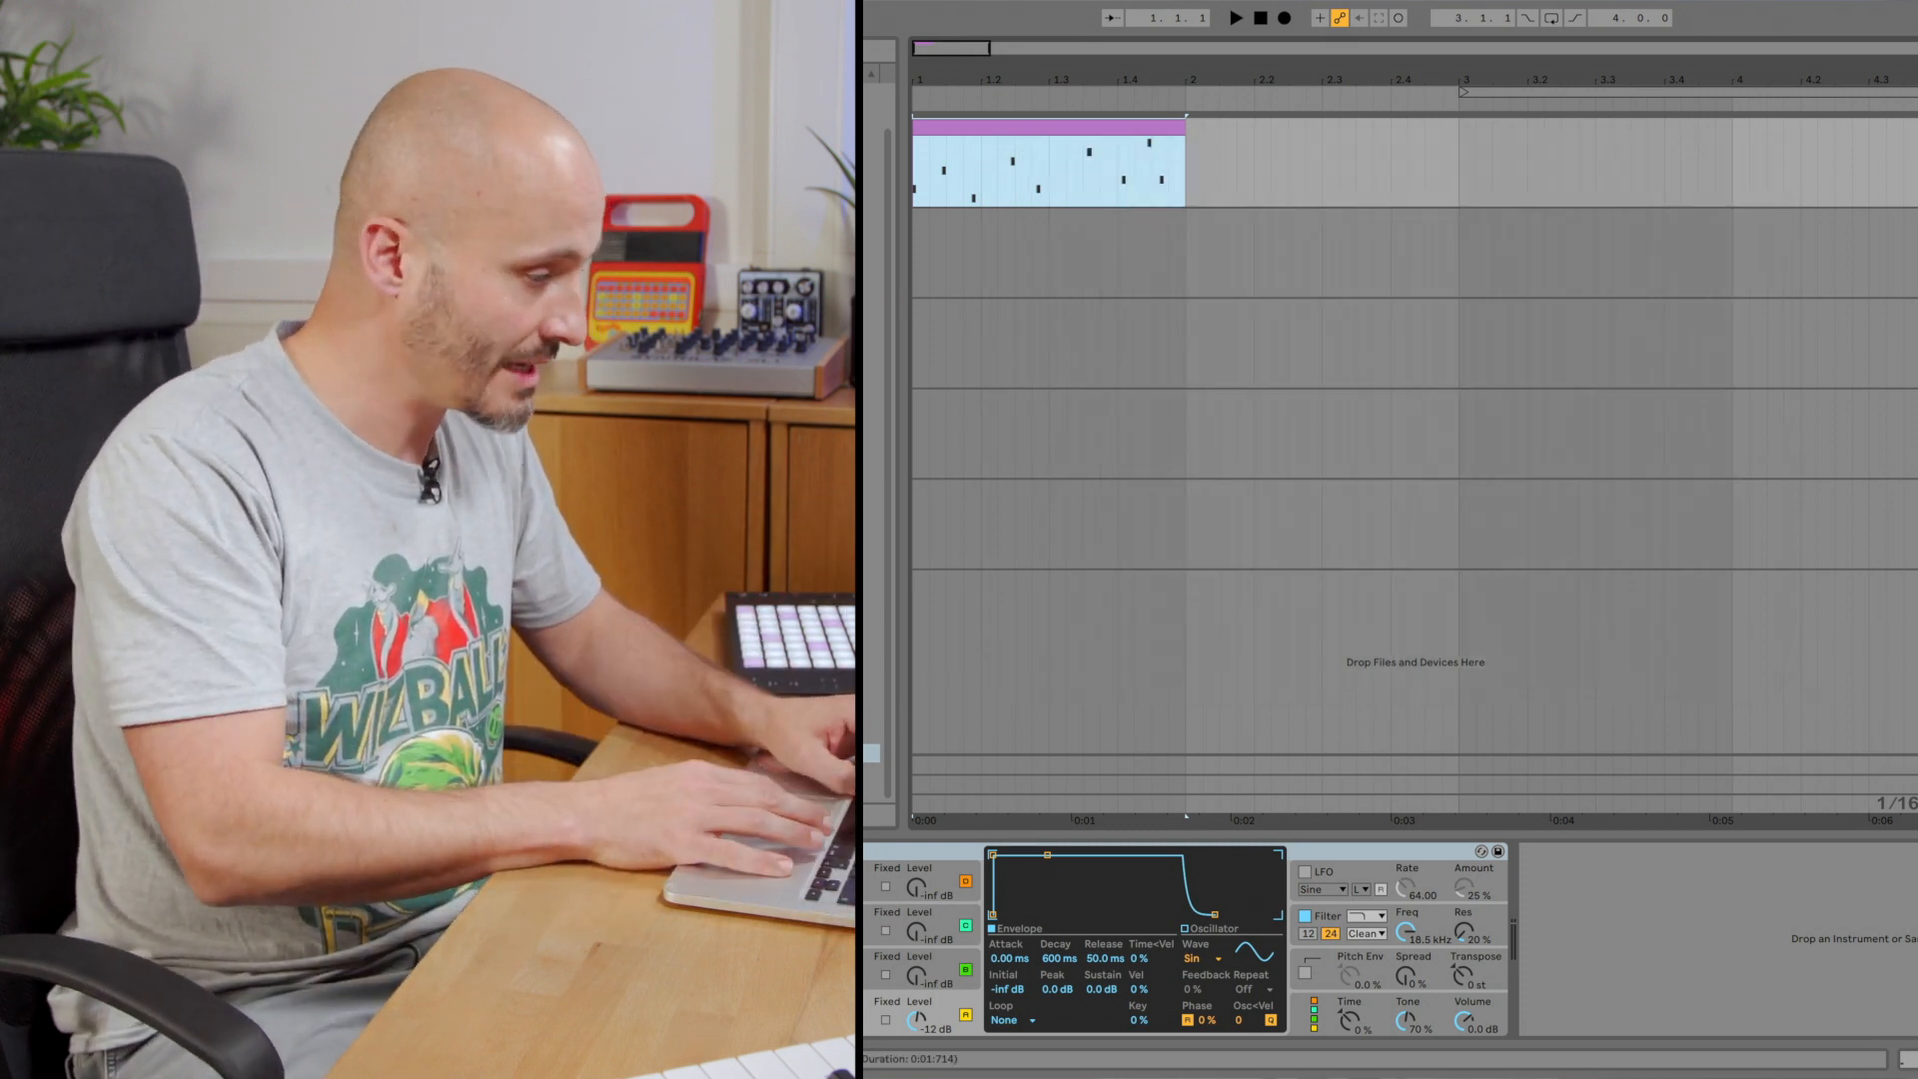
key("super+Tab")
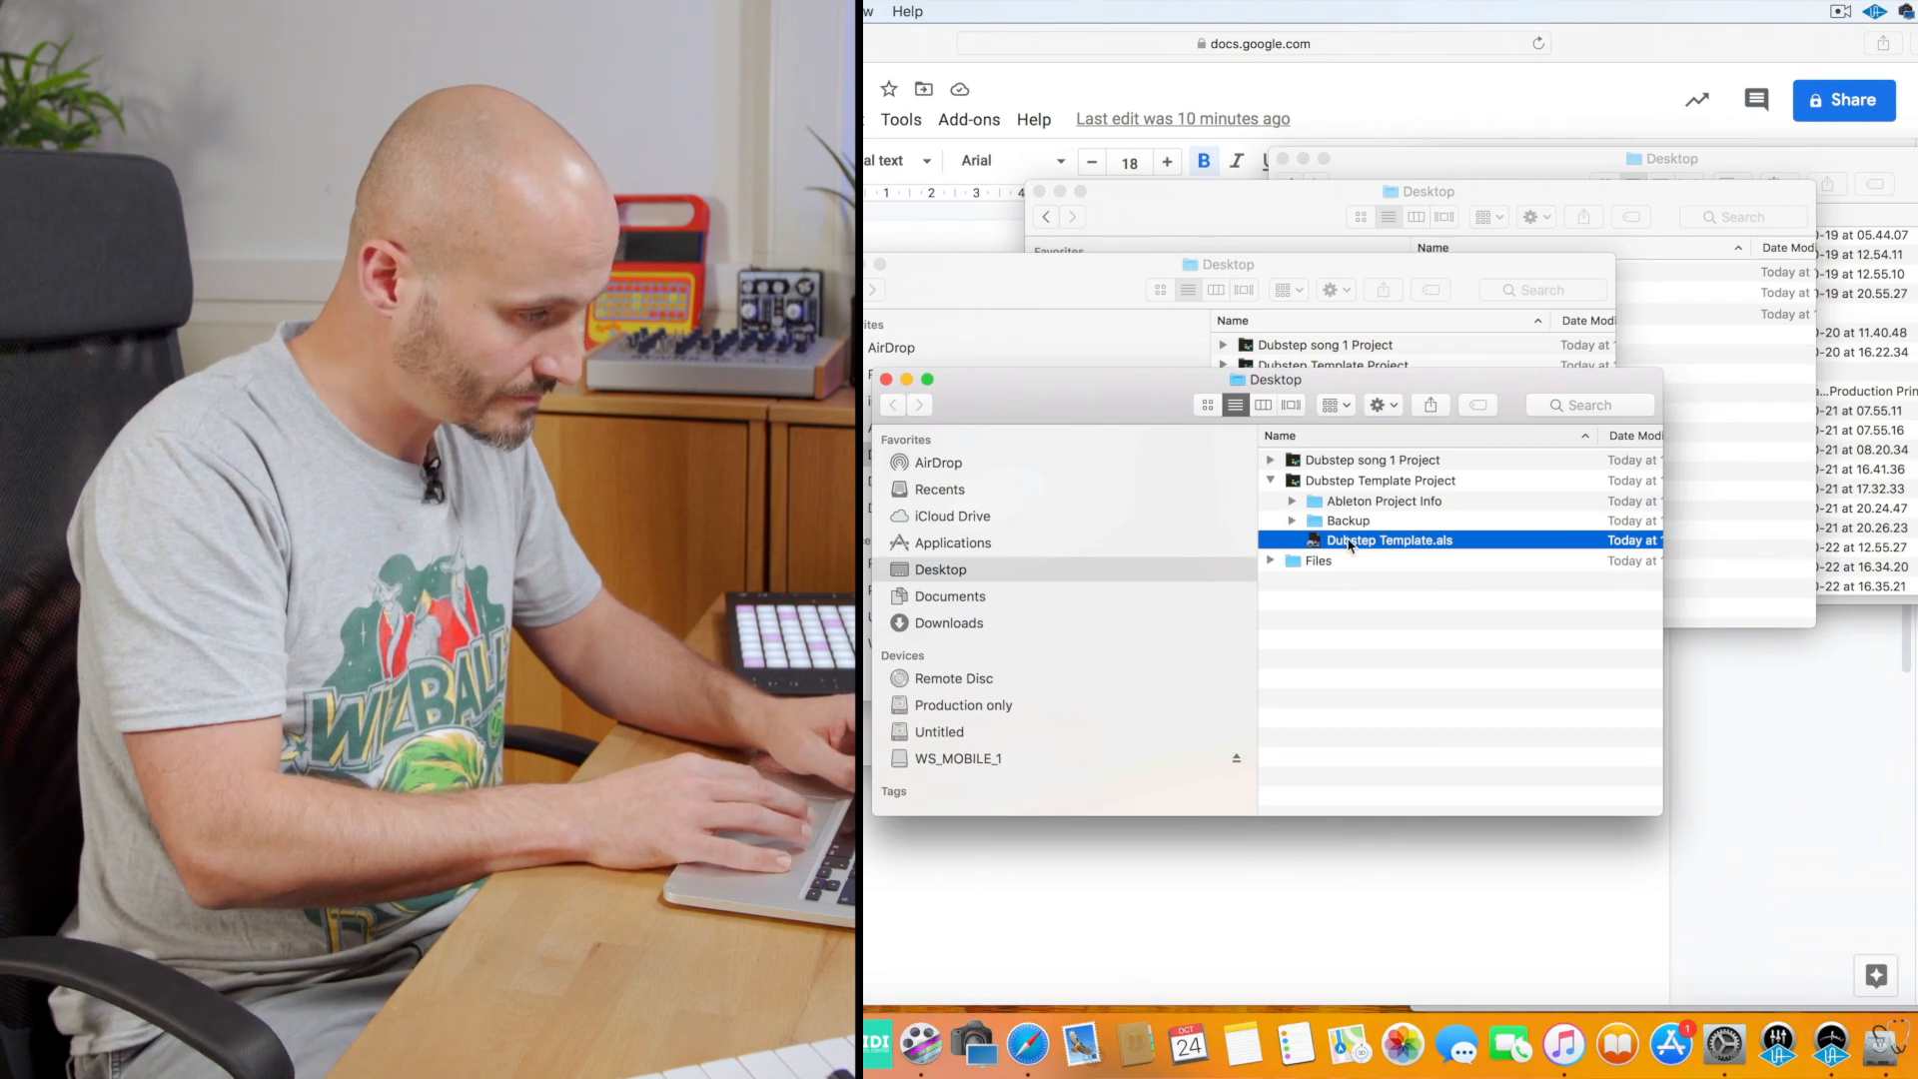
Collapse Dubstep Template Project to view the Dubstep song 1 Project contents, then return to Live.
left_click(1275, 483)
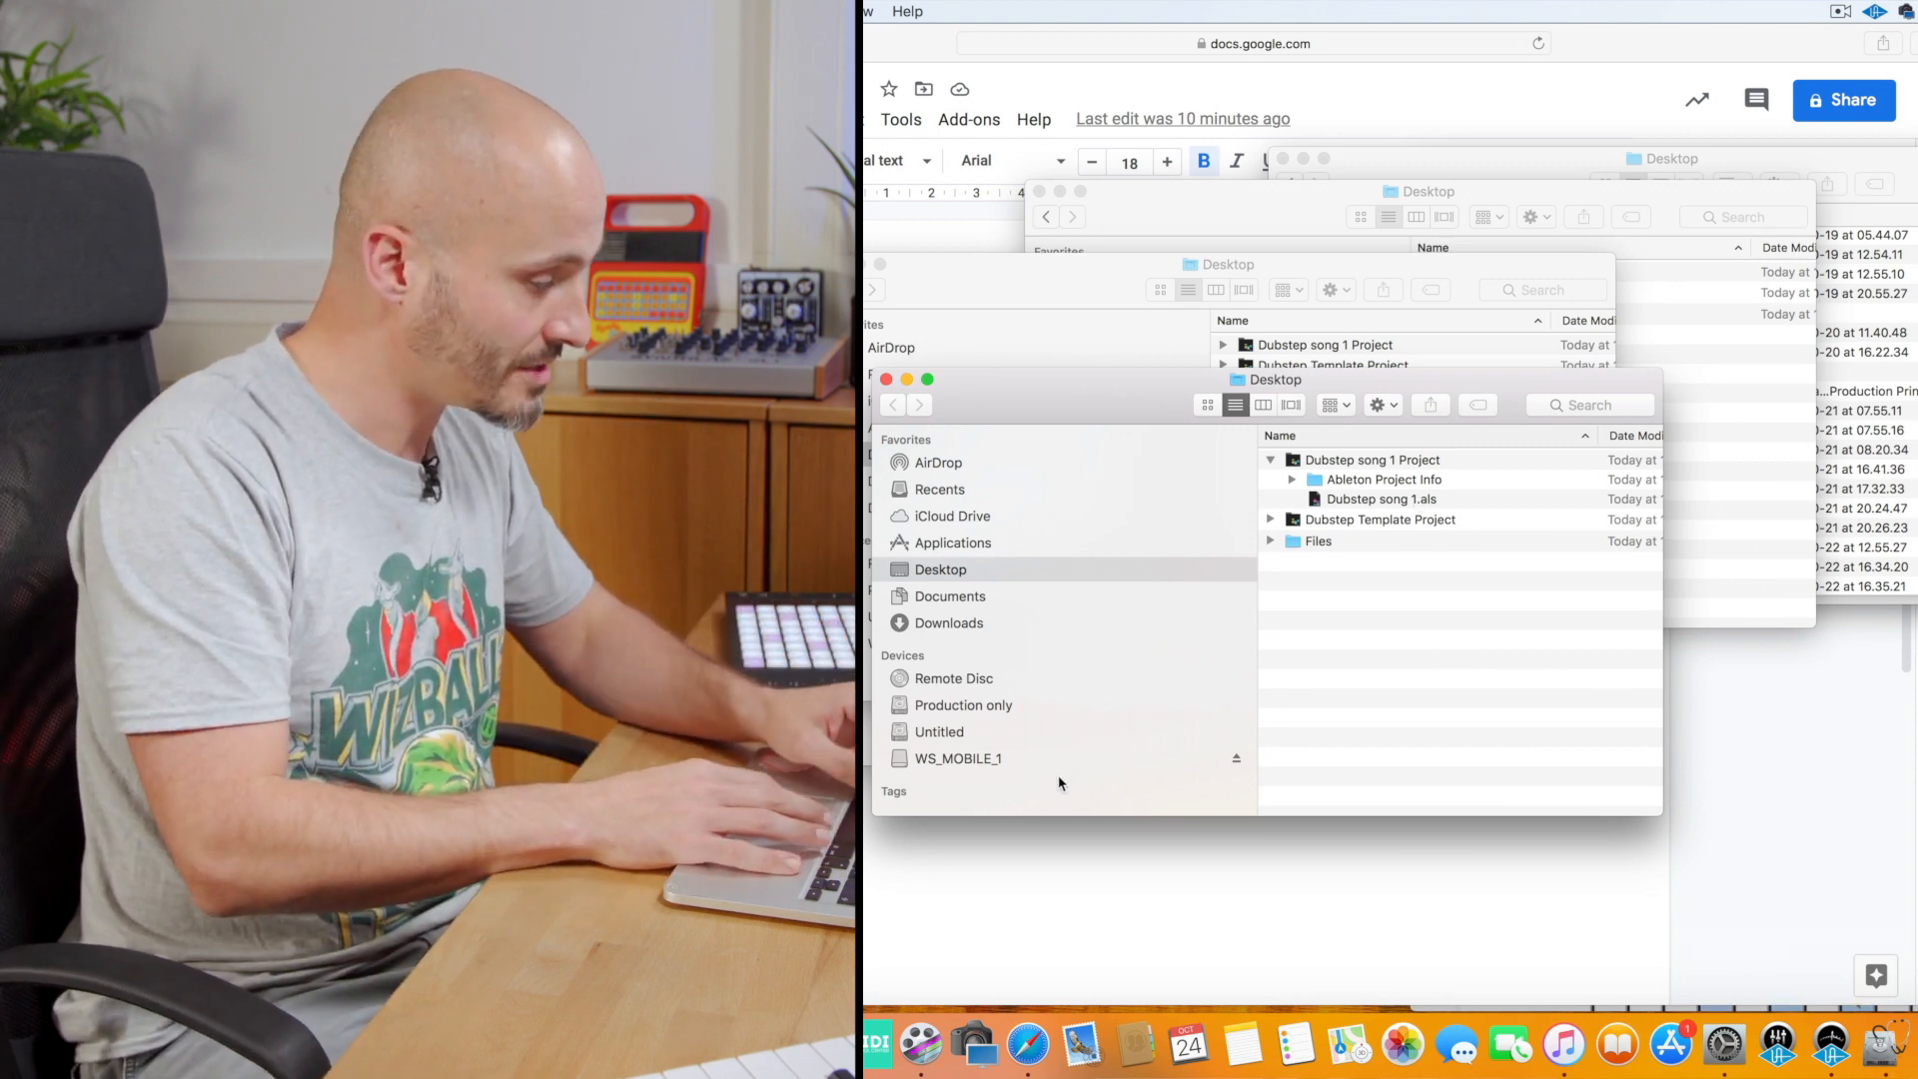
key("super+Tab")
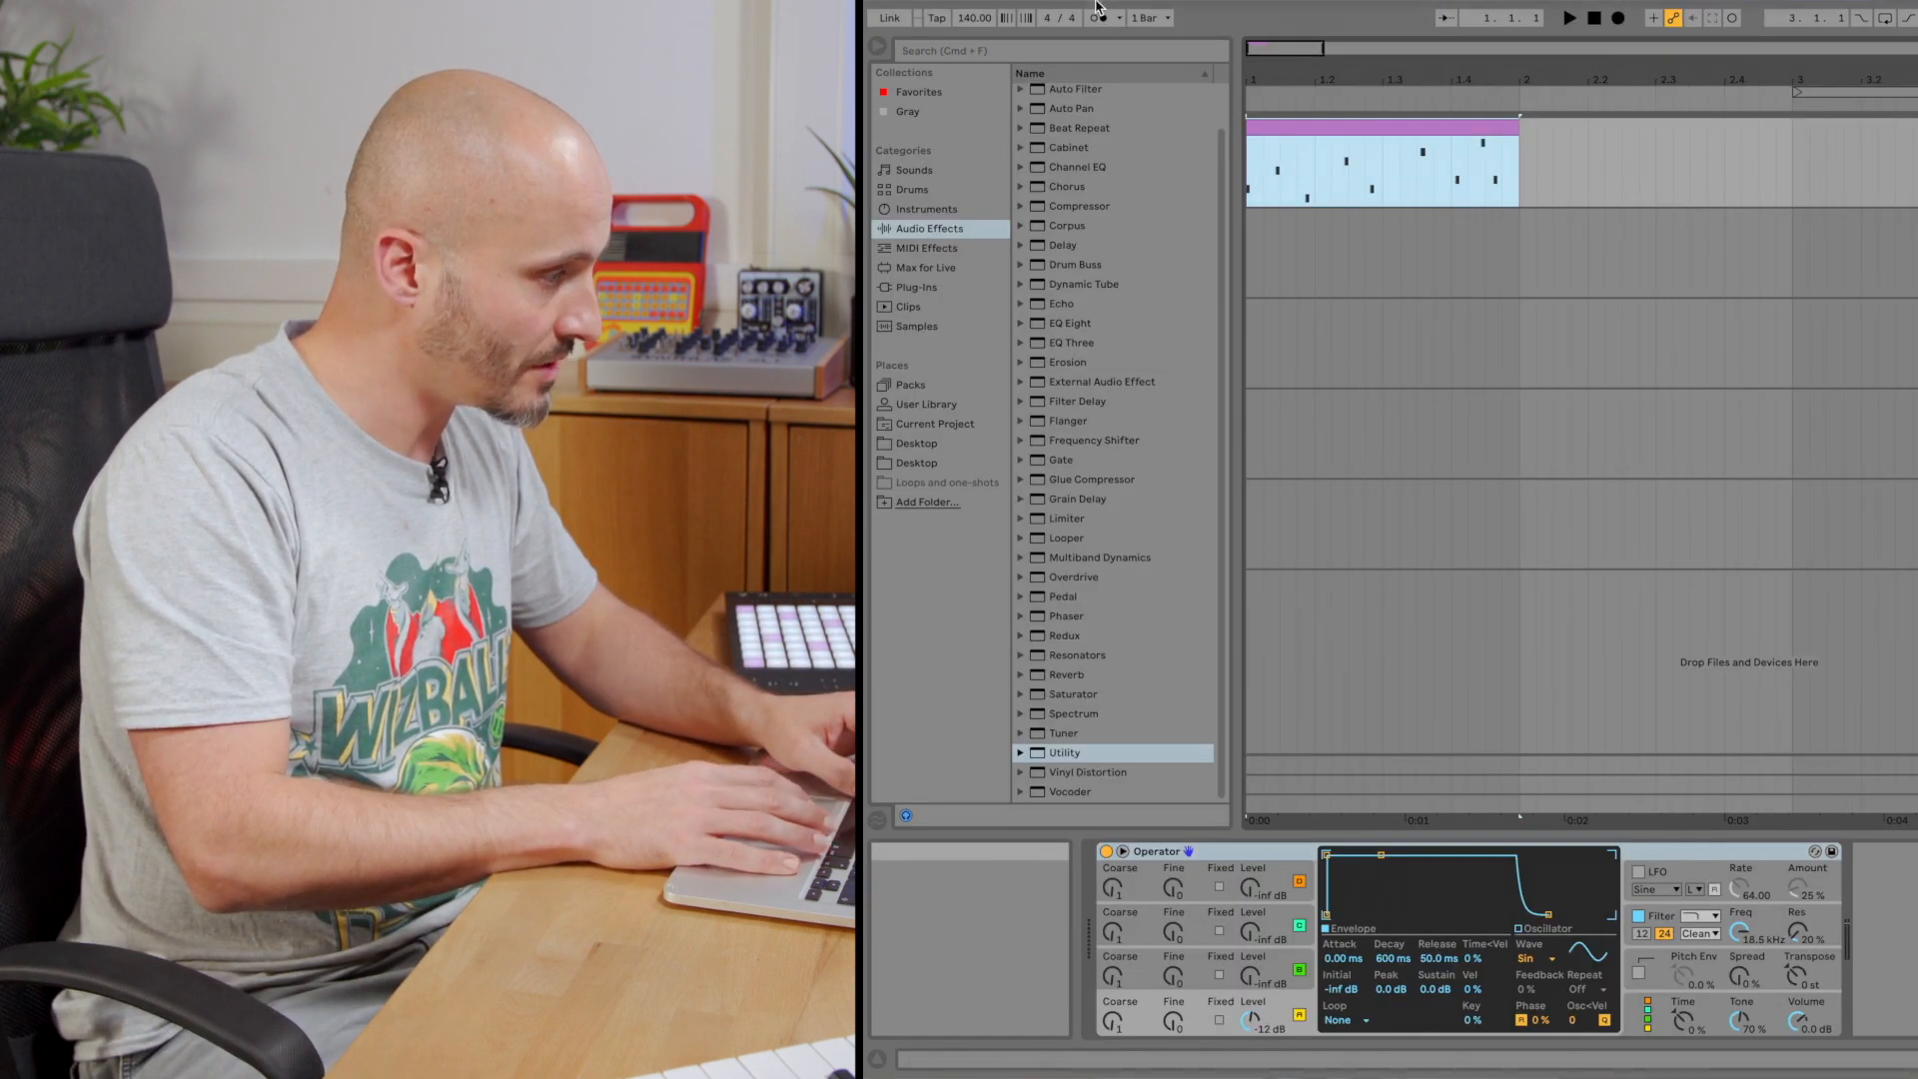
Collect All and Save Dubstep song 1 with the default options, keeping Factory Pack files uncopied.
left_click(980, 11)
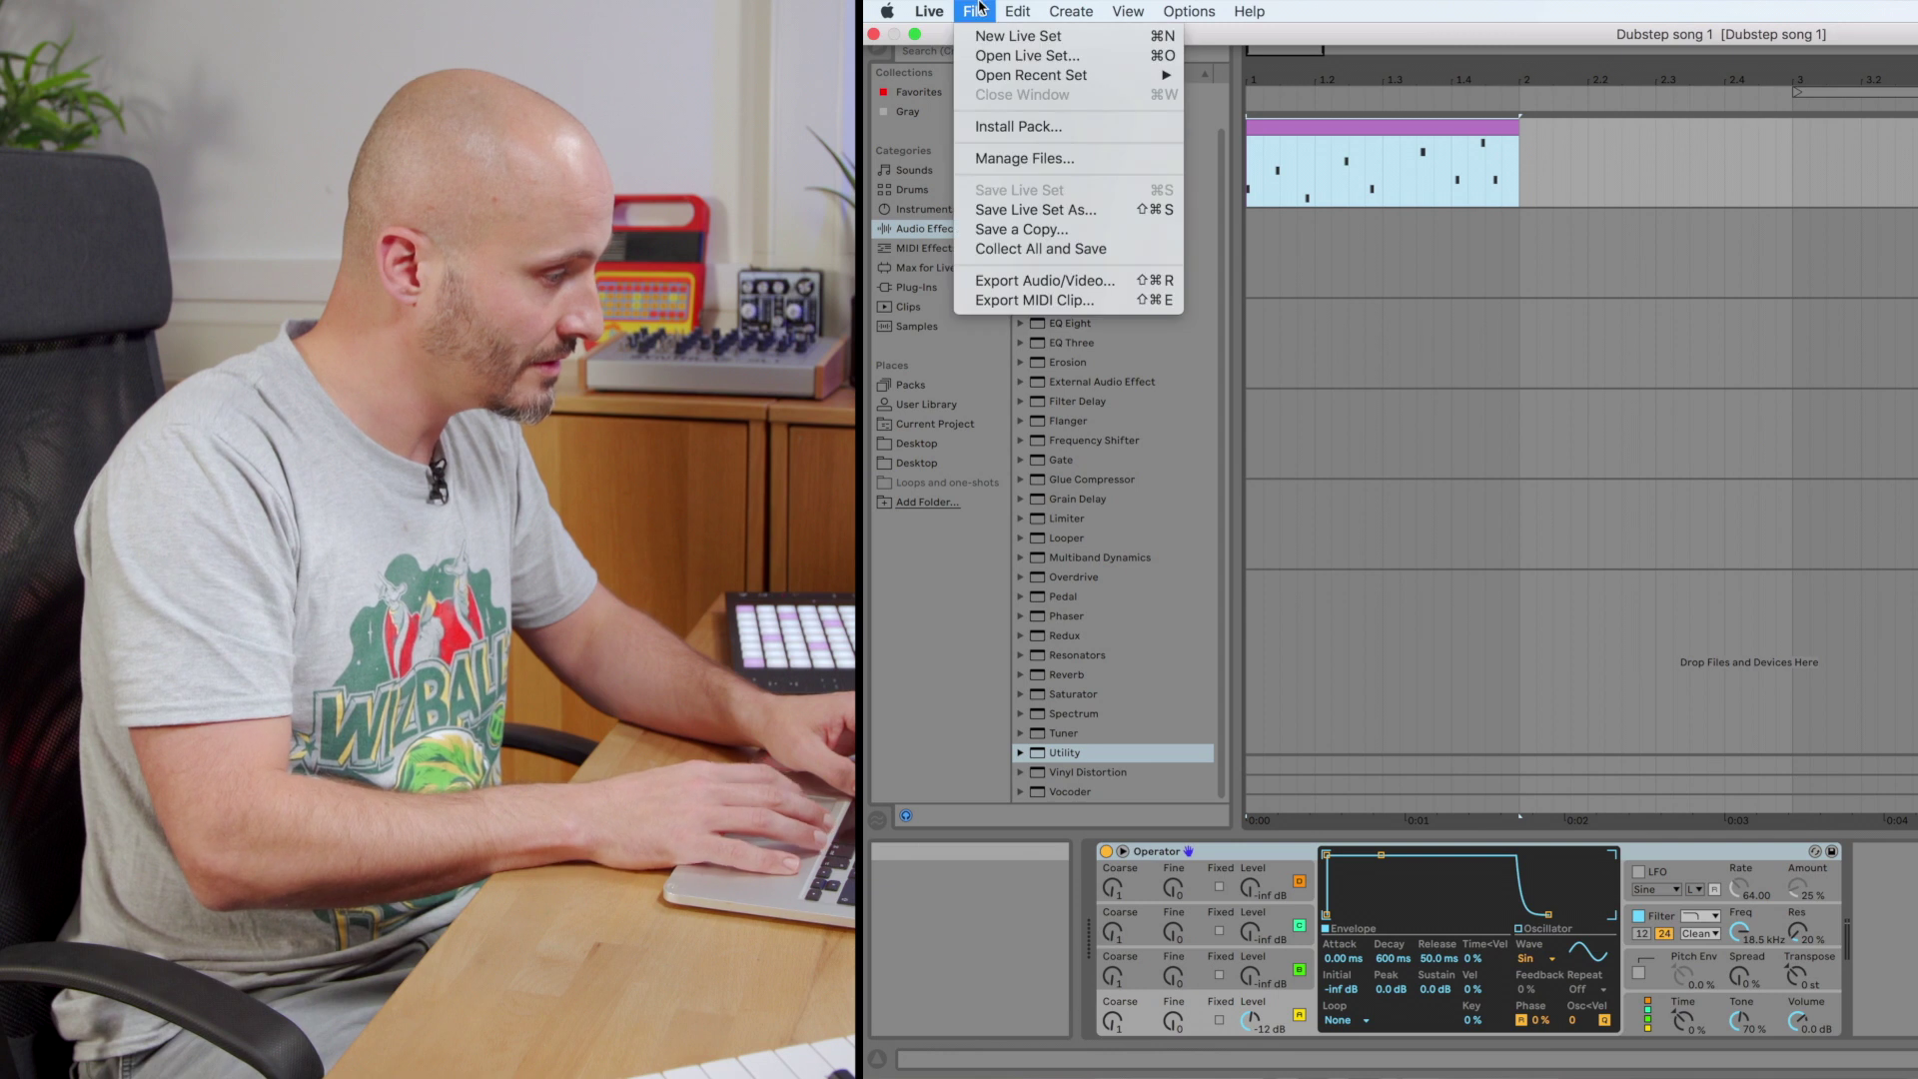
left_click(1041, 249)
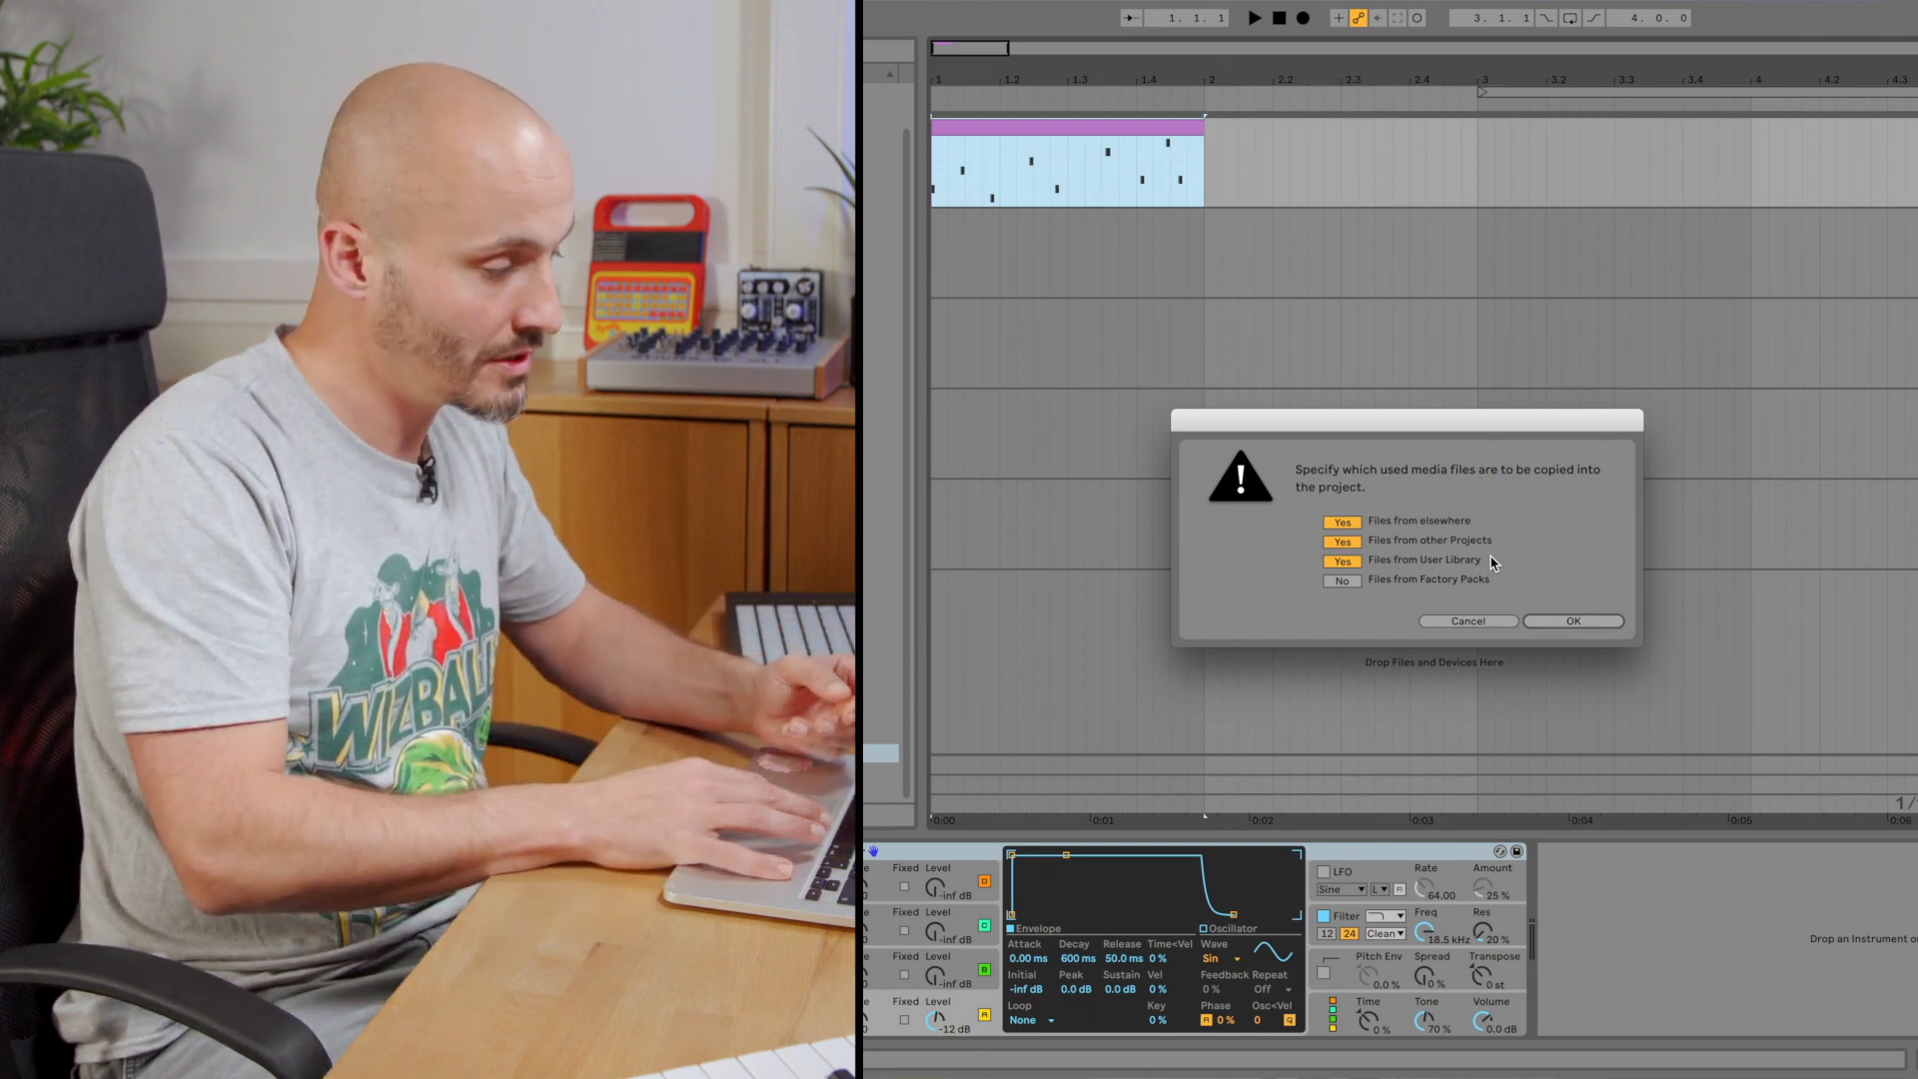
left_click(1580, 624)
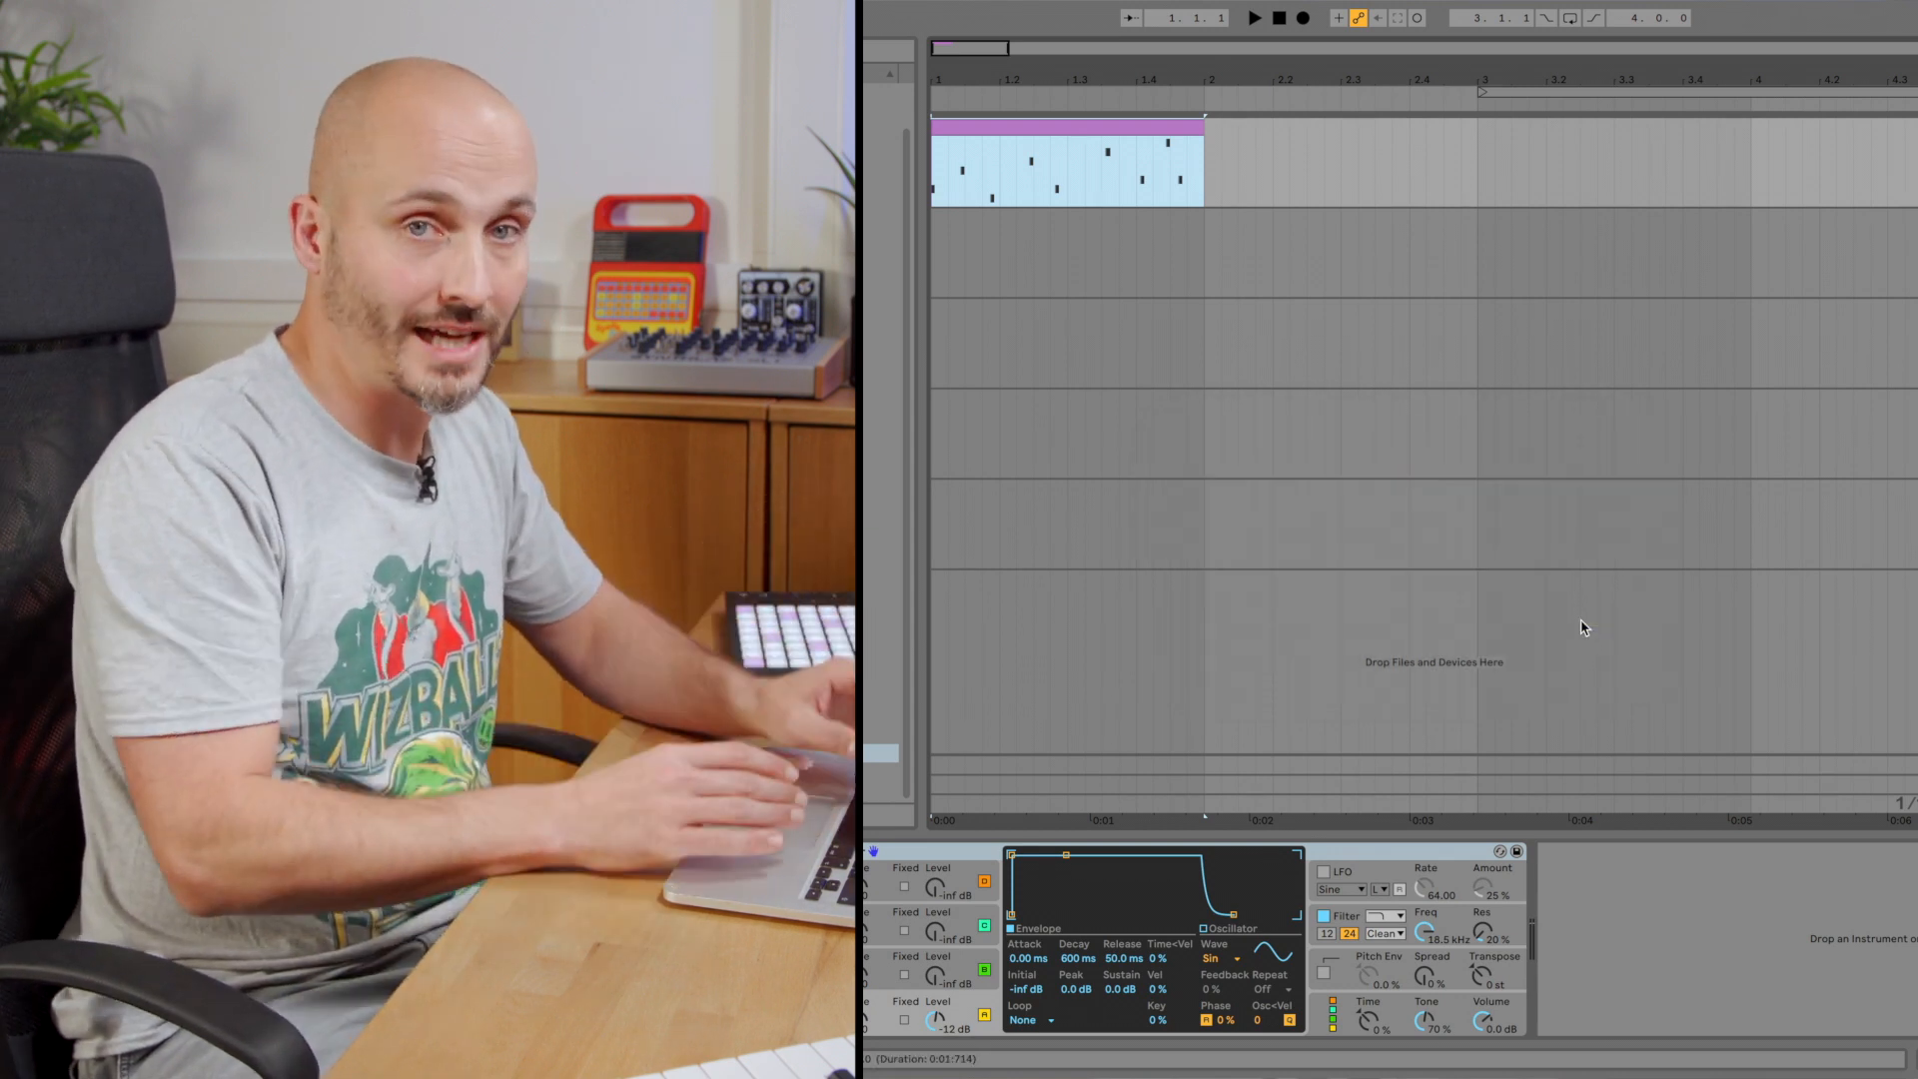